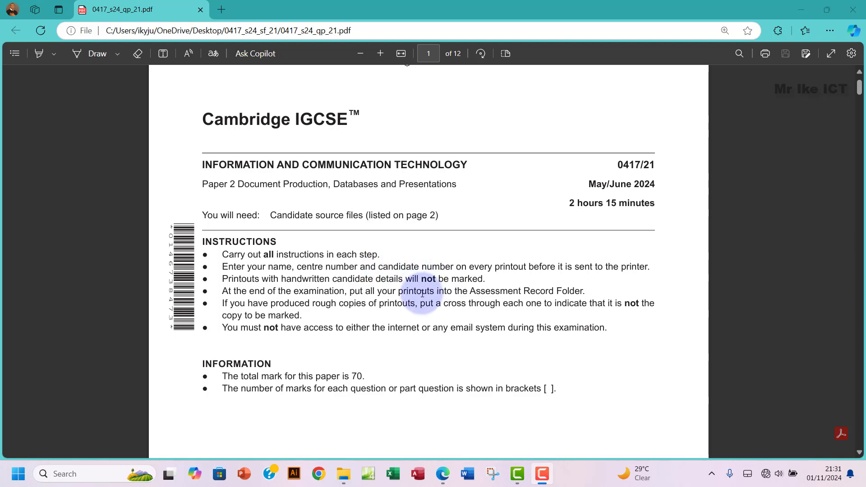
Step: Highlight the opening exam instructions, including the line about handwritten candidate details
{"action": "left_click_drag", "start_coordinate": [222, 254], "coordinate": [616, 335]}
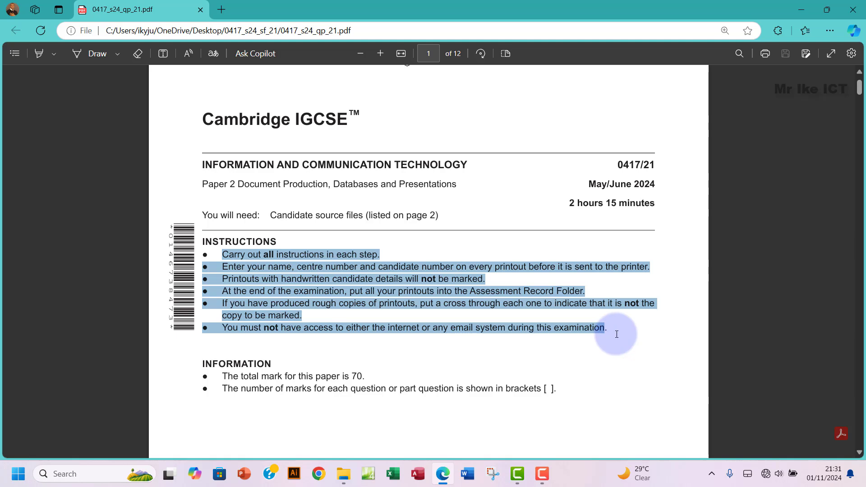
{"action": "left_click", "coordinate": [270, 280]}
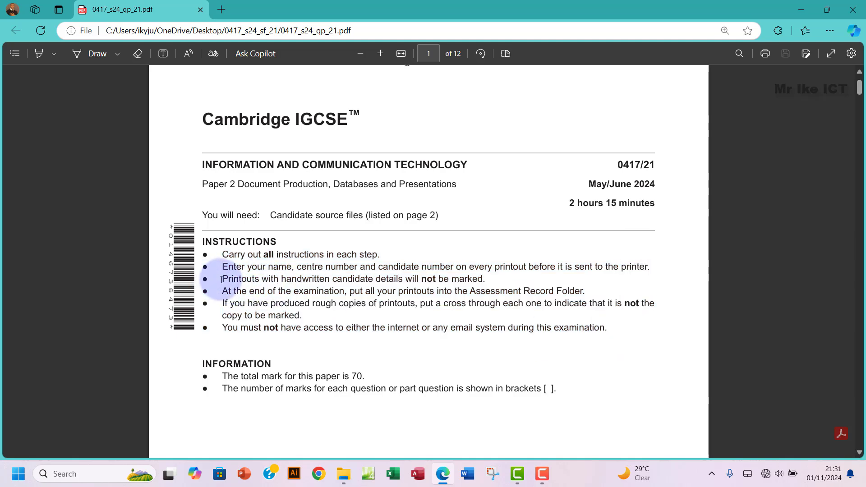
{"action": "left_click_drag", "start_coordinate": [221, 280], "coordinate": [487, 282]}
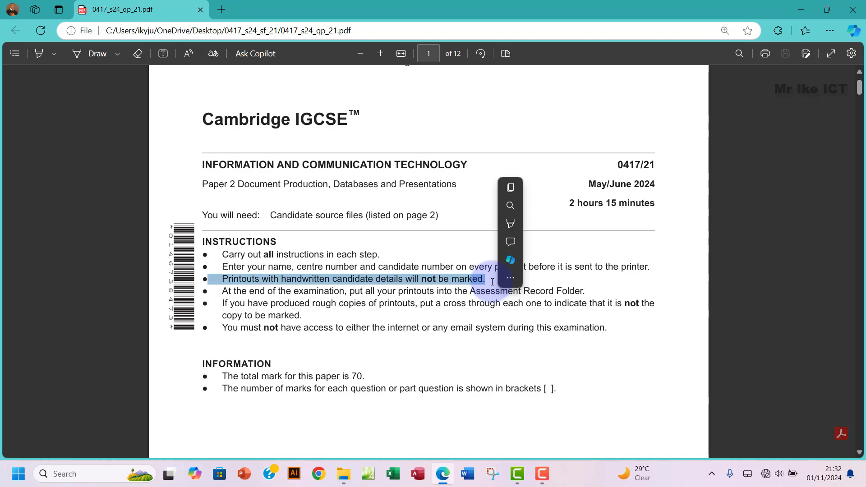
Step: Scroll to page 2, select the list of supplied source files, and continue towards Task 1
{"action": "scroll", "coordinate": [492, 282], "scroll_direction": "down", "scroll_amount": 2}
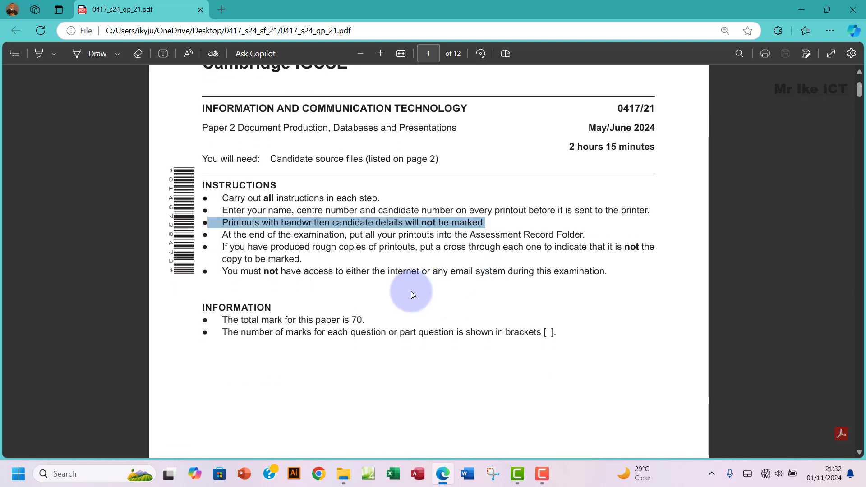
{"action": "scroll", "coordinate": [412, 294], "scroll_direction": "down", "scroll_amount": 6}
{"action": "scroll", "coordinate": [411, 294], "scroll_direction": "down", "scroll_amount": 6}
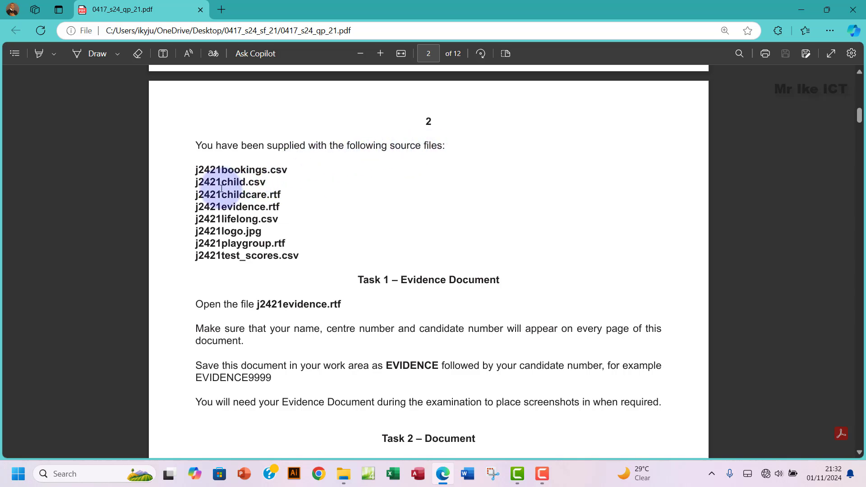
{"action": "left_click_drag", "start_coordinate": [211, 171], "coordinate": [297, 271]}
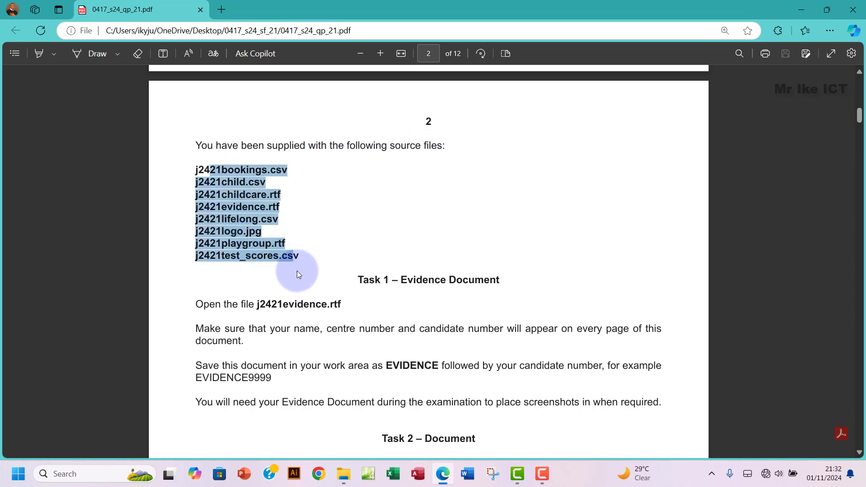
{"action": "left_click", "coordinate": [345, 479]}
{"action": "left_click", "coordinate": [343, 474]}
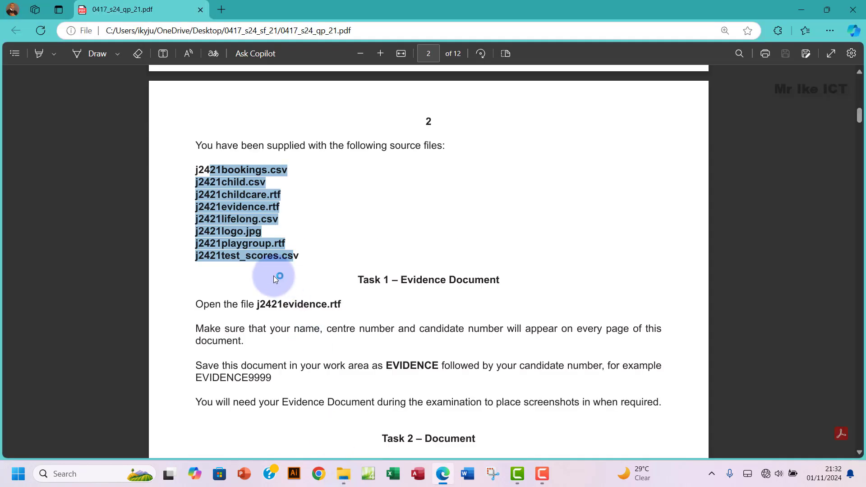
{"action": "scroll", "coordinate": [276, 279], "scroll_direction": "down", "scroll_amount": 3}
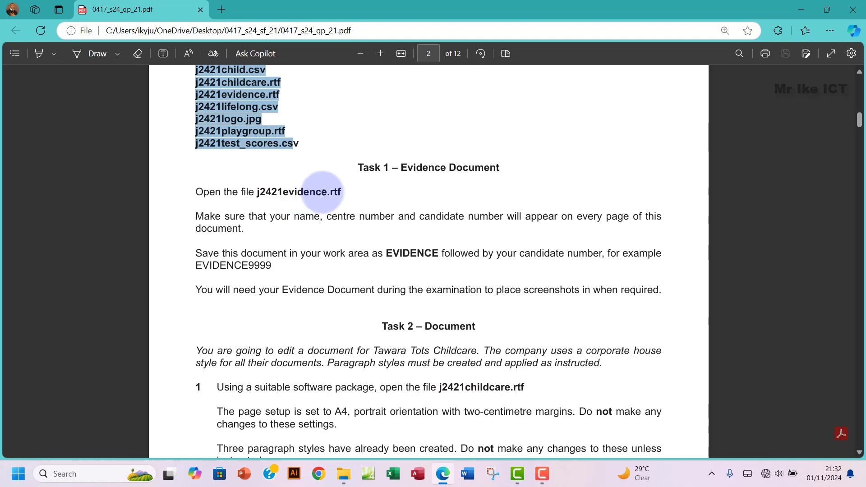
Step: Open j2421evidence.rtf from the source folder in Word, checking the exam paper along the way
{"action": "left_click", "coordinate": [341, 477]}
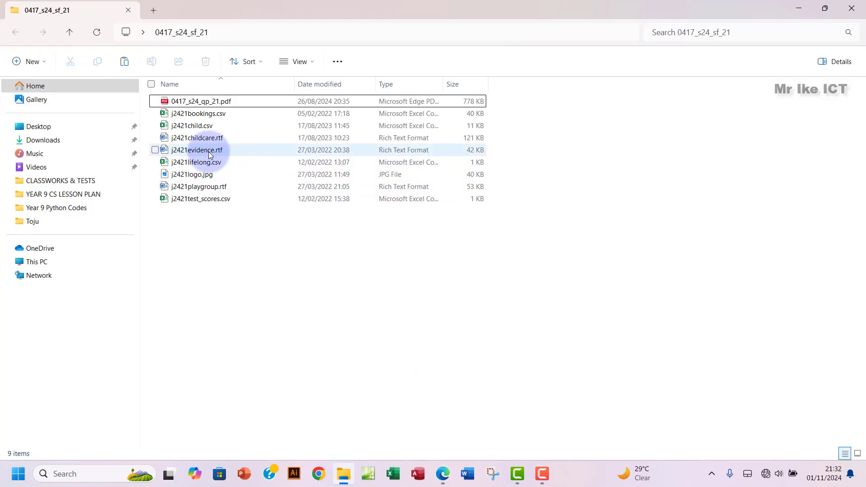
{"action": "double_click", "coordinate": [210, 153]}
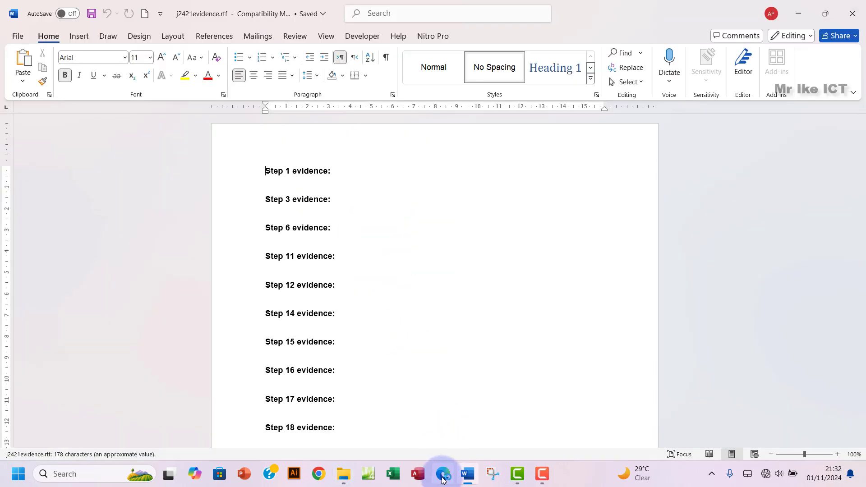
{"action": "left_click", "coordinate": [442, 474]}
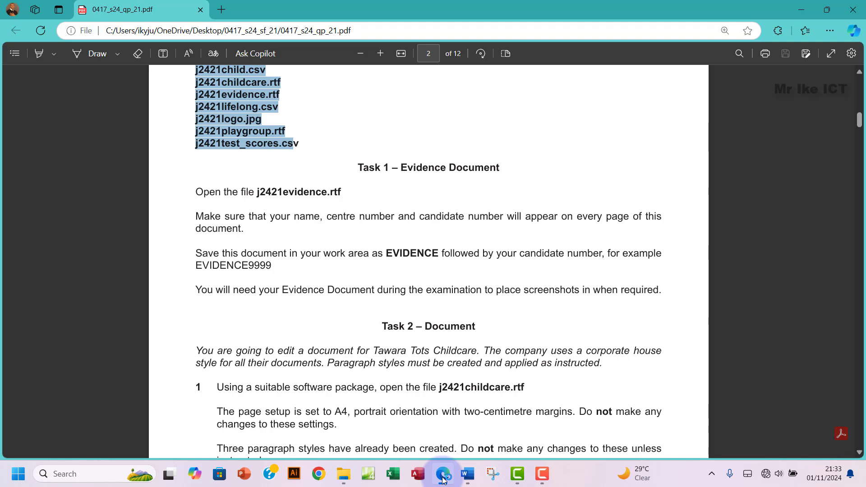
{"action": "left_click", "coordinate": [443, 480]}
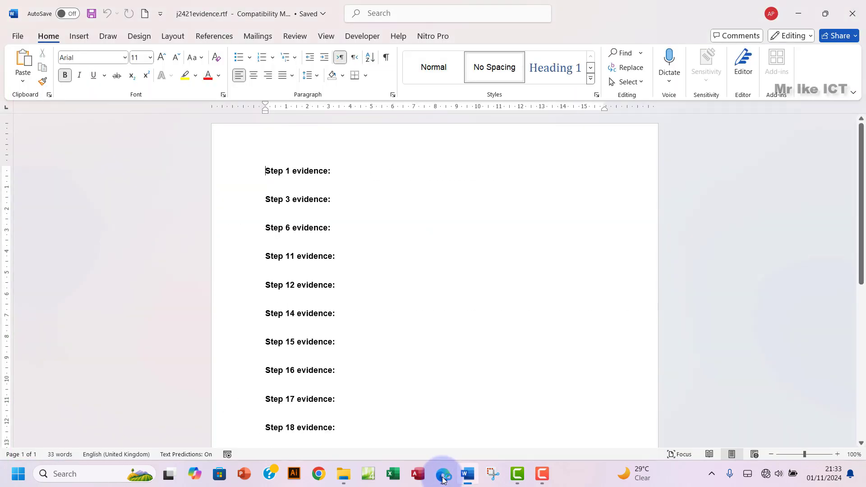
Step: Enter the candidate's name, centre number and candidate number in the evidence document's header
{"action": "double_click", "coordinate": [266, 146]}
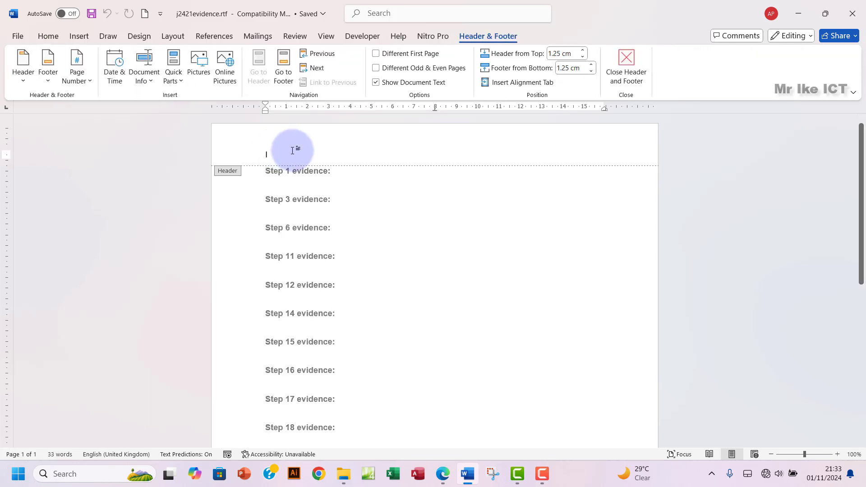
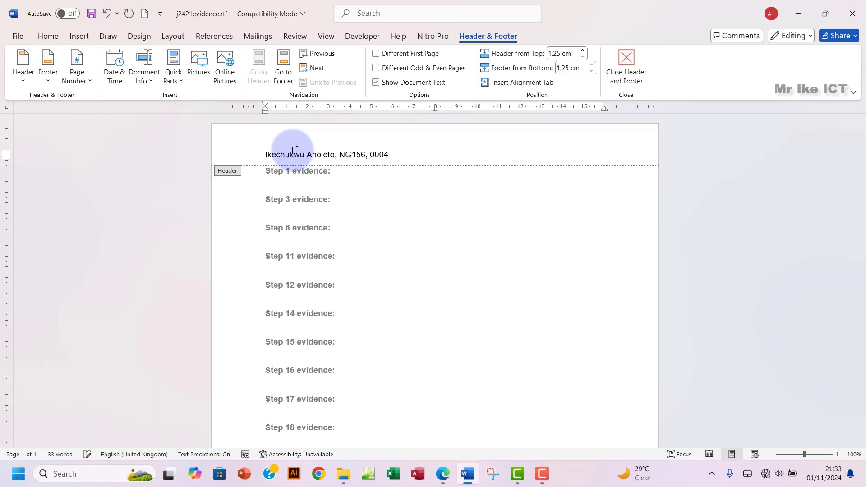
{"action": "left_click", "coordinate": [626, 64]}
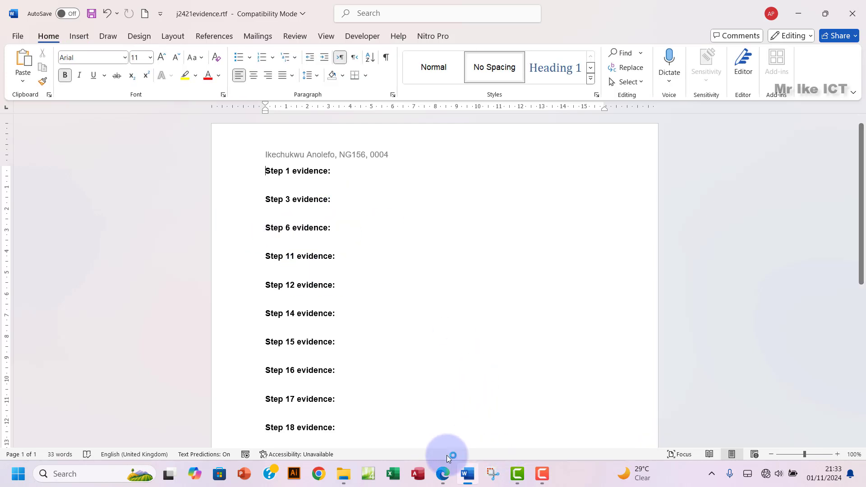
{"action": "left_click", "coordinate": [442, 474]}
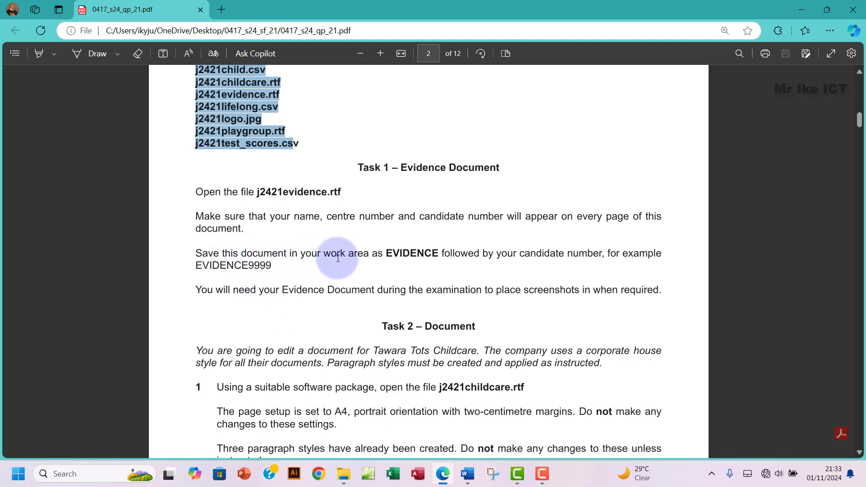
Step: Select the word EVIDENCE on the exam paper, then bring up the 0417_s24_sf_21 source folder
{"action": "left_click", "coordinate": [401, 254]}
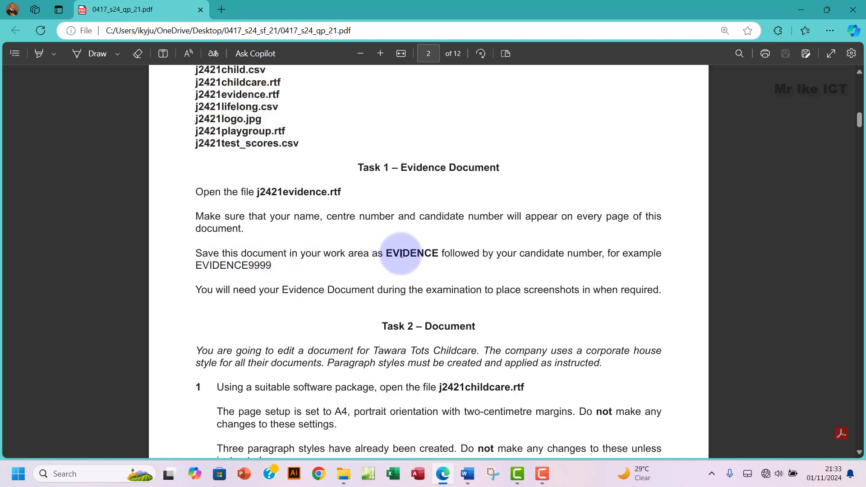
{"action": "double_click", "coordinate": [401, 255]}
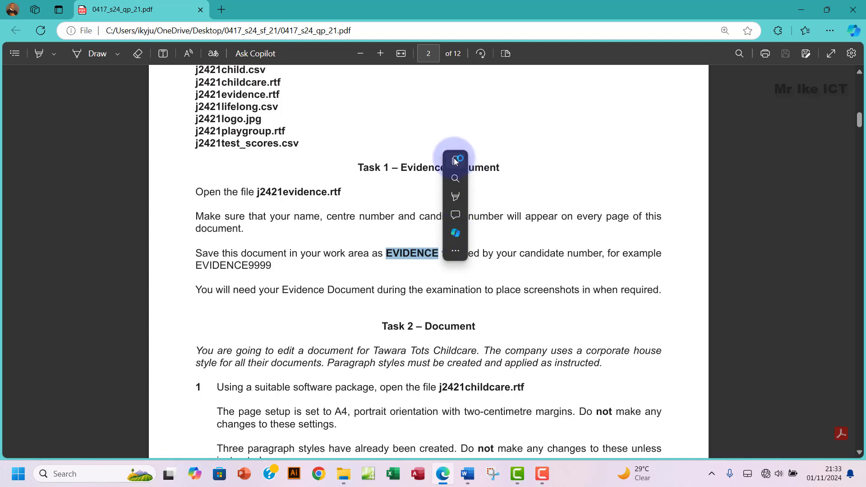
{"action": "left_click", "coordinate": [455, 160]}
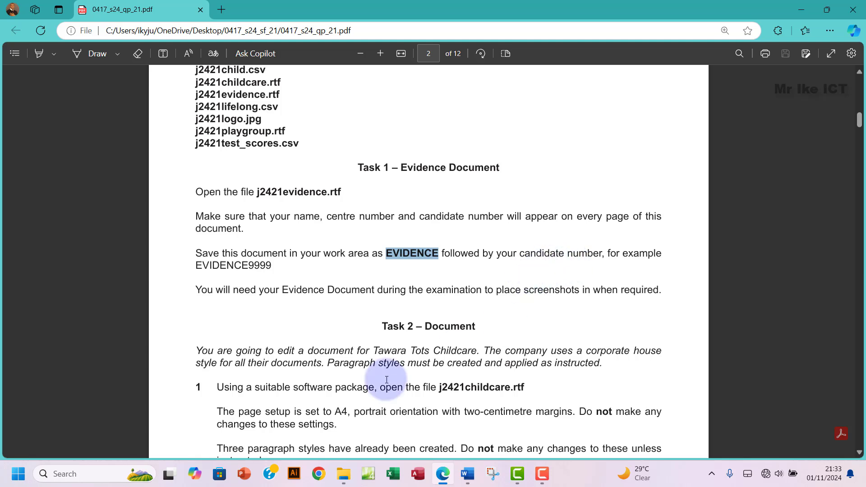
{"action": "mouse_move", "coordinate": [467, 472]}
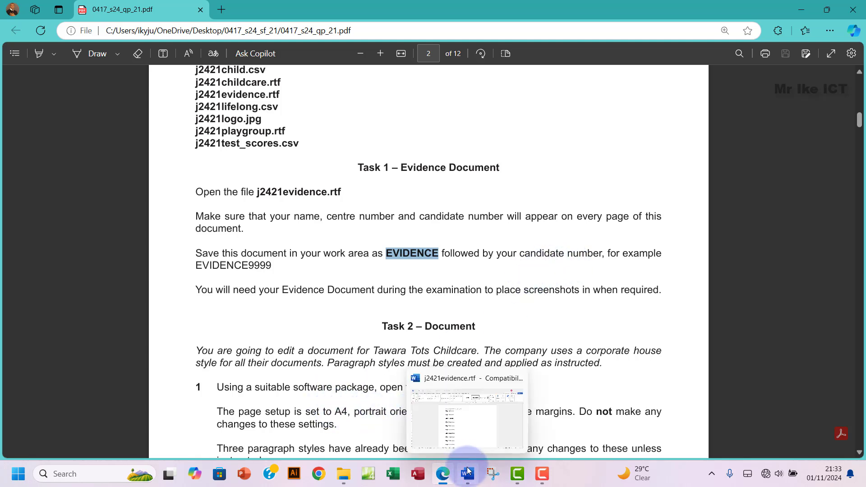
{"action": "left_click", "coordinate": [343, 474]}
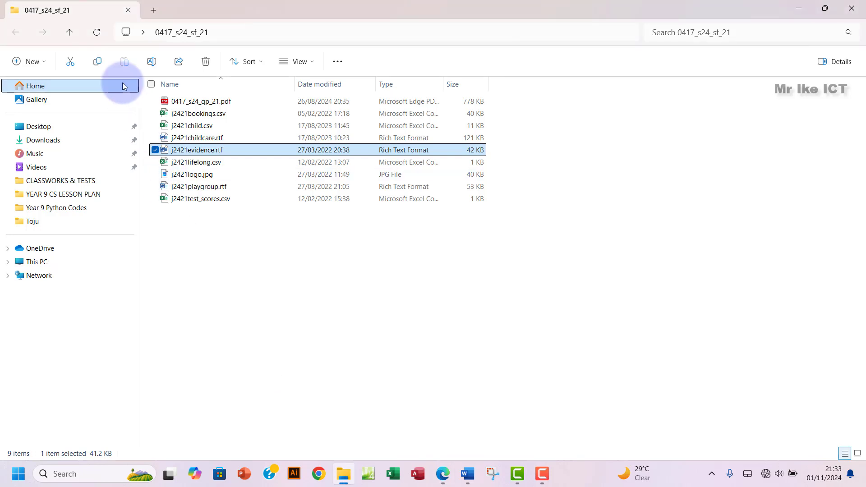
Step: Create an empty folder named WorkArea inside 0417_s24_sf_21
{"action": "left_click", "coordinate": [37, 64]}
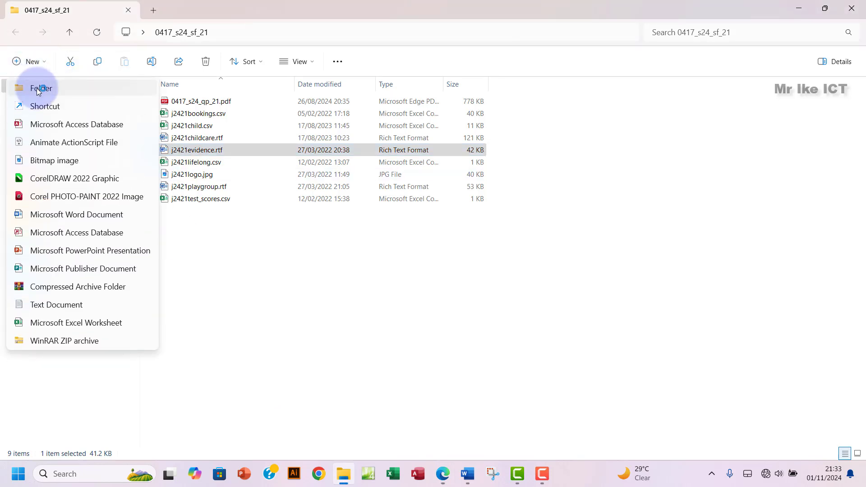
{"action": "left_click", "coordinate": [37, 88]}
{"action": "type", "text": "Wo"}
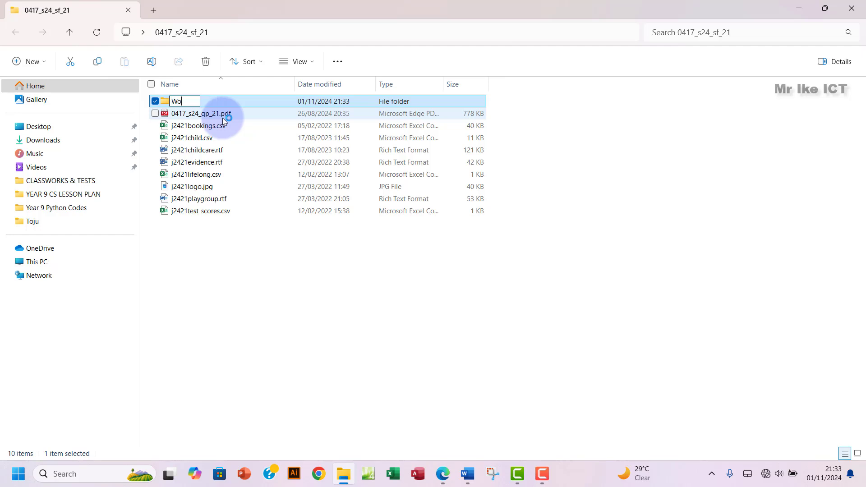
{"action": "type", "text": "rkArea"}
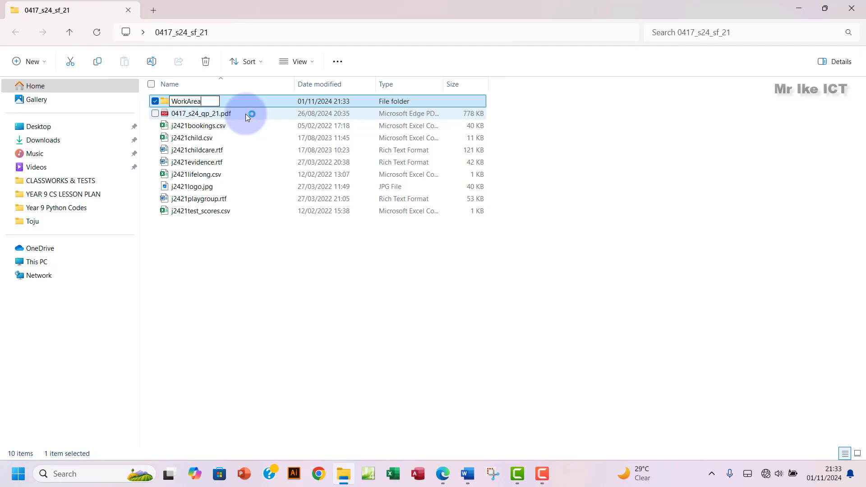
{"action": "key", "text": "Return"}
{"action": "double_click", "coordinate": [240, 100]}
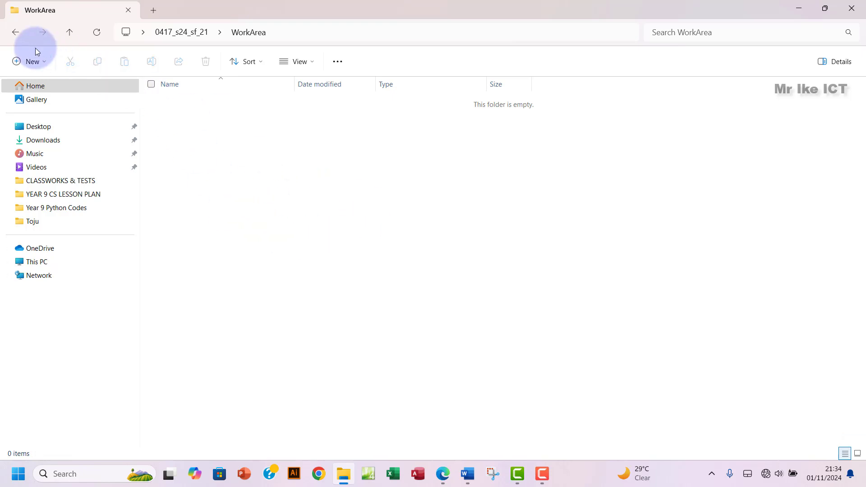
{"action": "left_click", "coordinate": [14, 33]}
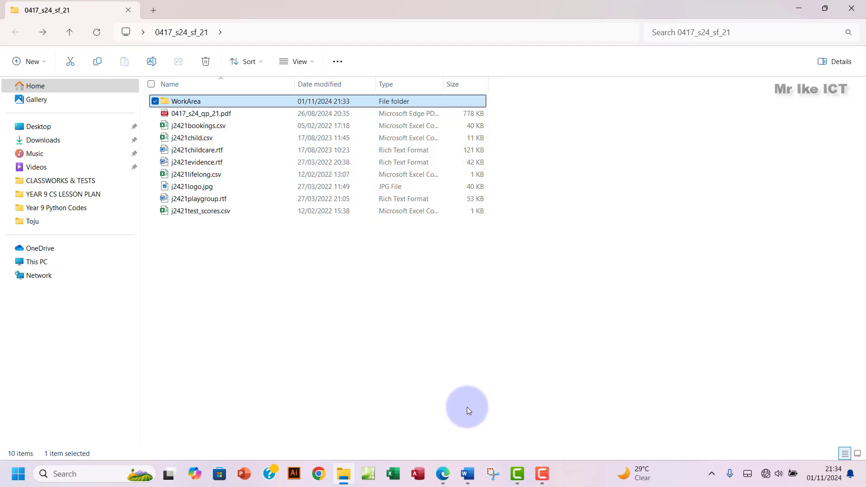
{"action": "left_click", "coordinate": [468, 473]}
Step: Save the evidence document in WorkArea as EVIDENCE plus the candidate number, in Word Document (*.docx) format
{"action": "left_click", "coordinate": [18, 36]}
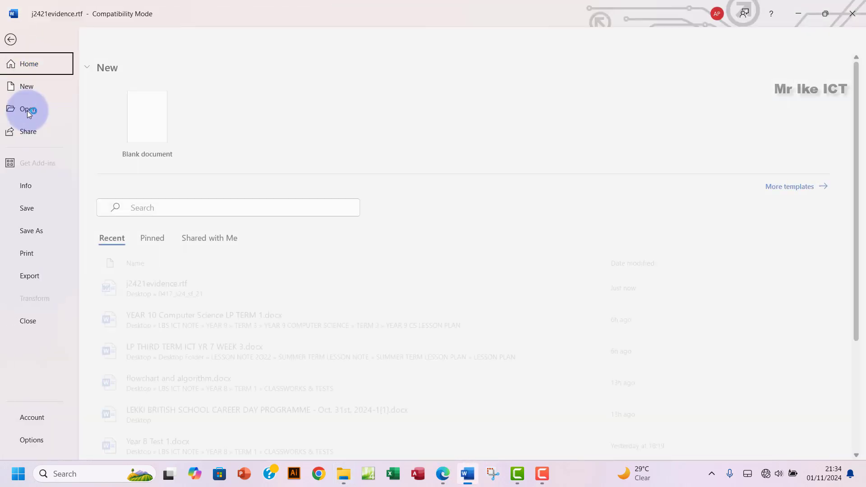
{"action": "left_click", "coordinate": [44, 230]}
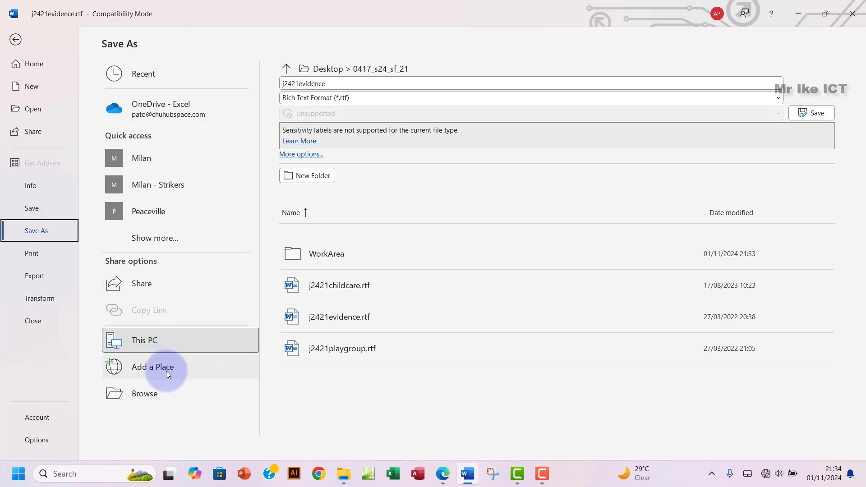
{"action": "left_click", "coordinate": [144, 394]}
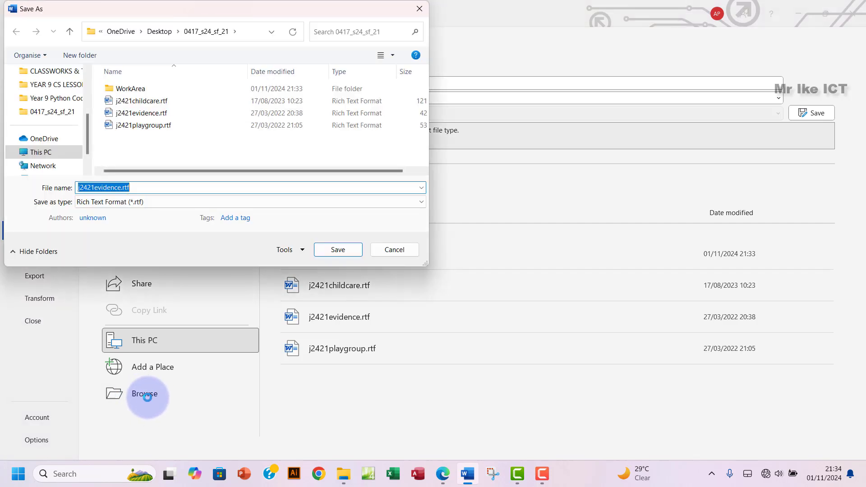
{"action": "left_click", "coordinate": [139, 90]}
{"action": "double_click", "coordinate": [147, 91]}
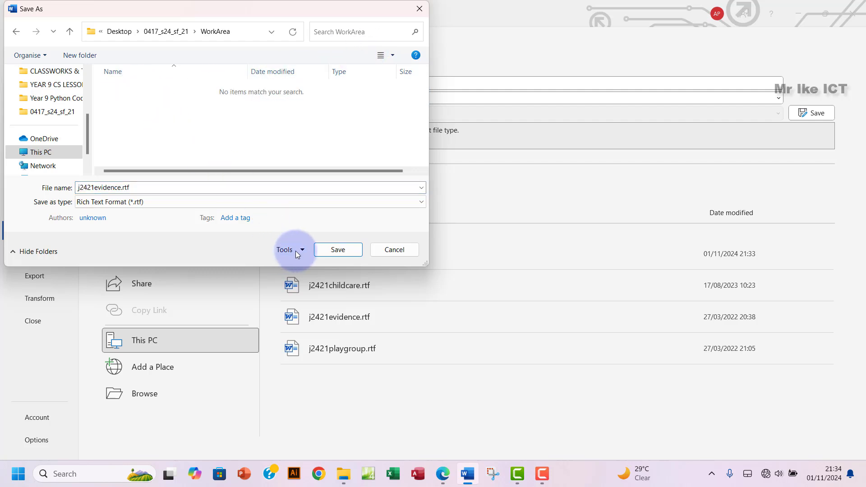
{"action": "double_click", "coordinate": [143, 188]}
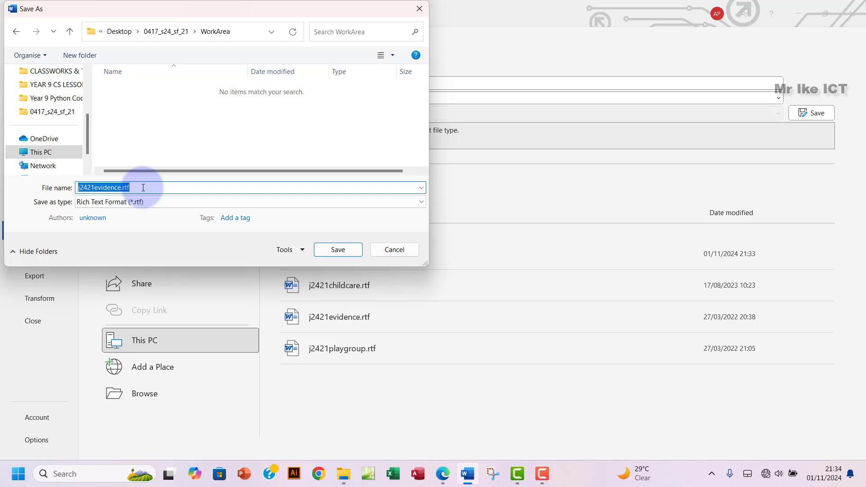
{"action": "type", "text": "EVIDENCE"}
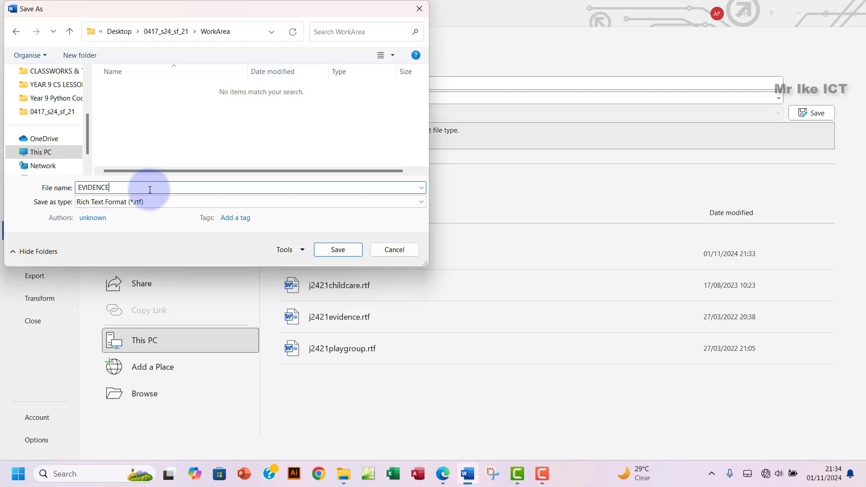
{"action": "type", "text": "0004"}
{"action": "left_click", "coordinate": [162, 201]}
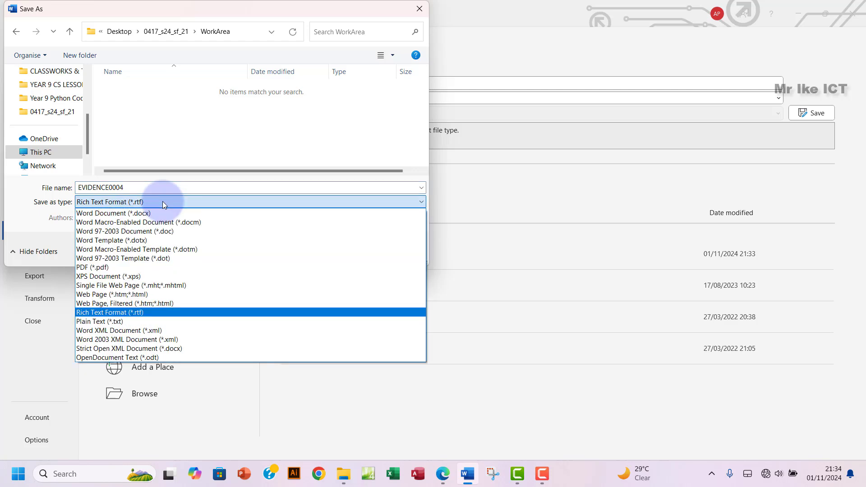
{"action": "left_click", "coordinate": [118, 213]}
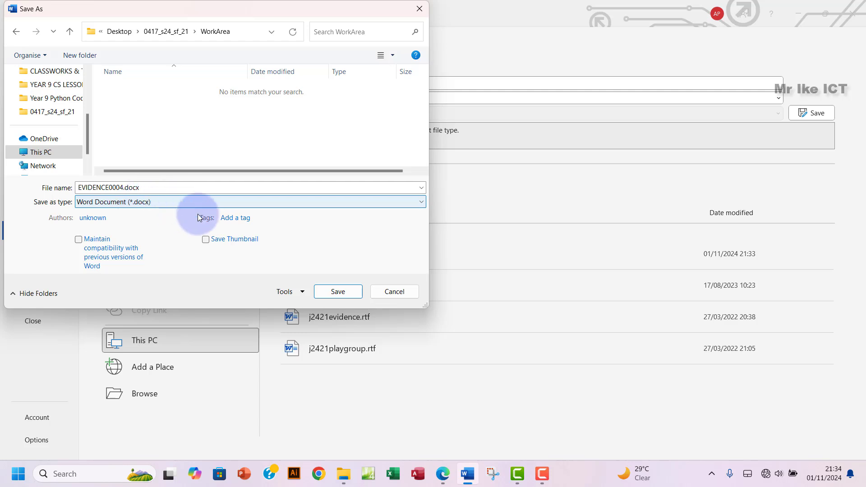
{"action": "left_click", "coordinate": [334, 292]}
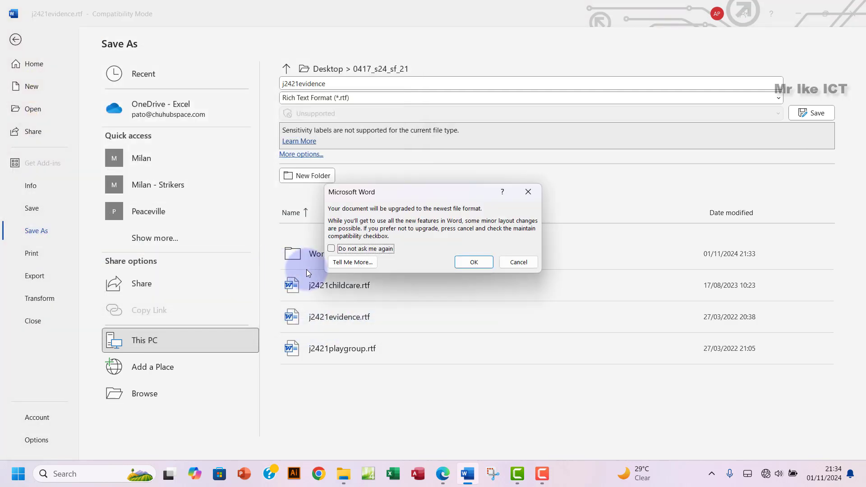
{"action": "left_click", "coordinate": [474, 262]}
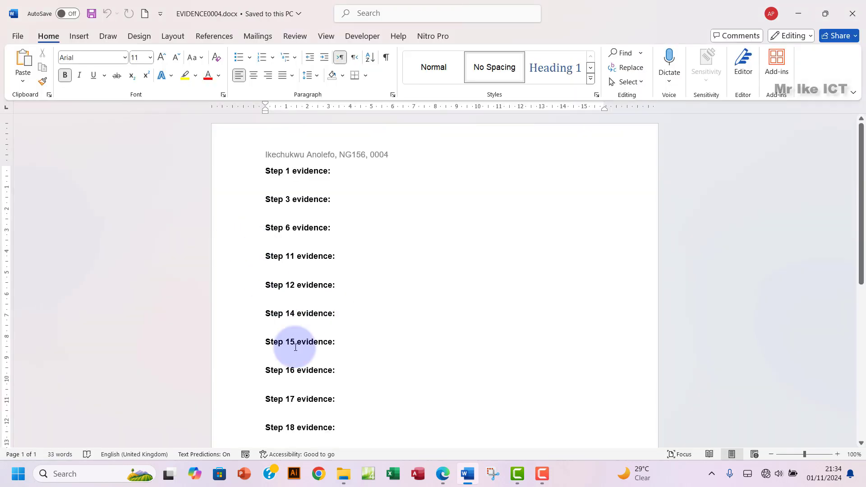
{"action": "left_click", "coordinate": [443, 474]}
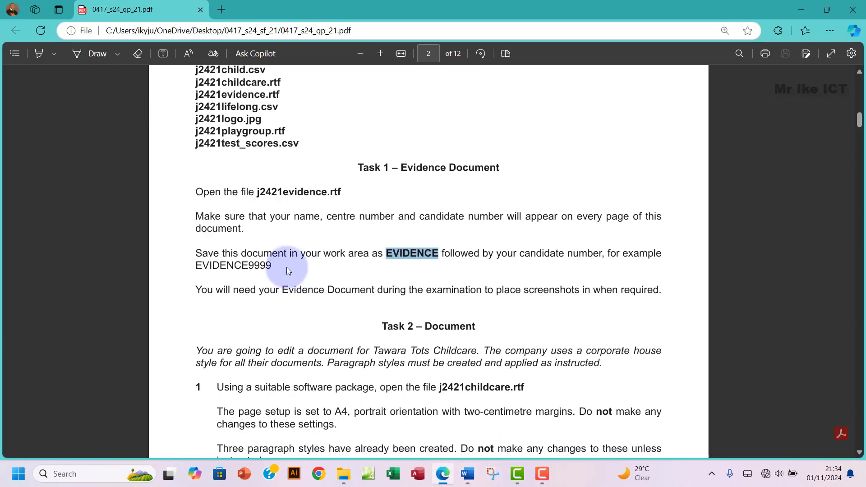
Step: Highlight the Task 1 Evidence Document instructions in green, then scroll on to Task 2
{"action": "left_click_drag", "start_coordinate": [197, 190], "coordinate": [665, 294]}
{"action": "mouse_move", "coordinate": [686, 238]}
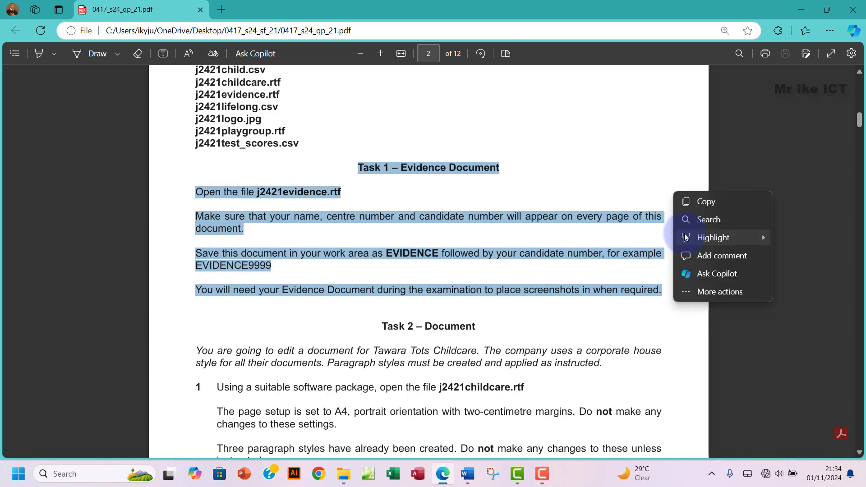
{"action": "mouse_move", "coordinate": [762, 239]}
{"action": "left_click", "coordinate": [801, 253]}
{"action": "scroll", "coordinate": [414, 264], "scroll_direction": "down", "scroll_amount": 3}
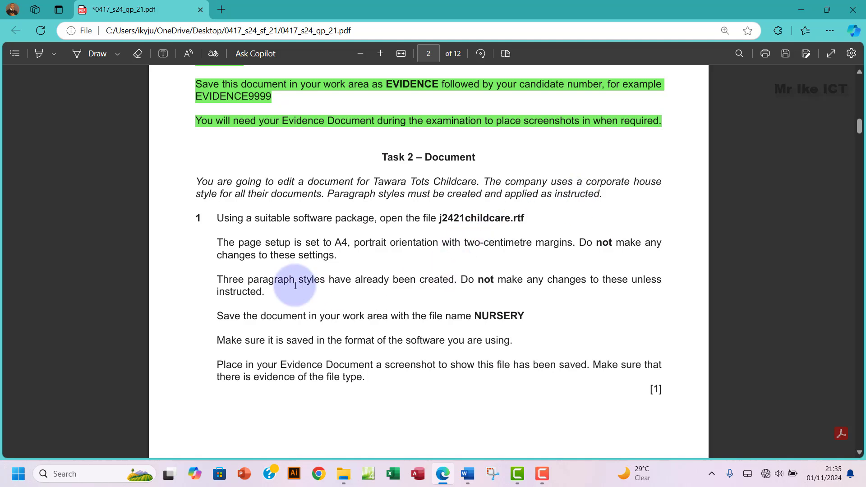
{"action": "scroll", "coordinate": [251, 281], "scroll_direction": "down", "scroll_amount": 2}
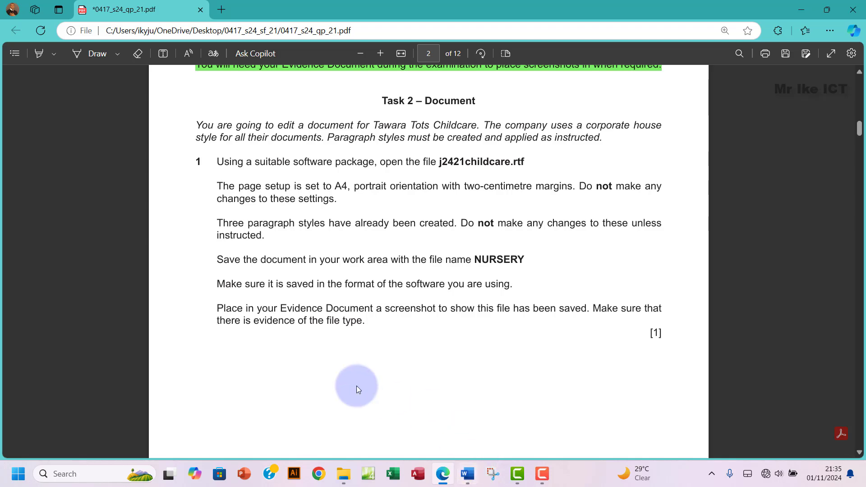
{"action": "left_click", "coordinate": [342, 460]}
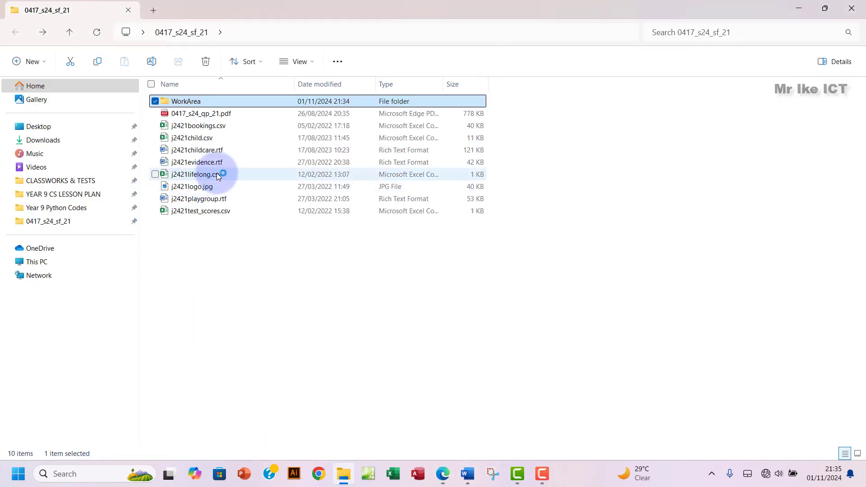
Step: Open j2421childcare.rtf in Word and select the page setup instruction on the exam paper
{"action": "double_click", "coordinate": [231, 151]}
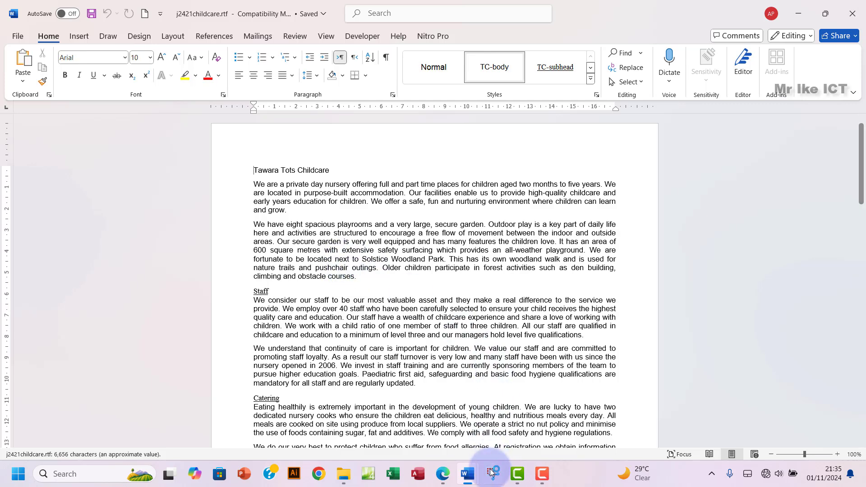
{"action": "left_click", "coordinate": [442, 476]}
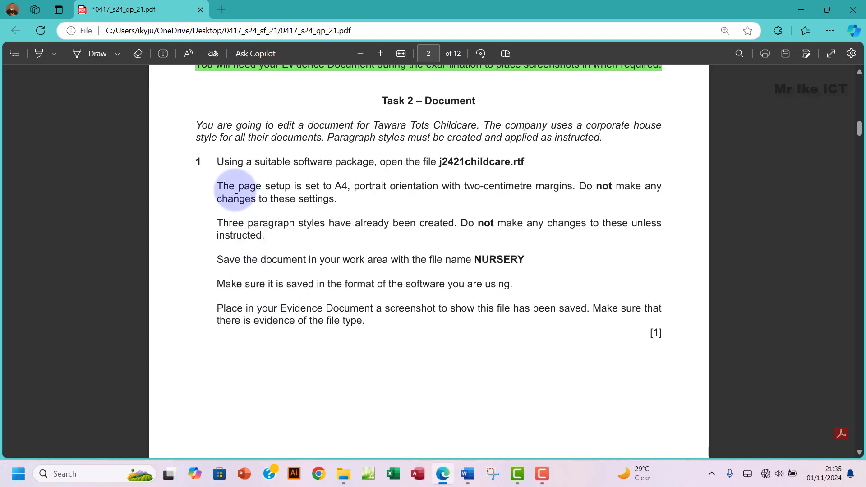
{"action": "left_click_drag", "start_coordinate": [228, 186], "coordinate": [337, 202]}
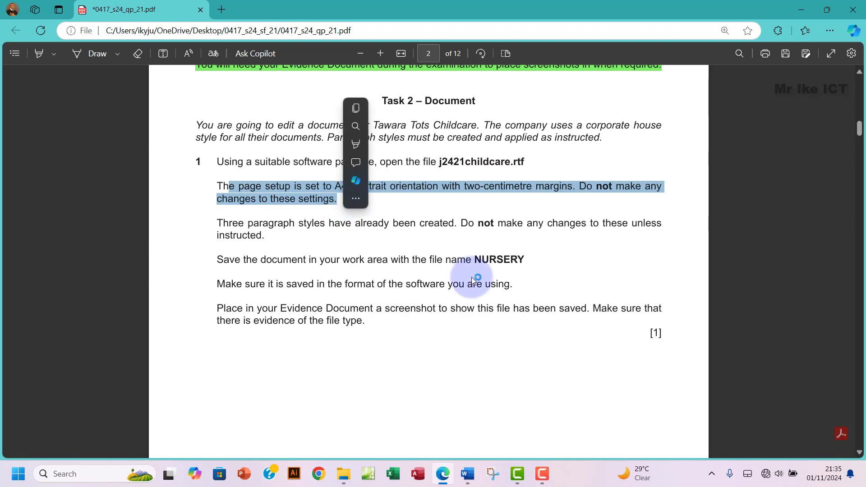
{"action": "mouse_move", "coordinate": [476, 467]}
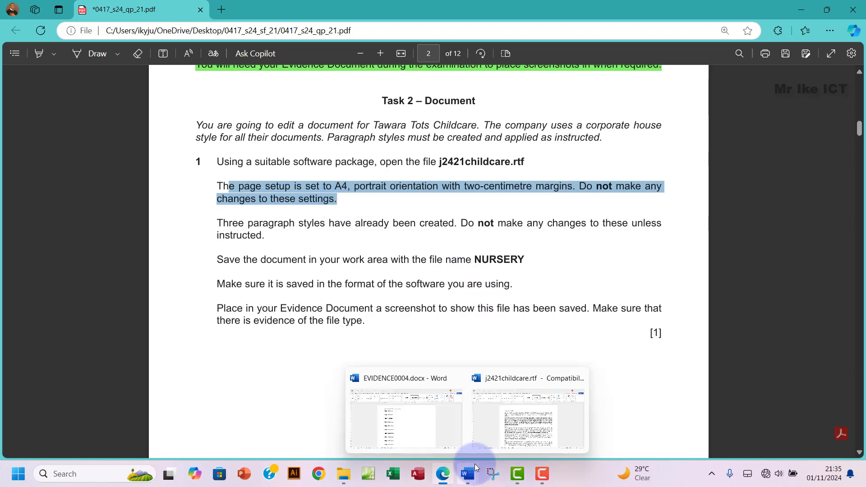
{"action": "left_click", "coordinate": [513, 422]}
{"action": "left_click", "coordinate": [172, 39]}
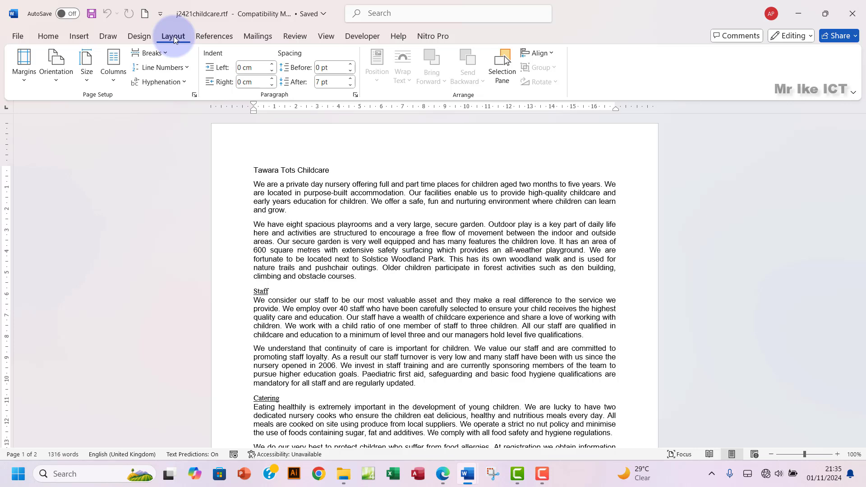
{"action": "left_click", "coordinate": [194, 95]}
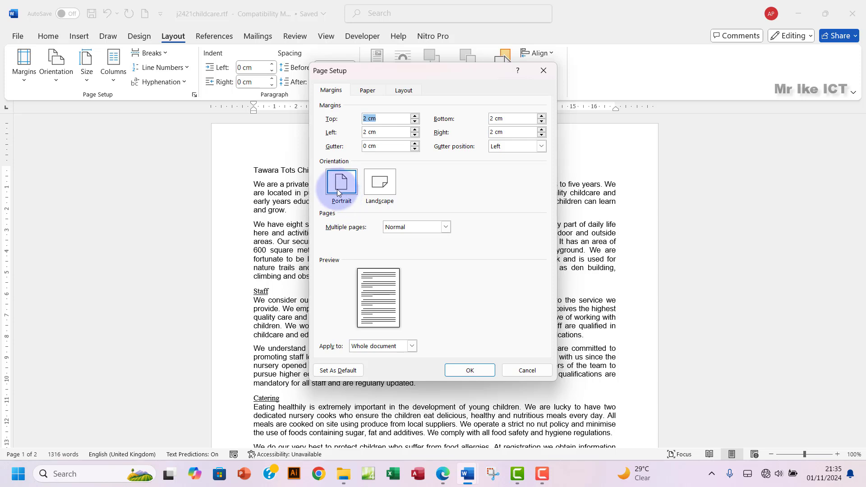
{"action": "left_click", "coordinate": [443, 474]}
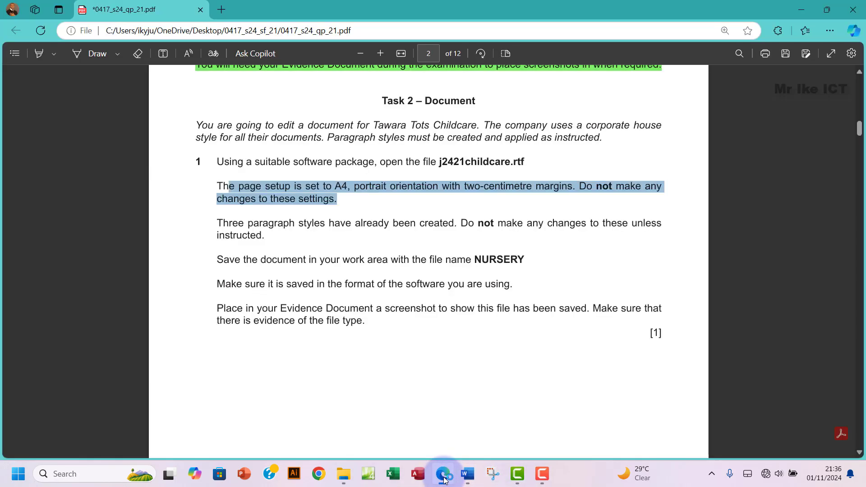
{"action": "left_click", "coordinate": [445, 478]}
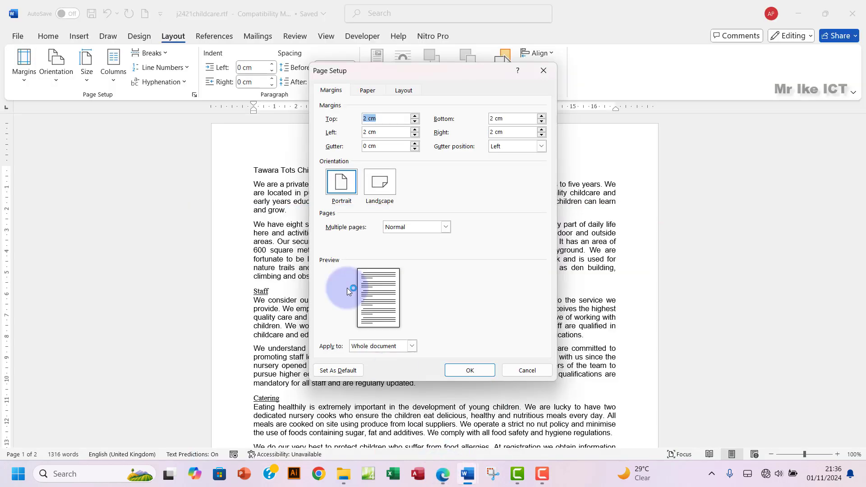
{"action": "left_click", "coordinate": [368, 91]}
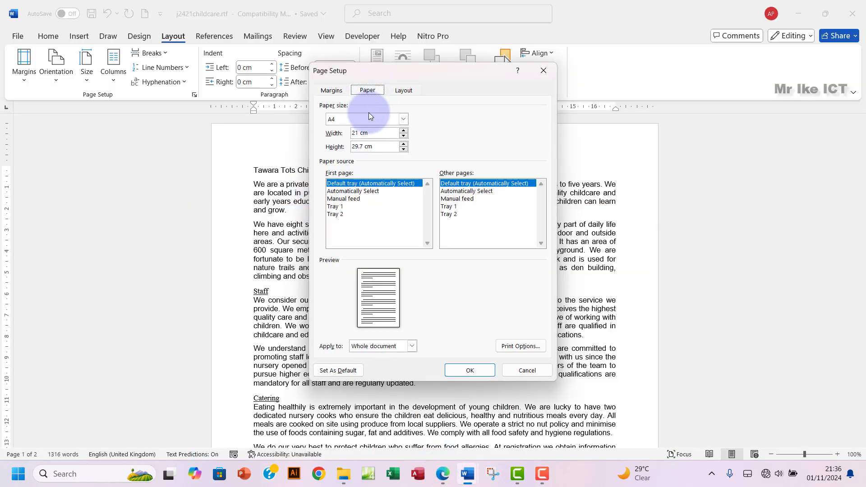
{"action": "left_click", "coordinate": [397, 119]}
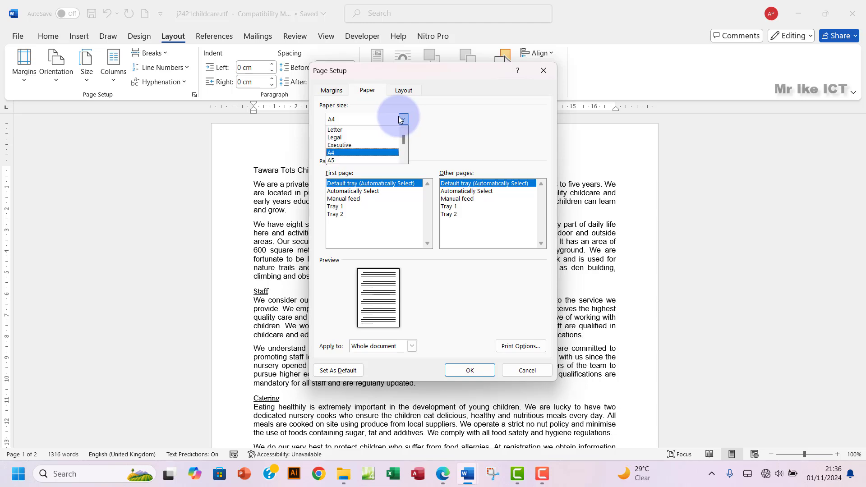
{"action": "left_click", "coordinate": [403, 118]}
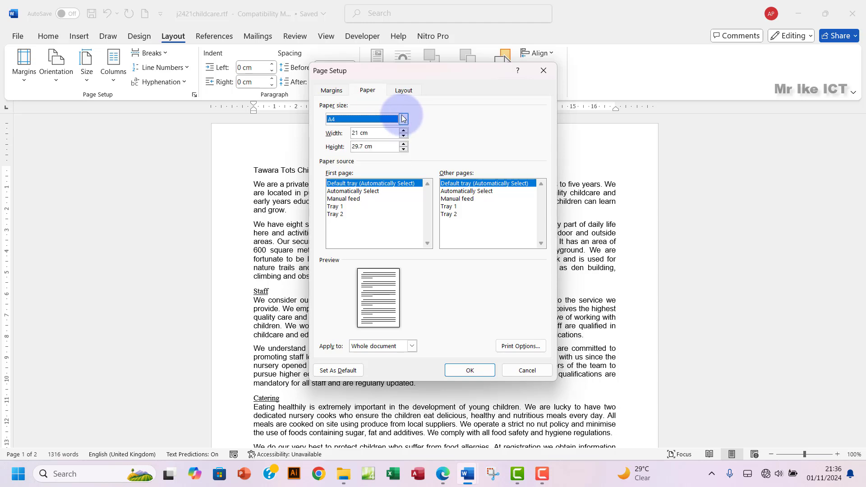
{"action": "left_click", "coordinate": [544, 71]}
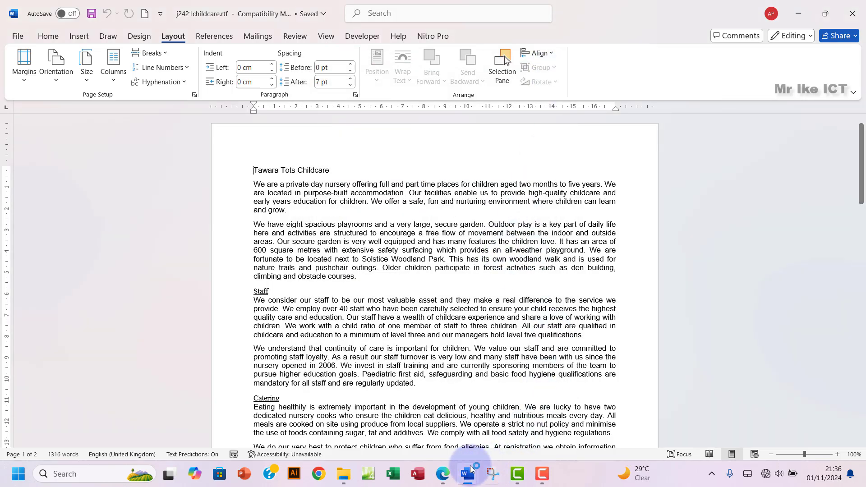
{"action": "left_click", "coordinate": [444, 476]}
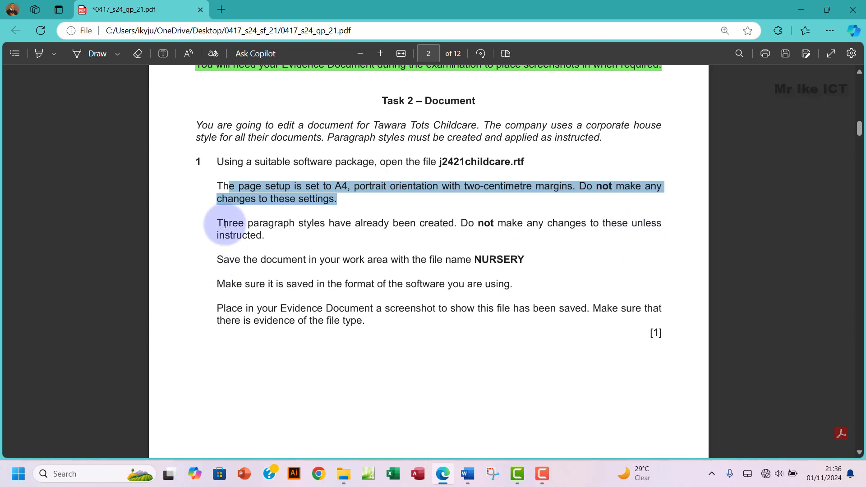
{"action": "left_click_drag", "start_coordinate": [217, 223], "coordinate": [264, 240]}
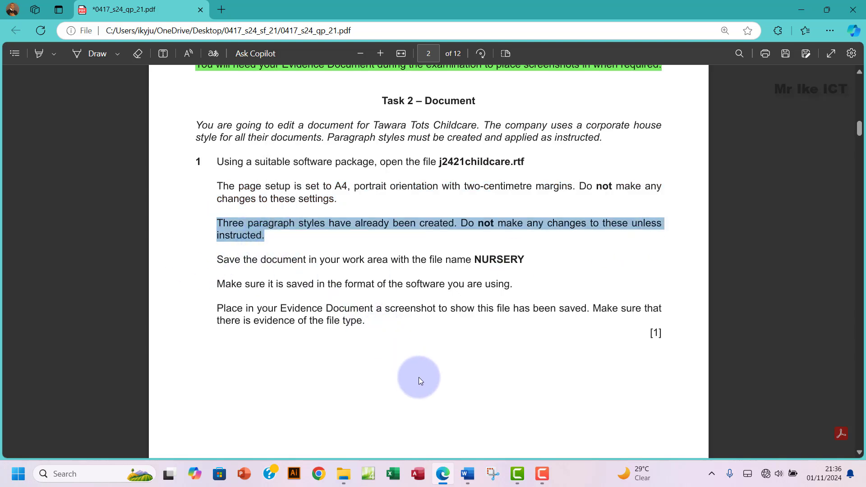
{"action": "mouse_move", "coordinate": [469, 477]}
{"action": "left_click", "coordinate": [514, 413]}
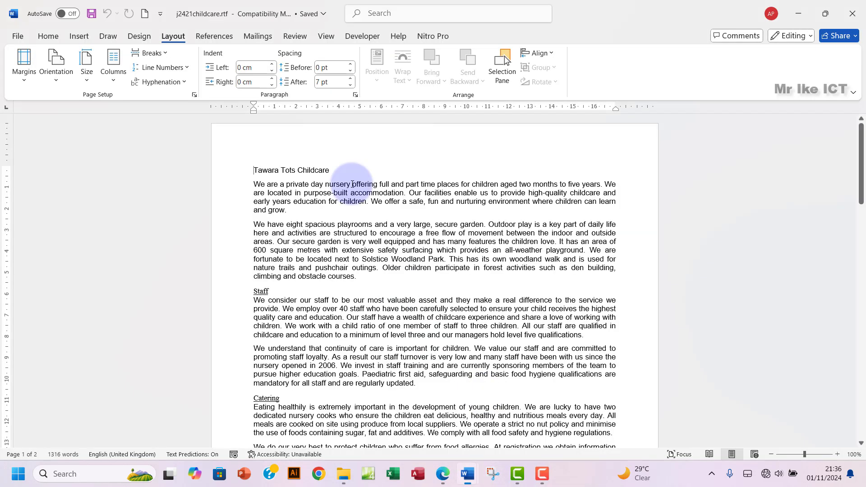
{"action": "left_click", "coordinate": [48, 37]}
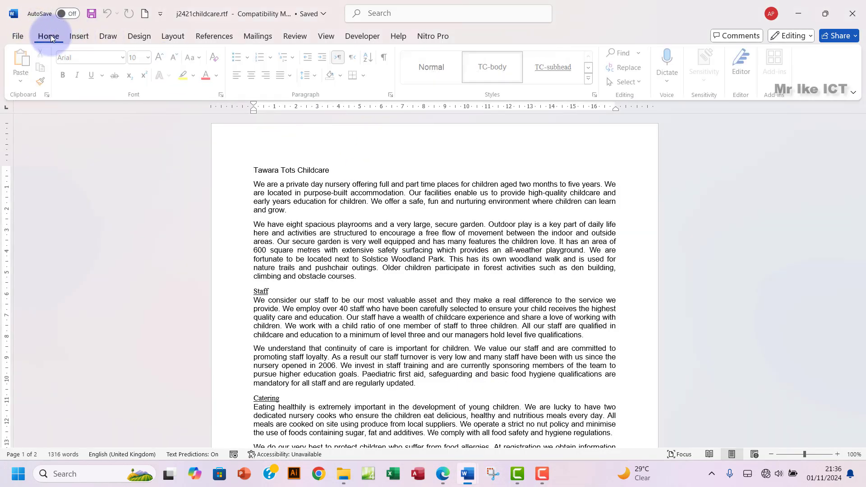
{"action": "left_click", "coordinate": [592, 80]}
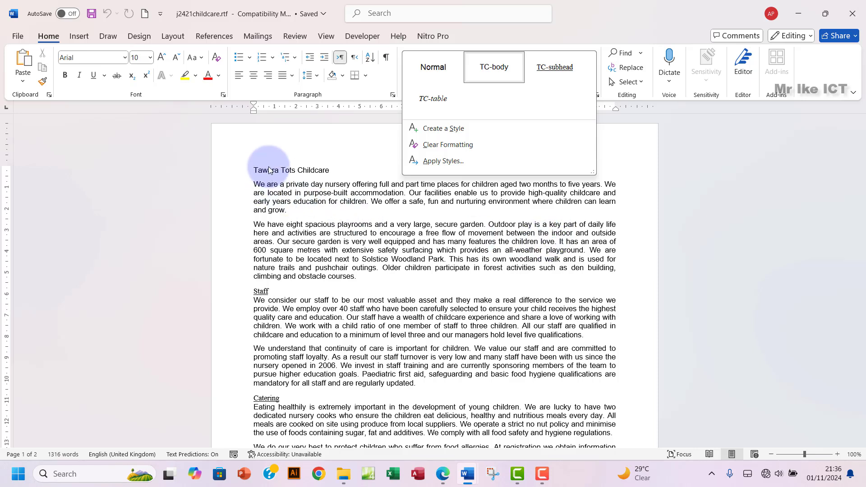
{"action": "left_click", "coordinate": [269, 170]}
{"action": "left_click_drag", "start_coordinate": [258, 171], "coordinate": [331, 171]}
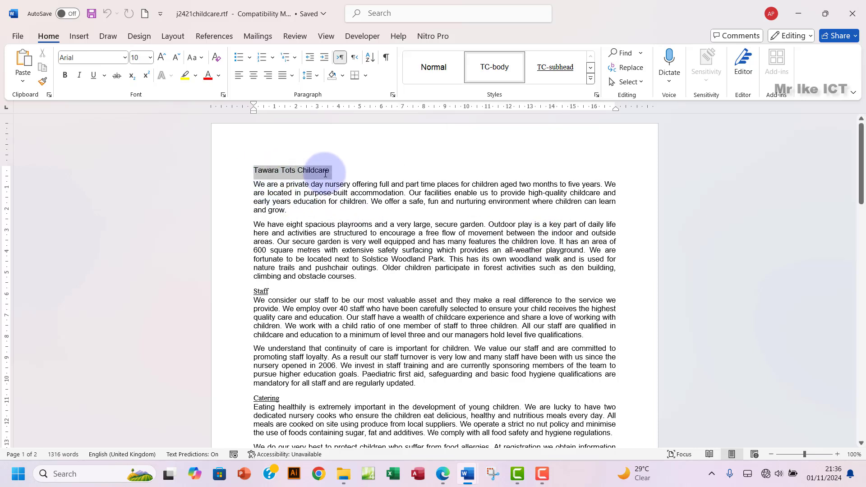
{"action": "left_click", "coordinate": [498, 69]}
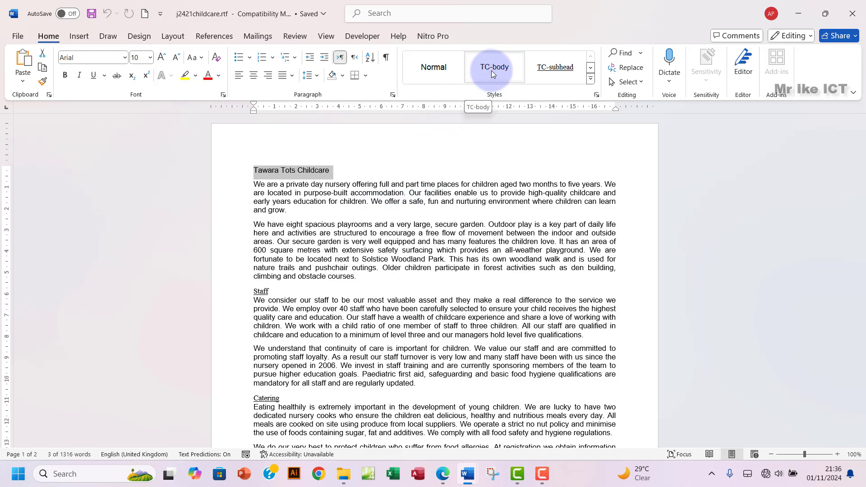
{"action": "left_click_drag", "start_coordinate": [288, 233], "coordinate": [323, 250]}
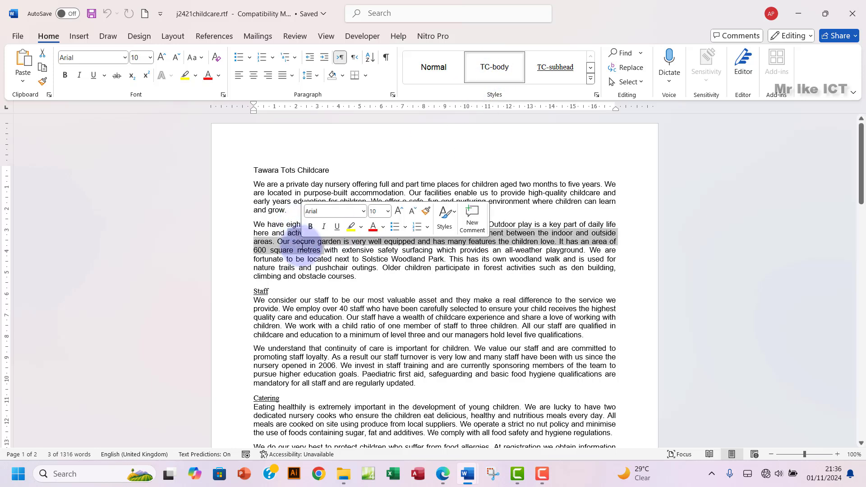
{"action": "scroll", "coordinate": [325, 286], "scroll_direction": "down", "scroll_amount": 1}
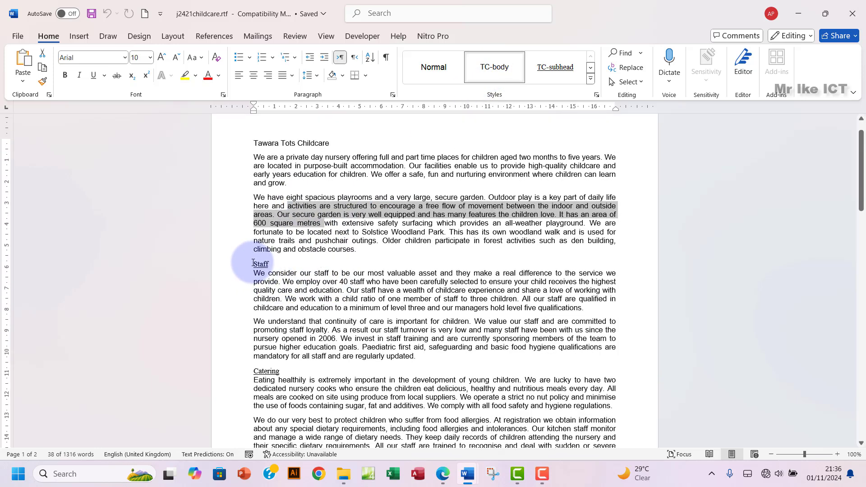
{"action": "left_click_drag", "start_coordinate": [254, 264], "coordinate": [270, 263]}
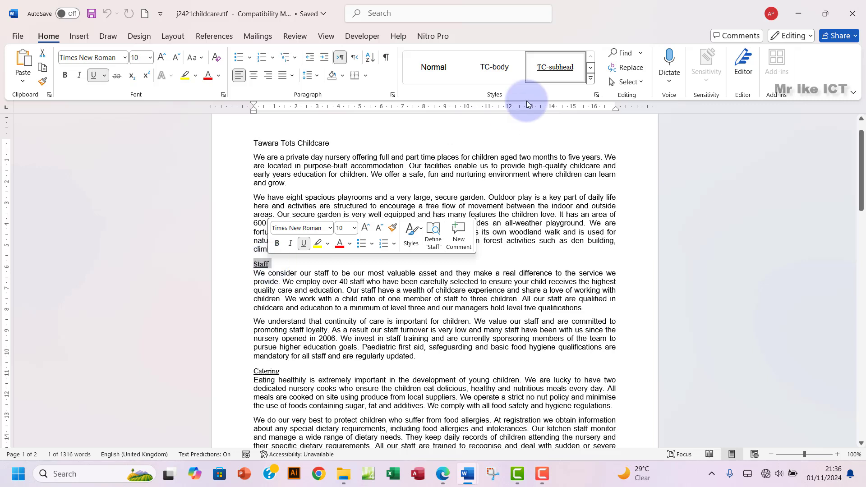
{"action": "left_click", "coordinate": [556, 70]}
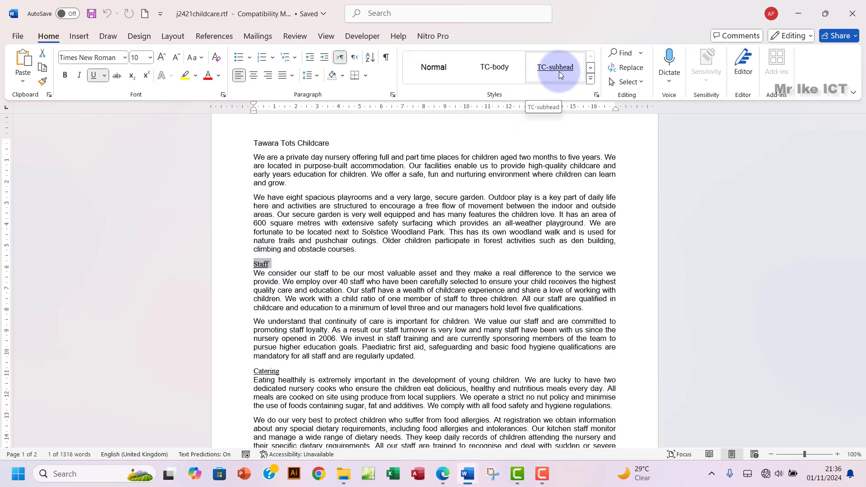
{"action": "left_click", "coordinate": [324, 183]}
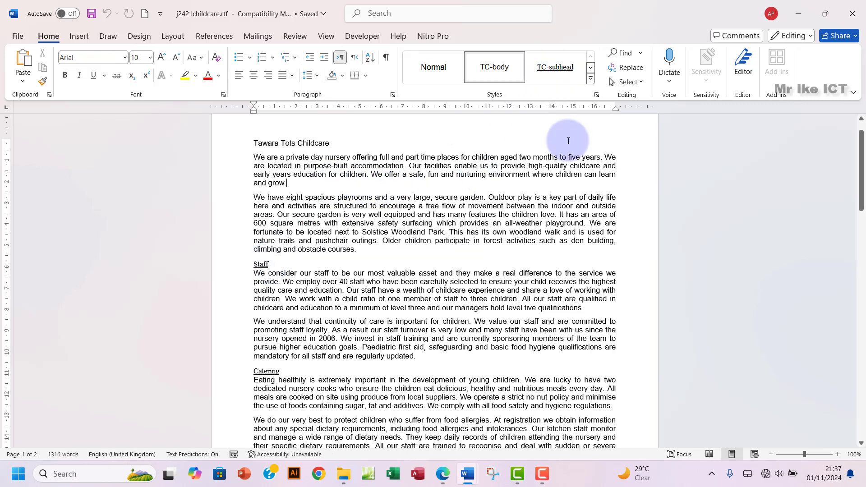
{"action": "left_click", "coordinate": [590, 79]}
{"action": "left_click", "coordinate": [455, 105]}
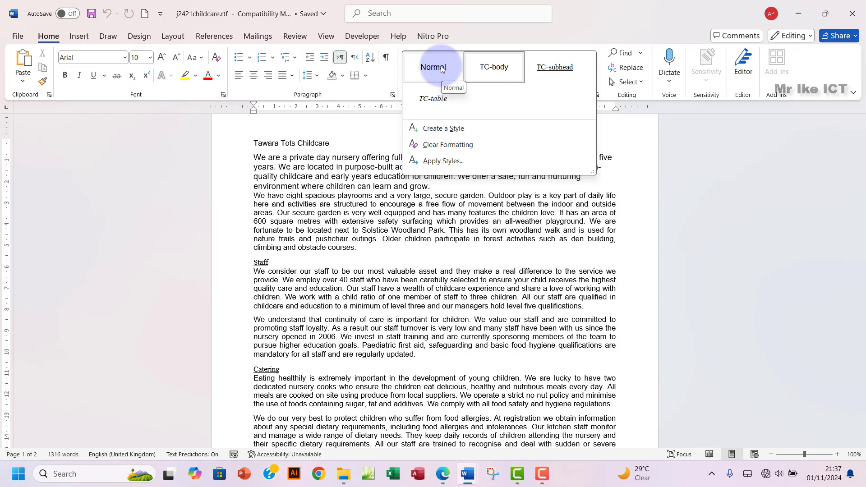
{"action": "left_click", "coordinate": [294, 162]}
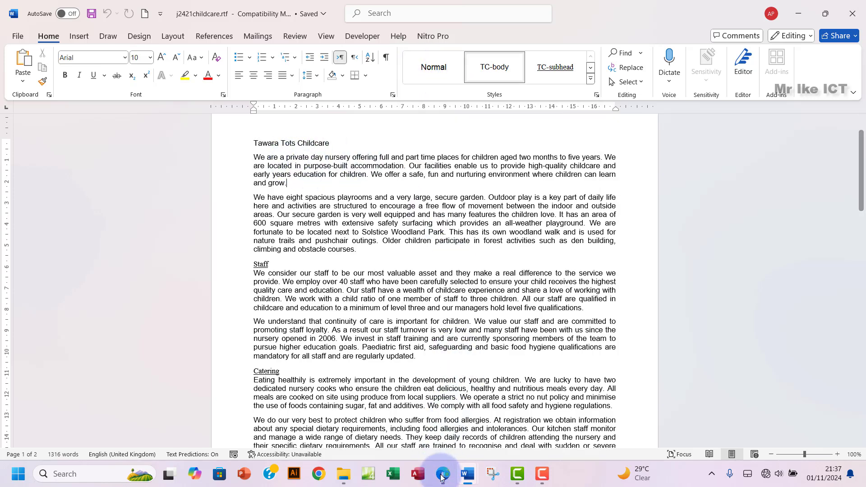
{"action": "key", "text": "alt+Tab"}
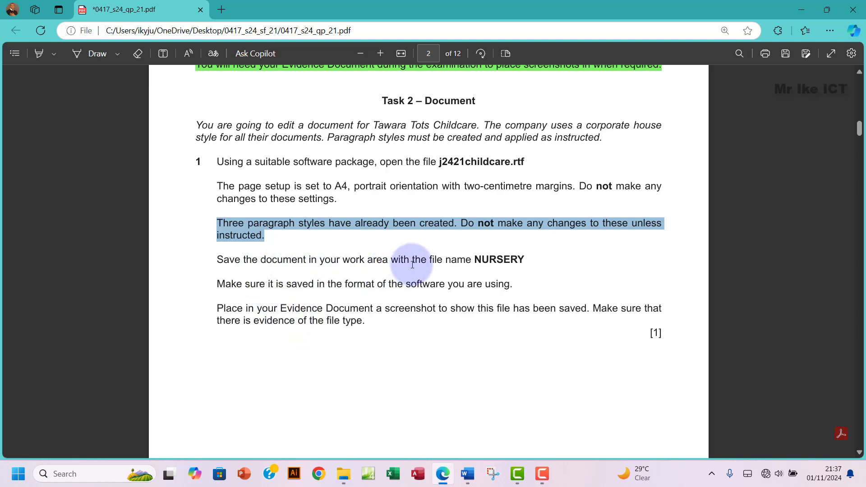
Step: Select the required file name NURSERY on the exam paper, then return to the childcare document
{"action": "left_click_drag", "start_coordinate": [473, 261], "coordinate": [523, 260]}
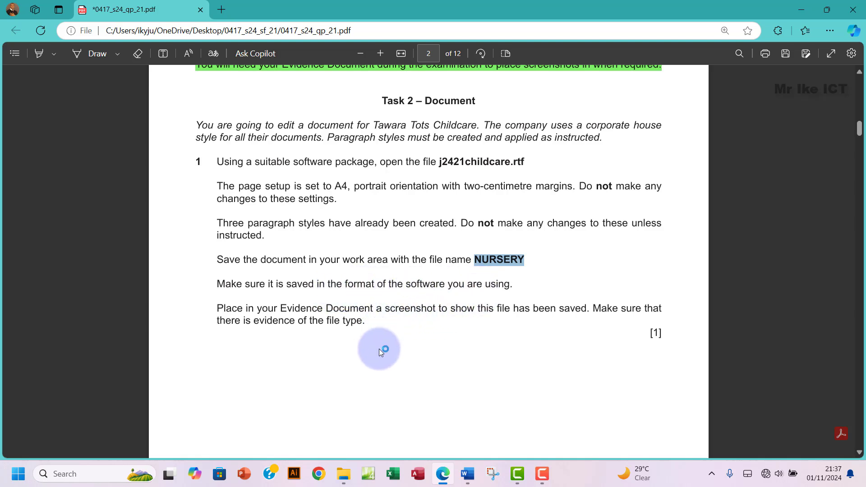
{"action": "mouse_move", "coordinate": [468, 477]}
{"action": "left_click", "coordinate": [508, 429]}
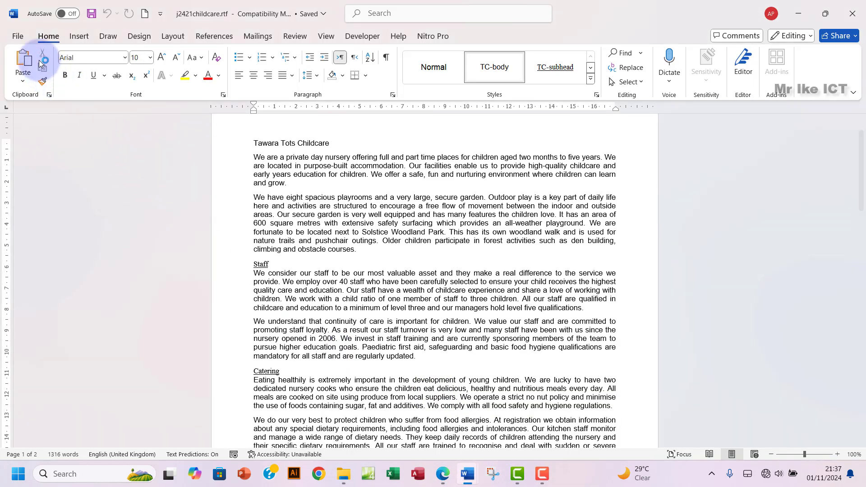
Step: Save the childcare document to WorkArea as NURSERY in Word Document (*.docx) format
{"action": "left_click", "coordinate": [18, 38]}
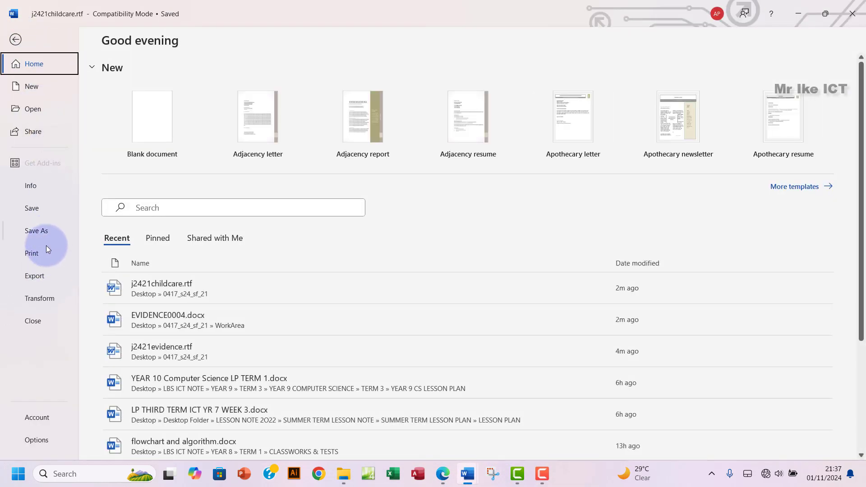
{"action": "left_click", "coordinate": [32, 233]}
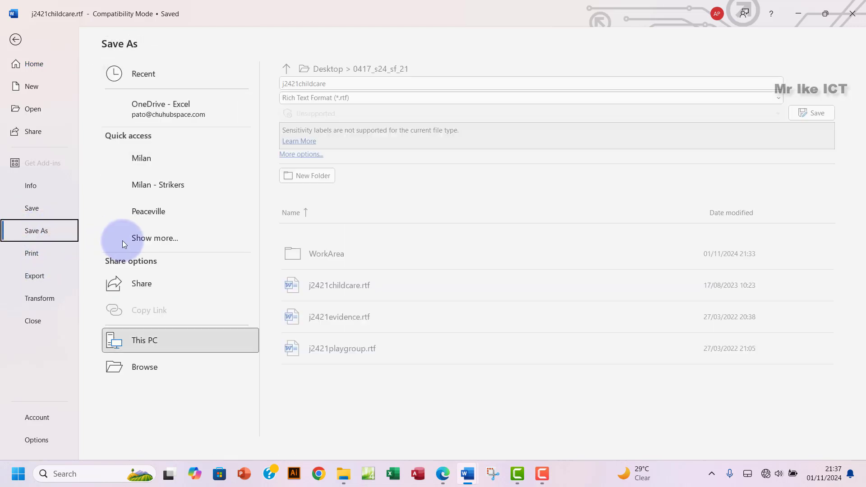
{"action": "left_click", "coordinate": [156, 395]}
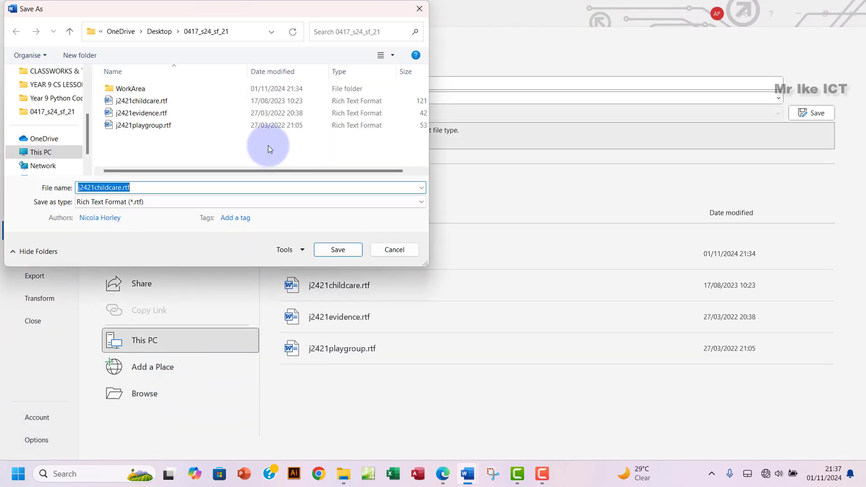
{"action": "double_click", "coordinate": [151, 89]}
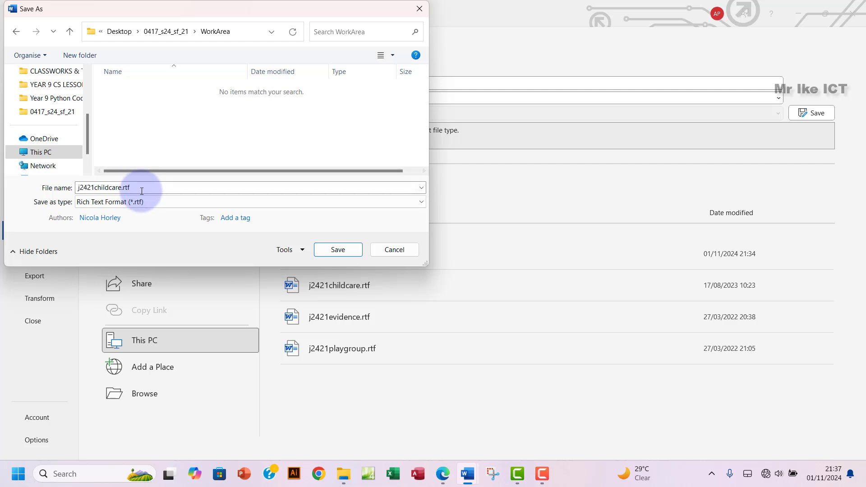
{"action": "type", "text": "NURSERY"}
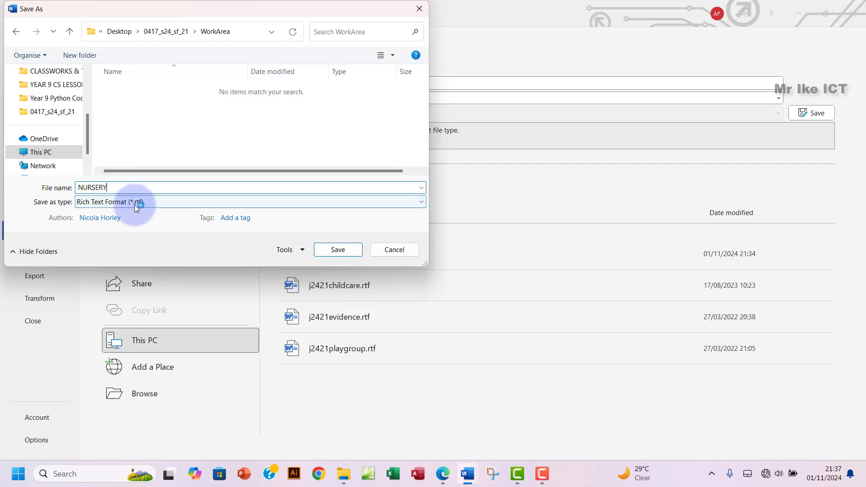
{"action": "left_click", "coordinate": [136, 202]}
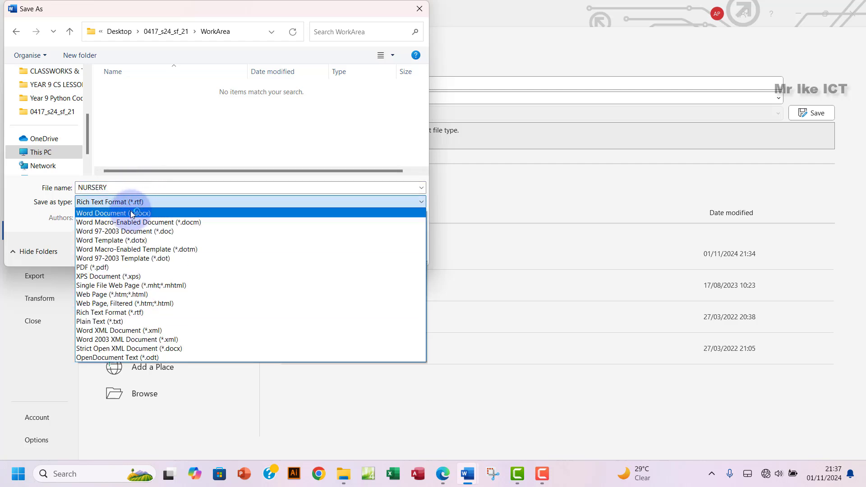
{"action": "left_click", "coordinate": [132, 214]}
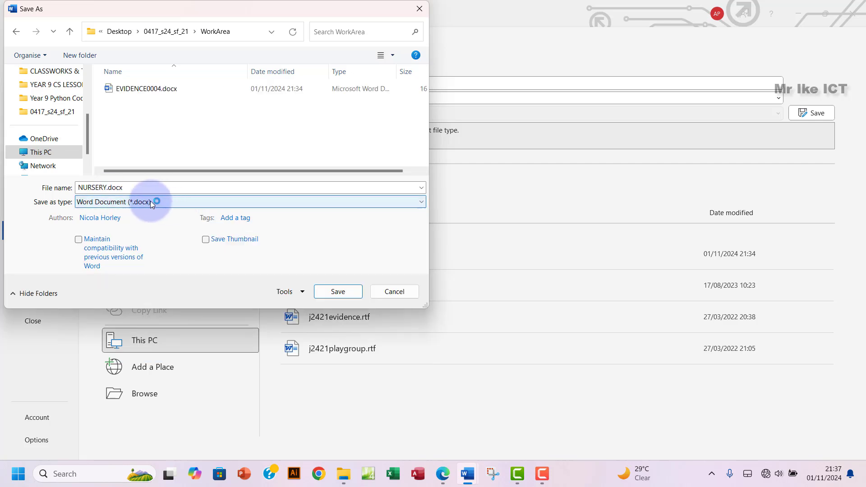
{"action": "left_click", "coordinate": [336, 292]}
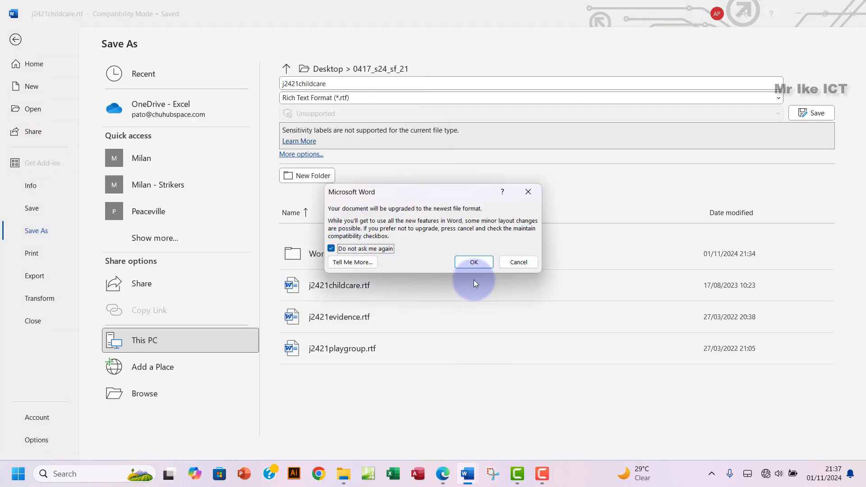
{"action": "left_click", "coordinate": [474, 262]}
Step: Bring the exam paper forward in Edge and scroll to the end of question 1
{"action": "mouse_move", "coordinate": [518, 473]}
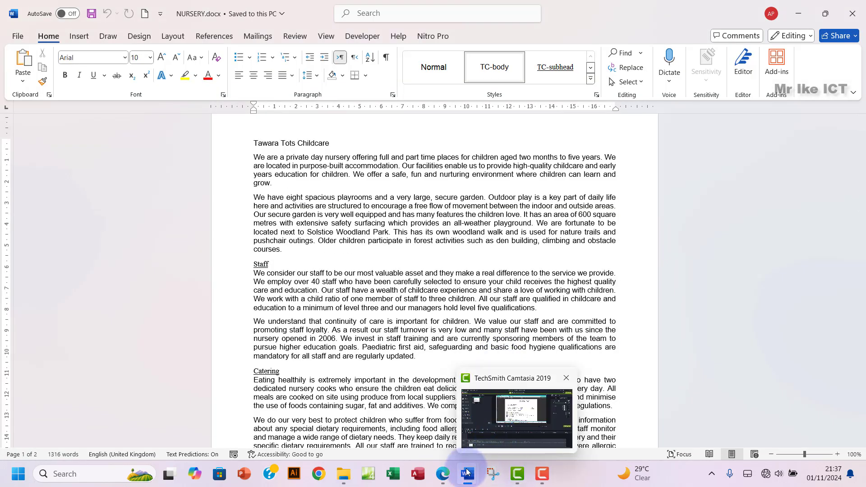
{"action": "left_click", "coordinate": [442, 473]}
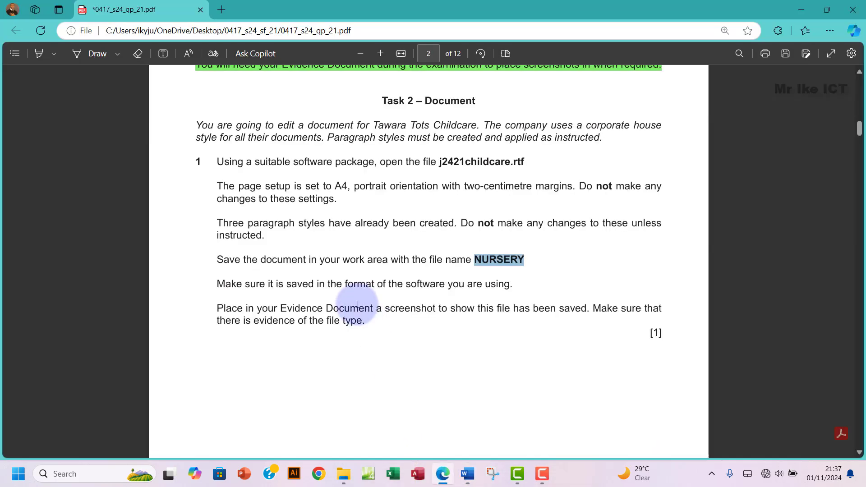
{"action": "scroll", "coordinate": [358, 304], "scroll_direction": "down", "scroll_amount": 1}
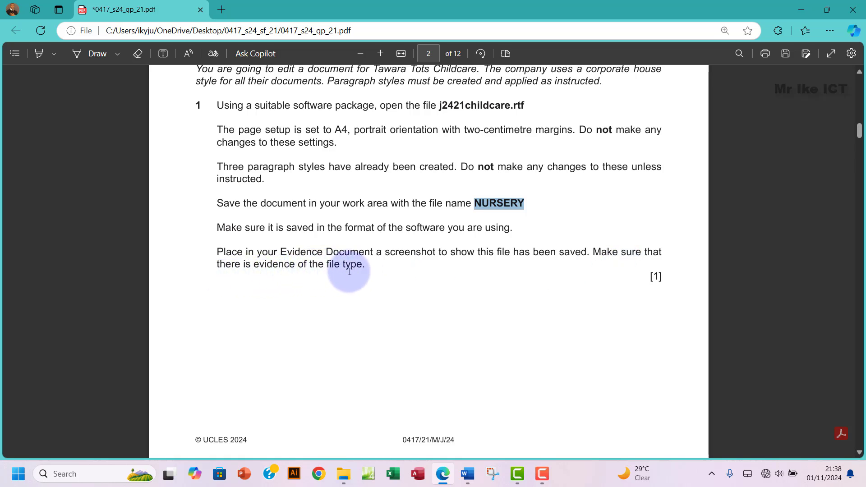
Step: Snip the NURSERY.docx row in the WorkArea folder with Win+Shift+S
{"action": "left_click", "coordinate": [344, 474]}
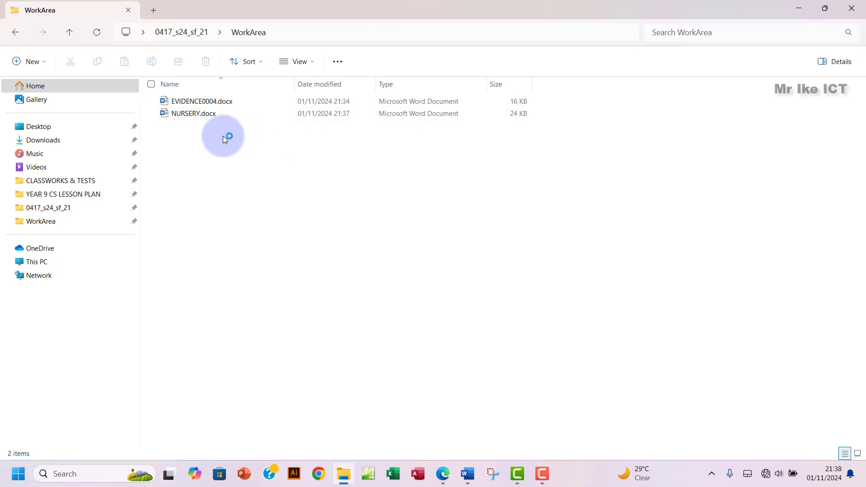
{"action": "key", "text": "super+shift+s"}
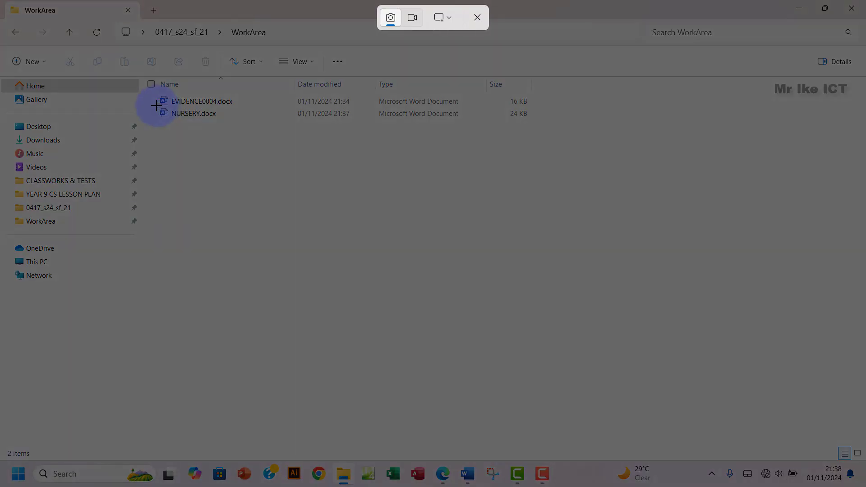
{"action": "left_click_drag", "start_coordinate": [182, 118], "coordinate": [359, 128]}
{"action": "left_click_drag", "start_coordinate": [554, 123], "coordinate": [534, 121]}
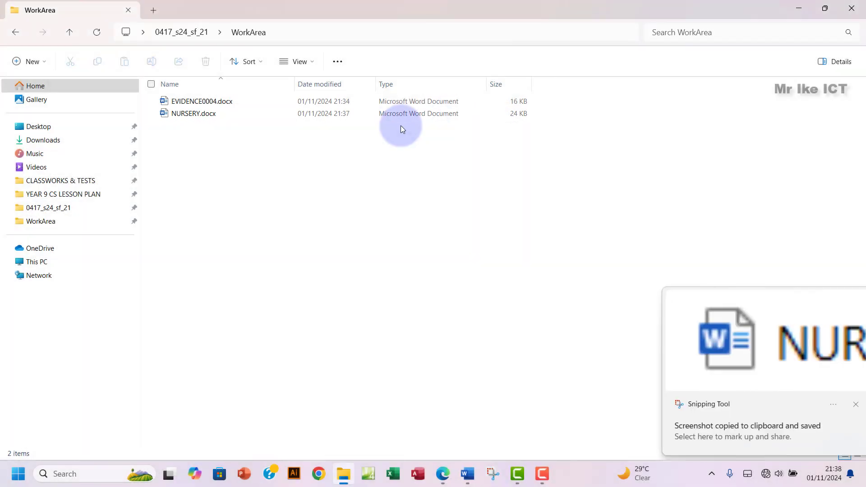
Step: Paste the NURSERY.docx screenshot under Step 1 evidence in the evidence document
{"action": "left_click", "coordinate": [467, 473]}
{"action": "left_click", "coordinate": [379, 436]}
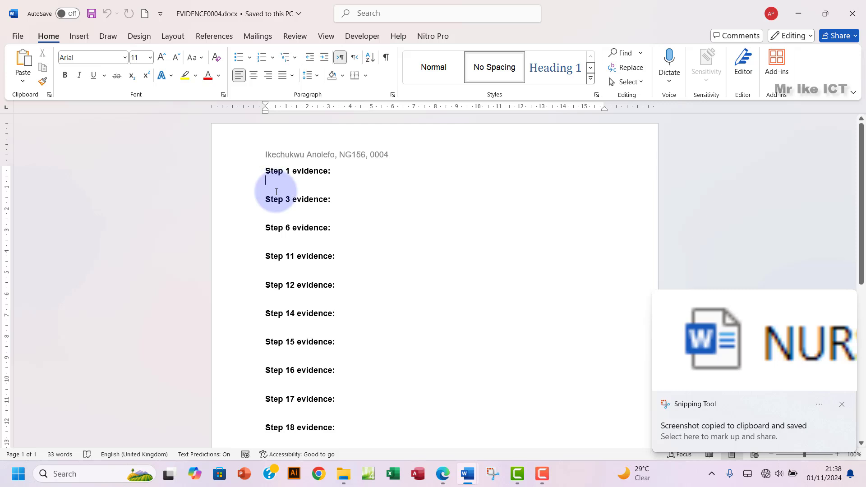
{"action": "key", "text": "ctrl+v"}
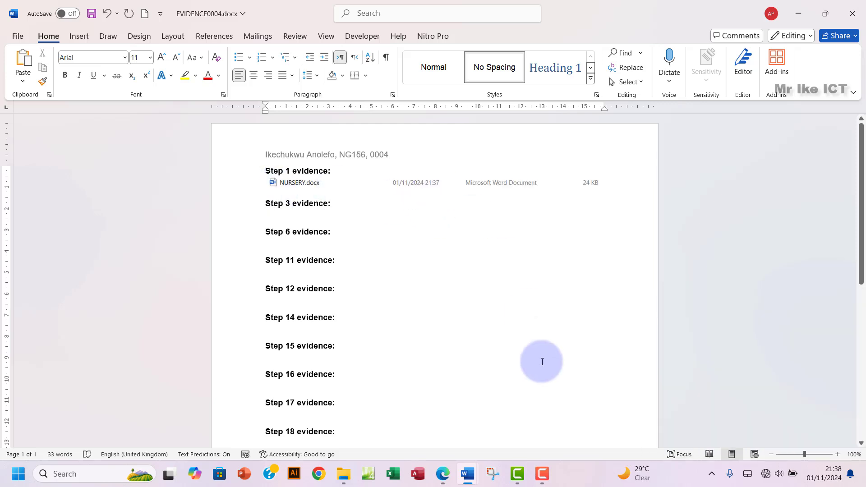
{"action": "left_click", "coordinate": [443, 473]}
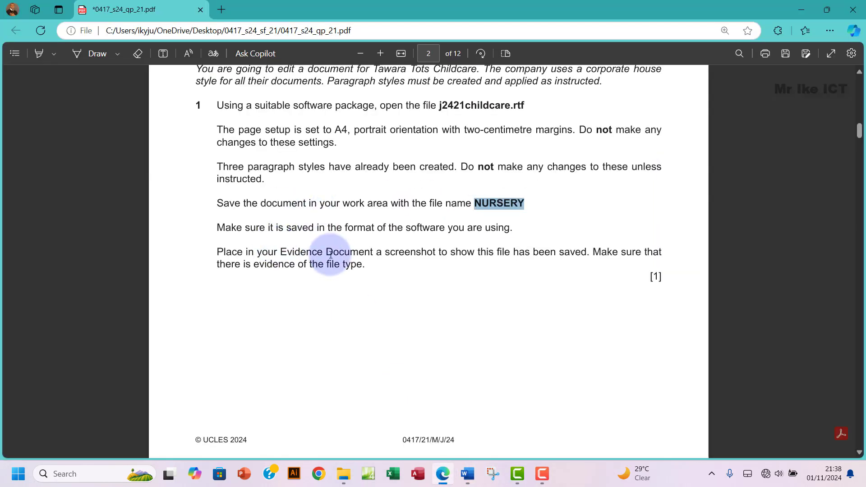
Step: Highlight question 1's text green in the exam paper to mark it done
{"action": "scroll", "coordinate": [316, 203], "scroll_direction": "up", "scroll_amount": 3}
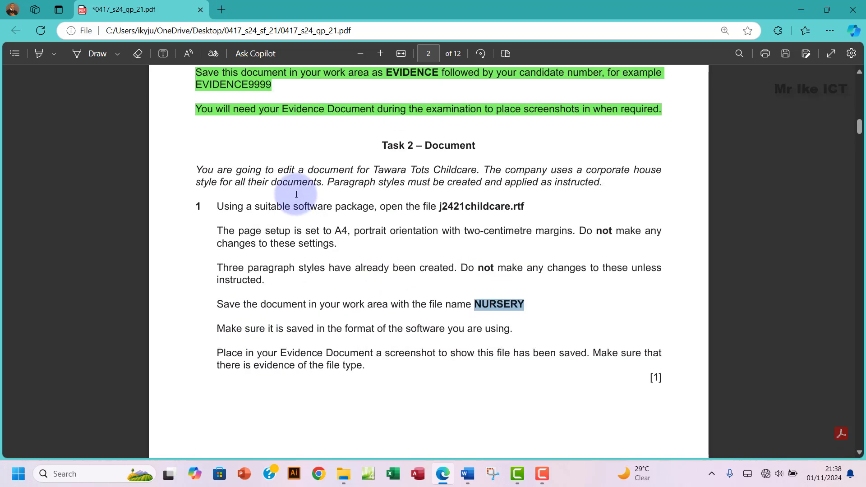
{"action": "left_click_drag", "start_coordinate": [217, 218], "coordinate": [224, 219]}
{"action": "left_click_drag", "start_coordinate": [257, 276], "coordinate": [358, 390]}
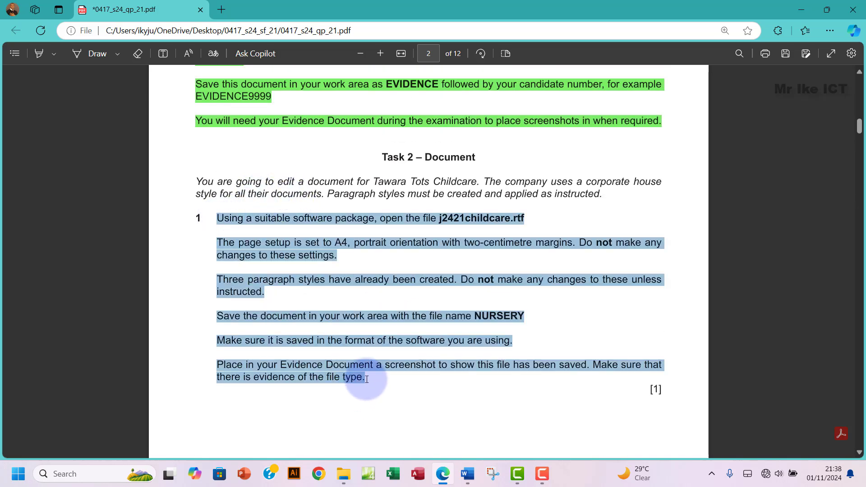
{"action": "right_click", "coordinate": [361, 382]}
{"action": "mouse_move", "coordinate": [400, 324]}
{"action": "left_click", "coordinate": [504, 338]}
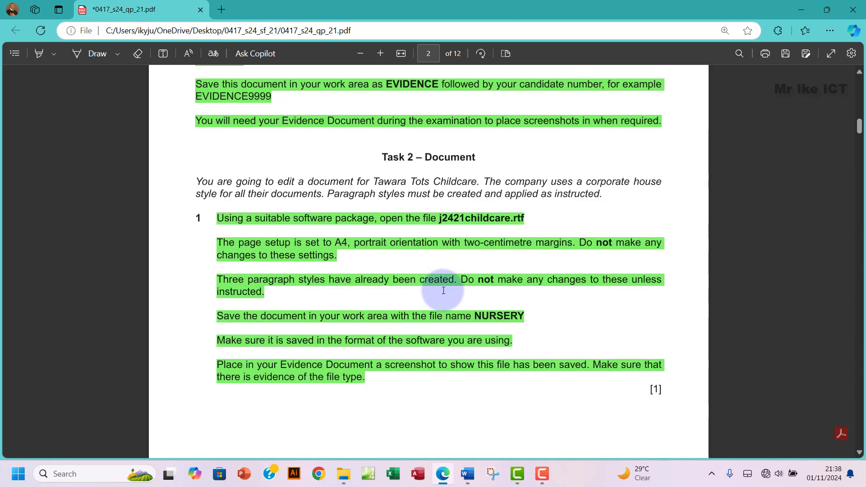
Step: Copy 'Prospectus produced by:' from question 2 and return to NURSERY.docx in Word
{"action": "scroll", "coordinate": [442, 291], "scroll_direction": "down", "scroll_amount": 9}
{"action": "scroll", "coordinate": [442, 291], "scroll_direction": "down", "scroll_amount": 3}
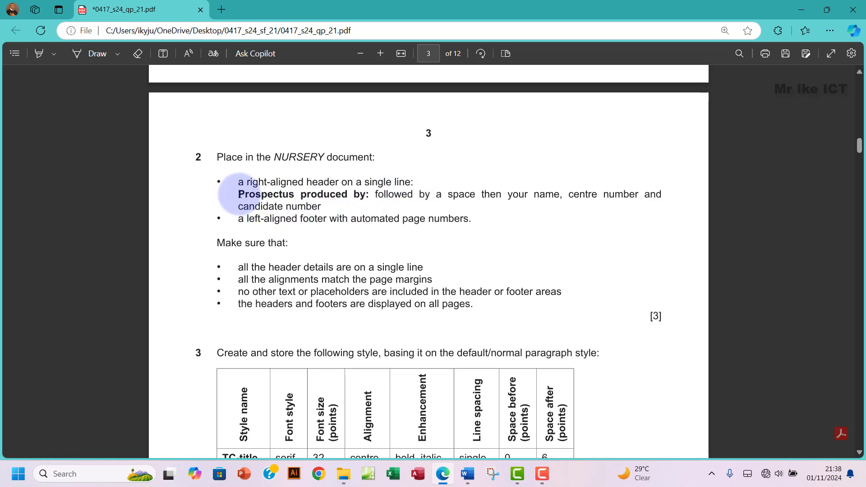
{"action": "left_click_drag", "start_coordinate": [239, 194], "coordinate": [368, 194]}
{"action": "key", "text": "ctrl+c"}
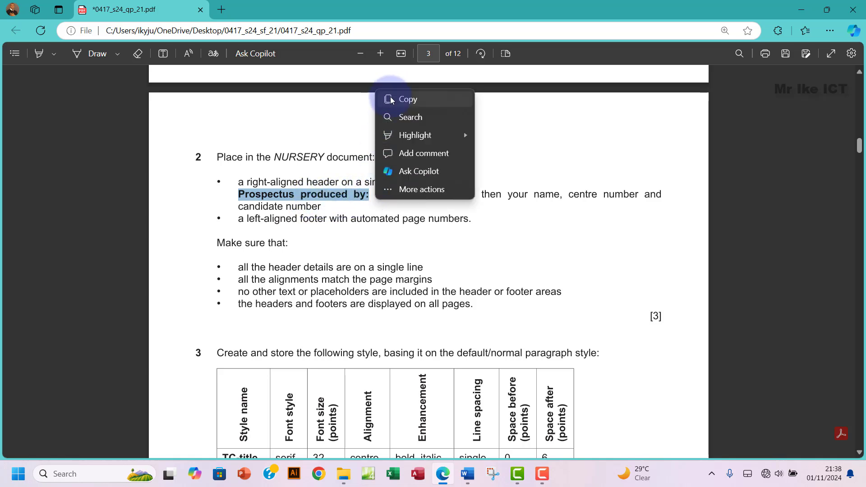
{"action": "left_click", "coordinate": [390, 97]}
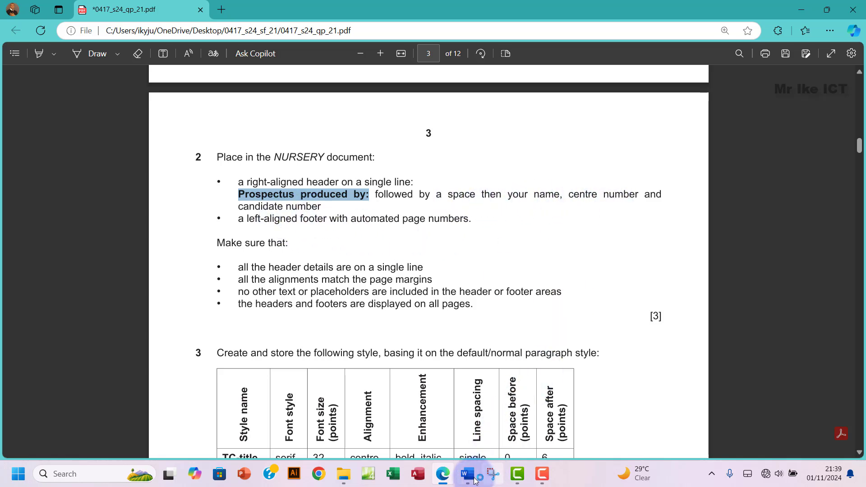
{"action": "mouse_move", "coordinate": [468, 481]}
{"action": "left_click", "coordinate": [511, 424]}
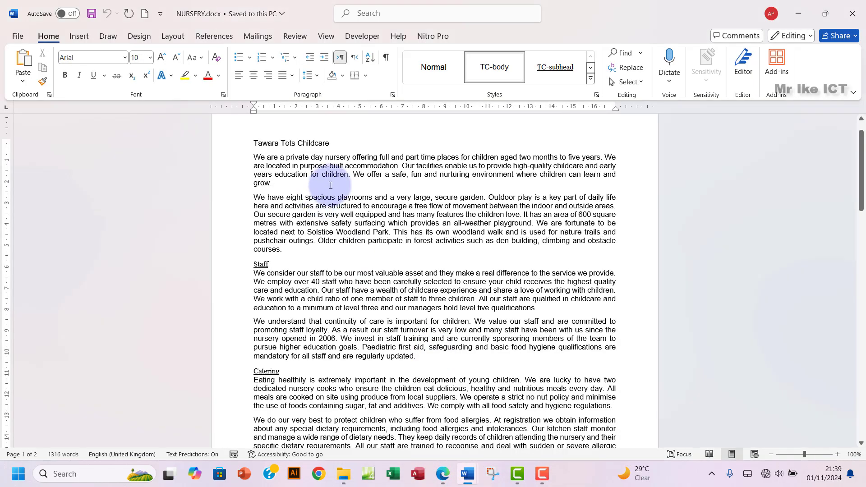
{"action": "scroll", "coordinate": [341, 198], "scroll_direction": "up", "scroll_amount": 1}
Step: Insert a Blank (Three Columns) header and delete its left and middle placeholders
{"action": "left_click", "coordinate": [79, 36]}
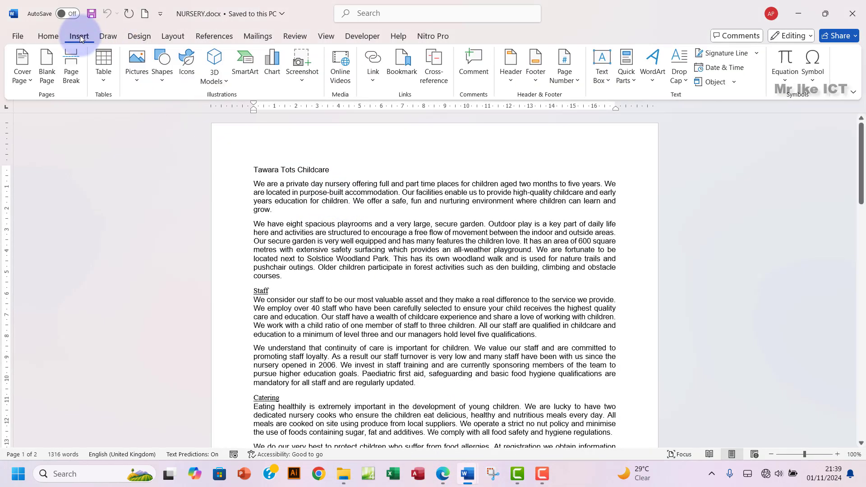
{"action": "left_click", "coordinate": [512, 81]}
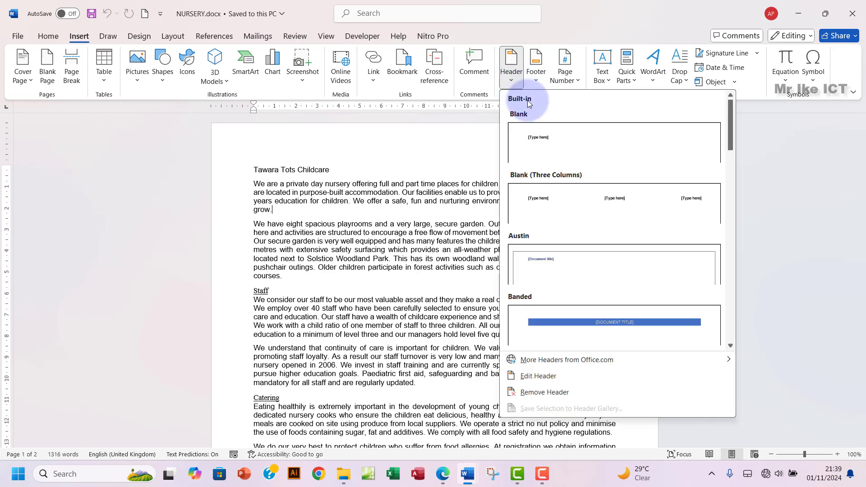
{"action": "left_click", "coordinate": [565, 203]}
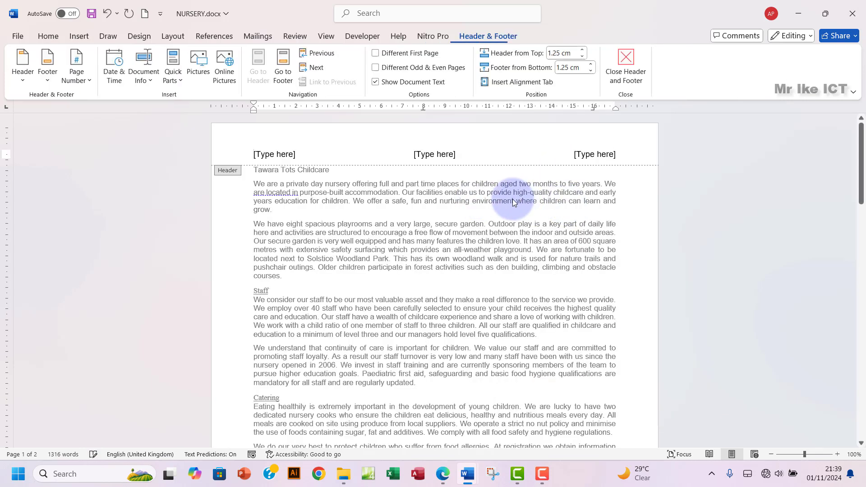
{"action": "left_click", "coordinate": [274, 155]}
{"action": "key", "text": "Delete"}
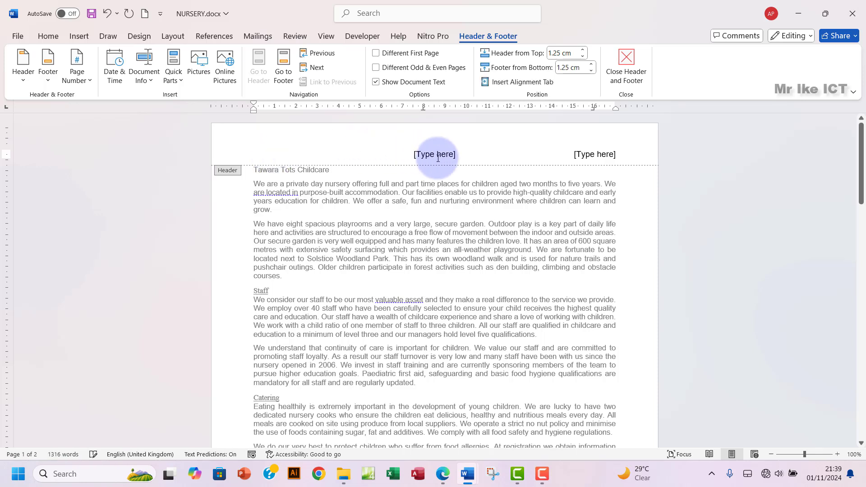
{"action": "left_click", "coordinate": [434, 154]}
{"action": "key", "text": "Delete"}
Step: Paste 'Prospectus produced by:' into the right placeholder, then type the candidate's name and centre details
{"action": "left_click", "coordinate": [592, 156]}
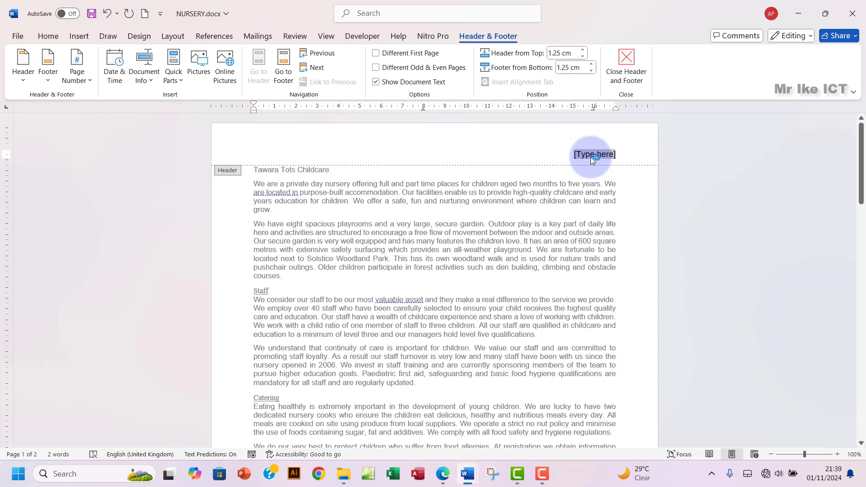
{"action": "key", "text": "ctrl+v"}
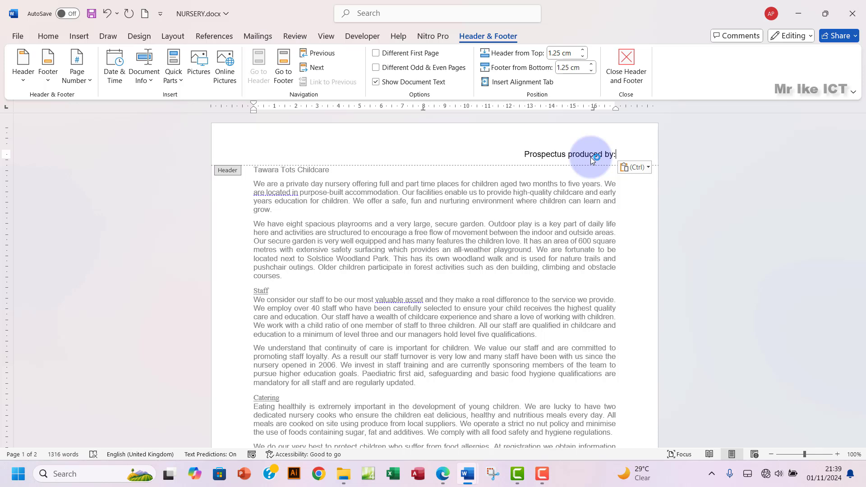
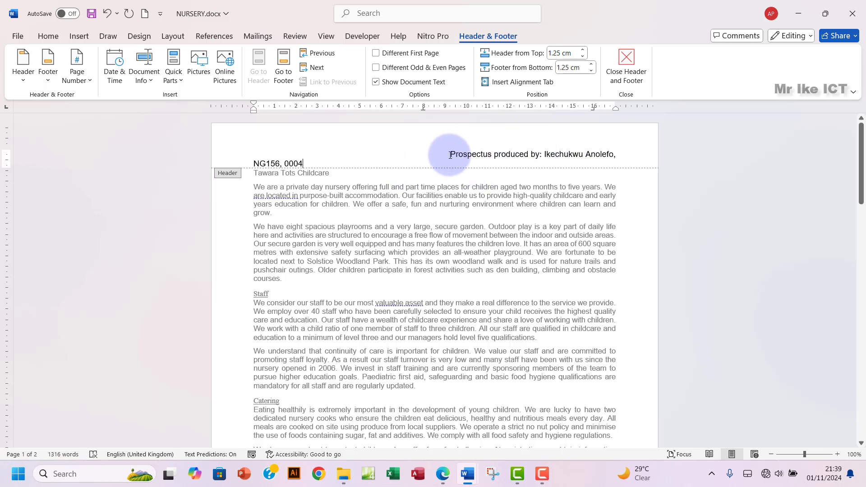
{"action": "left_click", "coordinate": [441, 482]}
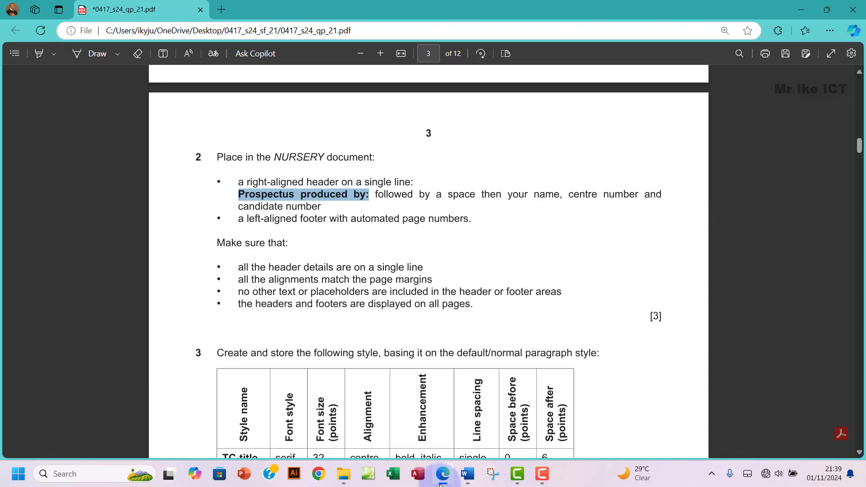
{"action": "left_click", "coordinate": [441, 481]}
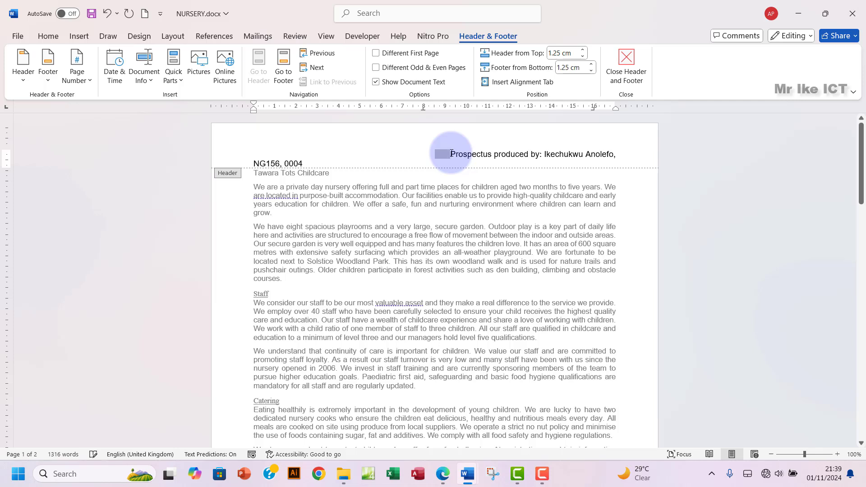
Step: Delete the space before 'Prospectus' and right-align the header so it fits one line
{"action": "key", "text": "BackSpace"}
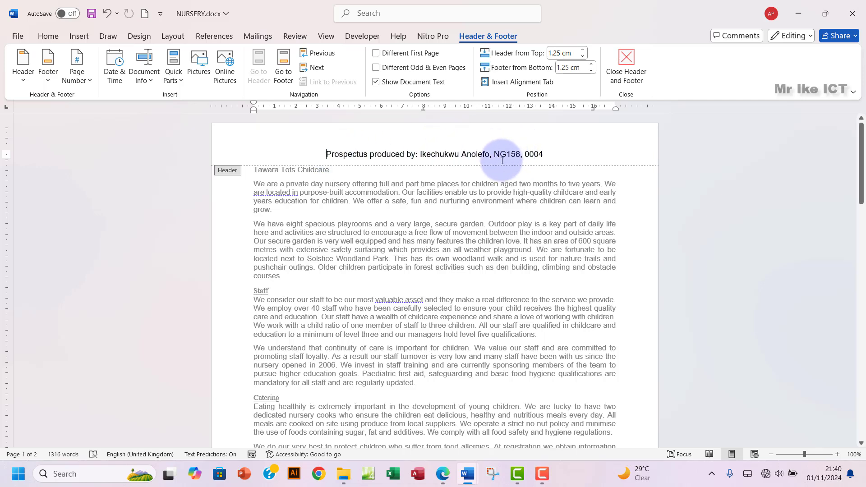
{"action": "left_click", "coordinate": [47, 38]}
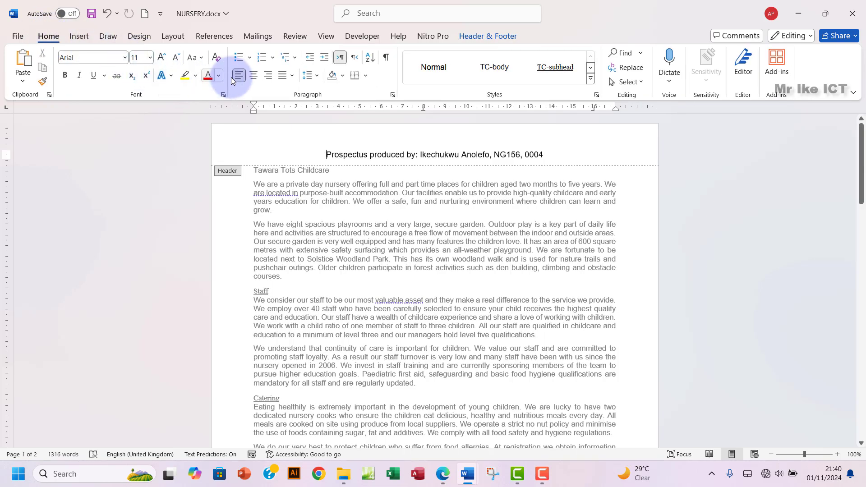
{"action": "left_click", "coordinate": [270, 75]}
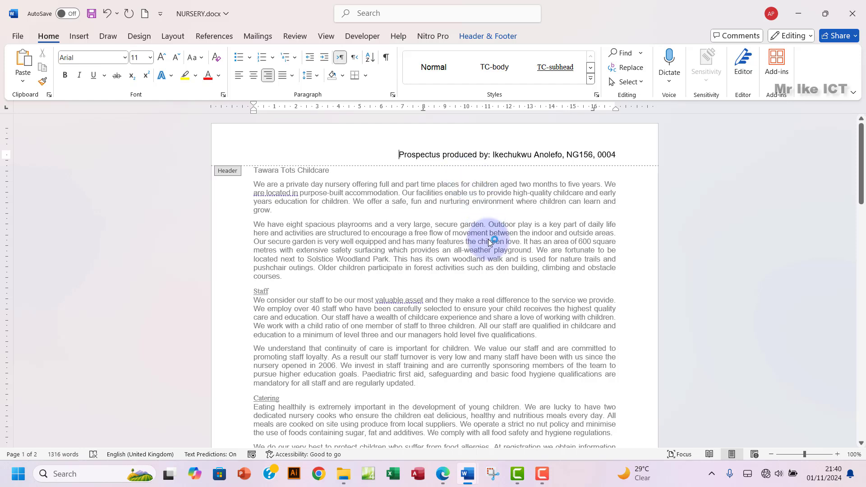
{"action": "left_click", "coordinate": [443, 474]}
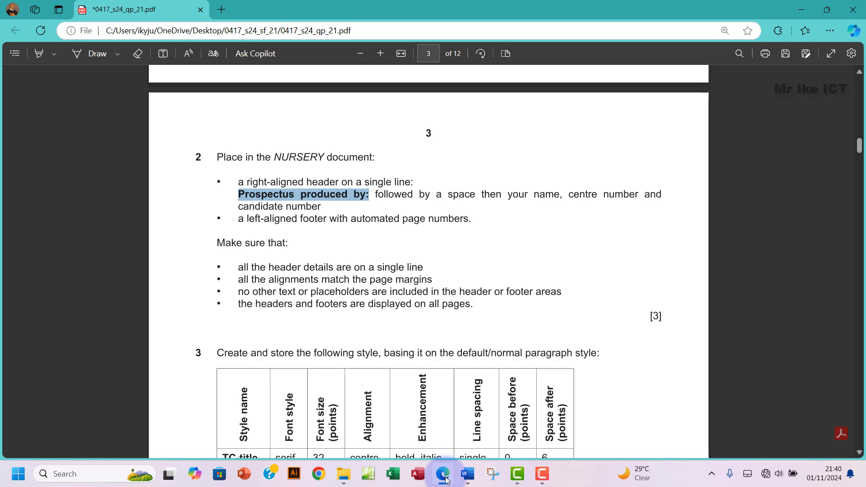
{"action": "left_click", "coordinate": [445, 479]}
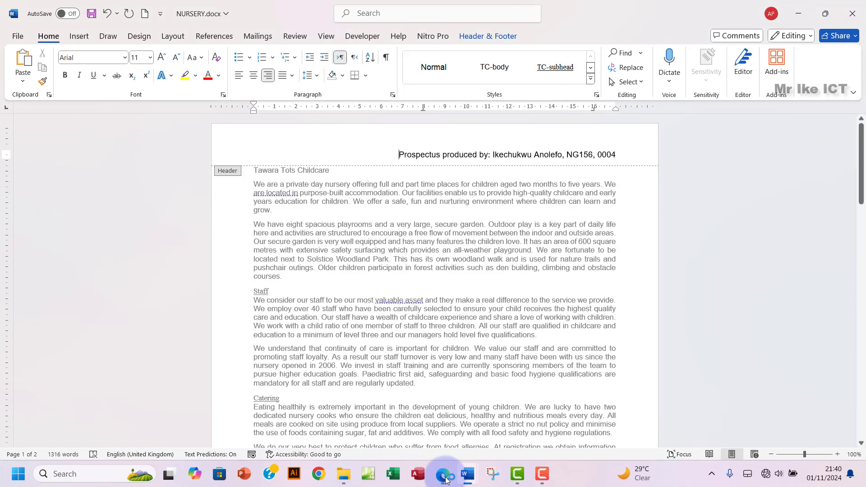
Step: Go to the footer via the Header & Footer tools and try adding a plain page number
{"action": "left_click", "coordinate": [83, 37]}
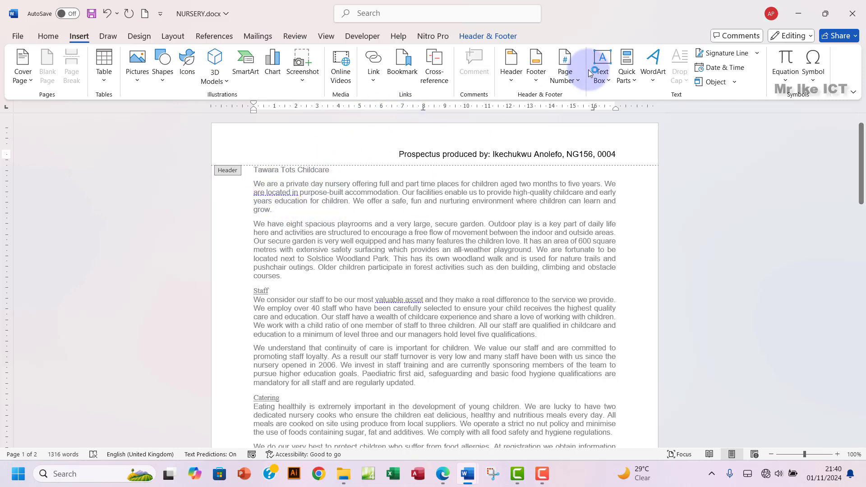
{"action": "left_click", "coordinate": [485, 36]}
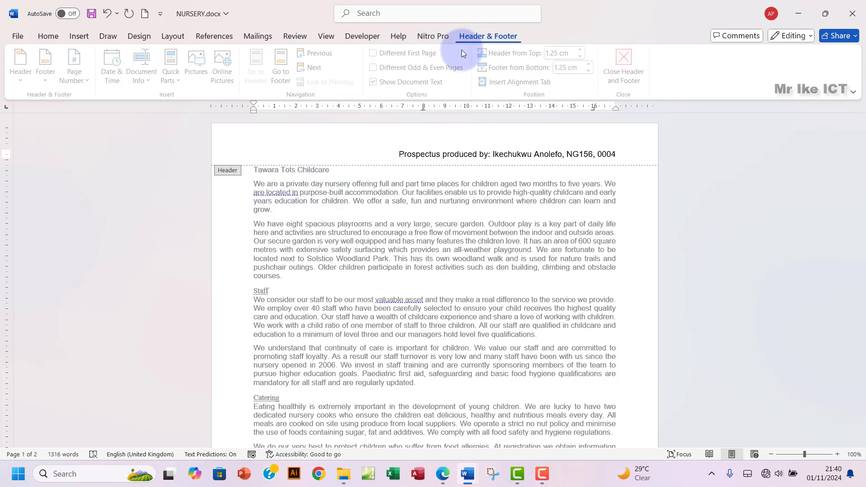
{"action": "left_click", "coordinate": [284, 82]}
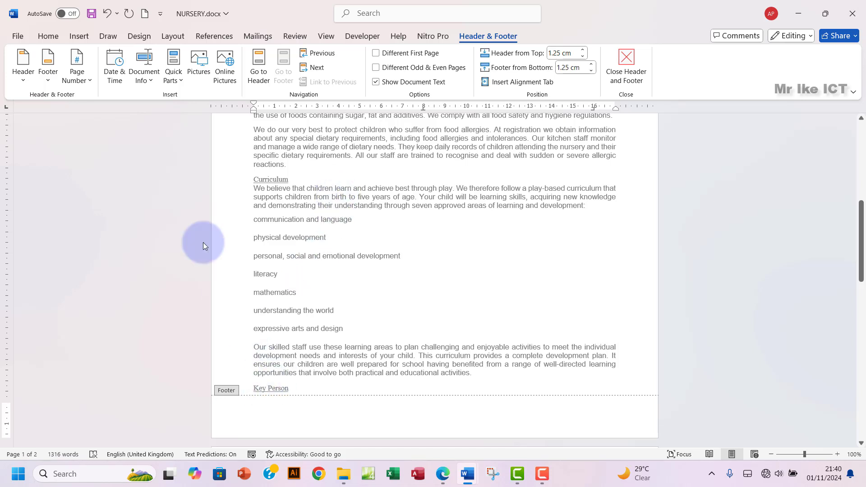
{"action": "left_click", "coordinate": [81, 81]}
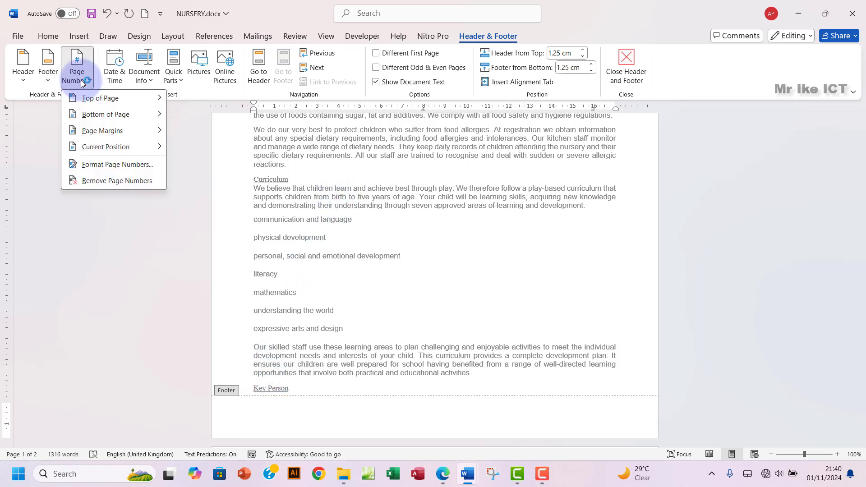
{"action": "mouse_move", "coordinate": [116, 147]}
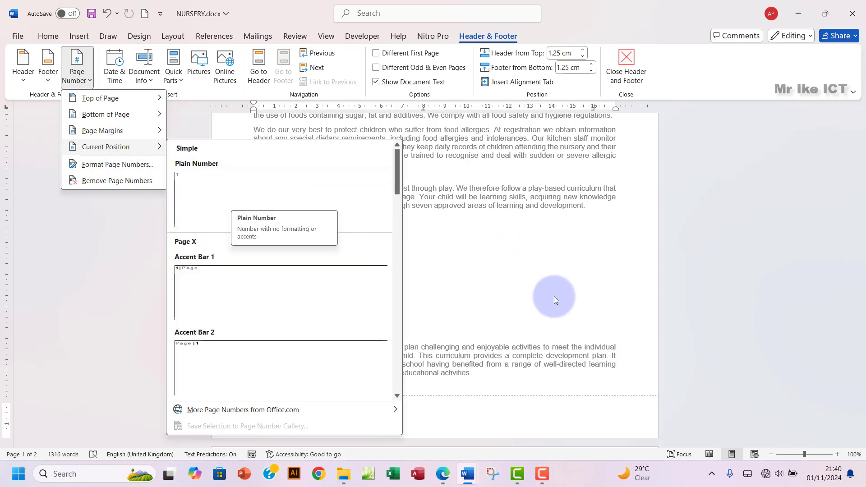
{"action": "left_click", "coordinate": [405, 367]}
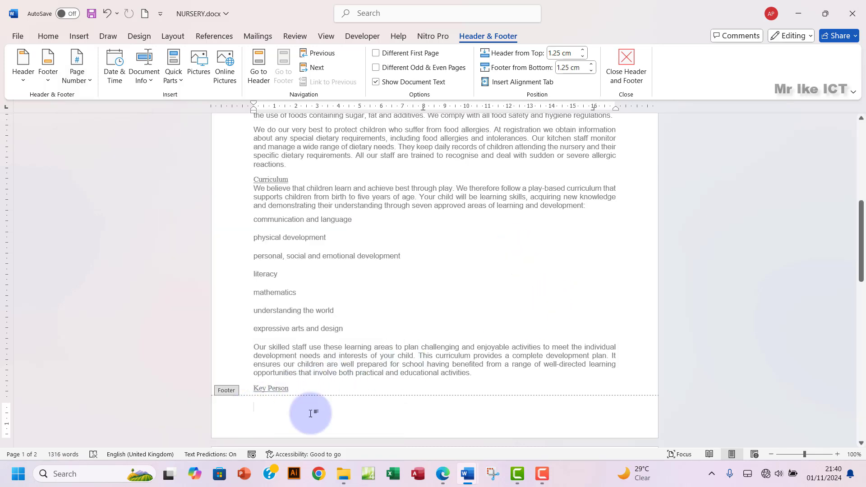
{"action": "left_click", "coordinate": [444, 475]}
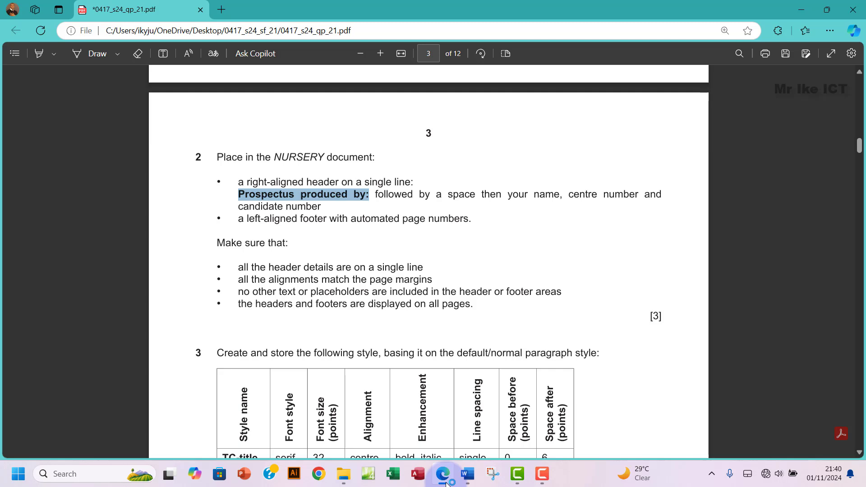
{"action": "left_click", "coordinate": [446, 482]}
Step: Undo a first page-number attempt and insert a Blank footer instead
{"action": "left_click", "coordinate": [77, 81]}
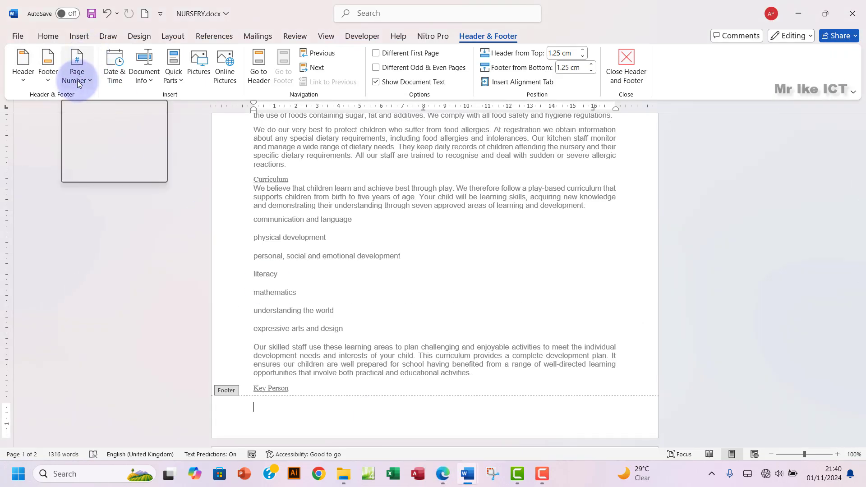
{"action": "left_click", "coordinate": [77, 82]}
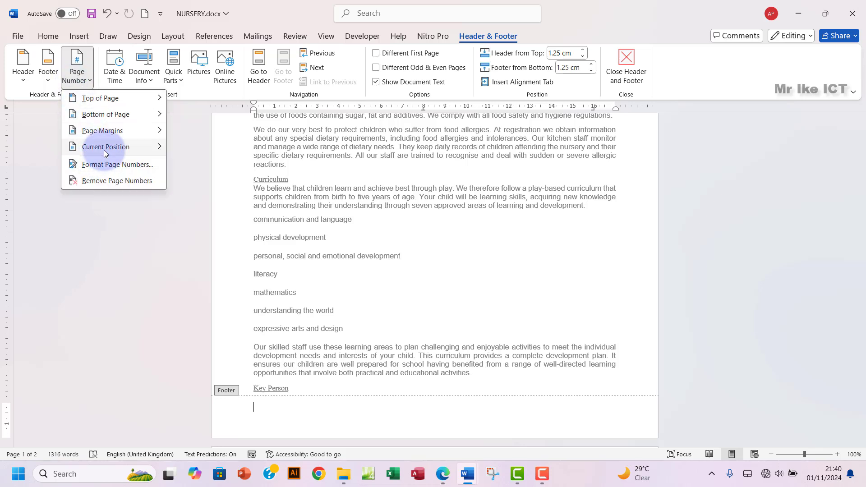
{"action": "mouse_move", "coordinate": [105, 153]}
{"action": "left_click", "coordinate": [205, 166]}
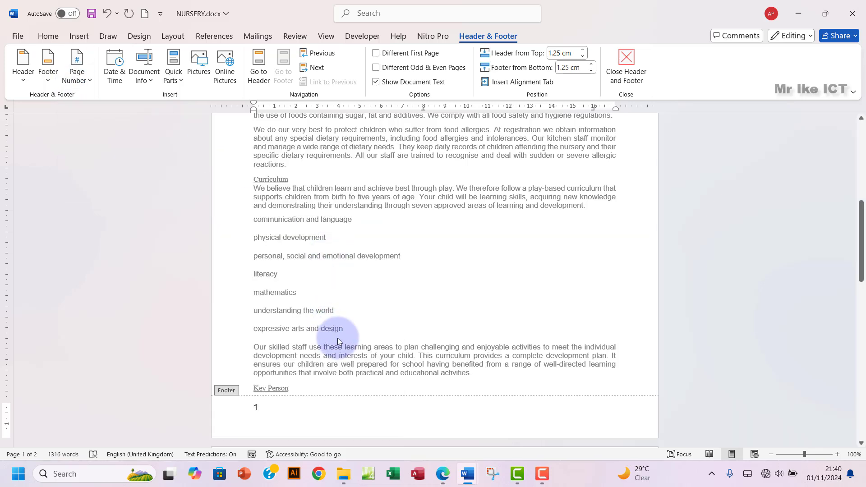
{"action": "key", "text": "ctrl+z"}
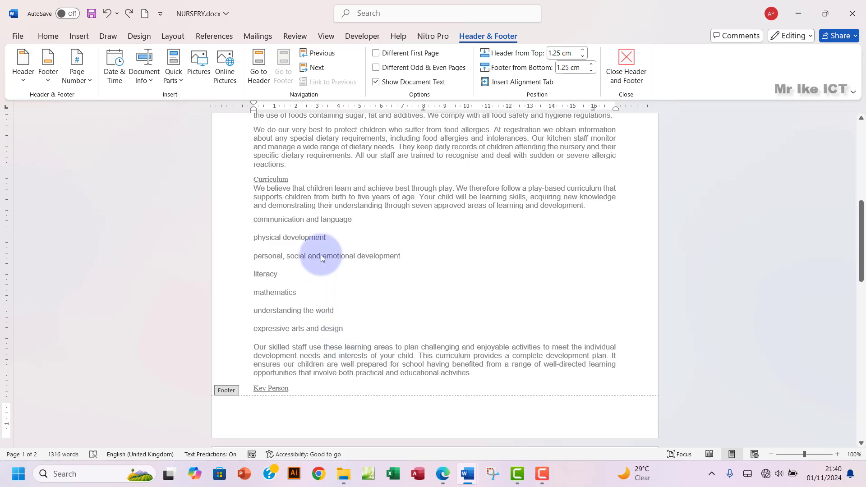
{"action": "double_click", "coordinate": [317, 238]}
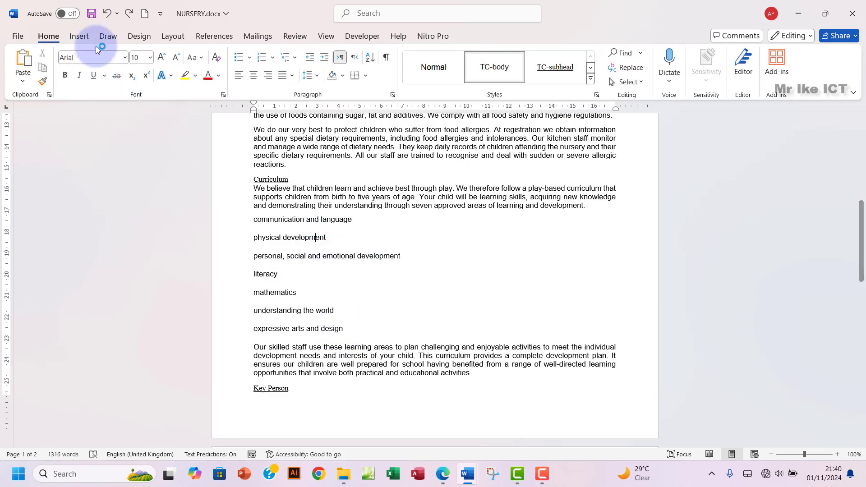
{"action": "left_click", "coordinate": [79, 37]}
{"action": "left_click", "coordinate": [534, 81]}
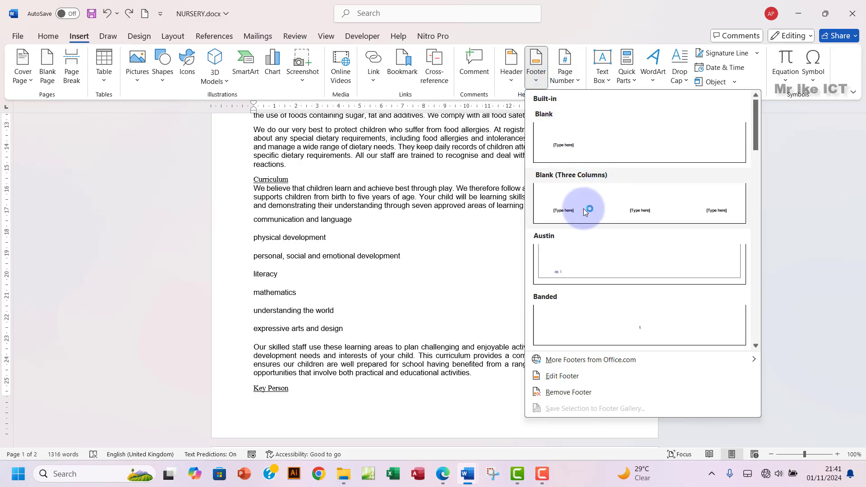
{"action": "left_click", "coordinate": [580, 140]}
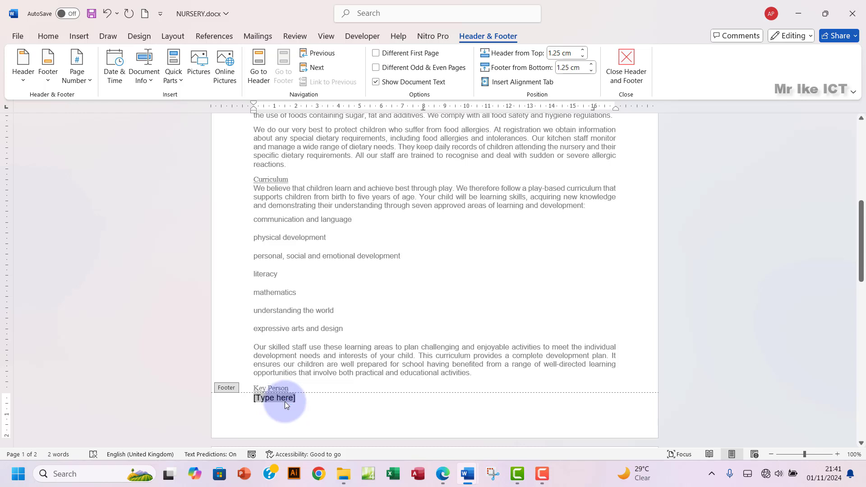
Step: Add a Current Position Plain Number page number, close the footer, and check pages 1–2
{"action": "left_click", "coordinate": [77, 67]}
{"action": "mouse_move", "coordinate": [77, 98]}
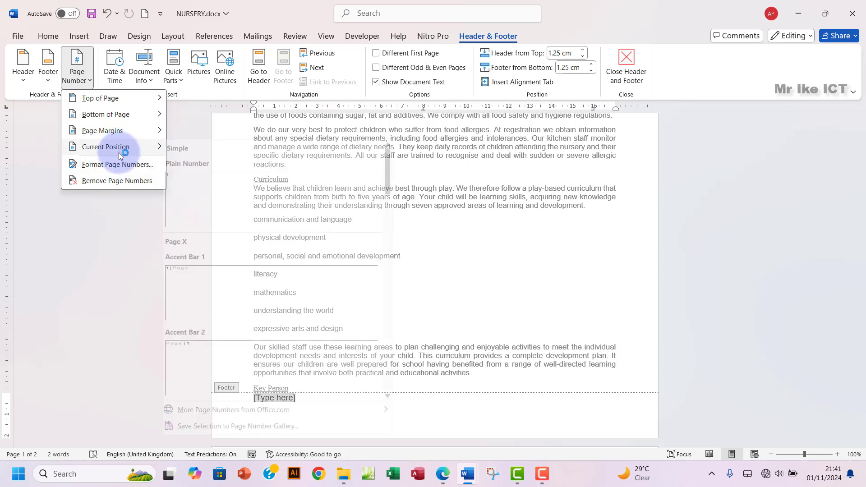
{"action": "mouse_move", "coordinate": [119, 149]}
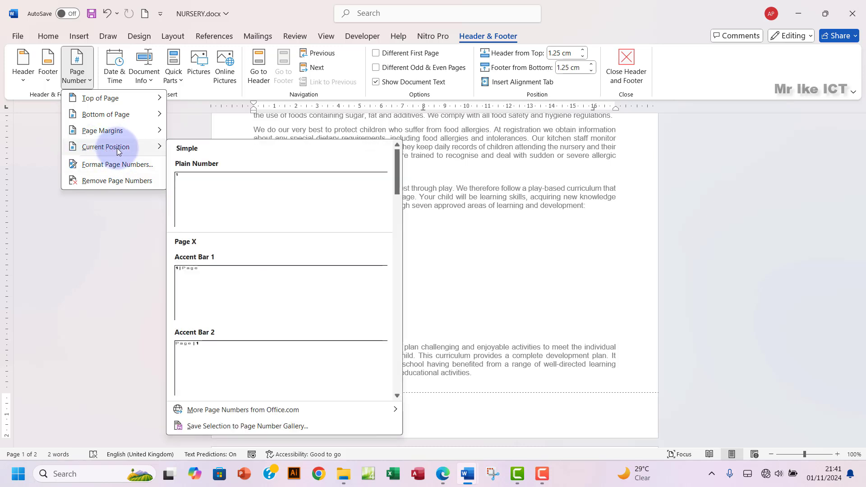
{"action": "left_click", "coordinate": [212, 193]}
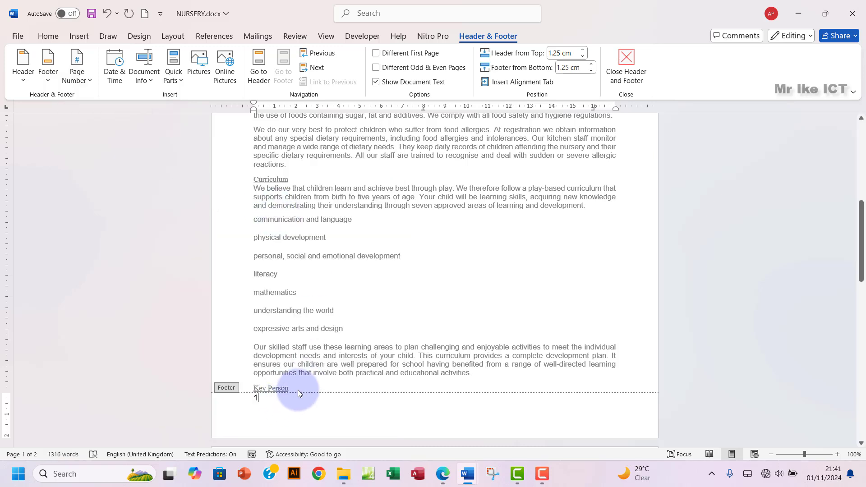
{"action": "left_click", "coordinate": [626, 73]}
{"action": "scroll", "coordinate": [490, 278], "scroll_direction": "down", "scroll_amount": 3}
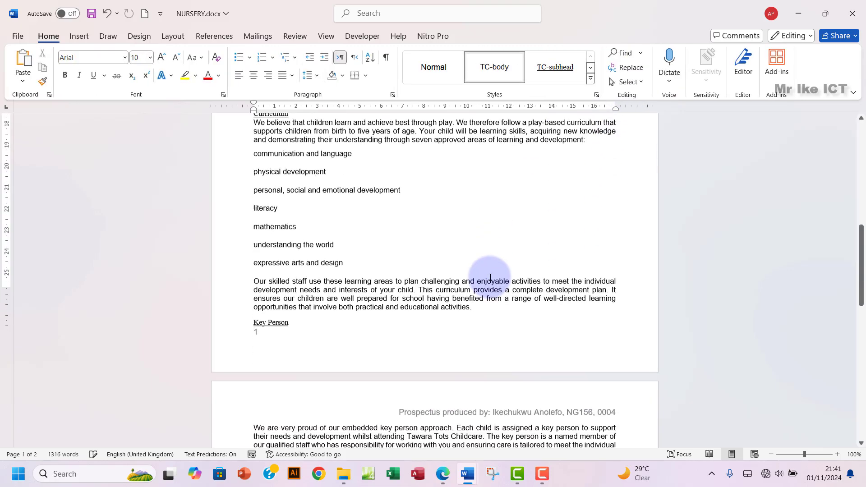
{"action": "scroll", "coordinate": [490, 277], "scroll_direction": "down", "scroll_amount": 20}
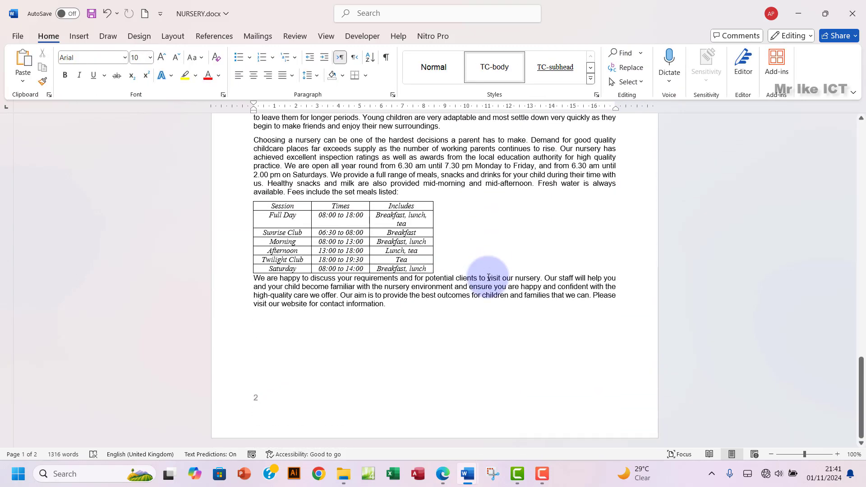
{"action": "scroll", "coordinate": [488, 277], "scroll_direction": "up", "scroll_amount": 20}
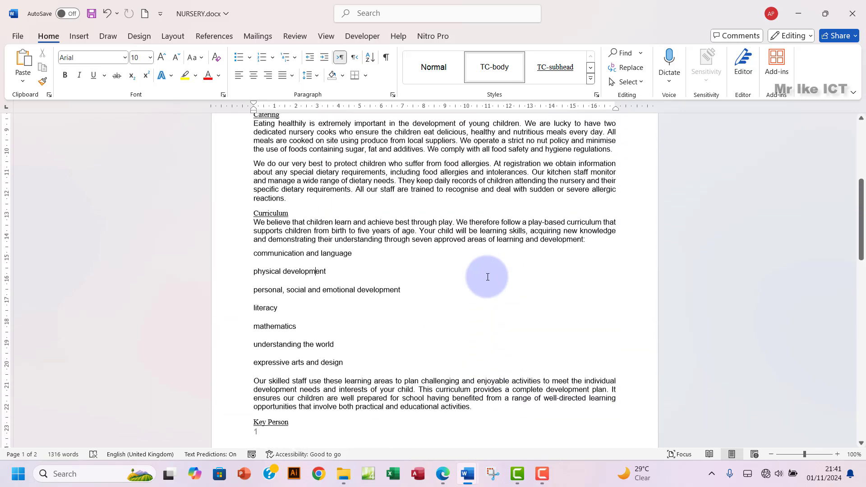
{"action": "scroll", "coordinate": [486, 277], "scroll_direction": "up", "scroll_amount": 12}
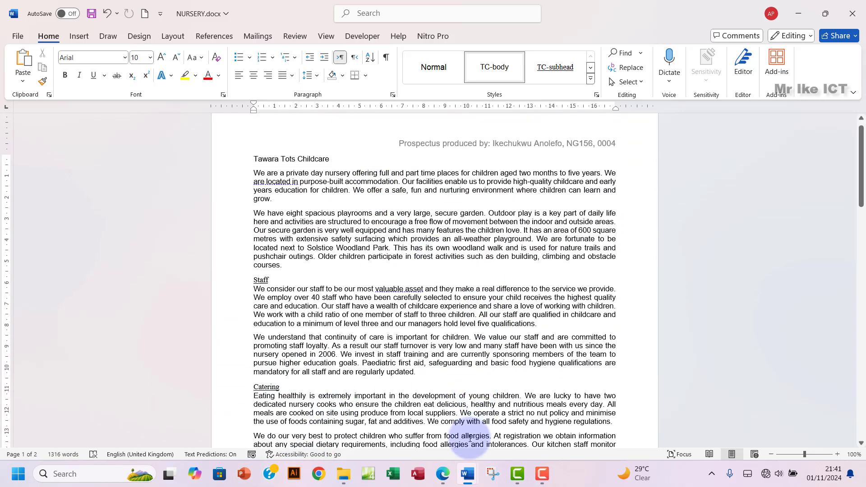
Step: Highlight question 2 green in the exam paper and select the TC-title style name in question 3
{"action": "left_click", "coordinate": [442, 474]}
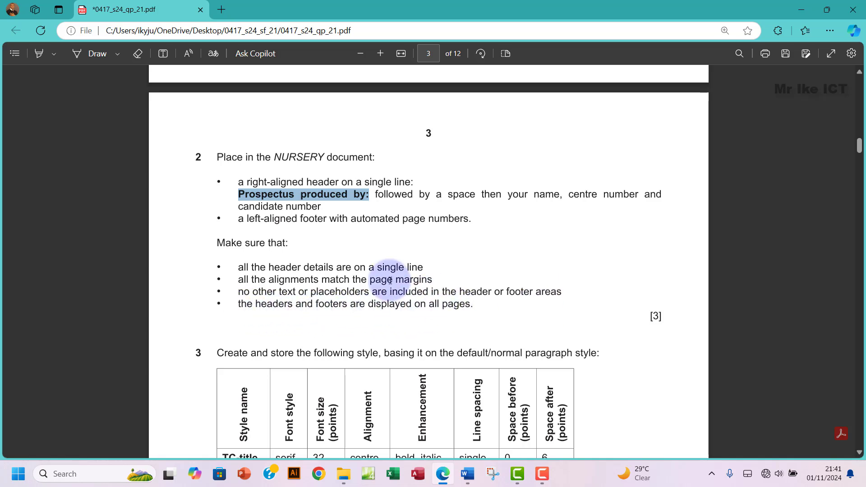
{"action": "left_click_drag", "start_coordinate": [218, 156], "coordinate": [477, 305]}
{"action": "mouse_move", "coordinate": [501, 247]}
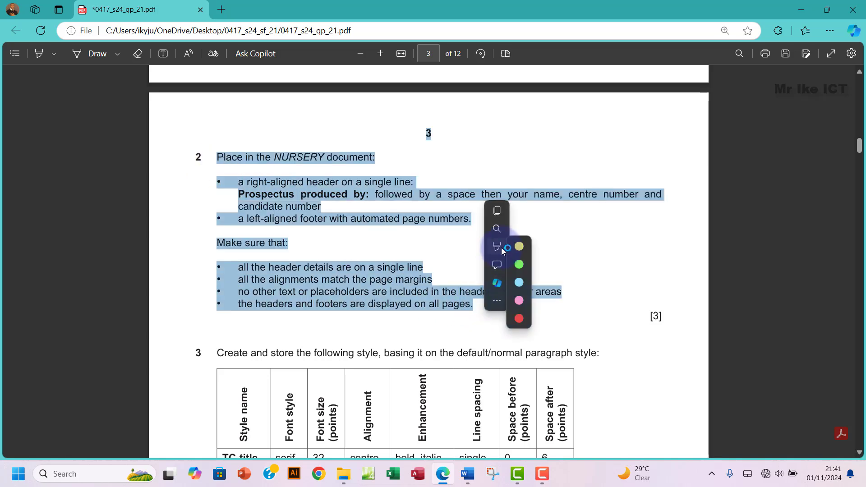
{"action": "left_click", "coordinate": [607, 263]}
{"action": "scroll", "coordinate": [321, 332], "scroll_direction": "down", "scroll_amount": 5}
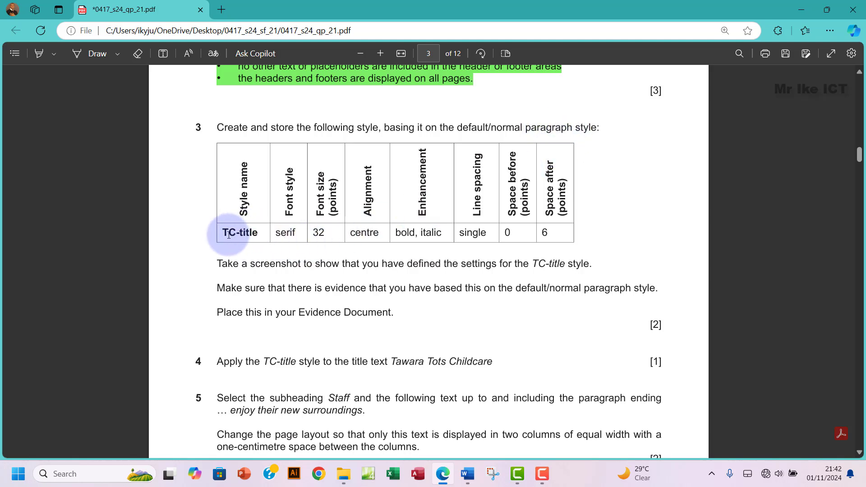
{"action": "left_click_drag", "start_coordinate": [222, 232], "coordinate": [260, 232]}
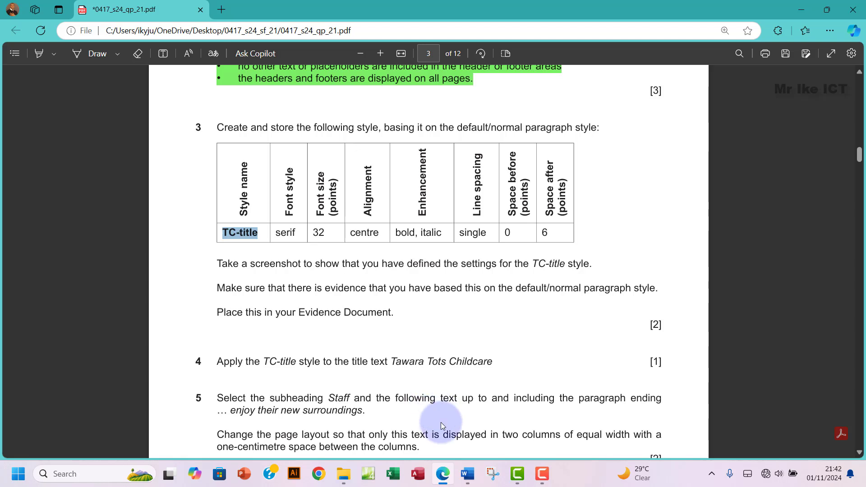
Step: Start a new style from formatting in Word, based on Normal
{"action": "mouse_move", "coordinate": [467, 475]}
{"action": "left_click", "coordinate": [512, 420]}
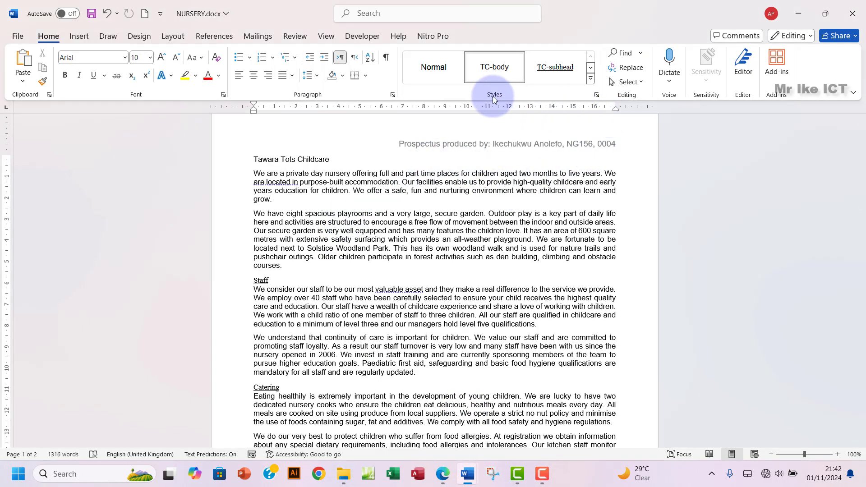
{"action": "left_click", "coordinate": [595, 95]}
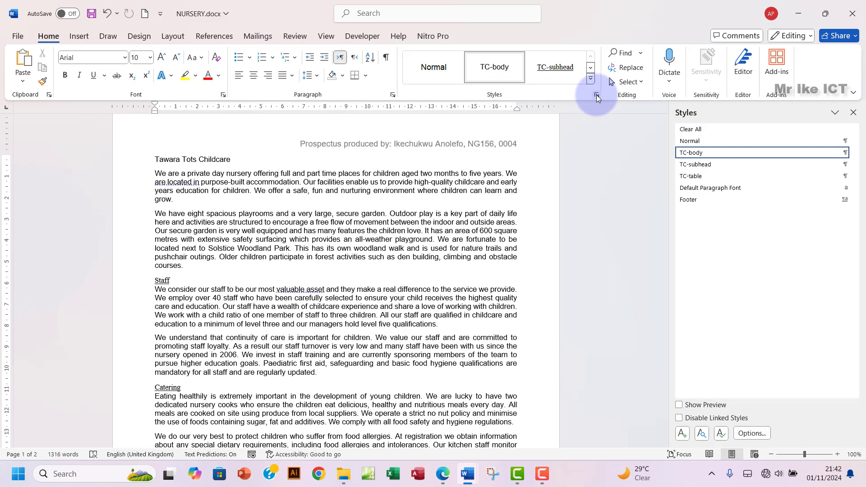
{"action": "left_click", "coordinate": [683, 433]}
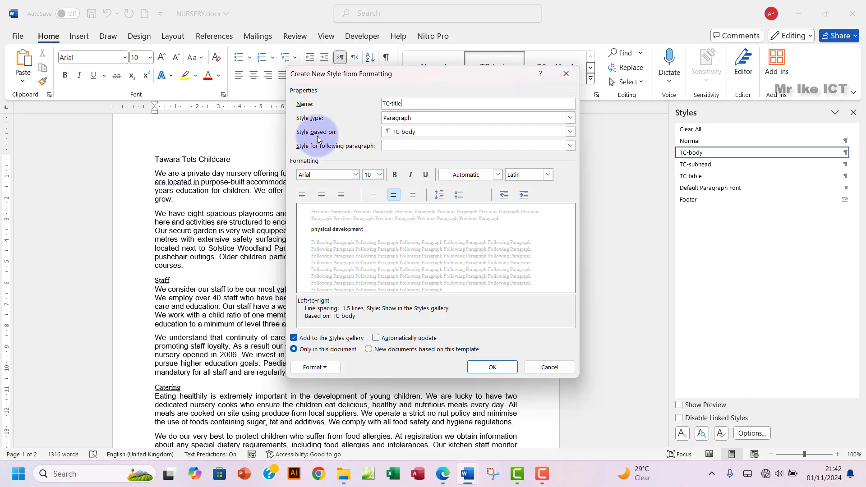
{"action": "left_click", "coordinate": [424, 131]}
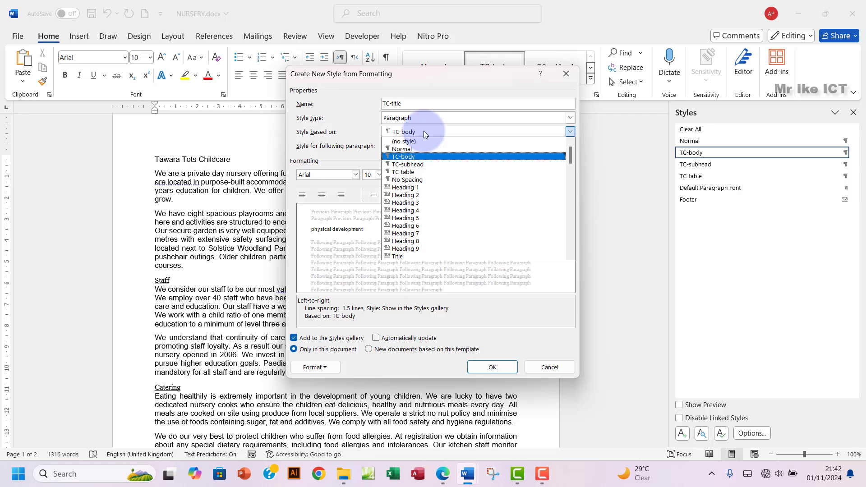
{"action": "left_click", "coordinate": [402, 149]}
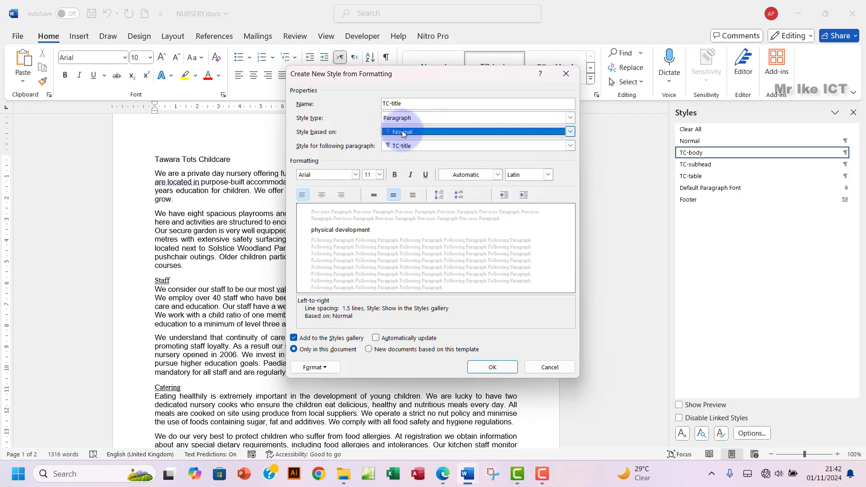
{"action": "left_click", "coordinate": [412, 105]}
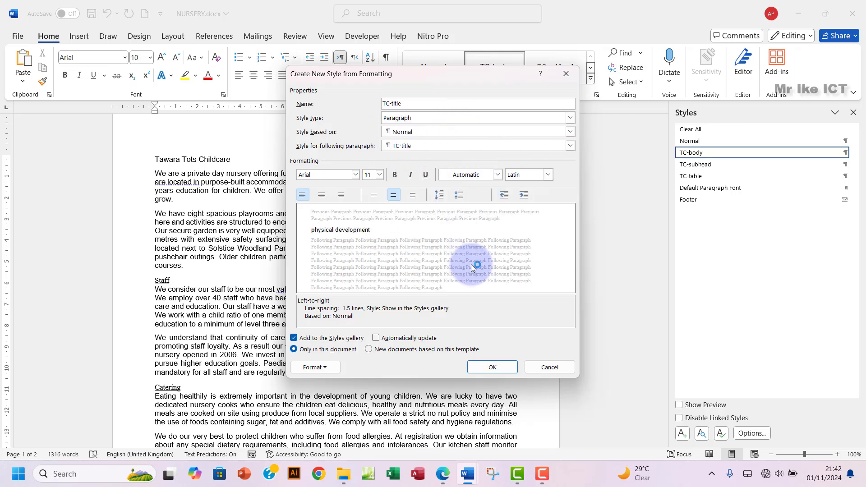
Step: Set the draft style's font to Times New Roman at 32 pt, checking the exam paper
{"action": "left_click", "coordinate": [442, 474]}
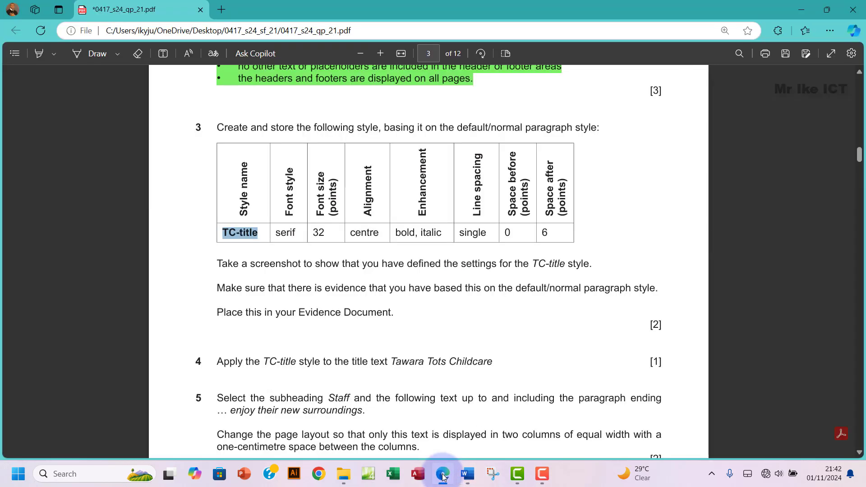
{"action": "left_click", "coordinate": [442, 475]}
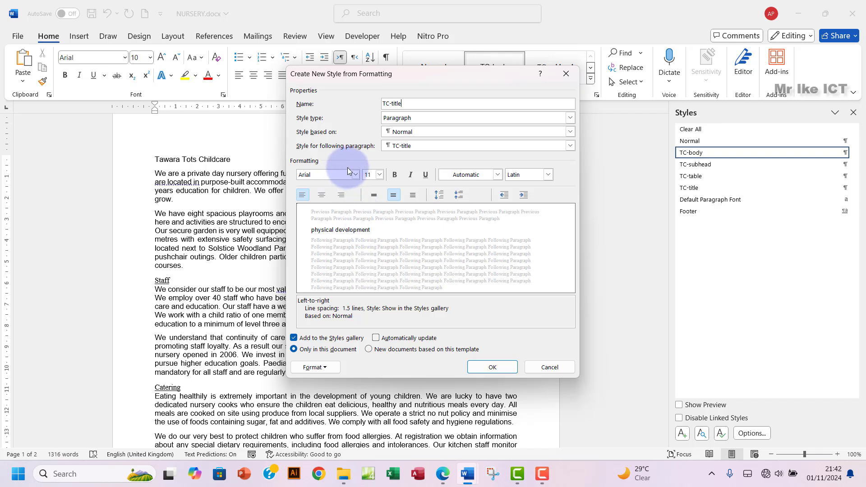
{"action": "left_click", "coordinate": [356, 175]}
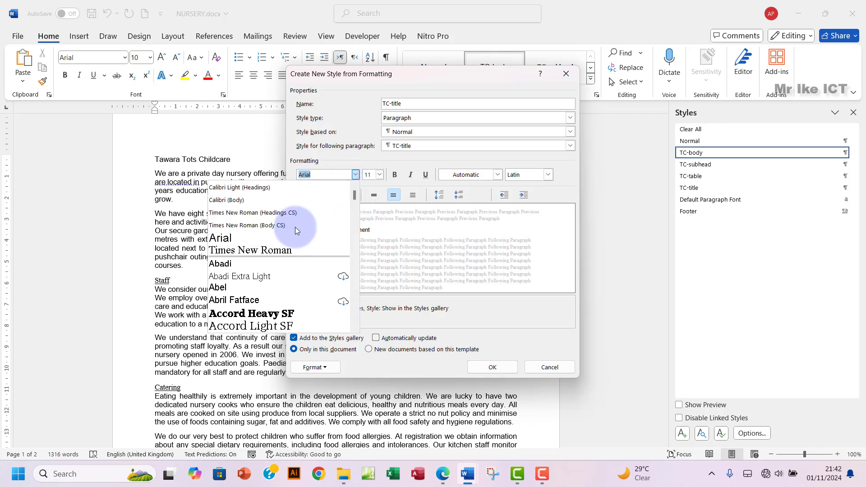
{"action": "left_click", "coordinate": [280, 250]}
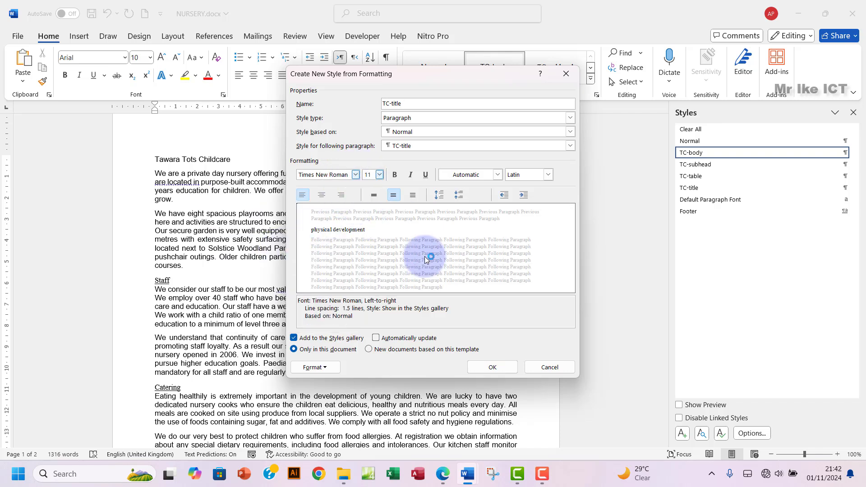
{"action": "left_click", "coordinate": [443, 479]}
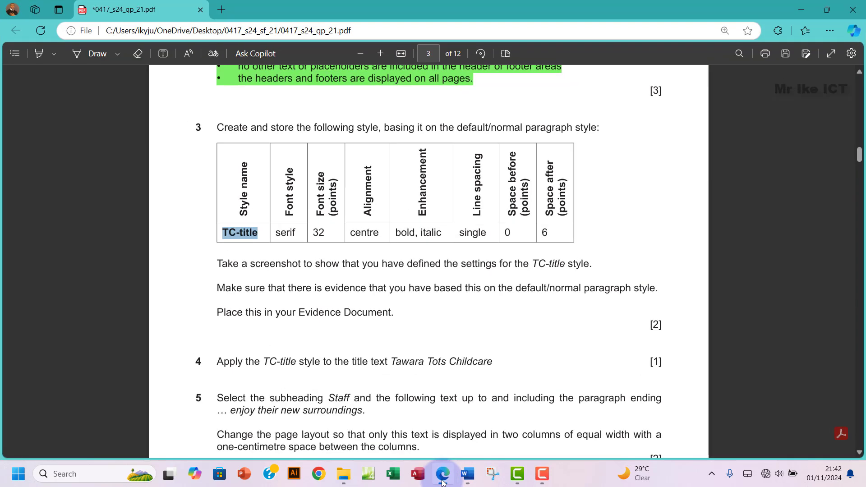
{"action": "left_click", "coordinate": [443, 481]}
{"action": "left_click", "coordinate": [361, 176]}
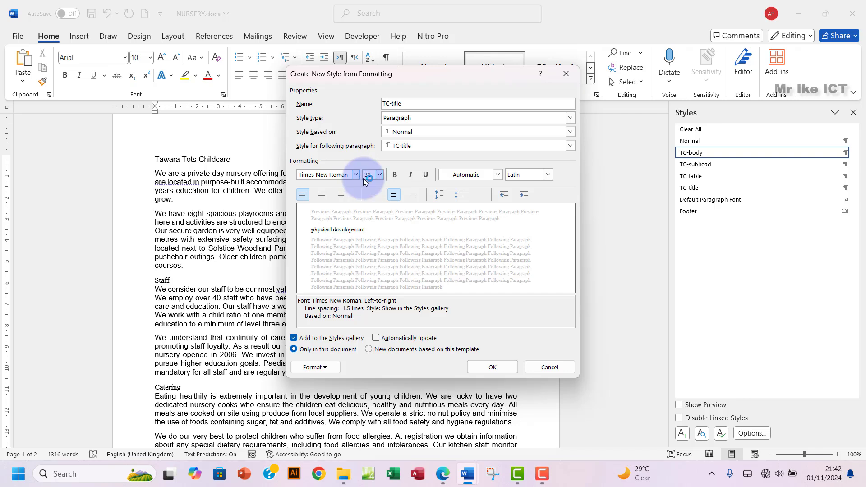
{"action": "left_click", "coordinate": [383, 178]}
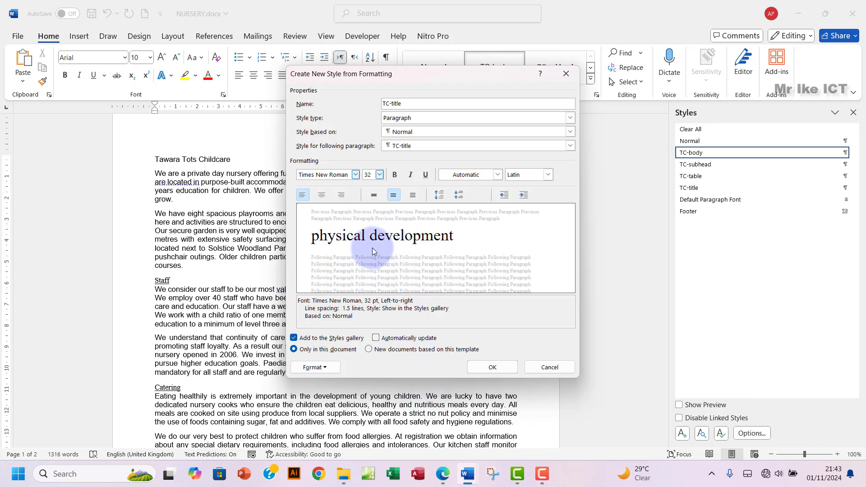
Step: Move the style dialog aside and cancel the unfinished style
{"action": "left_click", "coordinate": [444, 478]}
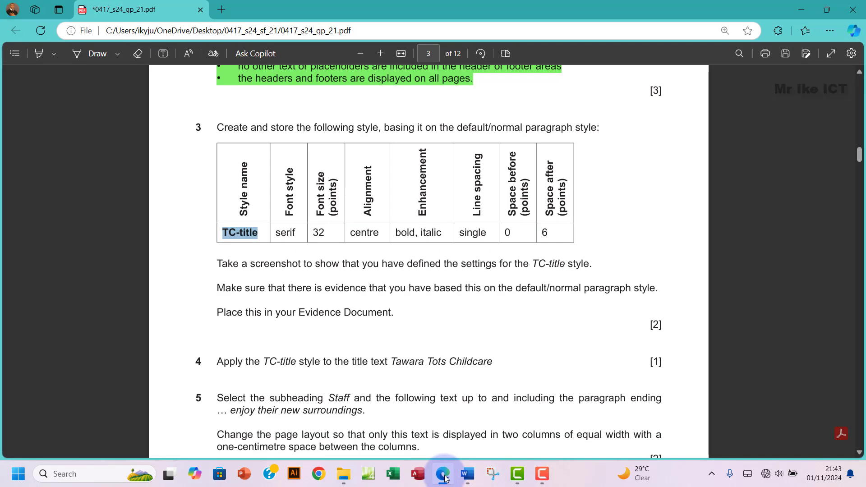
{"action": "left_click", "coordinate": [444, 478]}
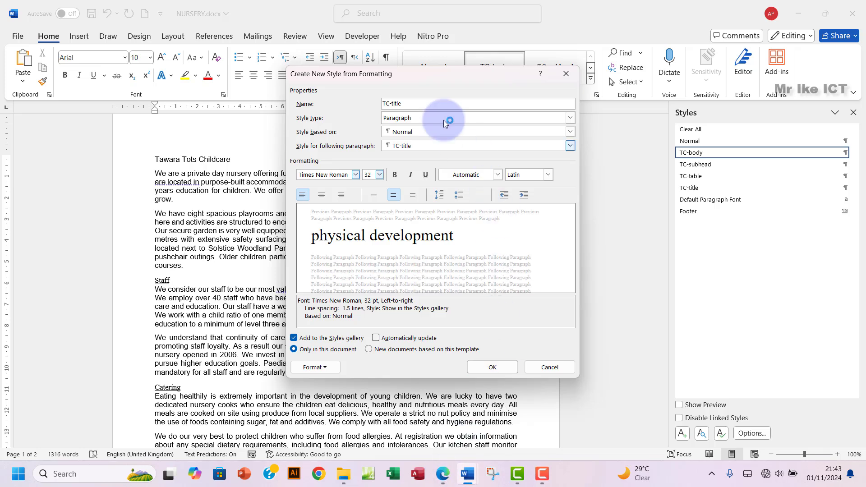
{"action": "left_click_drag", "start_coordinate": [403, 72], "coordinate": [502, 86]}
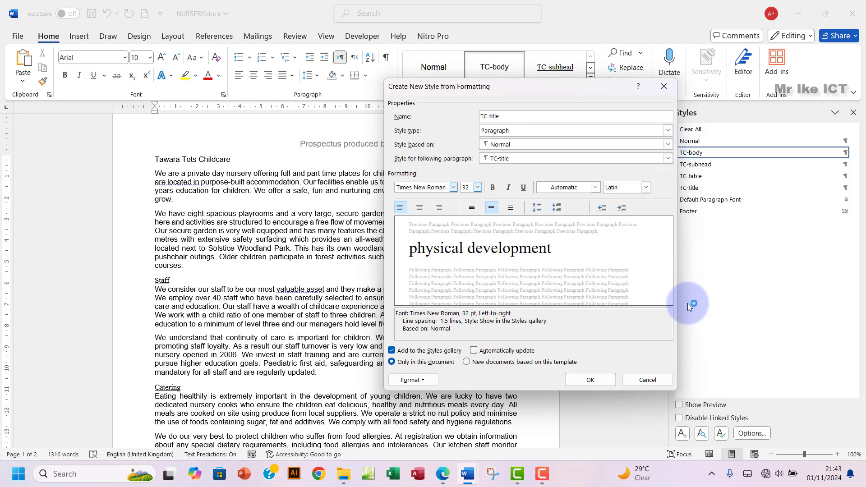
{"action": "left_click", "coordinate": [648, 380]}
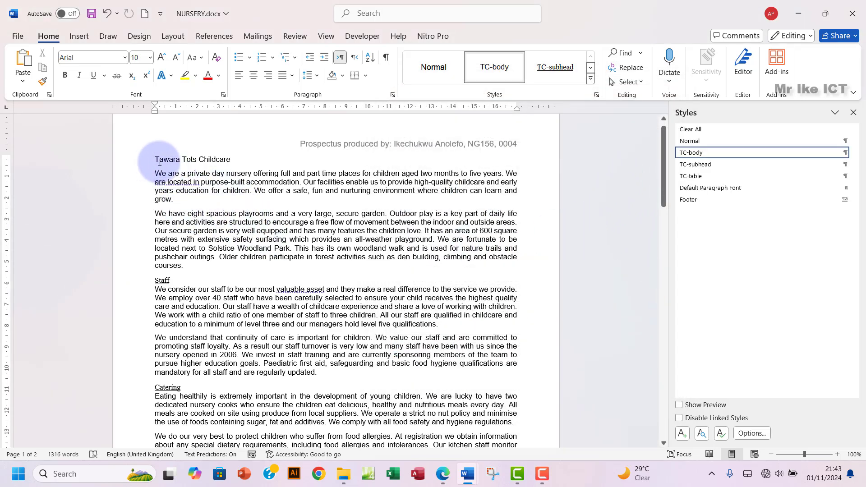
{"action": "left_click", "coordinate": [169, 181]}
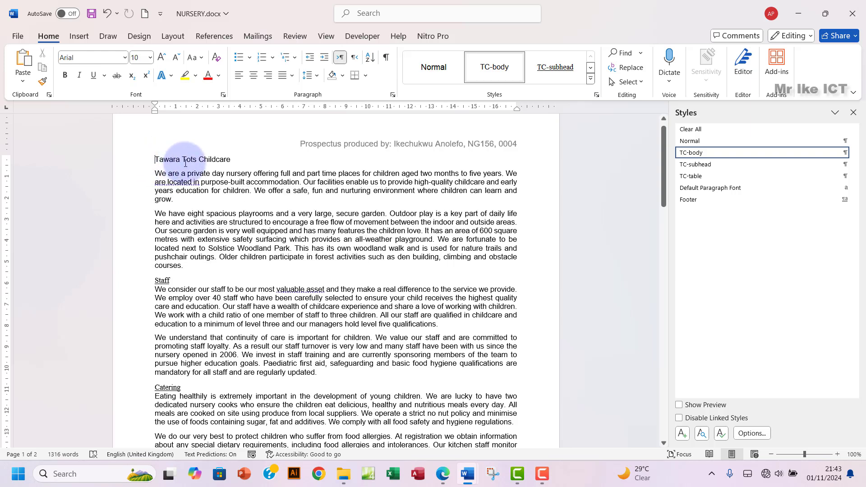
{"action": "left_click", "coordinate": [152, 159]}
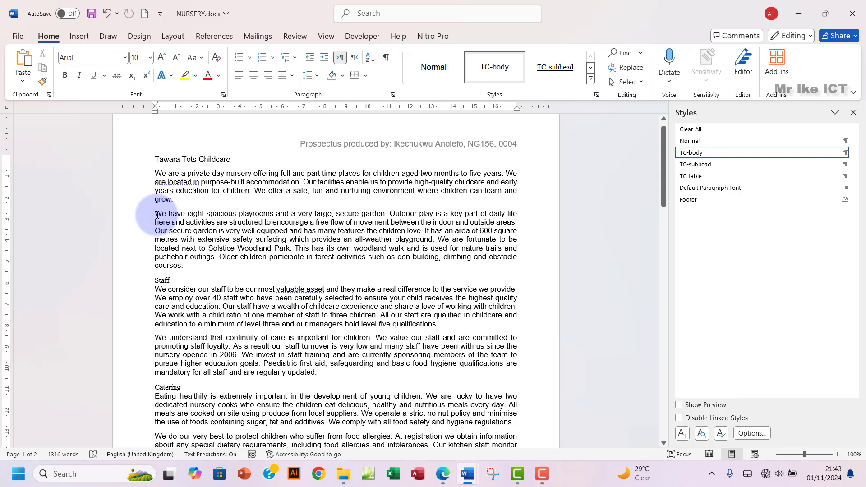
{"action": "left_click_drag", "start_coordinate": [158, 215], "coordinate": [212, 276]}
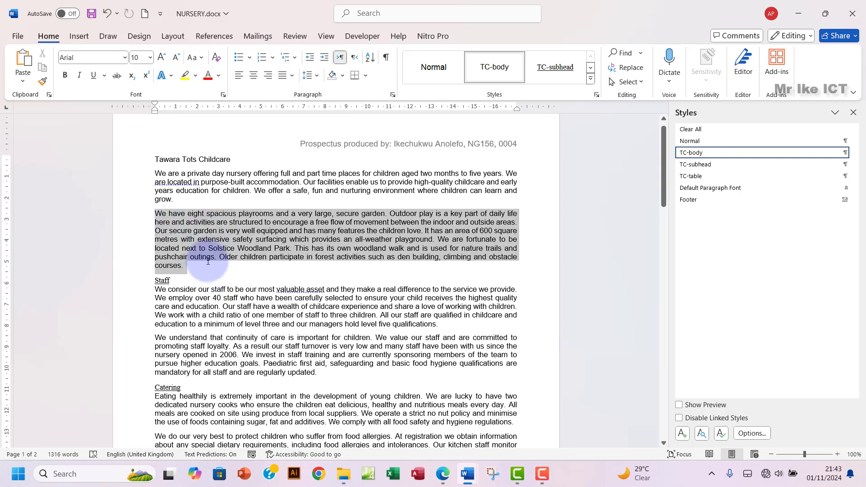
{"action": "left_click", "coordinate": [156, 158]}
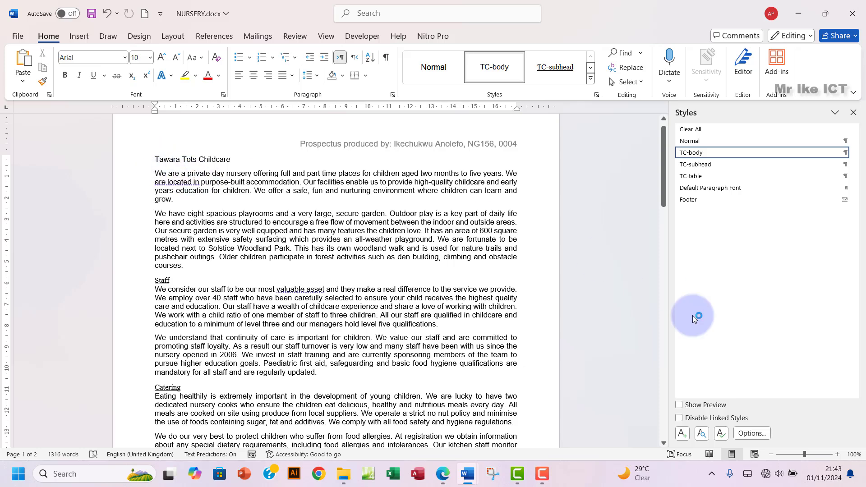
Step: Create a new style named TC-title, based on Normal, in Times New Roman
{"action": "left_click", "coordinate": [682, 433]}
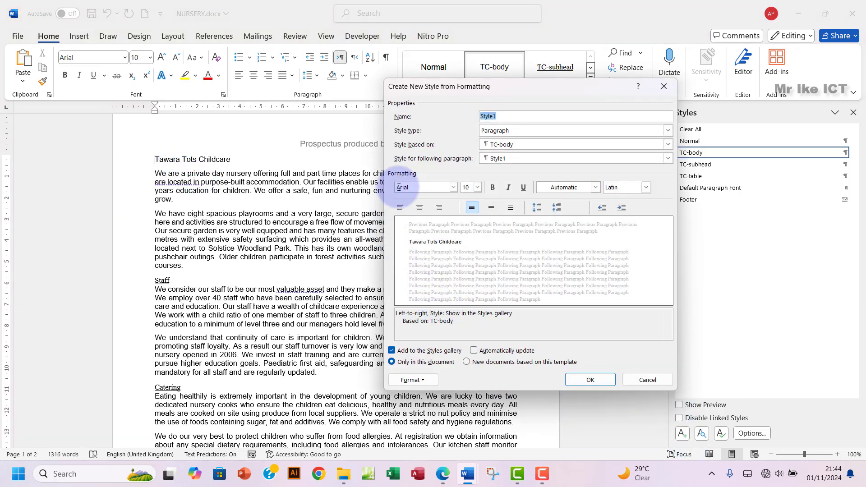
{"action": "left_click", "coordinate": [453, 189]}
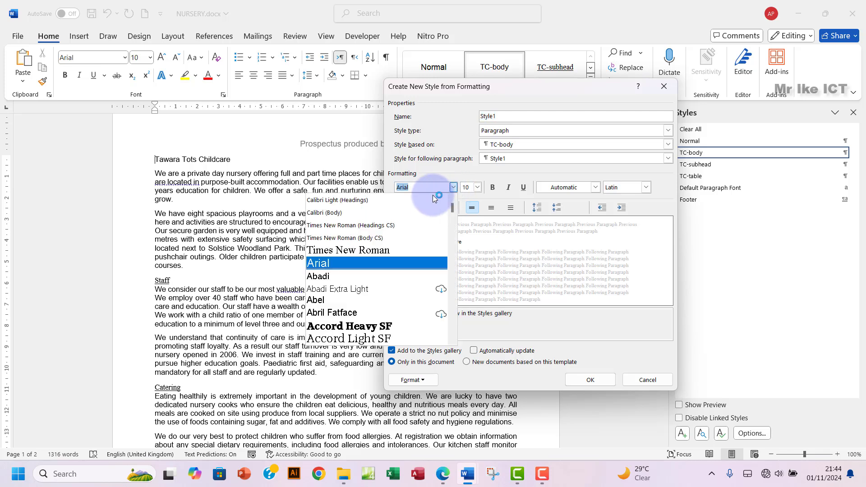
{"action": "left_click", "coordinate": [370, 199]}
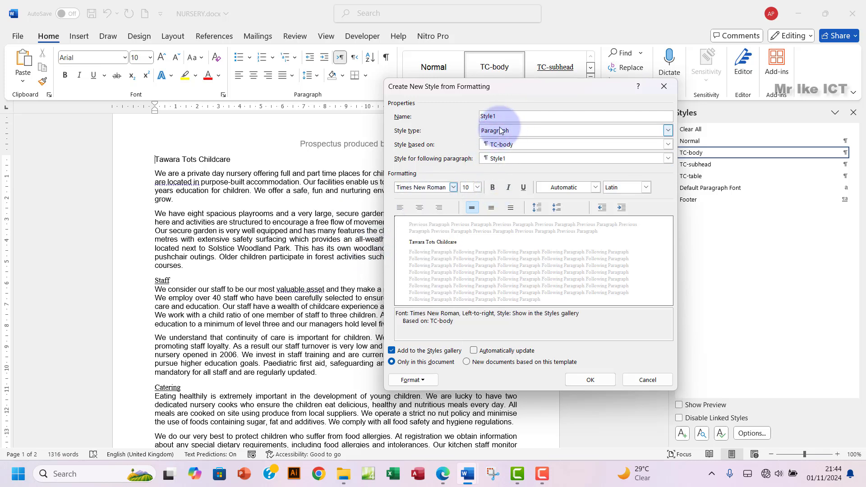
{"action": "double_click", "coordinate": [490, 116]}
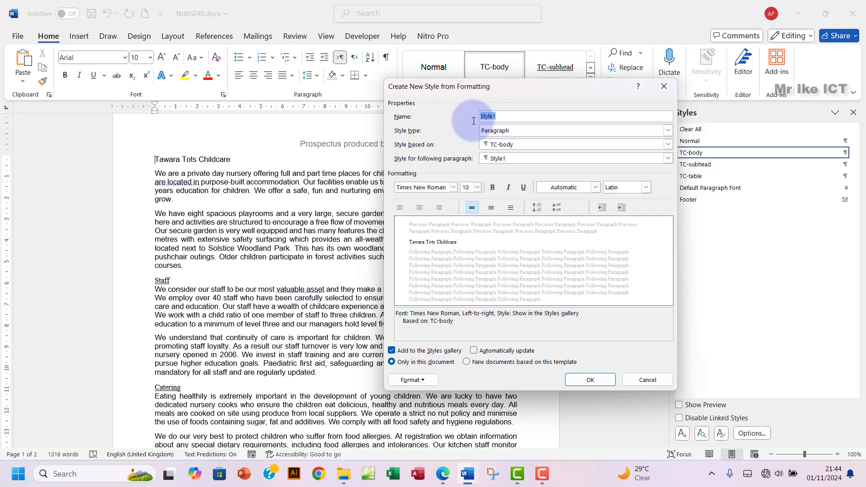
{"action": "type", "text": "TC-title"}
{"action": "left_click", "coordinate": [508, 146]}
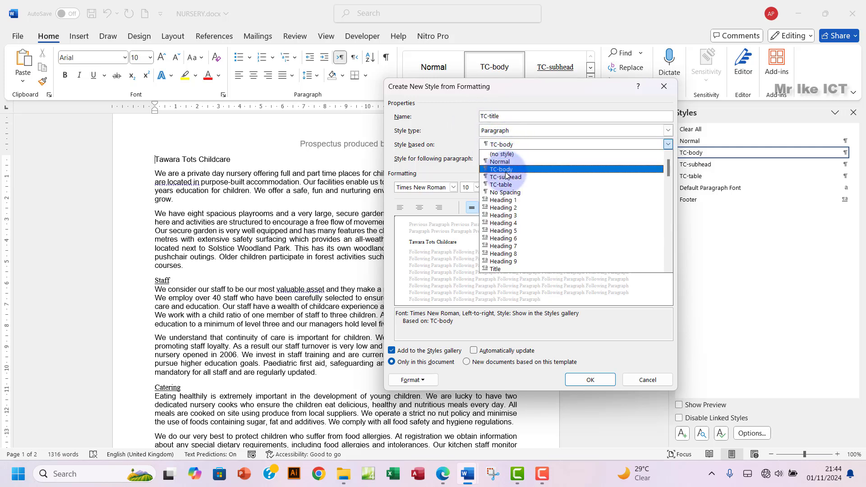
{"action": "left_click", "coordinate": [500, 162]}
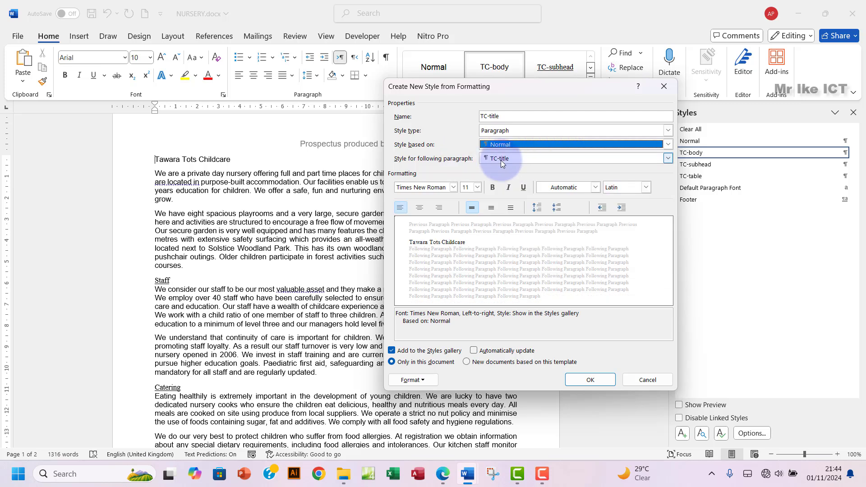
Step: Set the TC-title font size to 32 pt
{"action": "left_click", "coordinate": [471, 187]}
{"action": "type", "text": "32"}
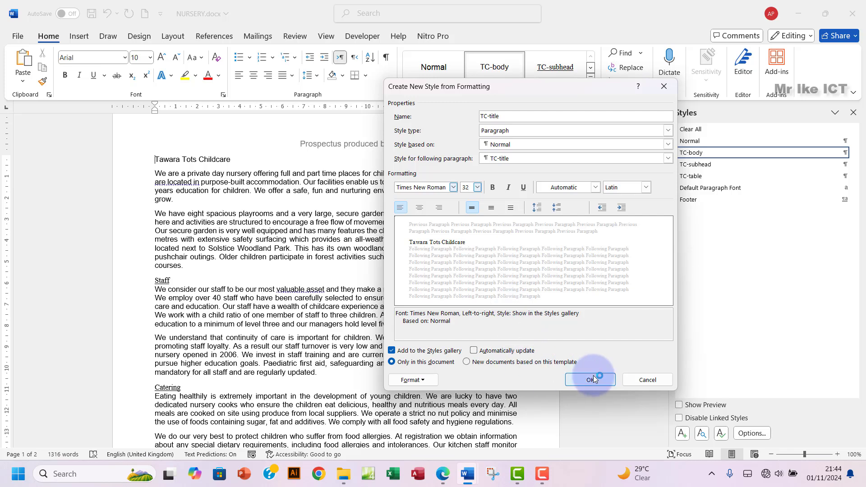
{"action": "left_click", "coordinate": [478, 190]}
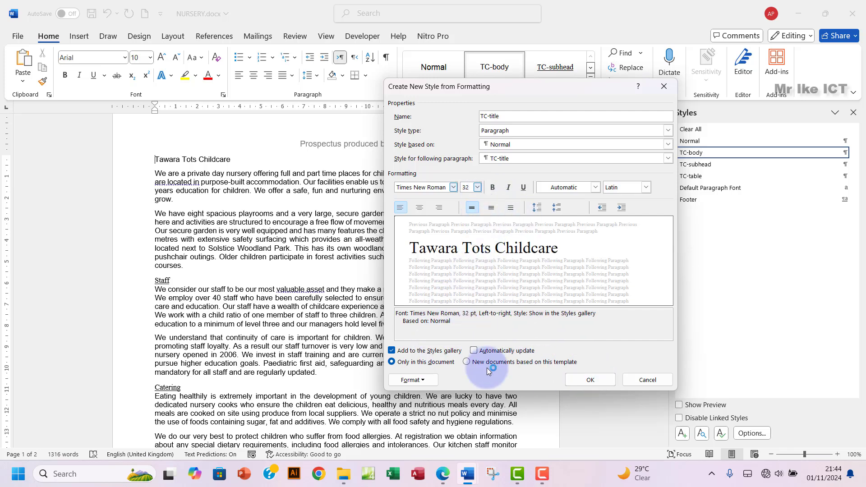
{"action": "left_click", "coordinate": [441, 479]}
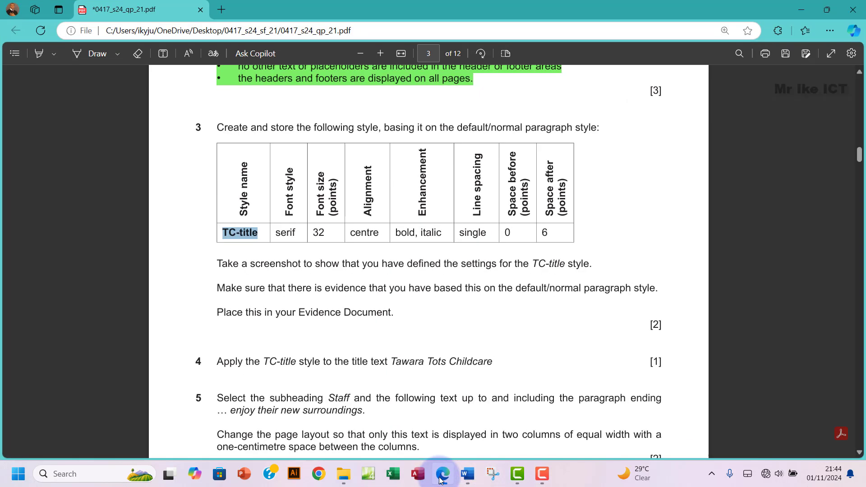
{"action": "left_click", "coordinate": [441, 479]}
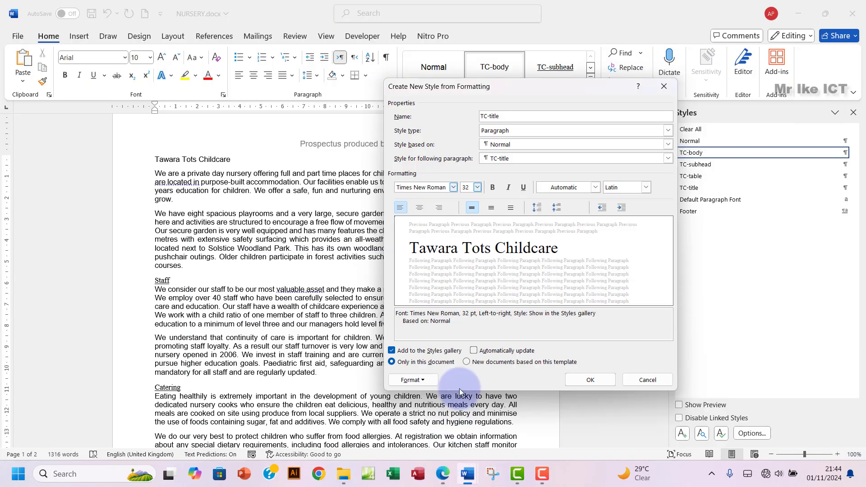
Step: Make TC-title centred, bold and italic, checking against the exam's style table
{"action": "left_click", "coordinate": [420, 208]}
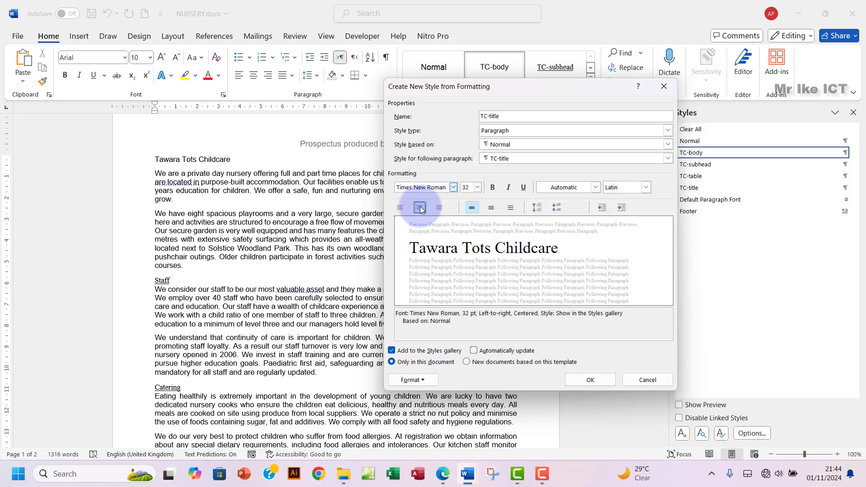
{"action": "left_click", "coordinate": [442, 481]}
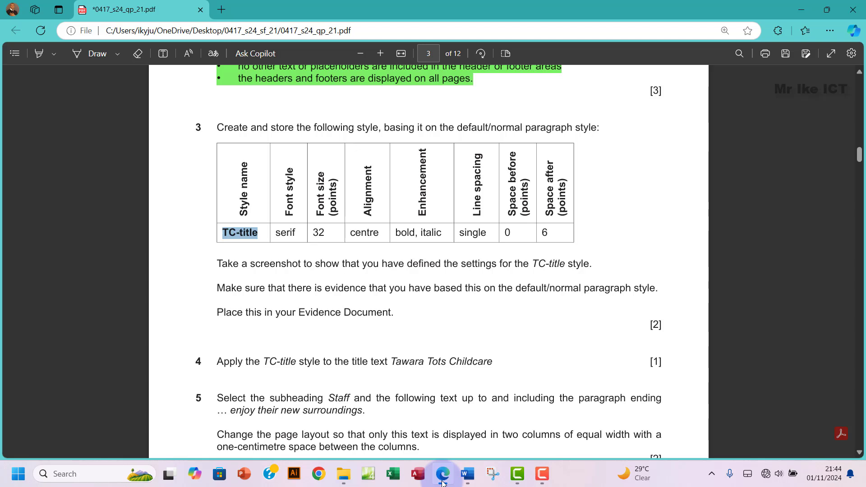
{"action": "left_click", "coordinate": [443, 480]}
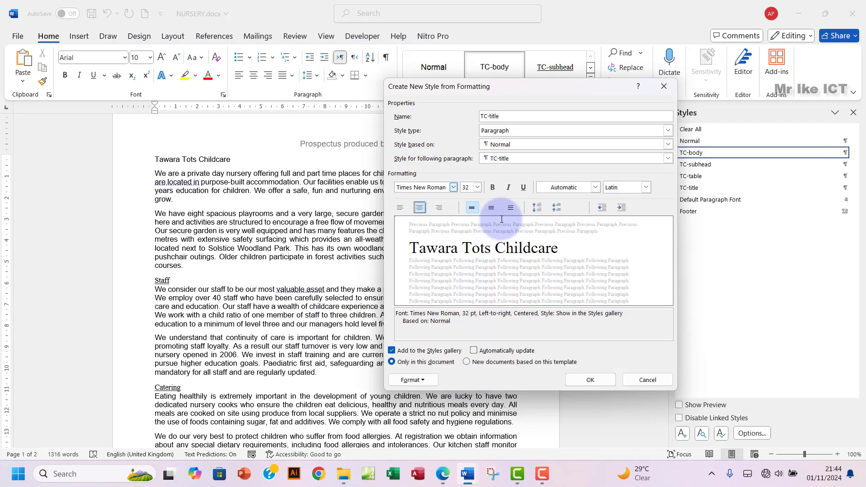
{"action": "left_click", "coordinate": [494, 187]}
{"action": "left_click", "coordinate": [508, 187]}
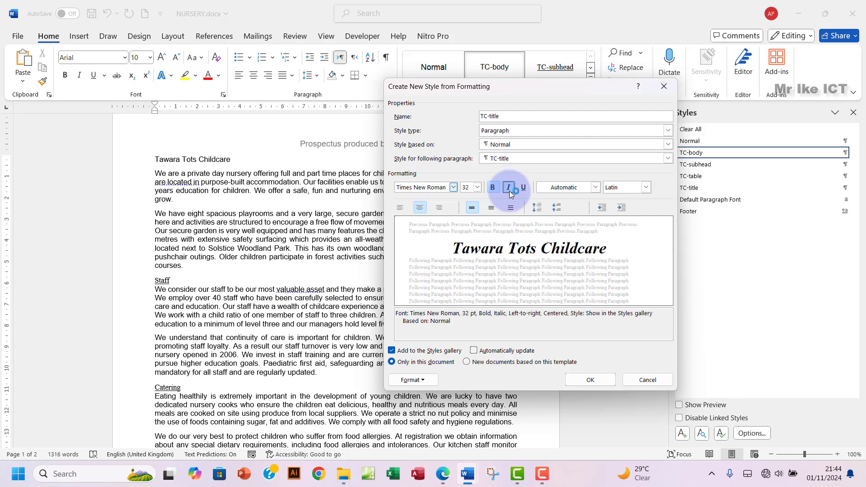
{"action": "left_click", "coordinate": [444, 479]}
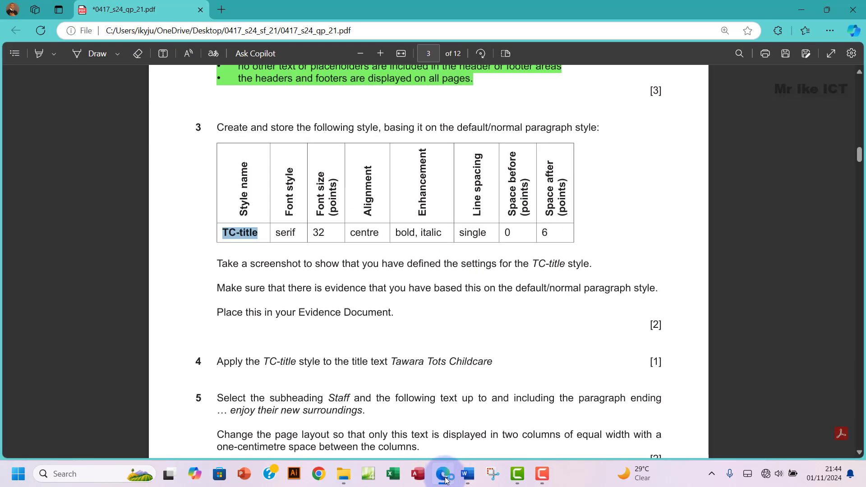
{"action": "left_click", "coordinate": [444, 480]}
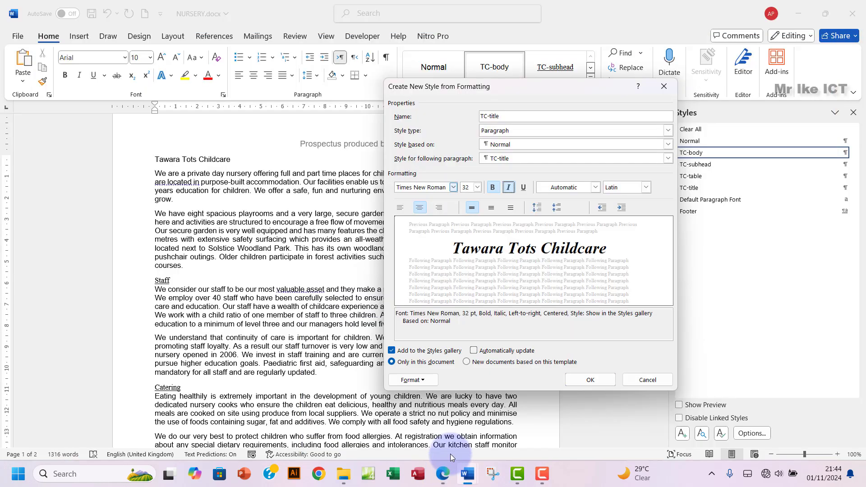
Step: Give the TC-title style 6 pt spacing after and 0 pt before, keeping single line spacing
{"action": "left_click", "coordinate": [413, 380]}
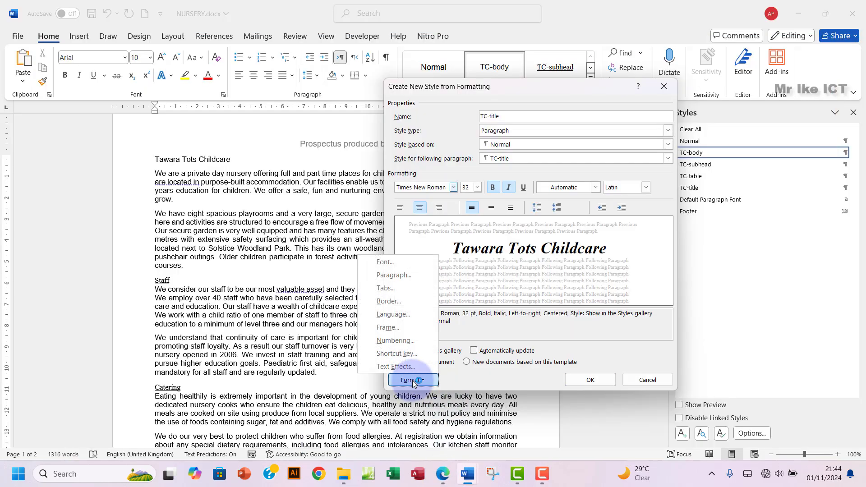
{"action": "left_click", "coordinate": [396, 272]}
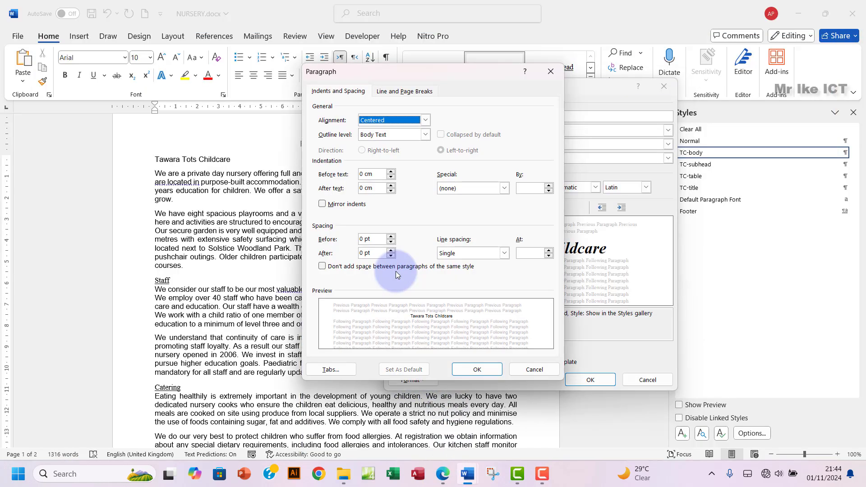
{"action": "left_click", "coordinate": [454, 253]}
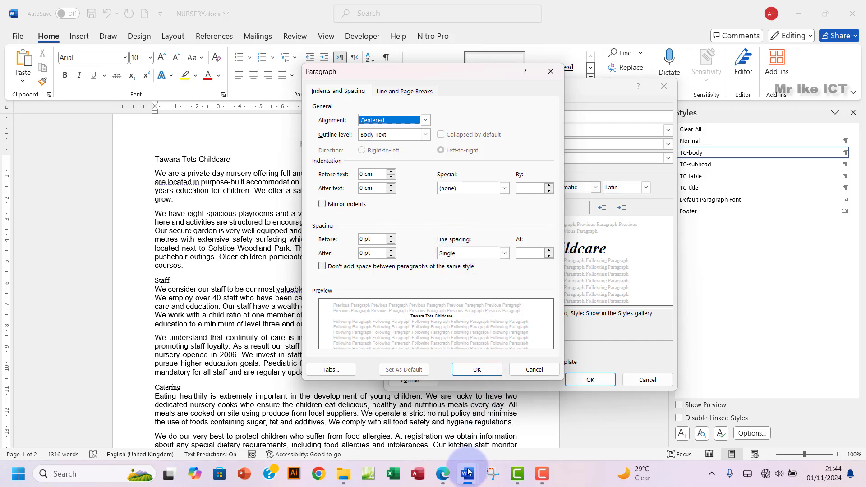
{"action": "left_click", "coordinate": [447, 479]}
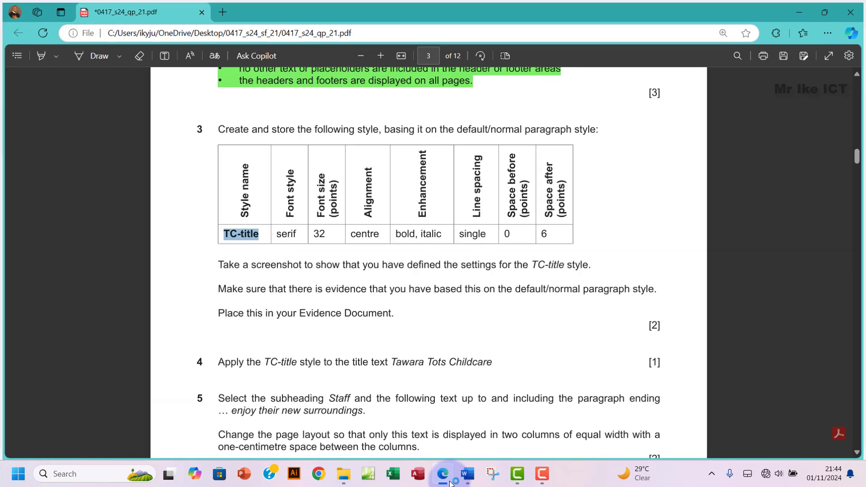
{"action": "left_click", "coordinate": [444, 476]}
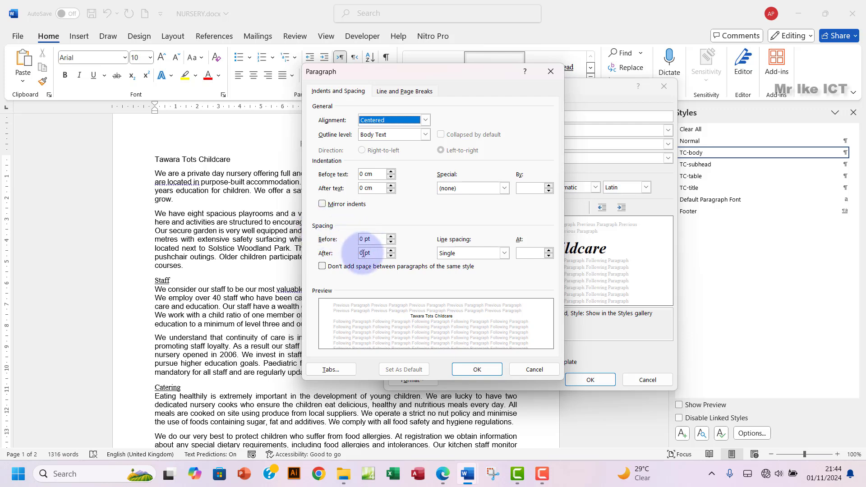
{"action": "left_click_drag", "start_coordinate": [366, 253], "coordinate": [350, 253]}
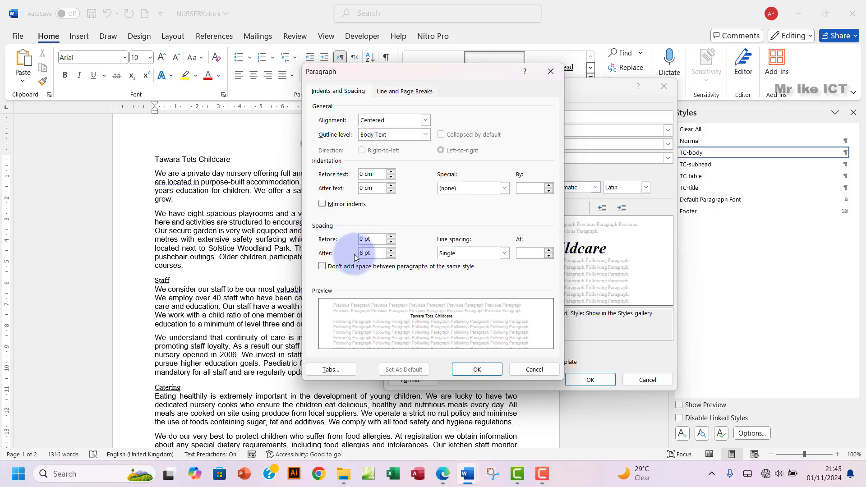
{"action": "left_click", "coordinate": [475, 370]}
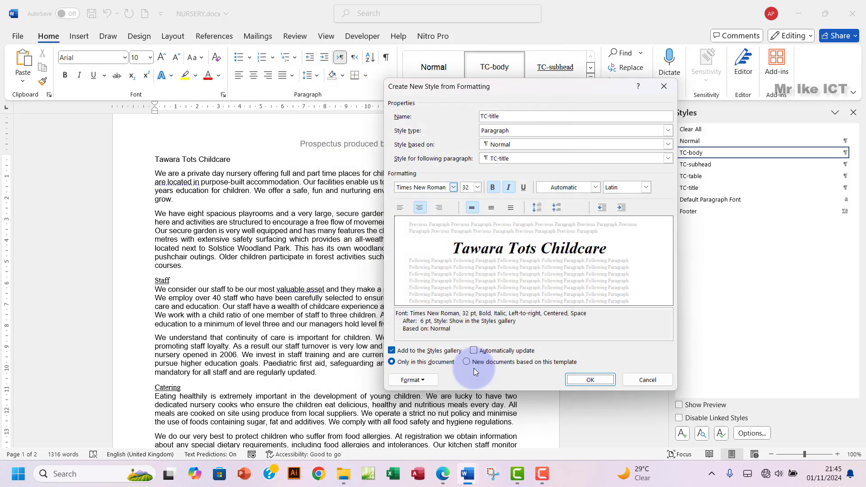
Step: Save the new TC-title style to the document's styles list
{"action": "left_click", "coordinate": [448, 482]}
{"action": "left_click", "coordinate": [468, 474]}
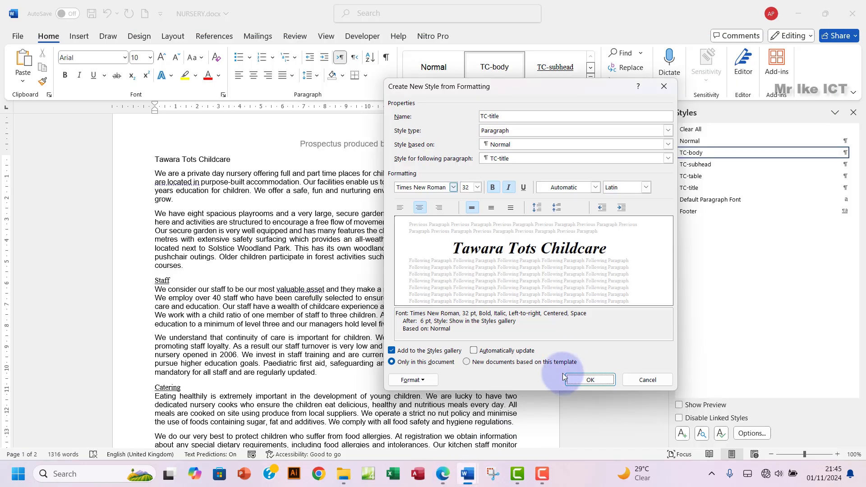
{"action": "left_click", "coordinate": [588, 381]}
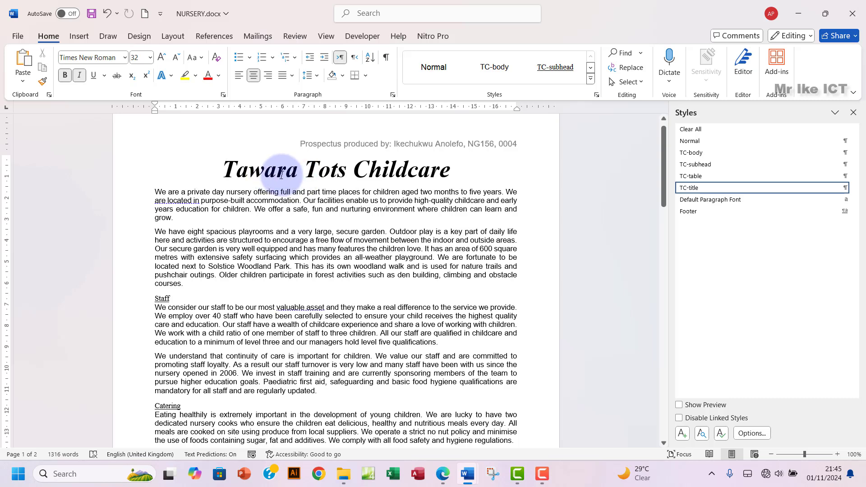
Step: Reset the title paragraph to the TC-body style and bring up the exam paper
{"action": "triple_click", "coordinate": [245, 167]}
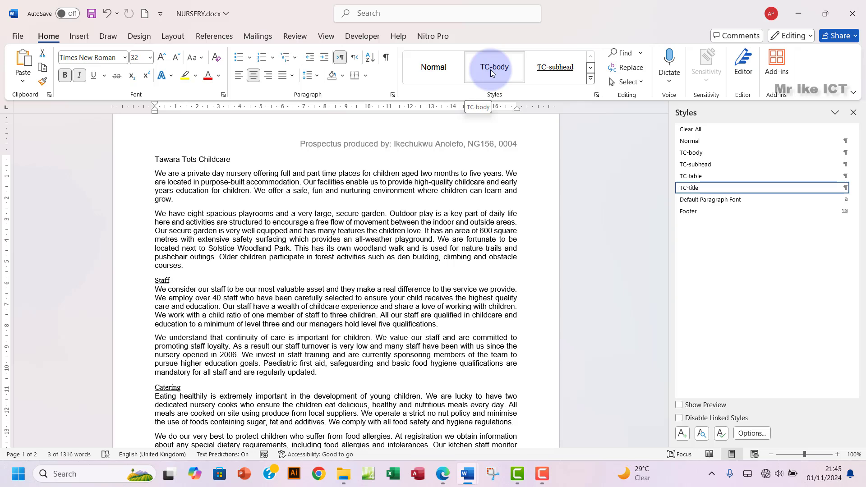
{"action": "left_click", "coordinate": [492, 73]}
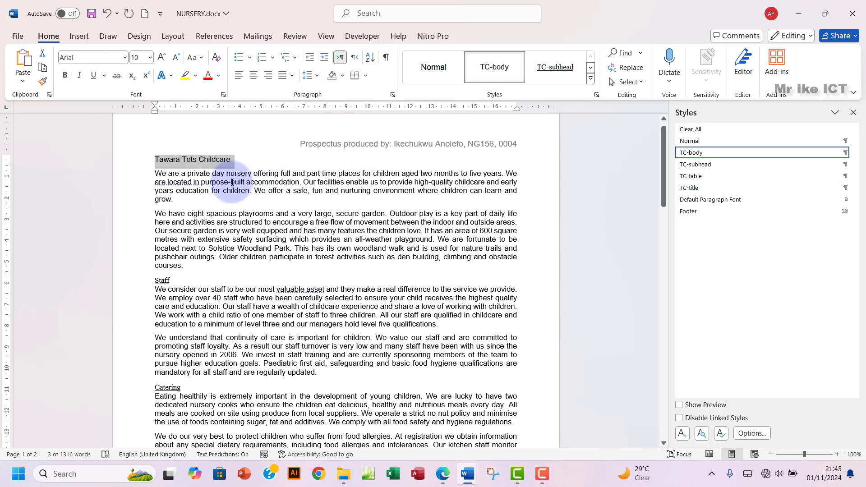
{"action": "left_click", "coordinate": [442, 473]}
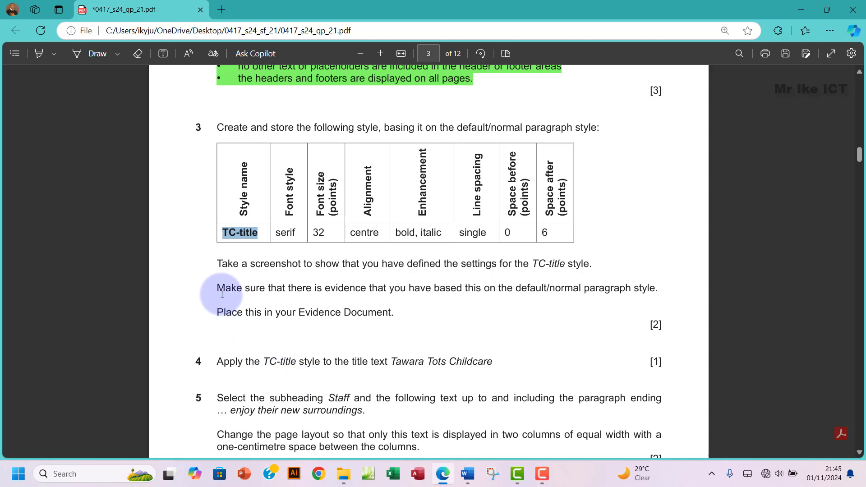
{"action": "left_click_drag", "start_coordinate": [219, 264], "coordinate": [299, 264]}
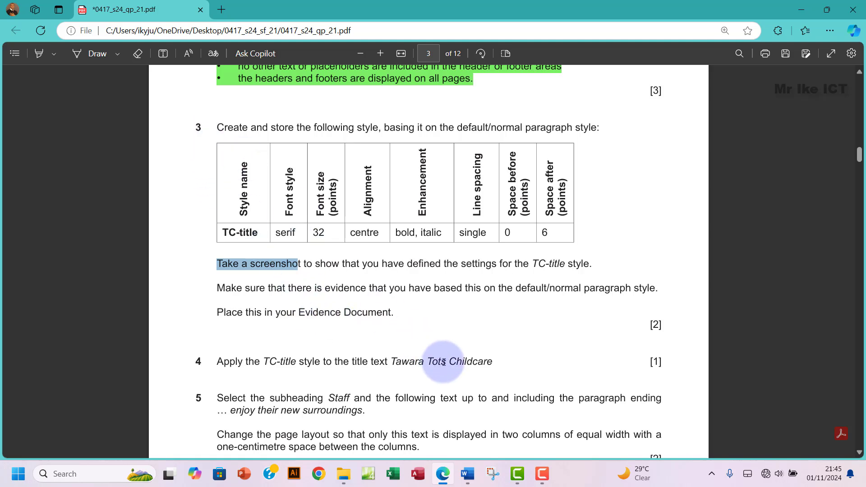
{"action": "left_click", "coordinate": [472, 477]}
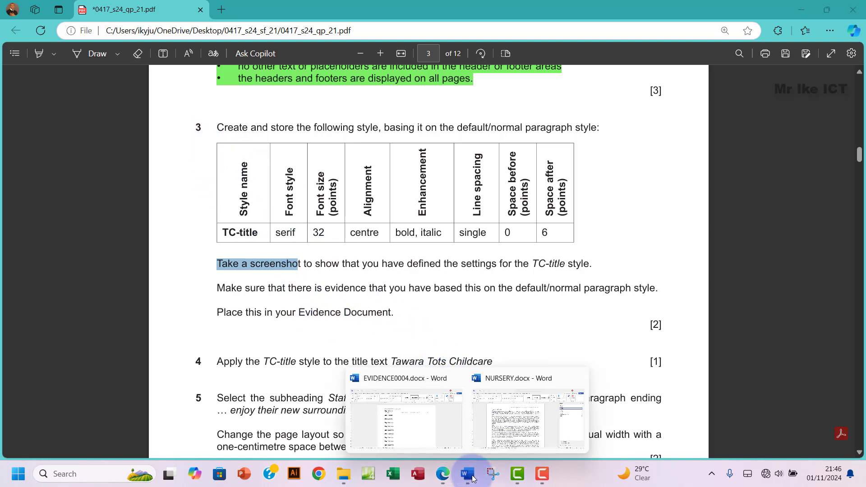
Step: Back in NURSERY.docx, open the TC-title style's Modify dialog to review its settings
{"action": "left_click", "coordinate": [502, 428]}
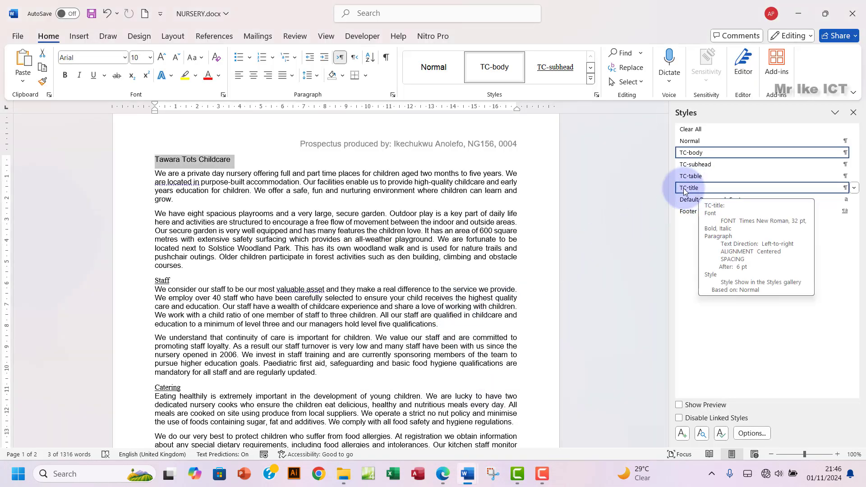
{"action": "left_click", "coordinate": [854, 190]}
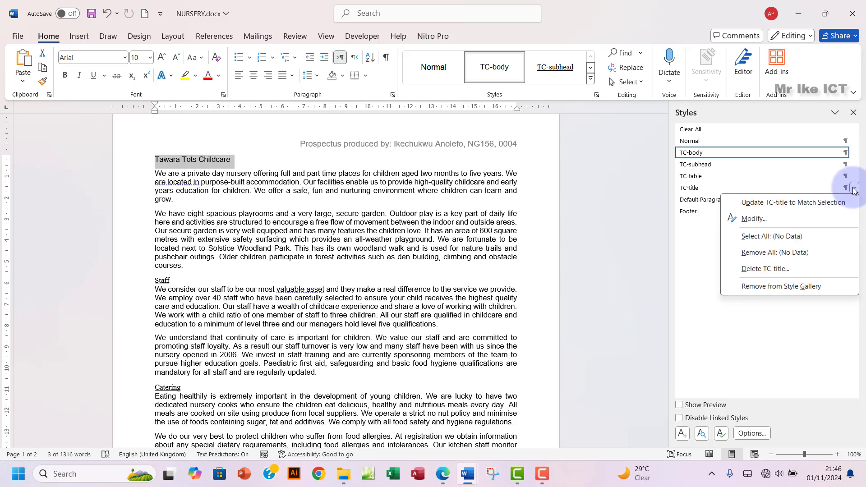
{"action": "left_click", "coordinate": [754, 223]}
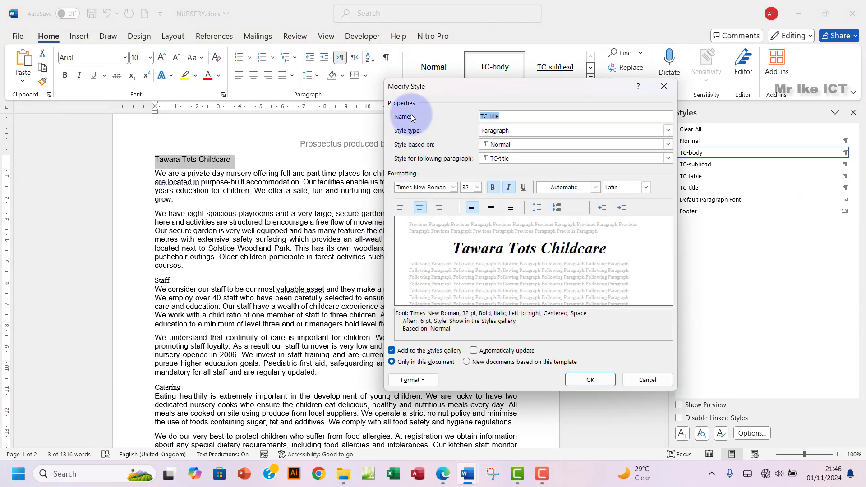
Step: Snip a screenshot of the Modify Style dialog showing TC-title based on Normal
{"action": "left_click_drag", "start_coordinate": [470, 85], "coordinate": [410, 87]}
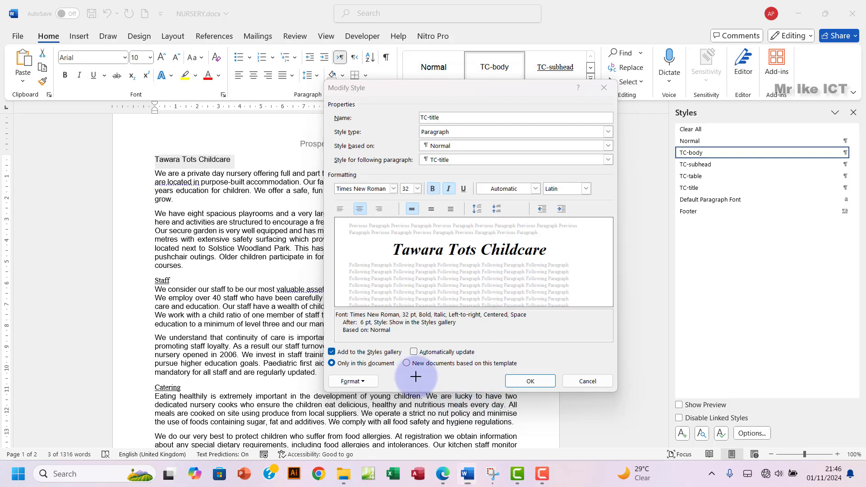
{"action": "key", "text": "super+shift+s"}
{"action": "left_click_drag", "start_coordinate": [321, 77], "coordinate": [616, 391]}
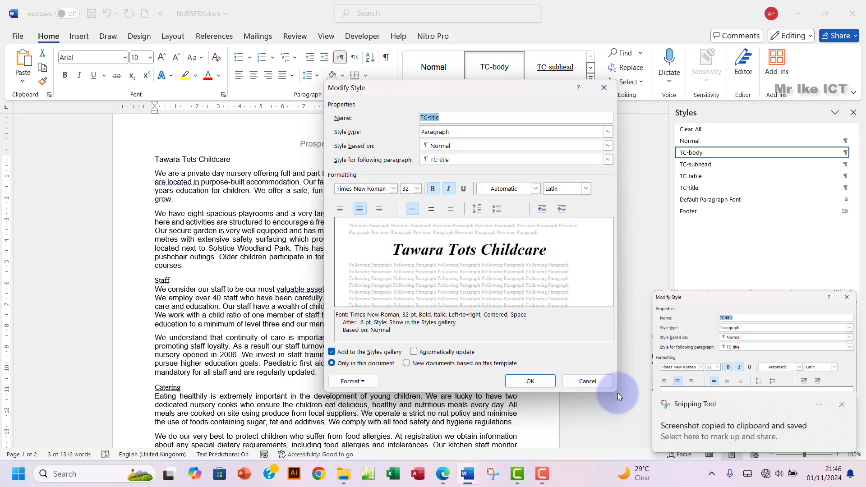
Step: Paste the TC-title settings screenshot under Step 3 evidence in EVIDENCE0004.docx
{"action": "left_click", "coordinate": [530, 381]}
{"action": "mouse_move", "coordinate": [470, 480]}
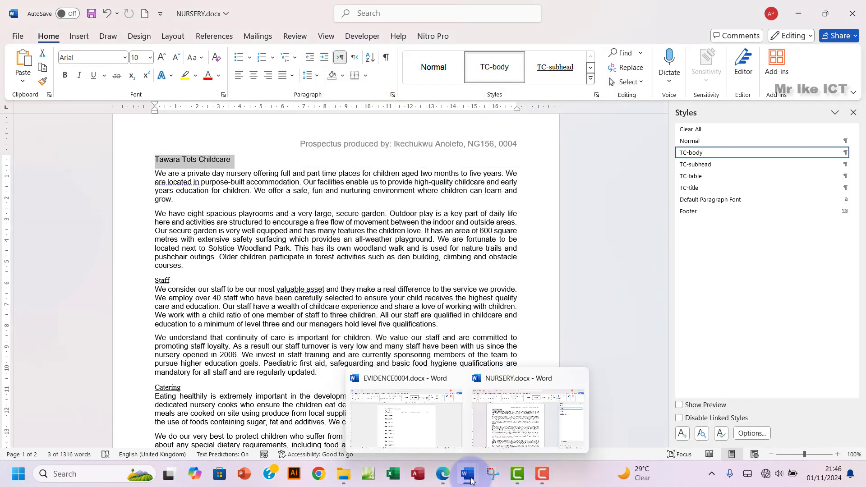
{"action": "left_click", "coordinate": [396, 429]}
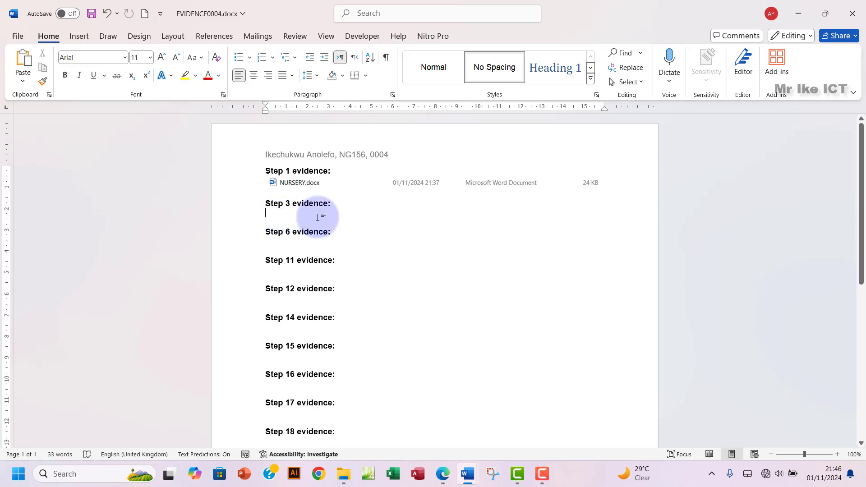
{"action": "key", "text": "ctrl+v"}
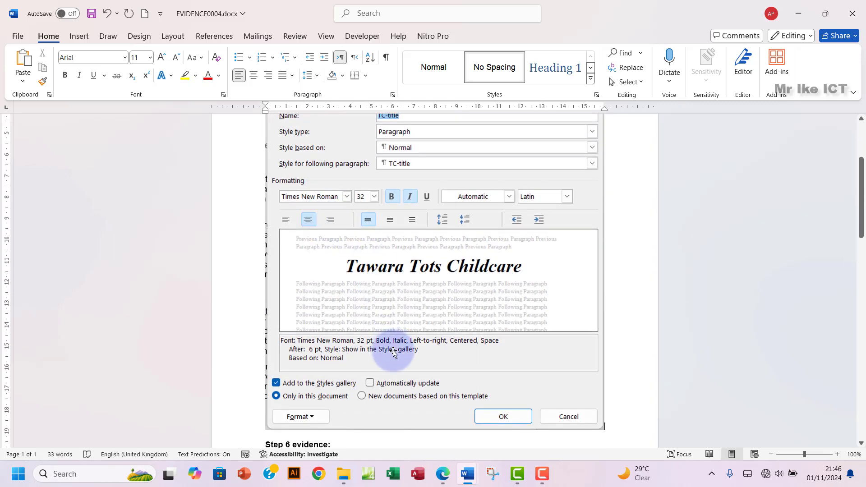
{"action": "left_click", "coordinate": [444, 473]}
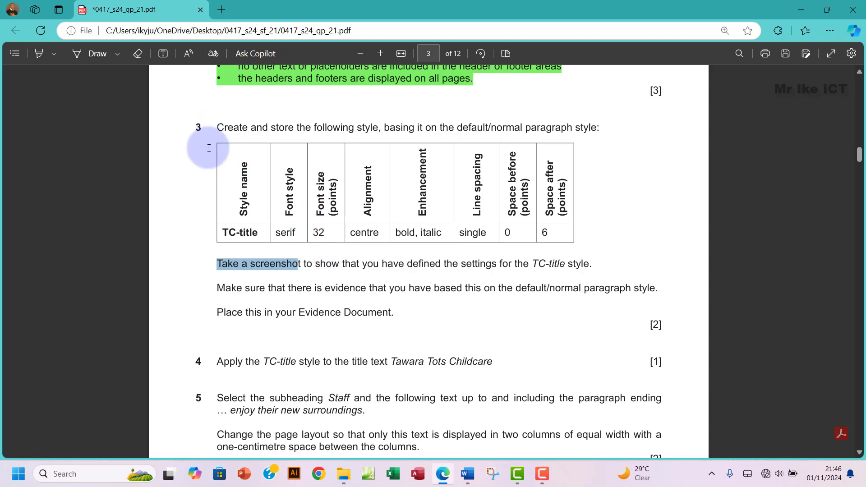
Step: Highlight all of question 3's TC-title instructions in green on the exam paper
{"action": "left_click_drag", "start_coordinate": [214, 121], "coordinate": [392, 312]}
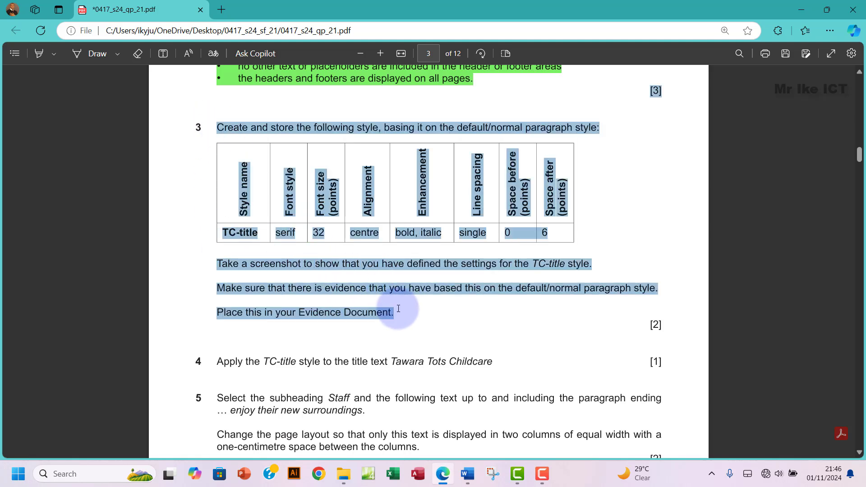
{"action": "right_click", "coordinate": [401, 313]}
{"action": "mouse_move", "coordinate": [474, 254]}
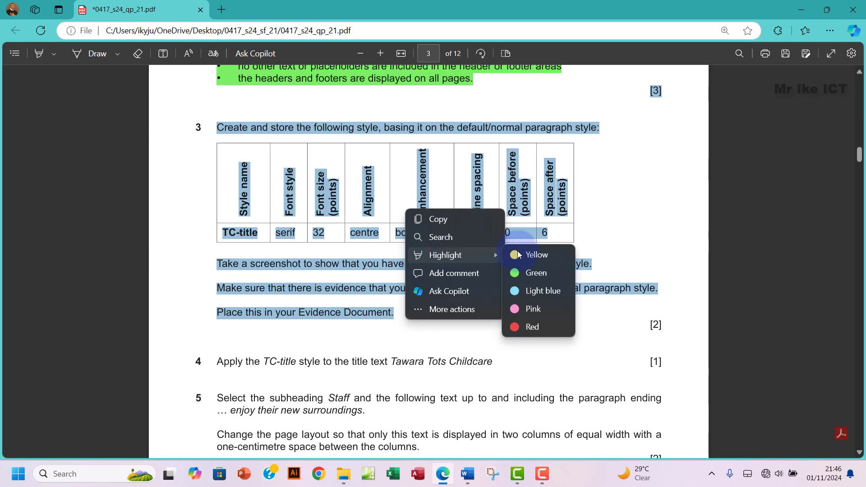
{"action": "left_click", "coordinate": [541, 273]}
{"action": "scroll", "coordinate": [404, 310], "scroll_direction": "down", "scroll_amount": 1}
{"action": "scroll", "coordinate": [404, 310], "scroll_direction": "down", "scroll_amount": 3}
{"action": "scroll", "coordinate": [404, 309], "scroll_direction": "up", "scroll_amount": 1}
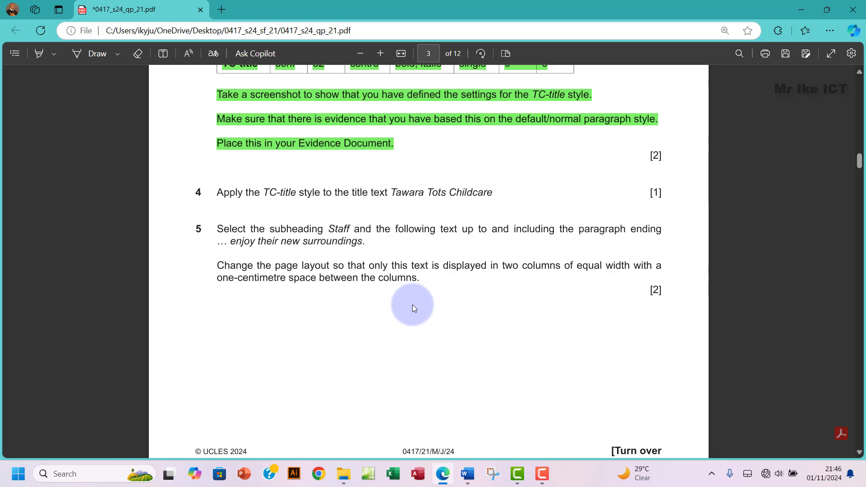
Step: Apply the TC-title style to the Tawara Tots Childcare title in NURSERY.docx
{"action": "mouse_move", "coordinate": [470, 477]}
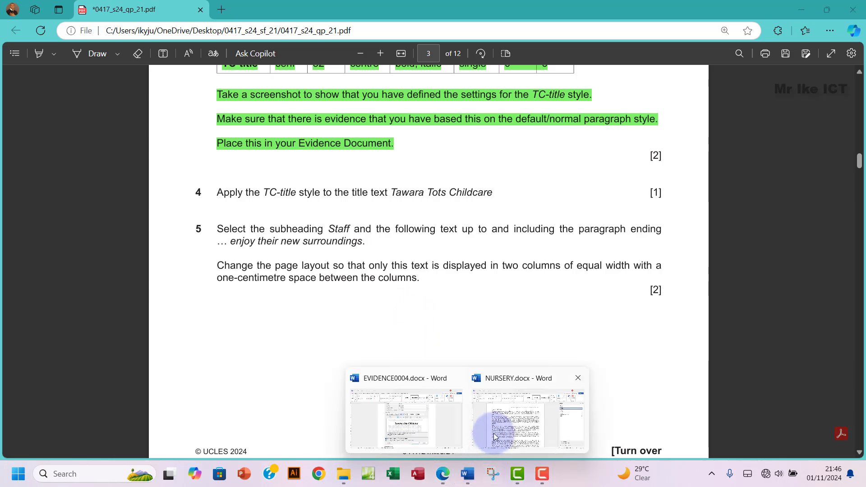
{"action": "left_click", "coordinate": [496, 417]}
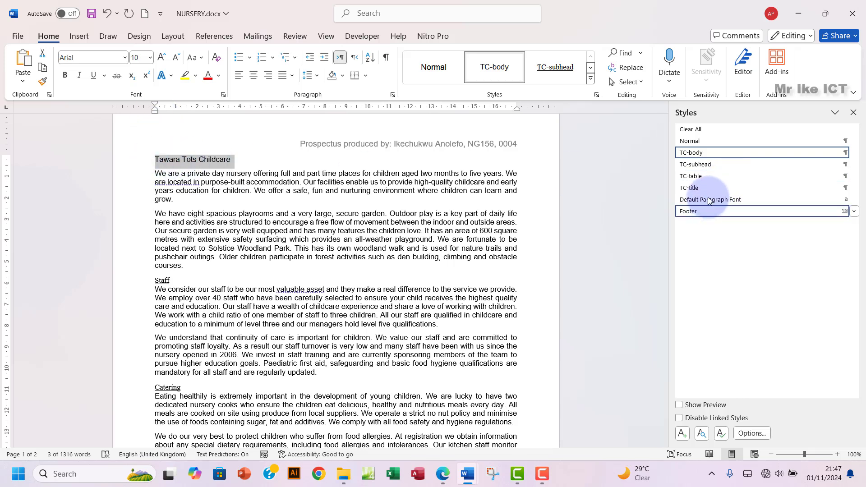
{"action": "mouse_move", "coordinate": [699, 189]}
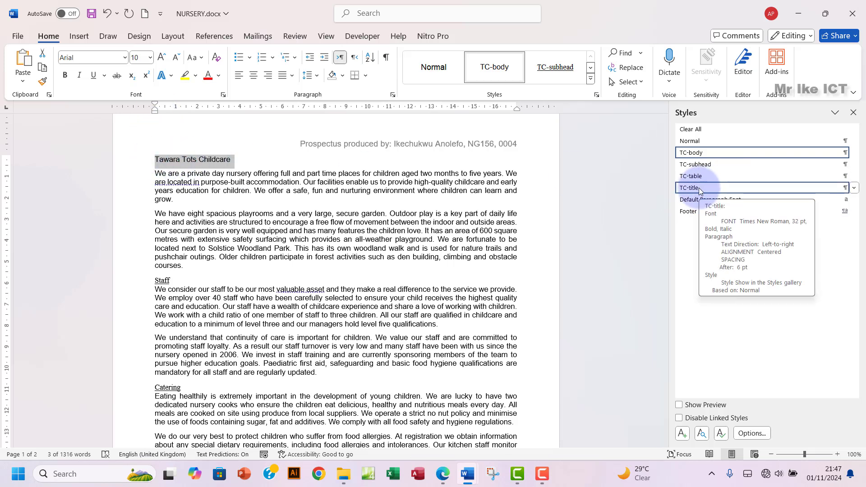
{"action": "left_click", "coordinate": [699, 187]}
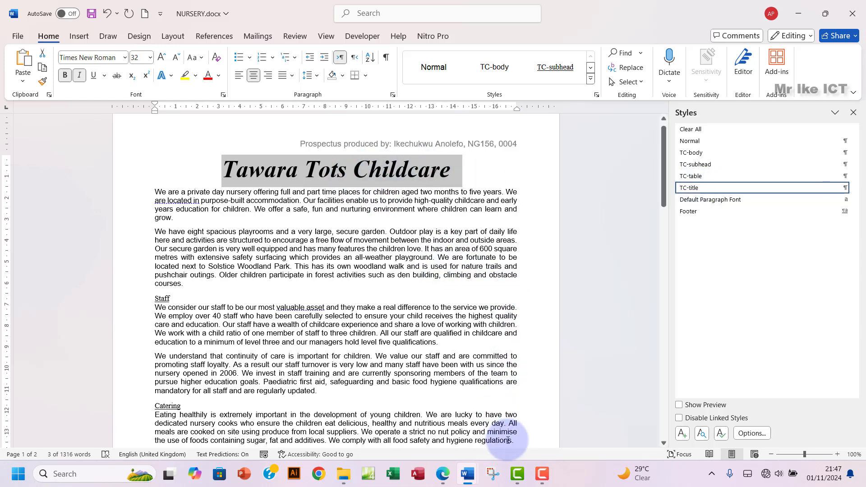
{"action": "left_click", "coordinate": [442, 474]}
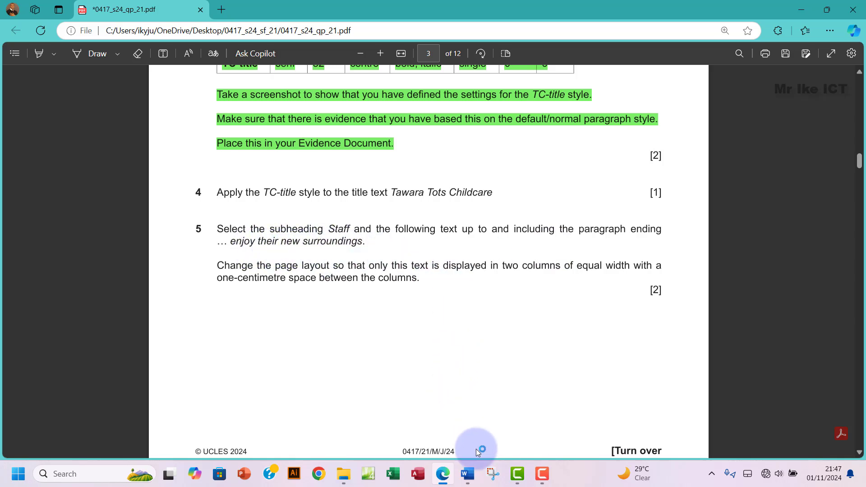
Step: Back in NURSERY.docx, locate the Staff subheading and scroll down through its section
{"action": "mouse_move", "coordinate": [469, 472]}
{"action": "left_click", "coordinate": [505, 420]}
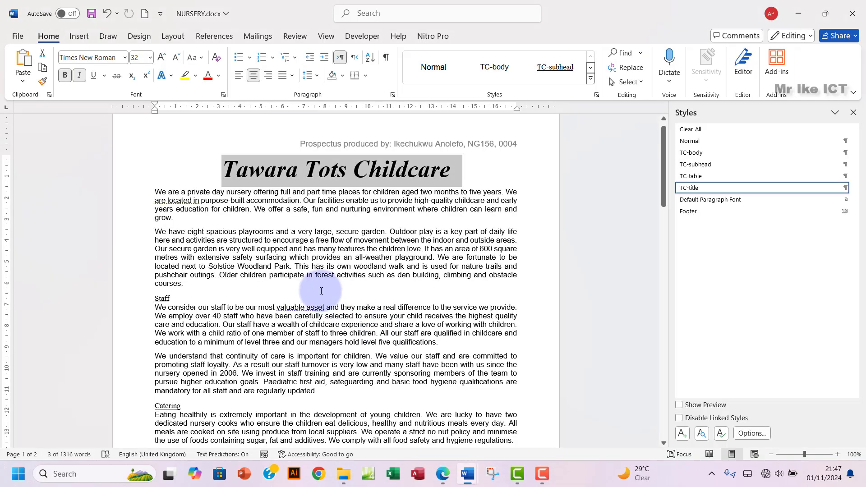
{"action": "double_click", "coordinate": [158, 298]}
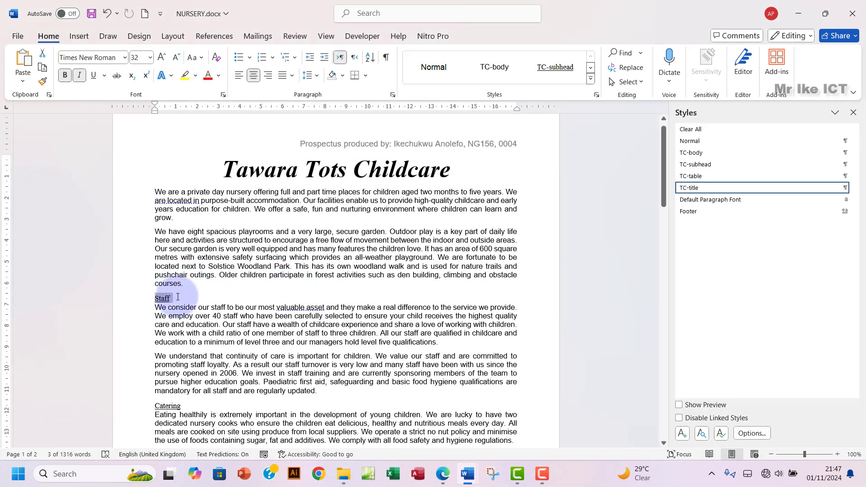
{"action": "scroll", "coordinate": [388, 329], "scroll_direction": "down", "scroll_amount": 6}
{"action": "scroll", "coordinate": [388, 329], "scroll_direction": "down", "scroll_amount": 20}
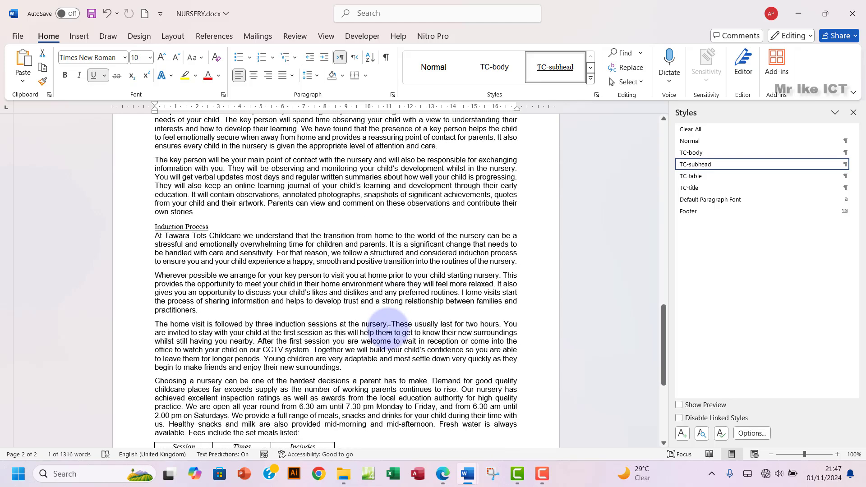
{"action": "scroll", "coordinate": [388, 330], "scroll_direction": "down", "scroll_amount": 3}
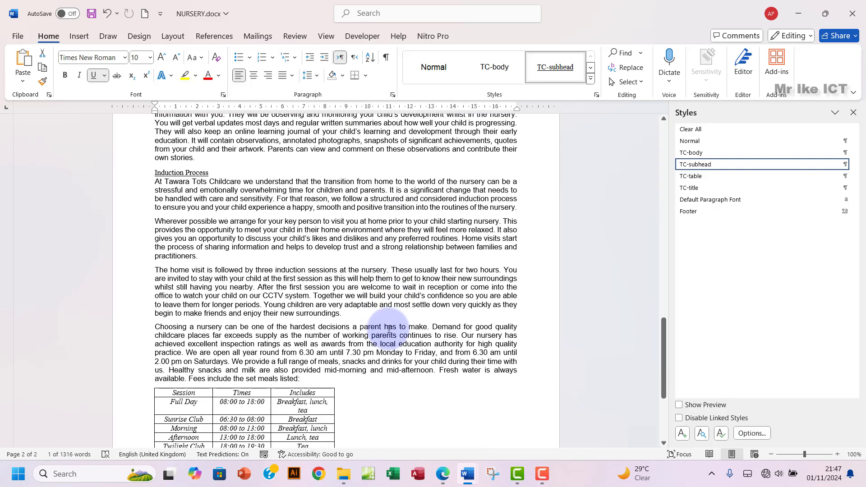
{"action": "scroll", "coordinate": [389, 330], "scroll_direction": "down", "scroll_amount": 1}
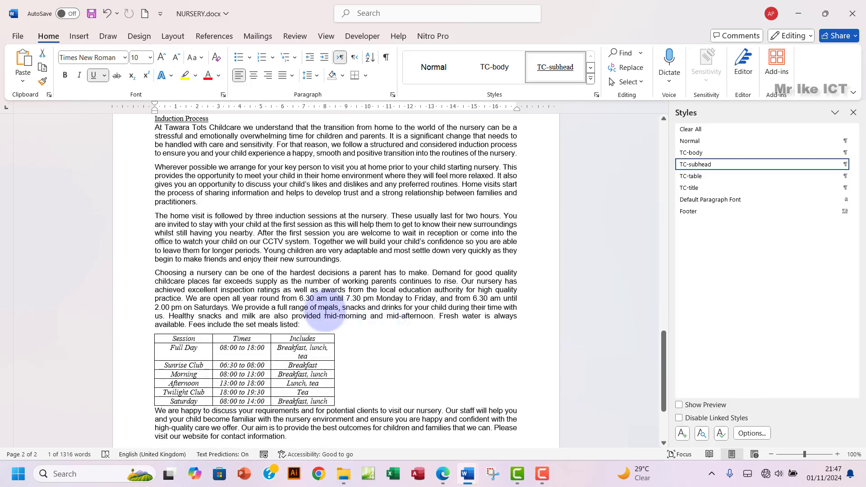
{"action": "left_click", "coordinate": [244, 259]}
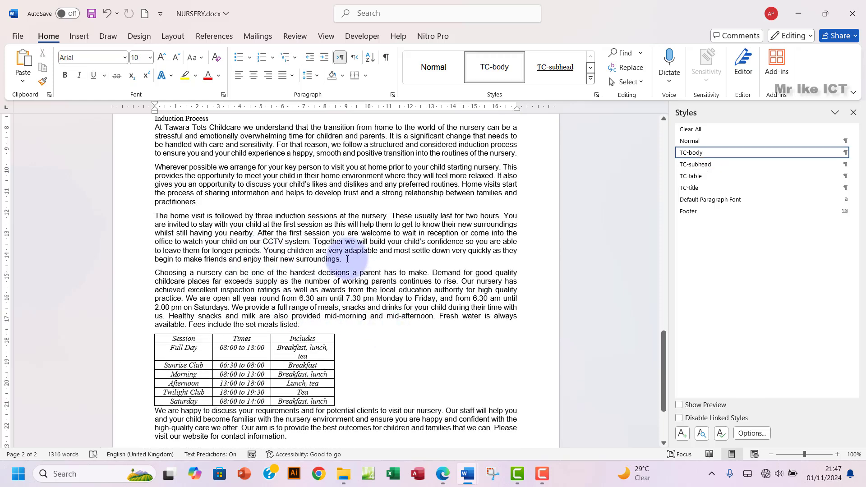
Step: Find 'enjoy their new', select from there up to Staff, and close both side panes
{"action": "key", "text": "ctrl+f"}
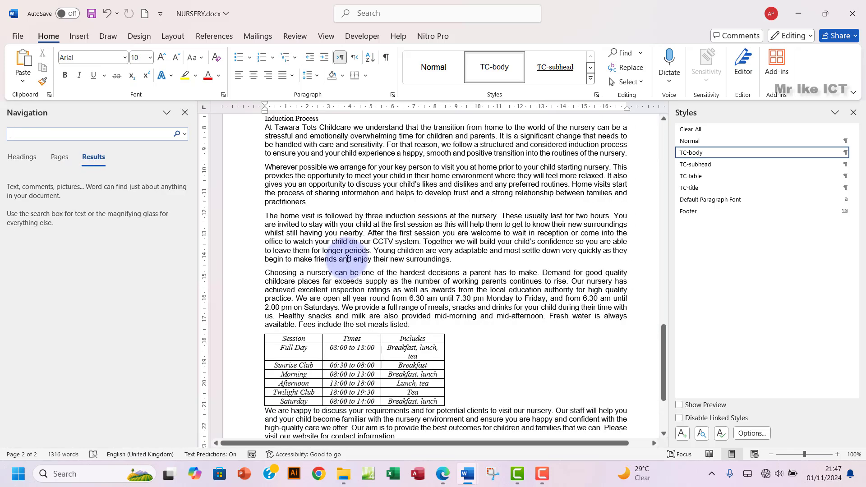
{"action": "type", "text": "en"}
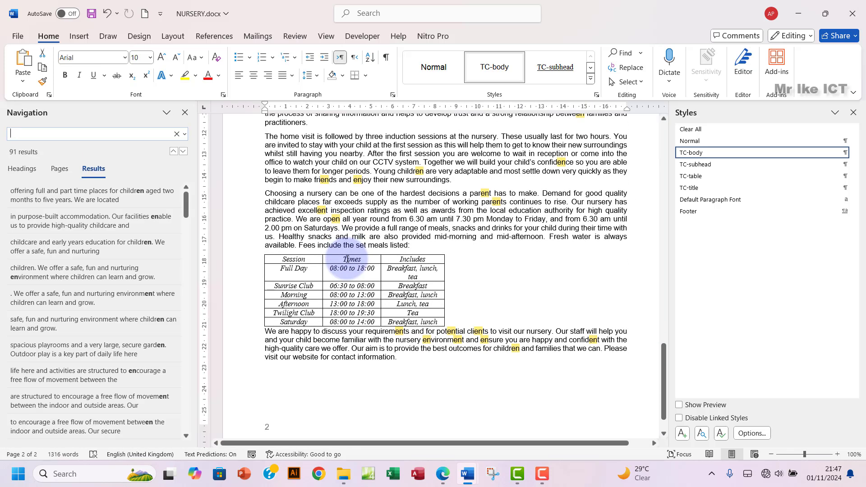
{"action": "key", "text": "BackSpace"}
{"action": "key", "text": "BackSpace"}
{"action": "type", "text": "enjoy"}
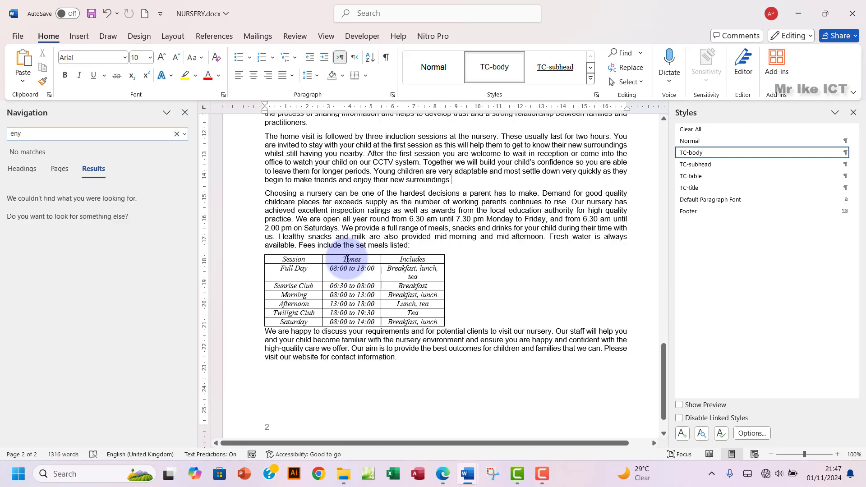
{"action": "type", "text": " their"}
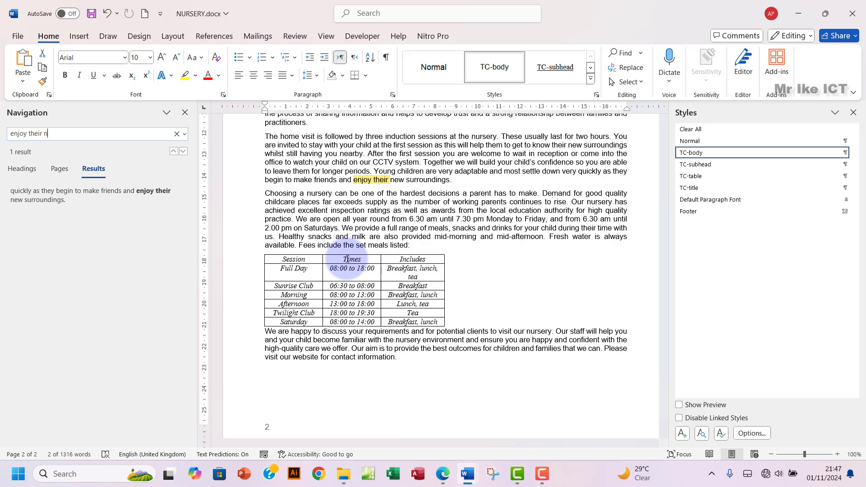
{"action": "type", "text": "new"}
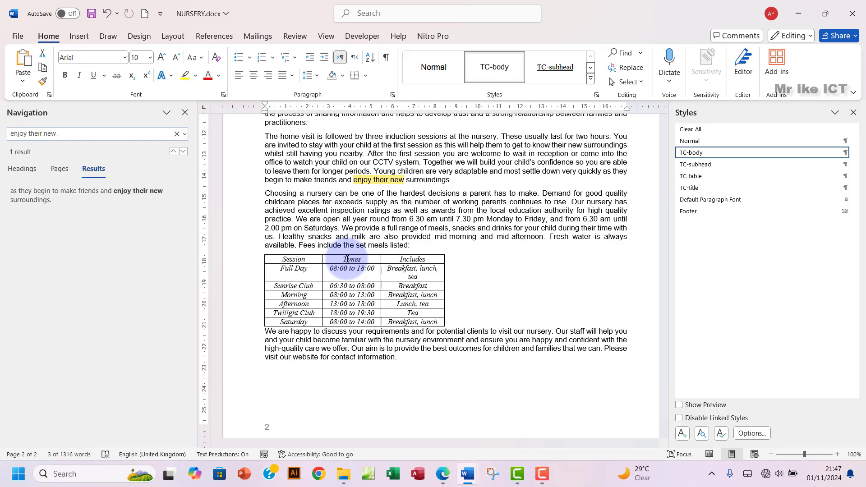
{"action": "scroll", "coordinate": [412, 247], "scroll_direction": "up", "scroll_amount": 5}
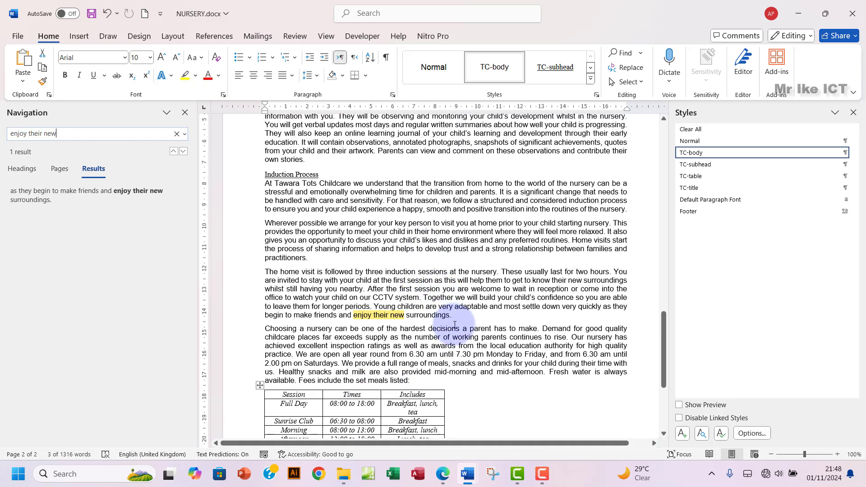
{"action": "left_click_drag", "start_coordinate": [450, 315], "coordinate": [265, 129]}
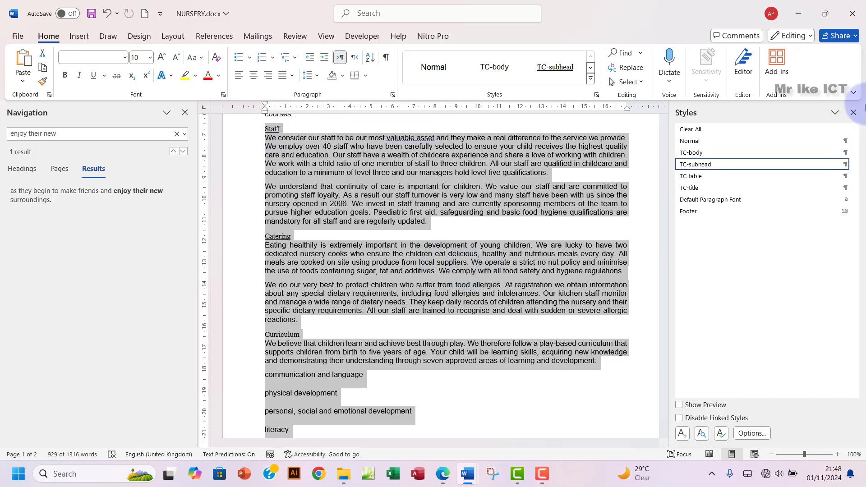
{"action": "left_click", "coordinate": [854, 112]}
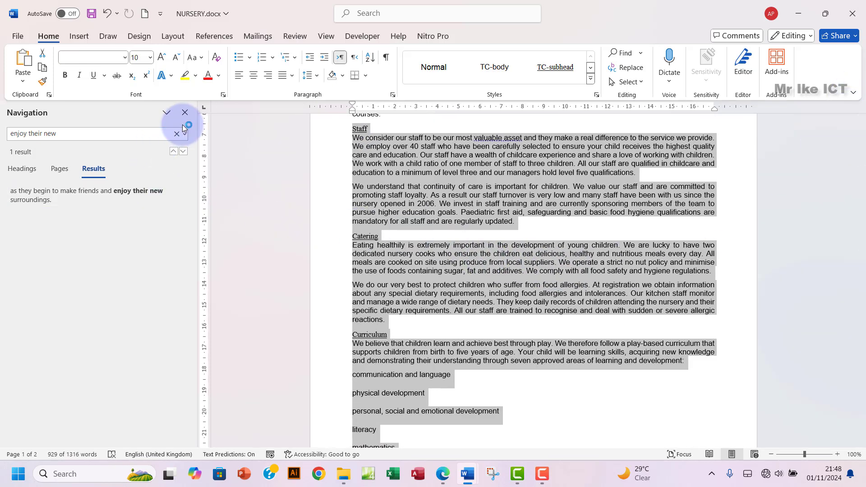
{"action": "left_click", "coordinate": [184, 113]}
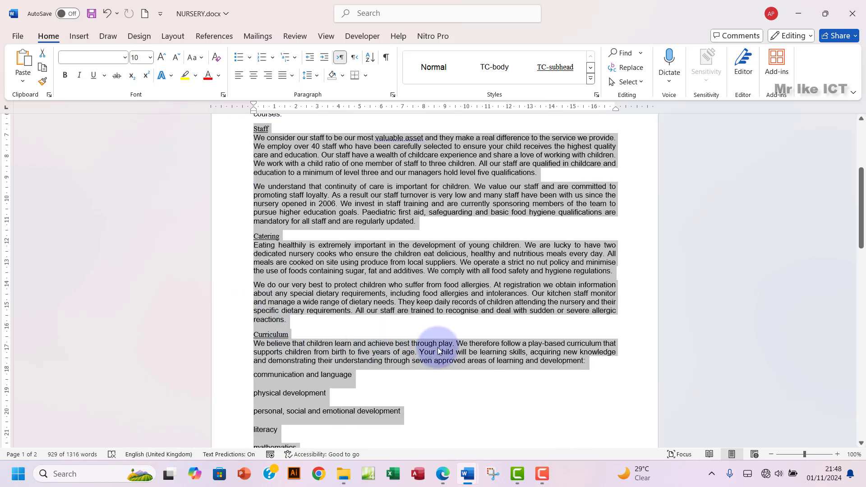
Step: Read question 5's instruction for two equal columns 1 cm apart on the exam paper
{"action": "left_click", "coordinate": [443, 475]}
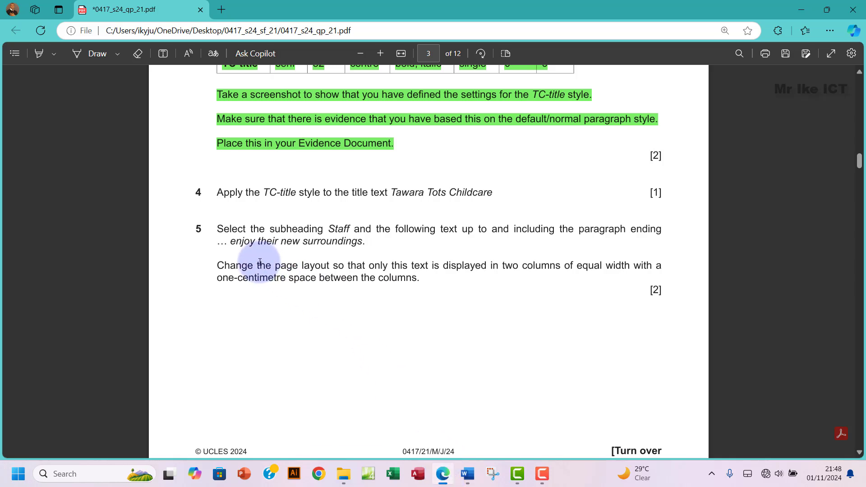
{"action": "left_click_drag", "start_coordinate": [257, 265], "coordinate": [287, 263]}
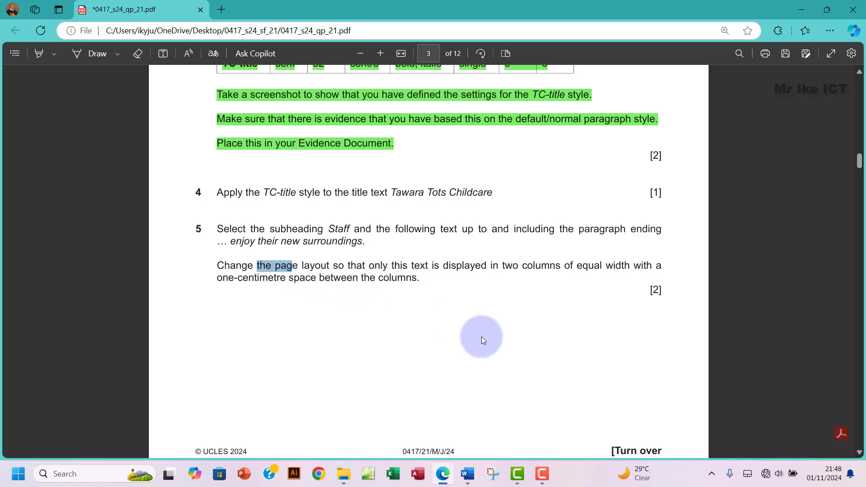
Step: Set the selected Staff text in two equal-width columns with 1 cm spacing via More Columns
{"action": "mouse_move", "coordinate": [473, 482]}
{"action": "left_click", "coordinate": [506, 412]}
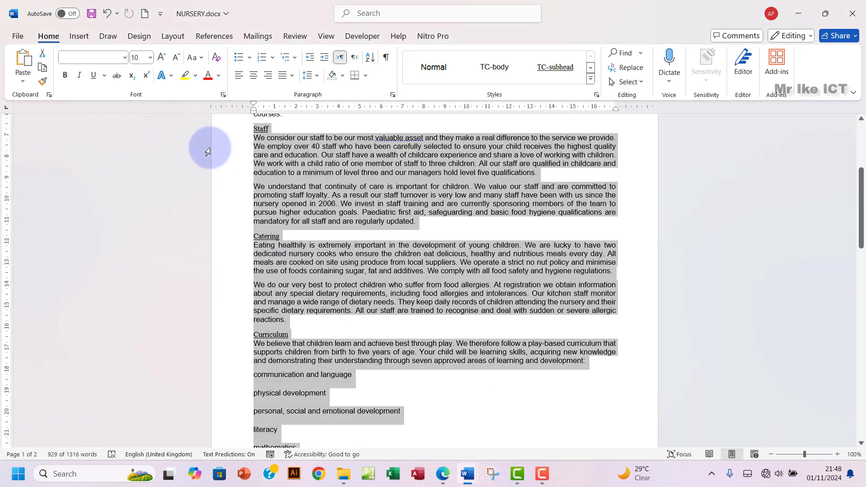
{"action": "scroll", "coordinate": [299, 232], "scroll_direction": "up", "scroll_amount": 1}
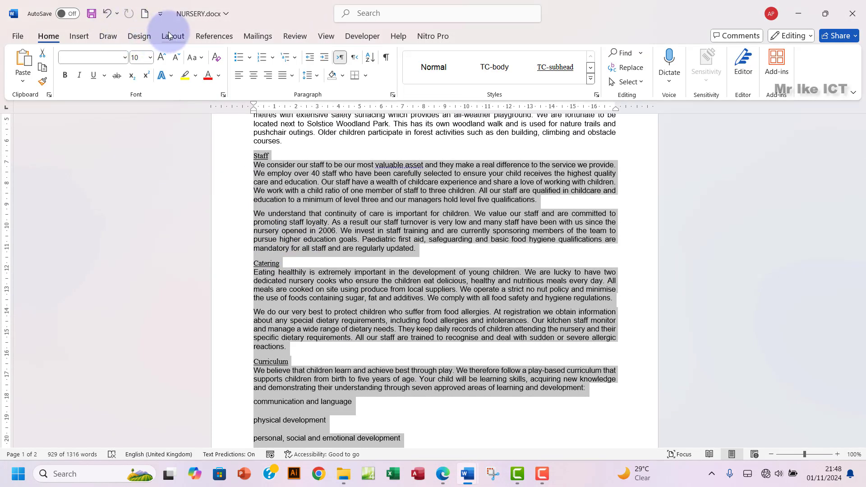
{"action": "left_click", "coordinate": [174, 36]}
{"action": "left_click", "coordinate": [115, 79]}
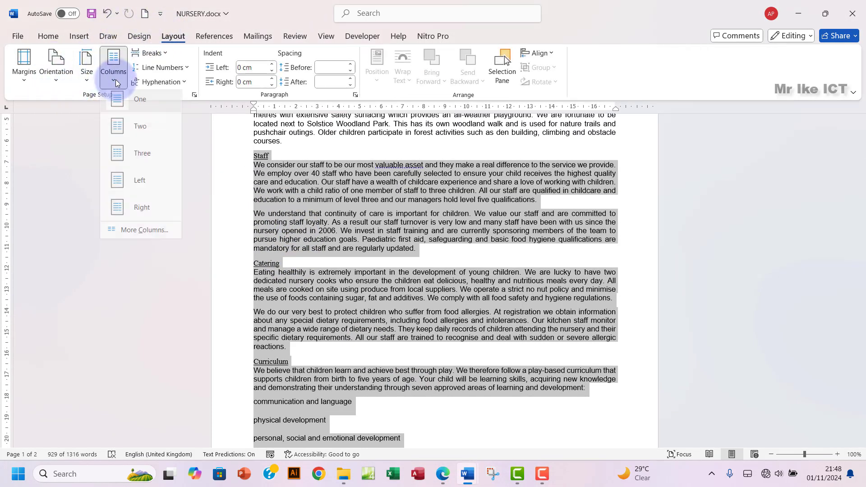
{"action": "left_click", "coordinate": [143, 239]}
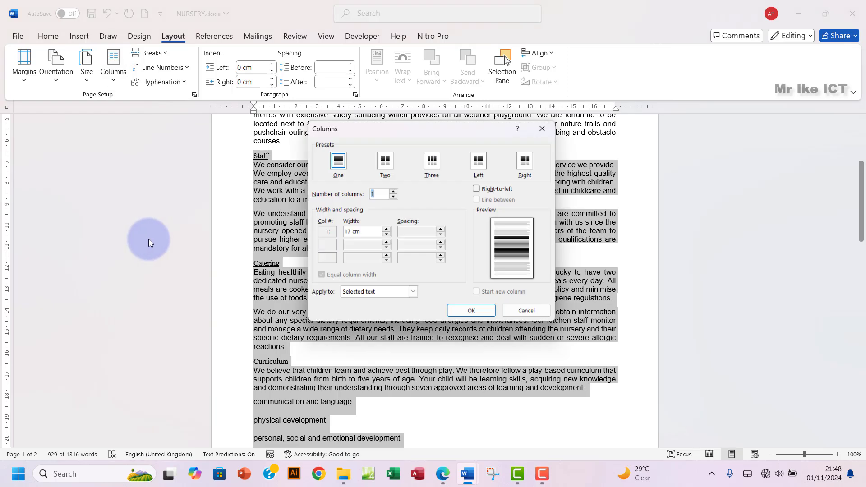
{"action": "left_click", "coordinate": [384, 163]}
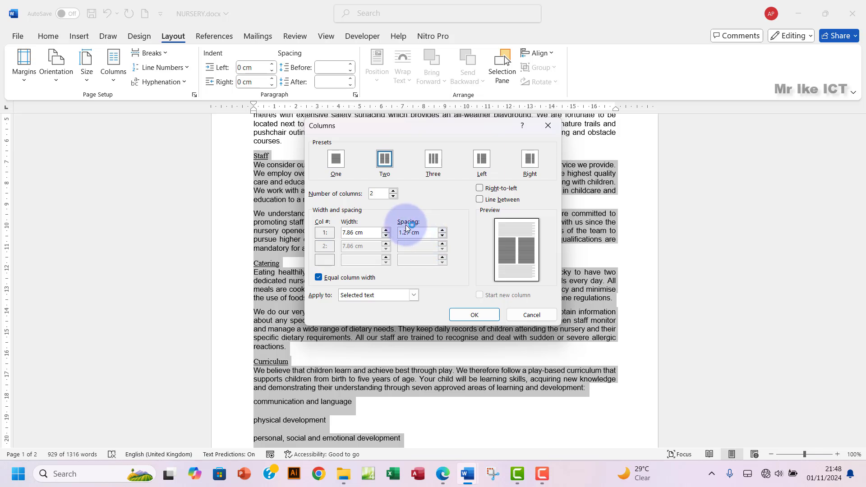
{"action": "left_click", "coordinate": [442, 237]}
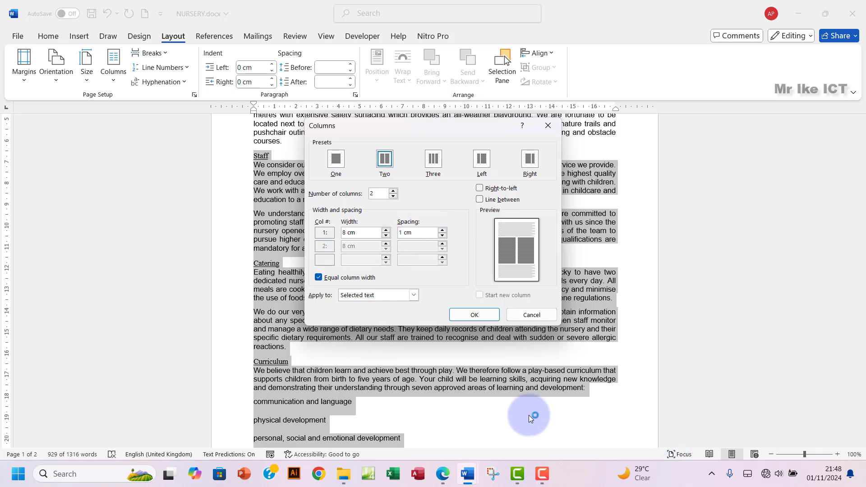
{"action": "left_click", "coordinate": [444, 479]}
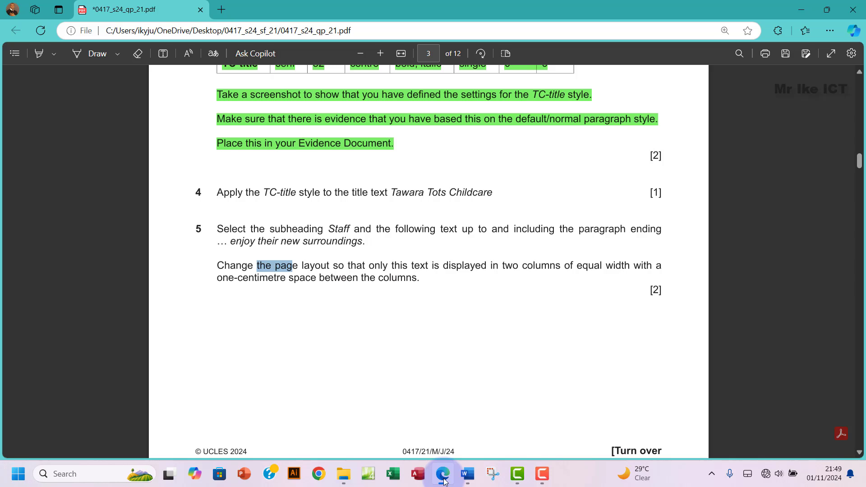
{"action": "mouse_move", "coordinate": [467, 474]}
{"action": "left_click", "coordinate": [490, 413]}
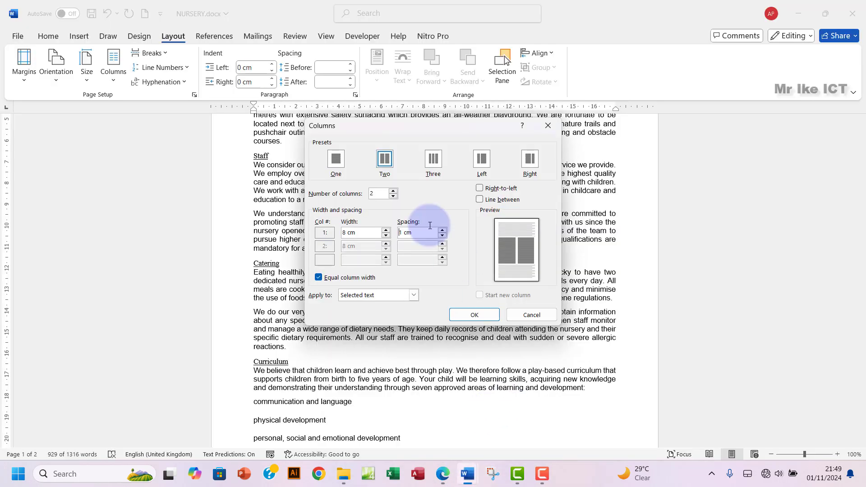
{"action": "left_click", "coordinate": [467, 314]}
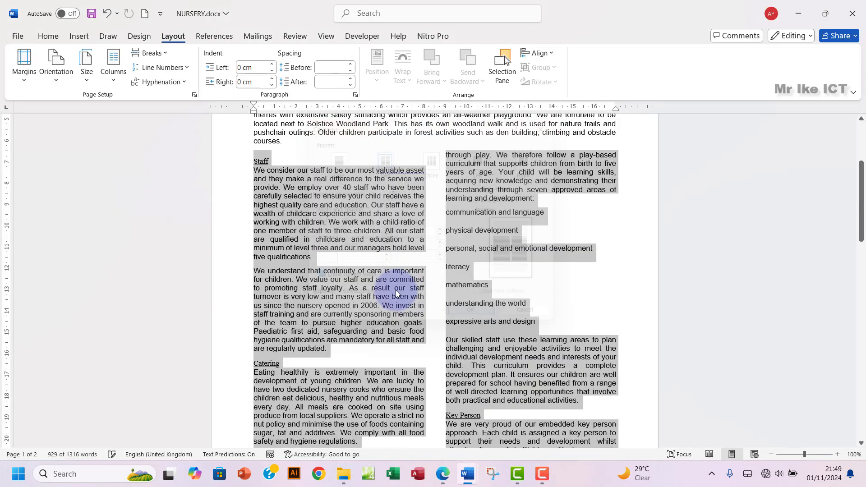
{"action": "scroll", "coordinate": [448, 330], "scroll_direction": "down", "scroll_amount": 3}
{"action": "scroll", "coordinate": [445, 329], "scroll_direction": "down", "scroll_amount": 9}
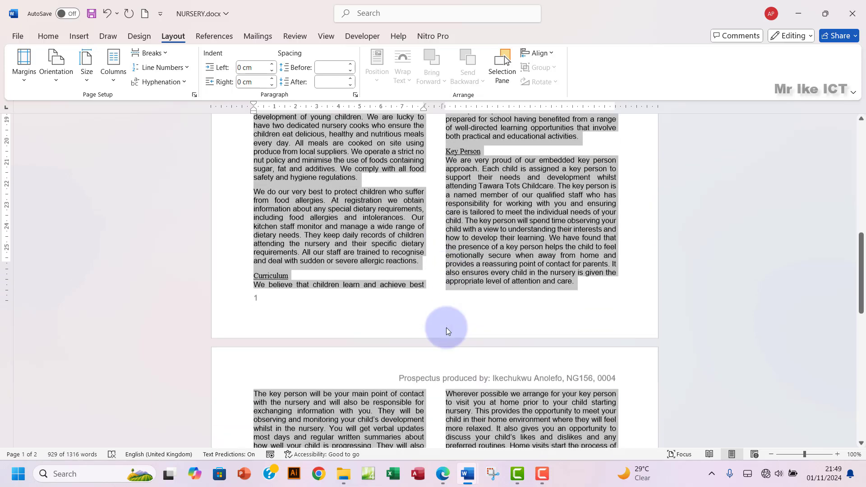
{"action": "scroll", "coordinate": [446, 329], "scroll_direction": "up", "scroll_amount": 3}
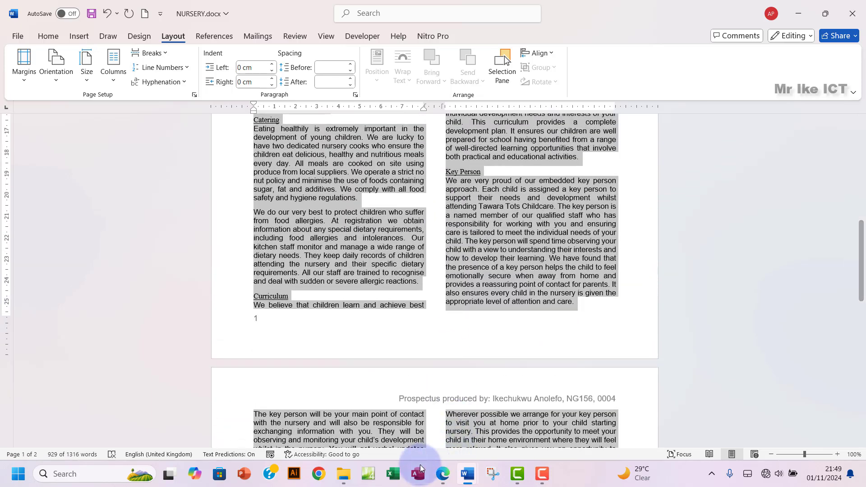
Step: Highlight exam questions 4 and 5 green in Edge, then scroll to question 6 on page 4
{"action": "left_click", "coordinate": [442, 474]}
{"action": "left_click_drag", "start_coordinate": [219, 192], "coordinate": [429, 284]}
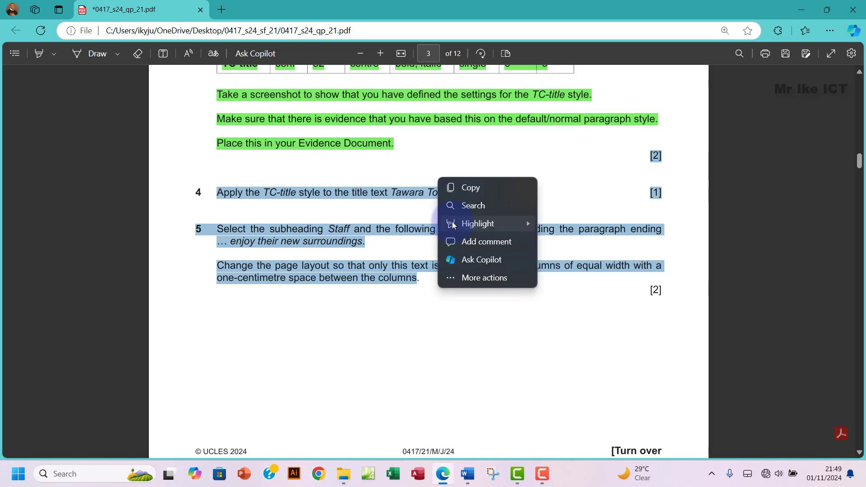
{"action": "mouse_move", "coordinate": [527, 225]}
{"action": "left_click", "coordinate": [567, 243]}
{"action": "scroll", "coordinate": [379, 280], "scroll_direction": "down", "scroll_amount": 10}
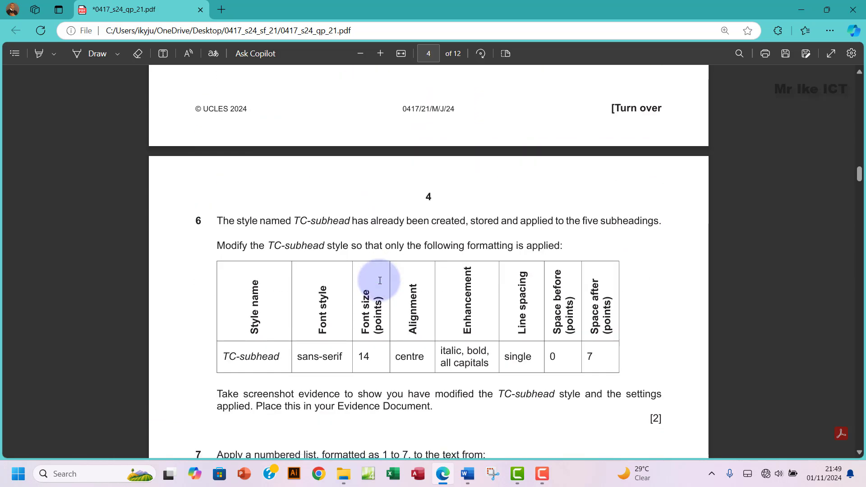
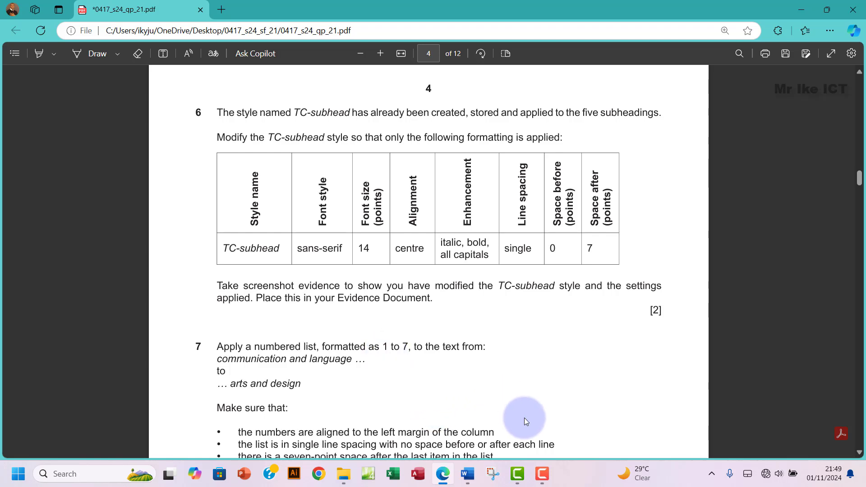
Step: Switch from the Edge question paper to the NURSERY.docx window in Word
{"action": "mouse_move", "coordinate": [468, 474]}
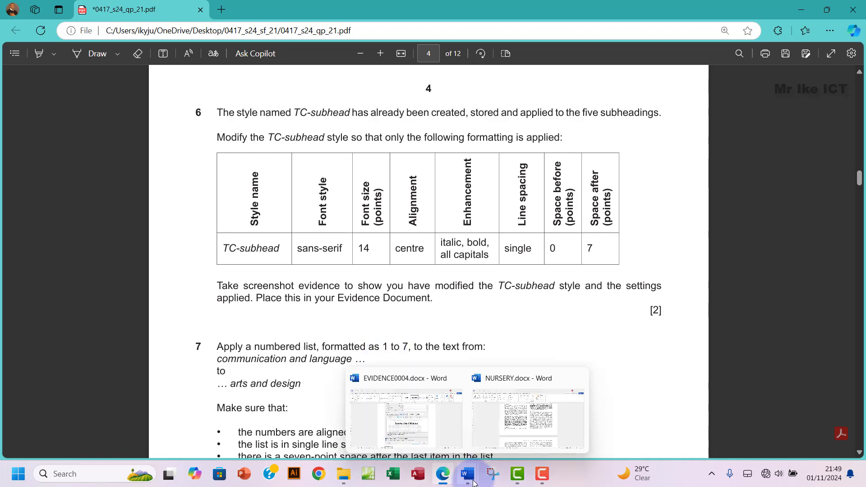
{"action": "left_click", "coordinate": [510, 420]}
Step: Apply the TC-subhead style from the Home Styles gallery to the Staff heading
{"action": "scroll", "coordinate": [348, 268], "scroll_direction": "up", "scroll_amount": 10}
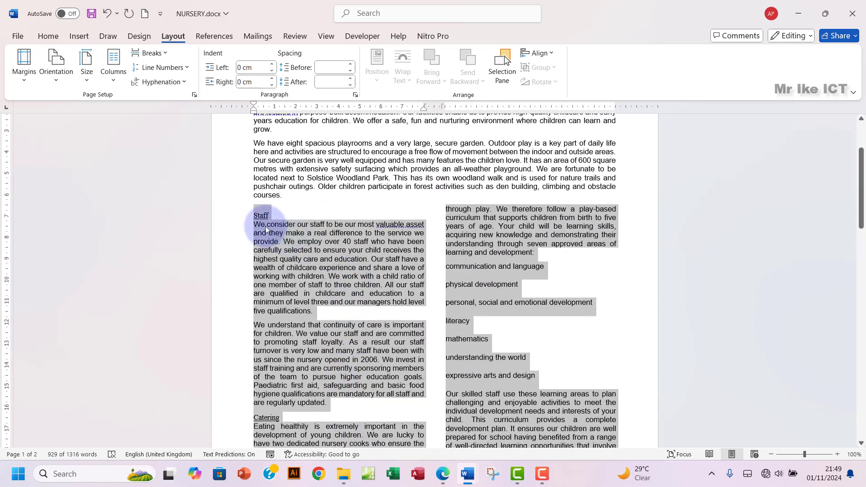
{"action": "left_click", "coordinate": [262, 215]}
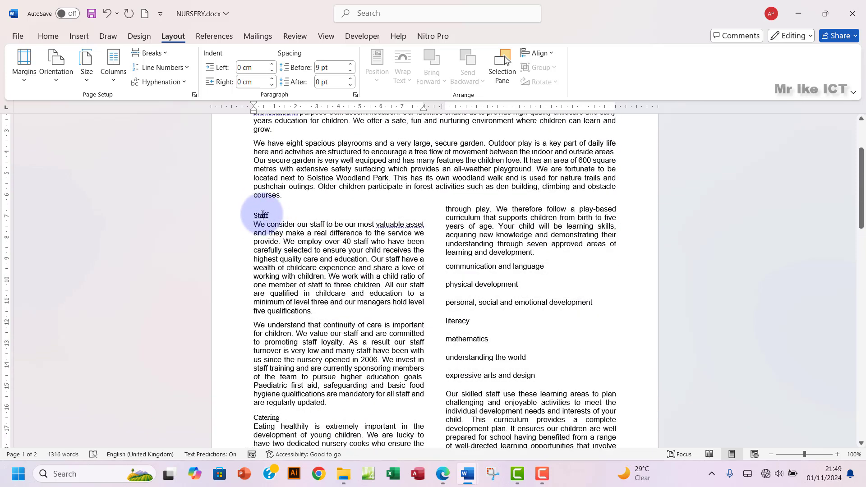
{"action": "left_click_drag", "start_coordinate": [271, 214], "coordinate": [255, 213]}
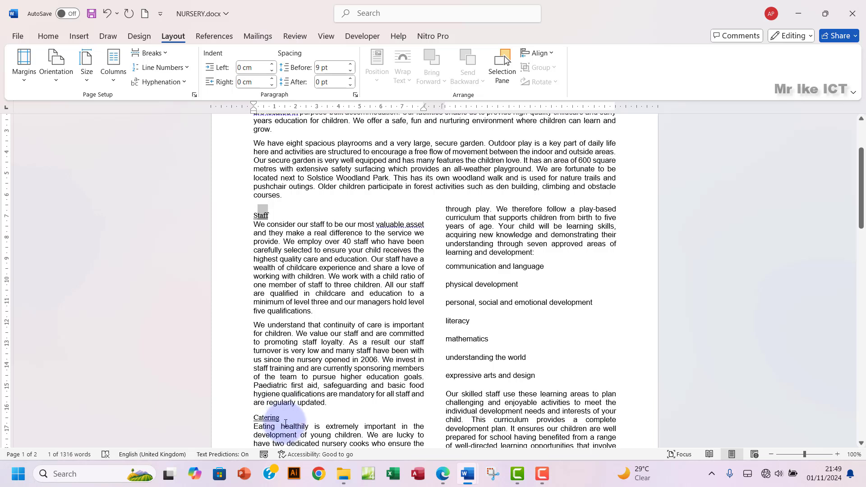
{"action": "left_click_drag", "start_coordinate": [286, 424], "coordinate": [258, 416]}
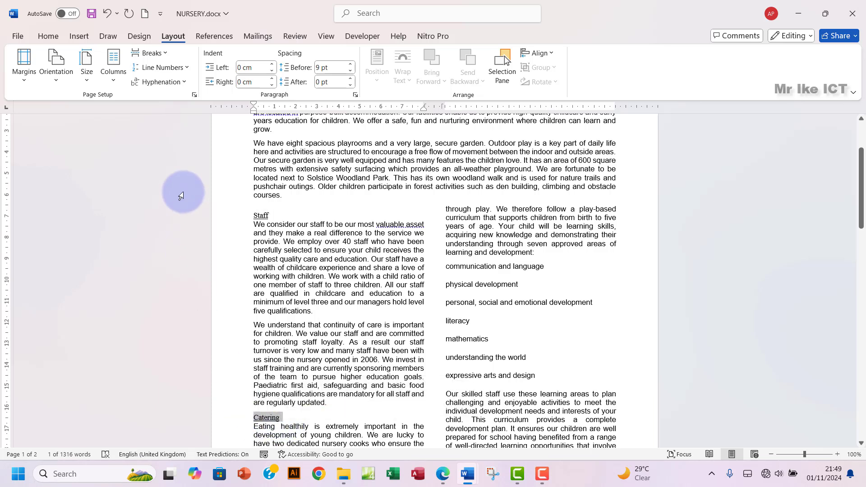
{"action": "left_click", "coordinate": [50, 37]}
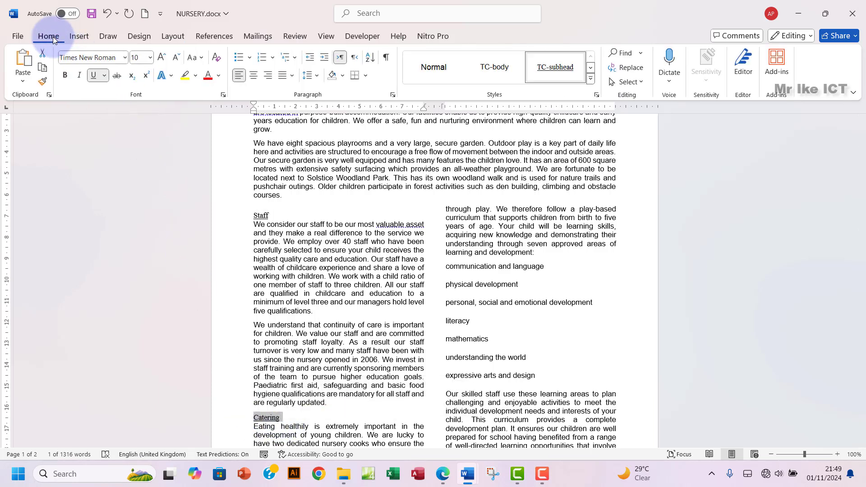
{"action": "left_click", "coordinate": [261, 217]}
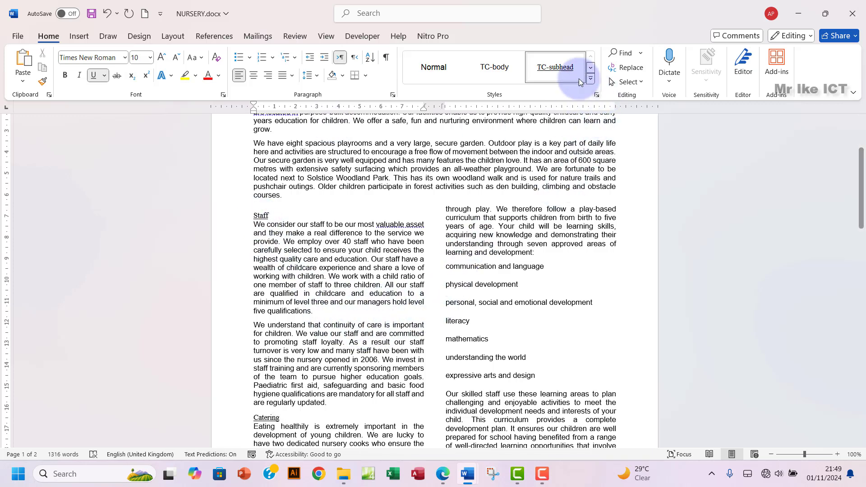
{"action": "left_click", "coordinate": [553, 70]}
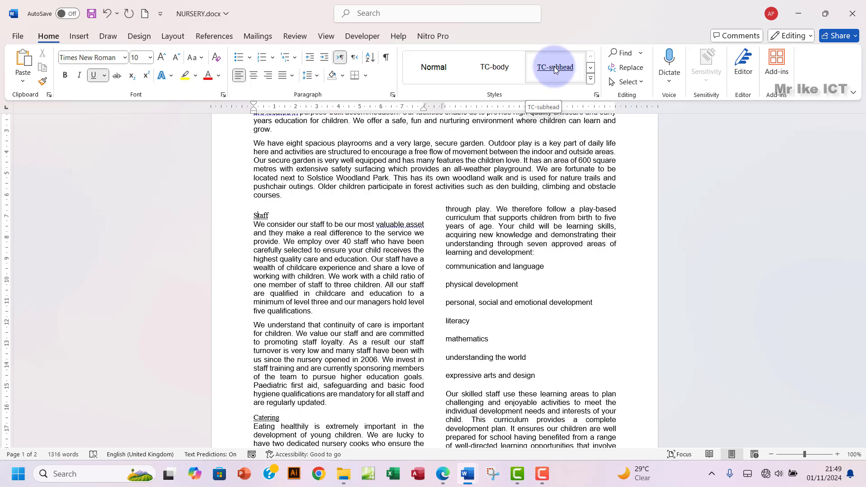
Step: Read question 6's TC-subhead formatting table in the exam paper, then return to NURSERY.docx
{"action": "left_click", "coordinate": [444, 474]}
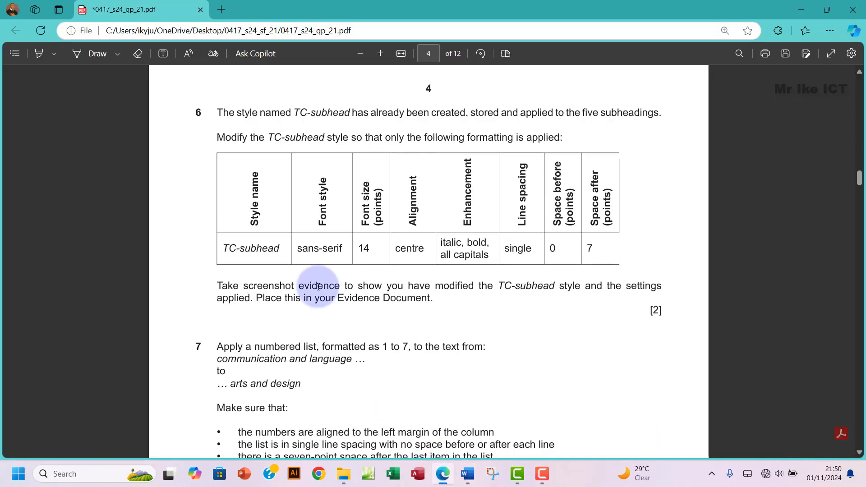
{"action": "left_click_drag", "start_coordinate": [255, 272], "coordinate": [611, 257]}
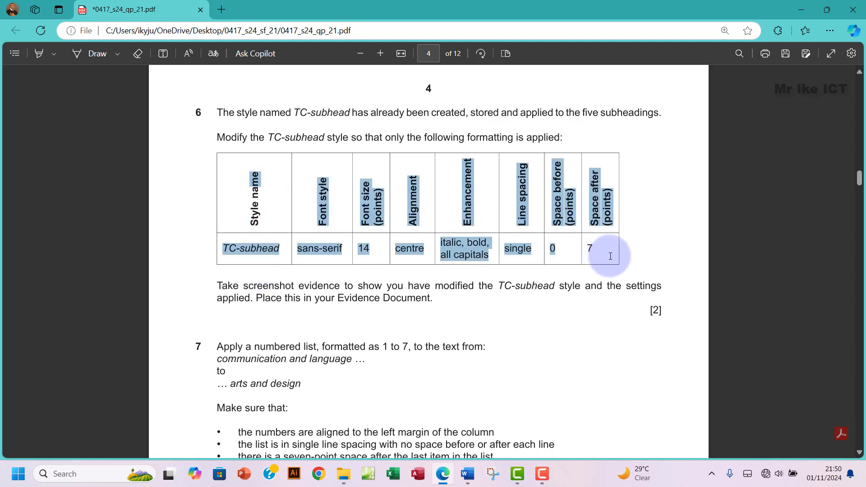
{"action": "left_click", "coordinate": [248, 247]}
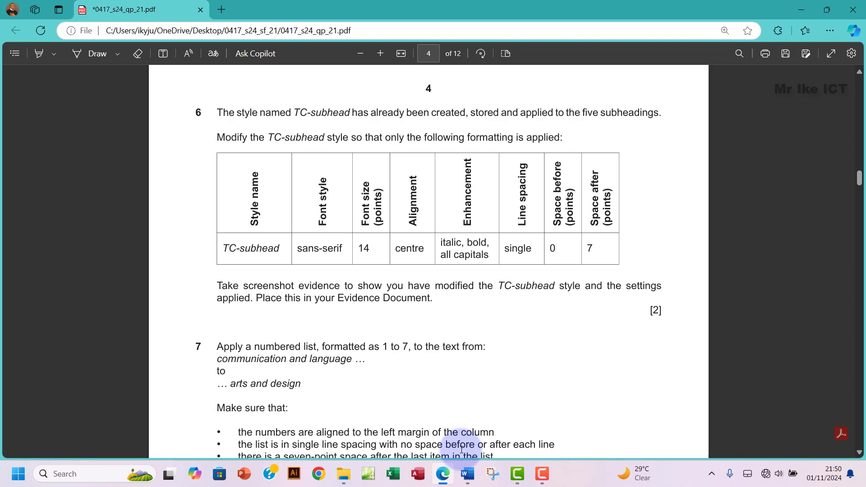
{"action": "mouse_move", "coordinate": [468, 473]}
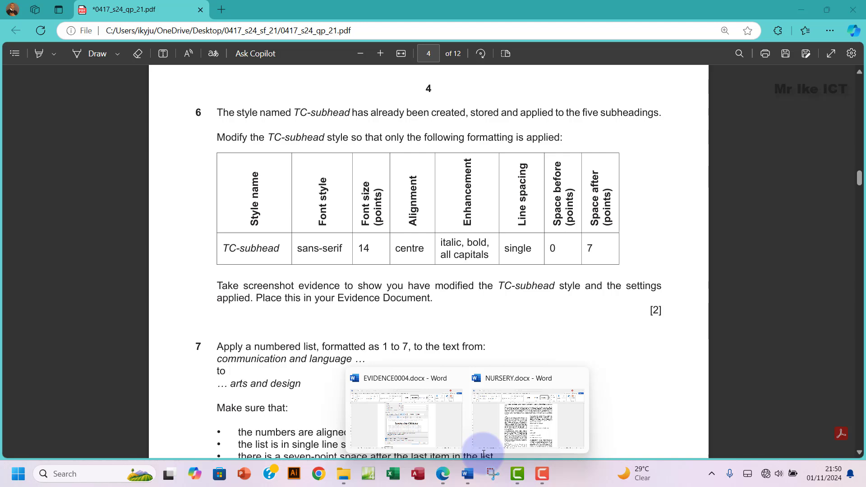
{"action": "left_click", "coordinate": [504, 428]}
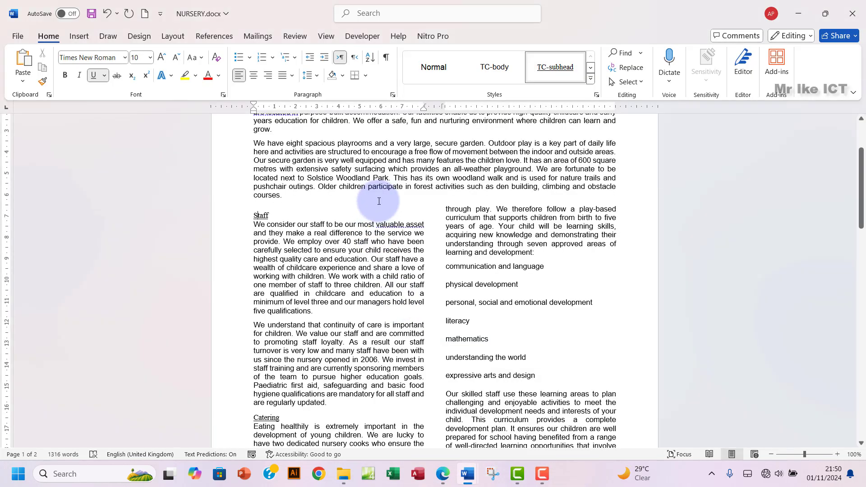
Step: Open Modify Style for TC-subhead and set its font to Arial
{"action": "left_click", "coordinate": [597, 95]}
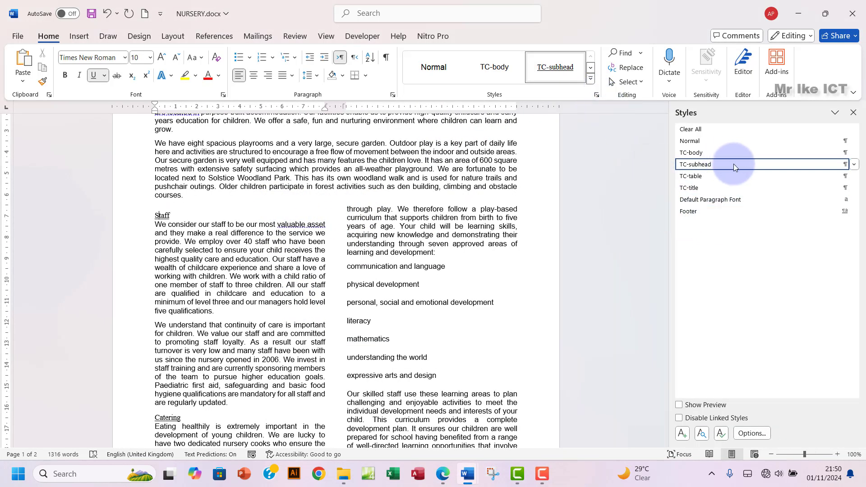
{"action": "left_click", "coordinate": [854, 165]}
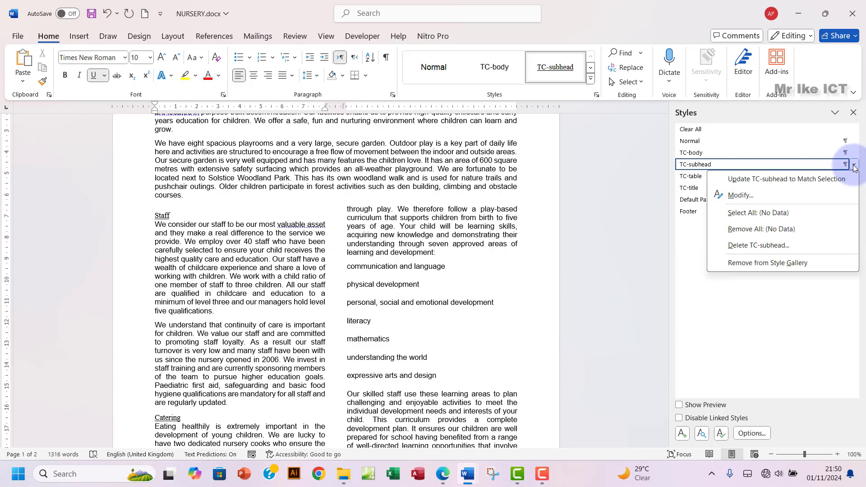
{"action": "left_click", "coordinate": [735, 195]}
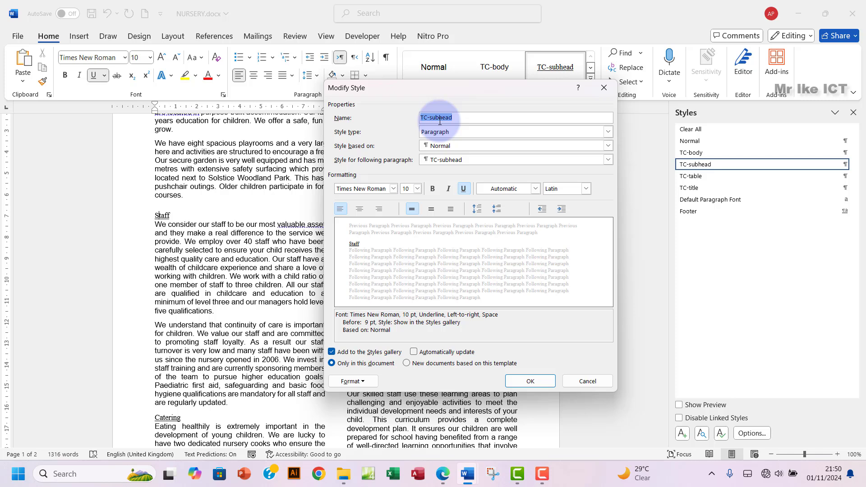
{"action": "left_click", "coordinate": [444, 474]}
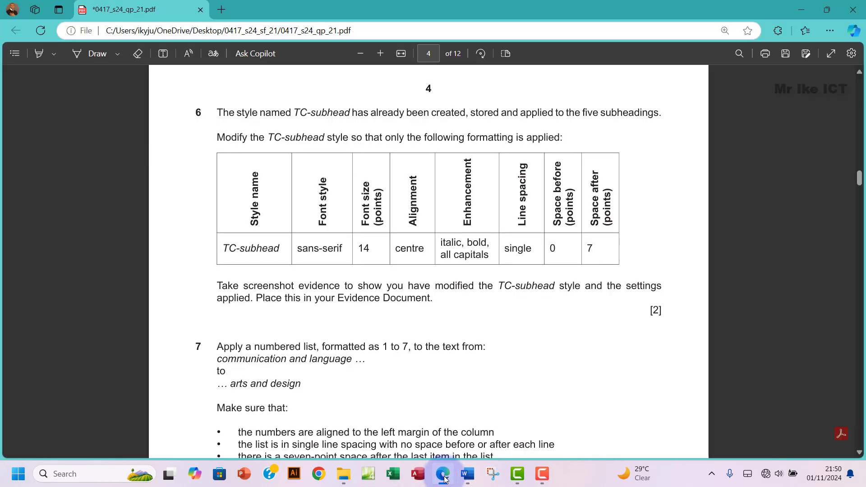
{"action": "left_click", "coordinate": [444, 477]}
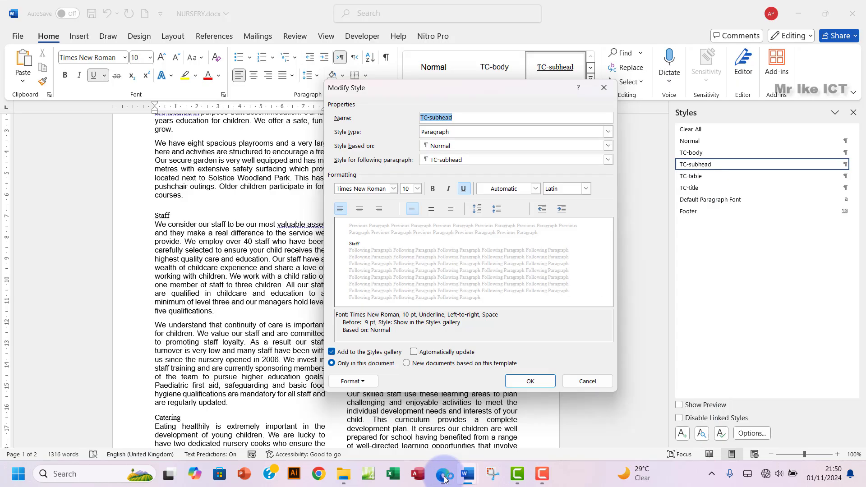
{"action": "left_click", "coordinate": [394, 188]}
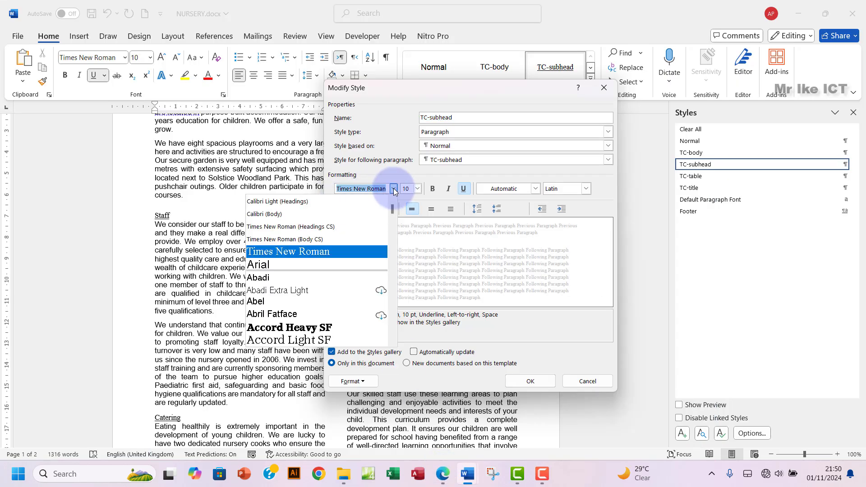
{"action": "left_click", "coordinate": [285, 265]}
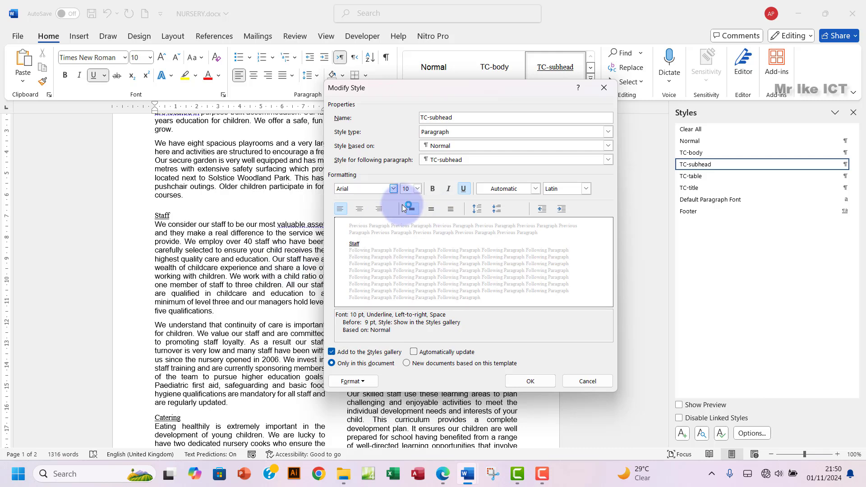
{"action": "left_click", "coordinate": [443, 477]}
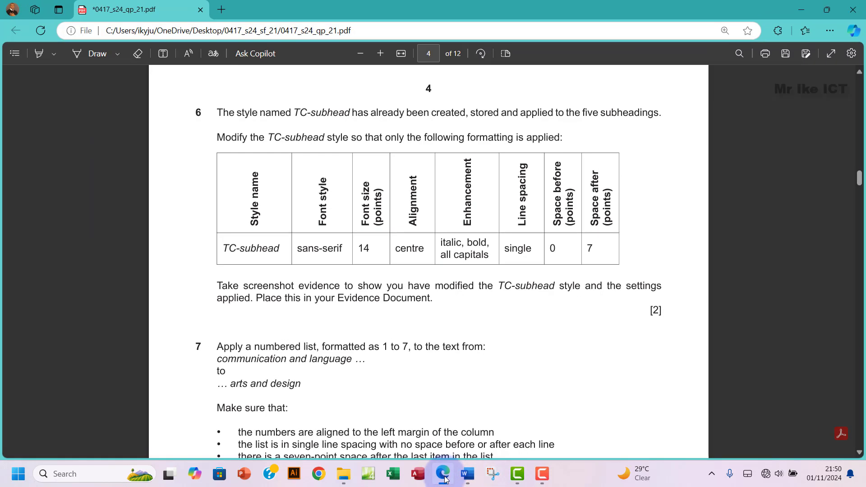
{"action": "left_click", "coordinate": [444, 477]}
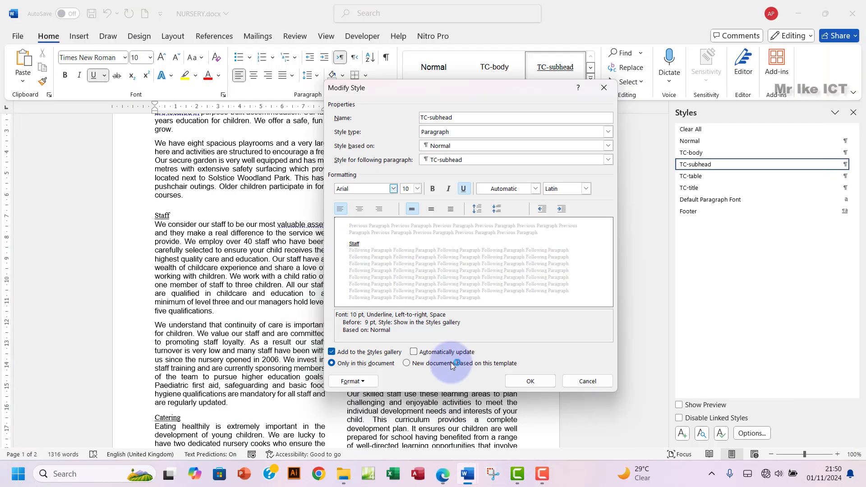
Step: Make TC-subhead 14 pt, centre-aligned, bold and italic
{"action": "left_click", "coordinate": [416, 189]}
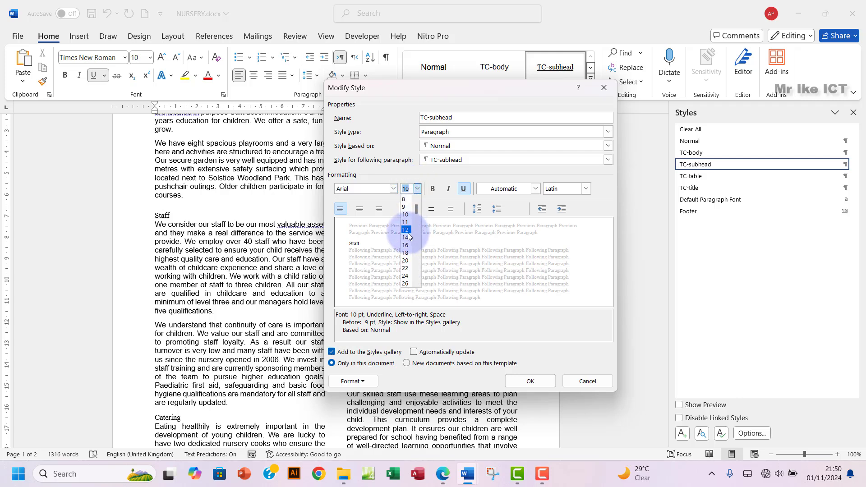
{"action": "left_click", "coordinate": [409, 237]}
{"action": "left_click", "coordinate": [442, 476]}
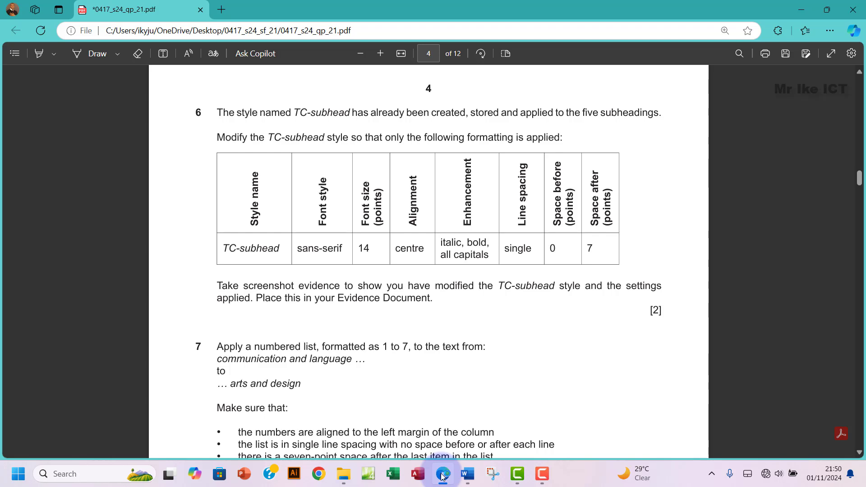
{"action": "left_click", "coordinate": [443, 476]}
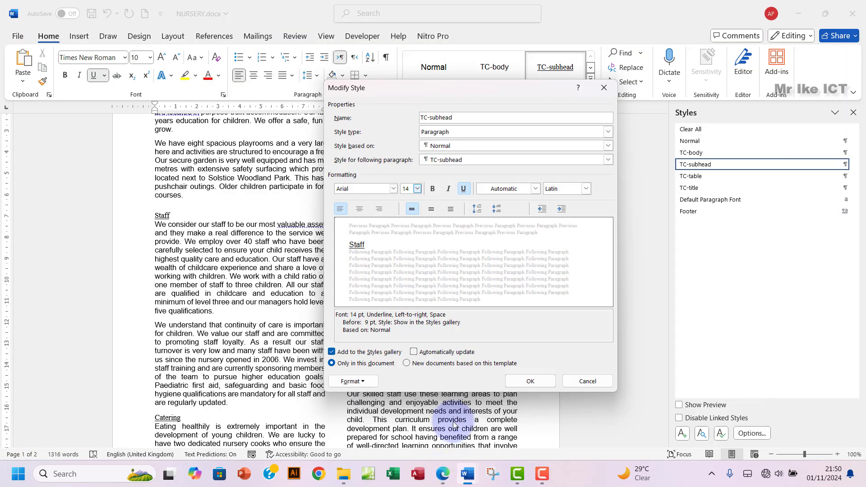
{"action": "left_click", "coordinate": [360, 208]}
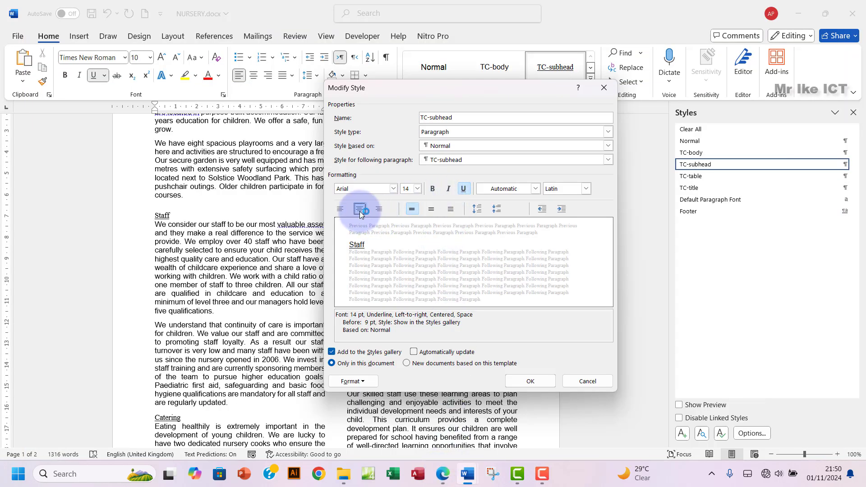
{"action": "left_click", "coordinate": [446, 480]}
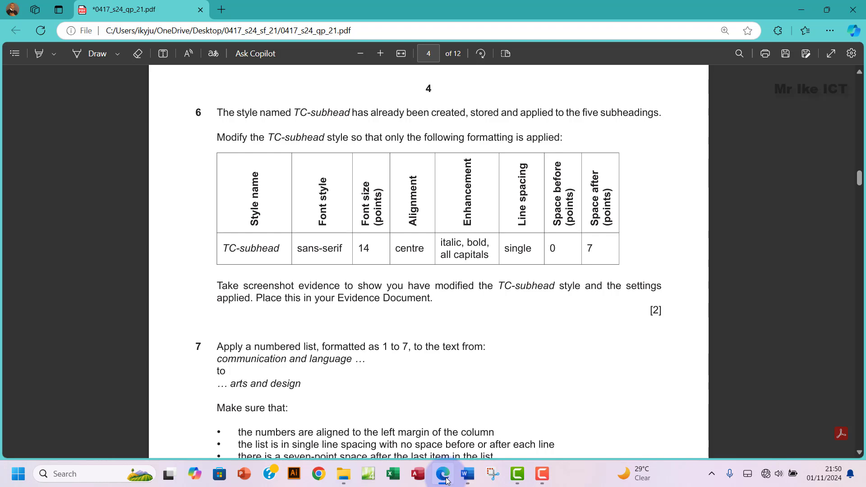
{"action": "left_click", "coordinate": [445, 480]}
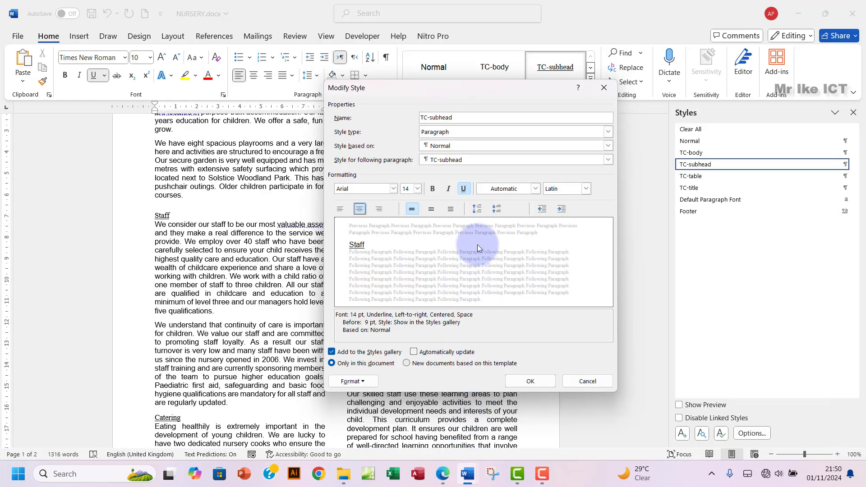
{"action": "left_click", "coordinate": [432, 189]}
{"action": "left_click", "coordinate": [448, 189]}
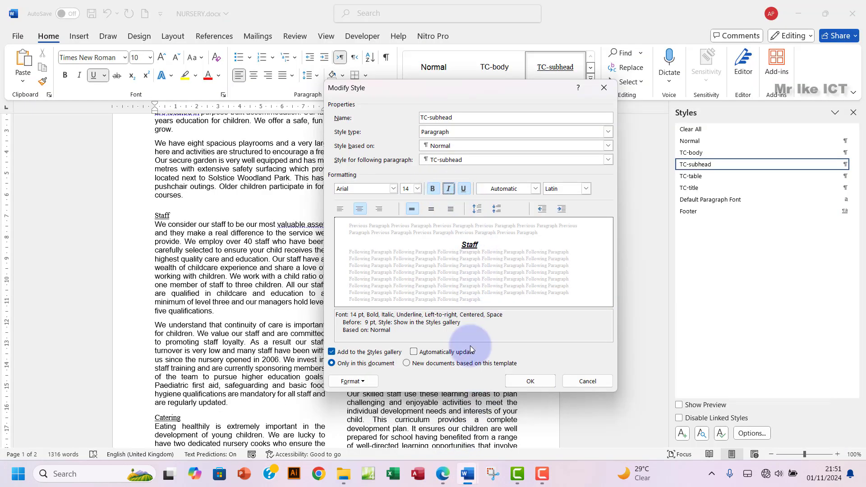
{"action": "left_click", "coordinate": [442, 479]}
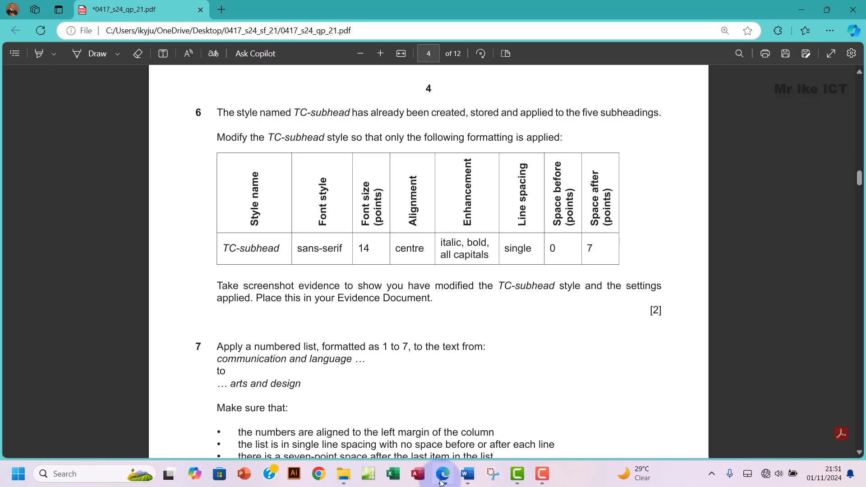
{"action": "left_click", "coordinate": [442, 481]}
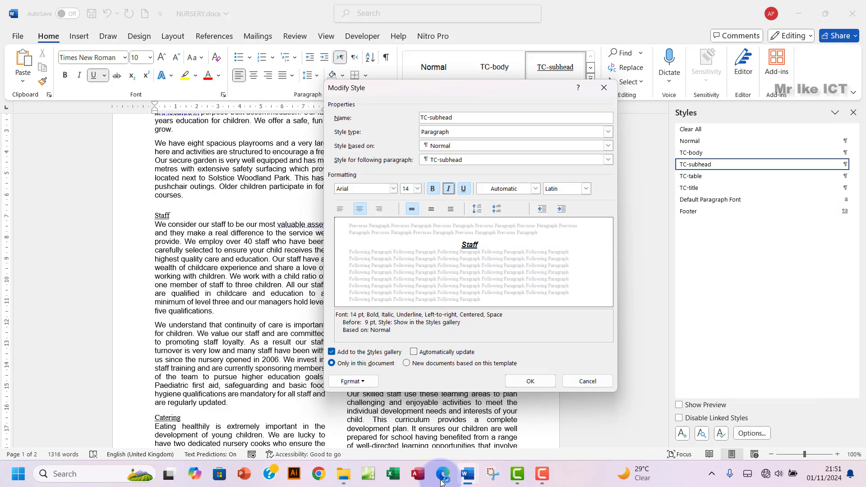
Step: Turn on All caps in the TC-subhead style's font settings
{"action": "left_click", "coordinate": [350, 382]}
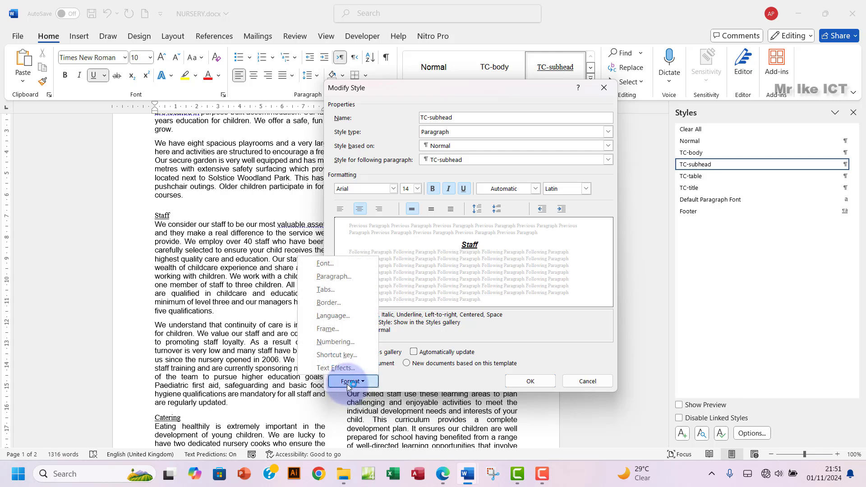
{"action": "left_click", "coordinate": [332, 261]}
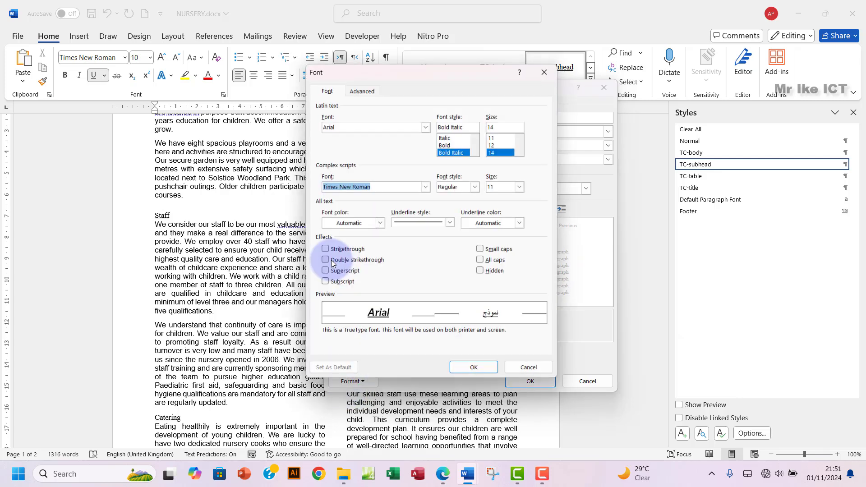
{"action": "left_click", "coordinate": [484, 263]}
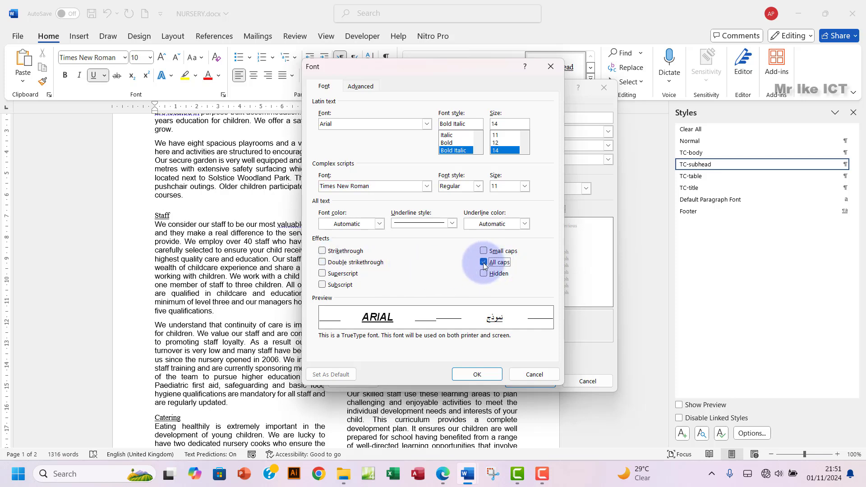
{"action": "left_click", "coordinate": [477, 374]}
{"action": "left_click", "coordinate": [444, 474]}
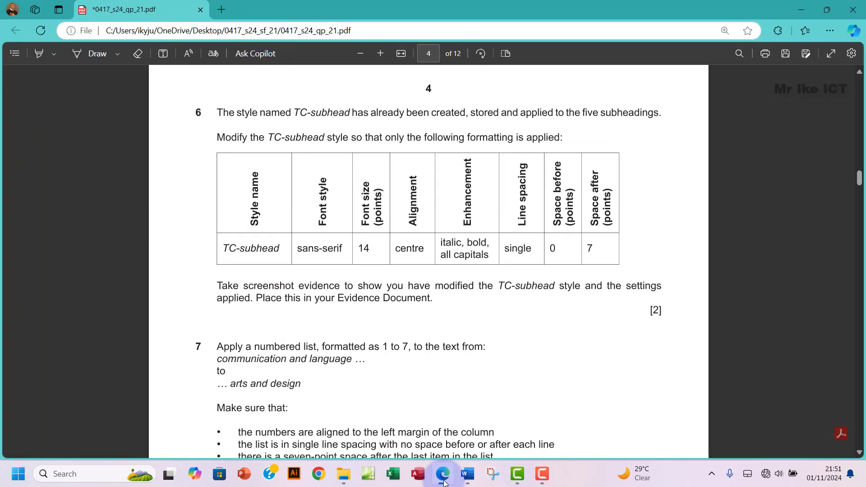
{"action": "left_click", "coordinate": [444, 481]}
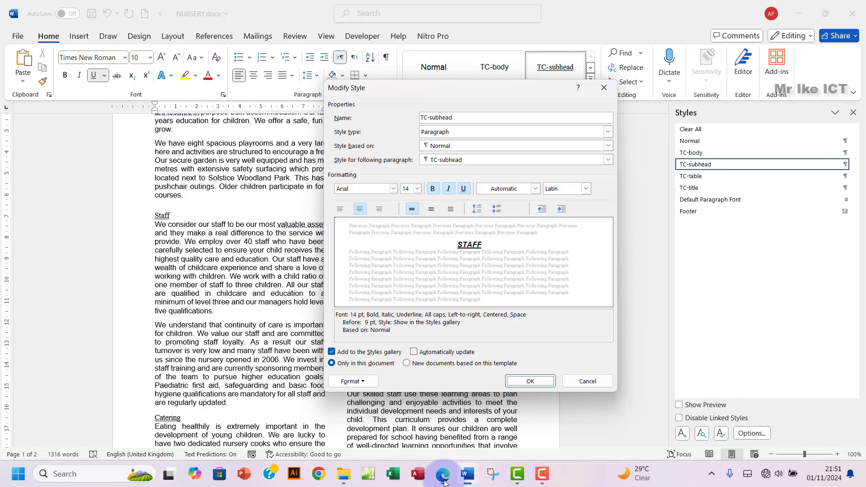
Step: Set TC-subhead paragraph spacing to 0 pt before, 7 pt after, single line spacing
{"action": "left_click", "coordinate": [353, 382]}
{"action": "left_click", "coordinate": [330, 277]}
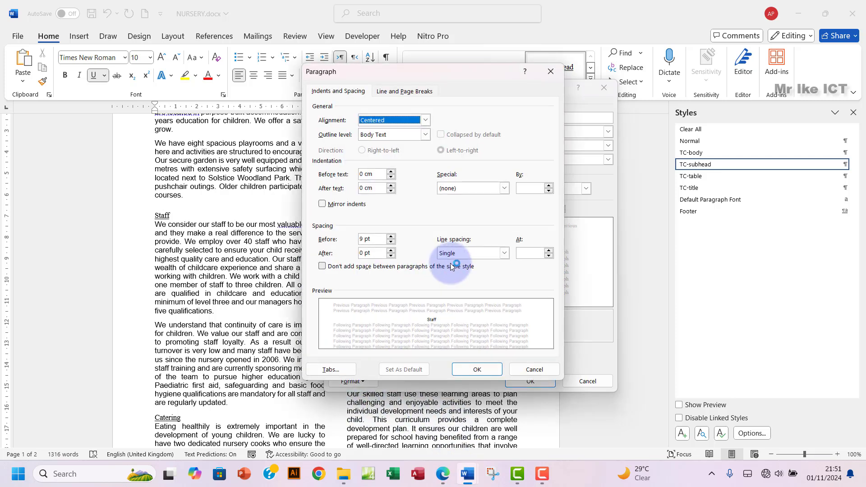
{"action": "left_click", "coordinate": [442, 482]}
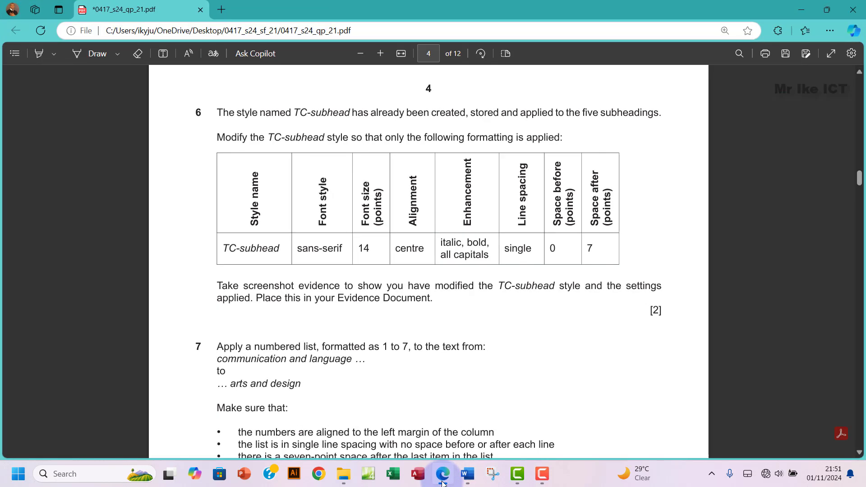
{"action": "left_click", "coordinate": [442, 482]}
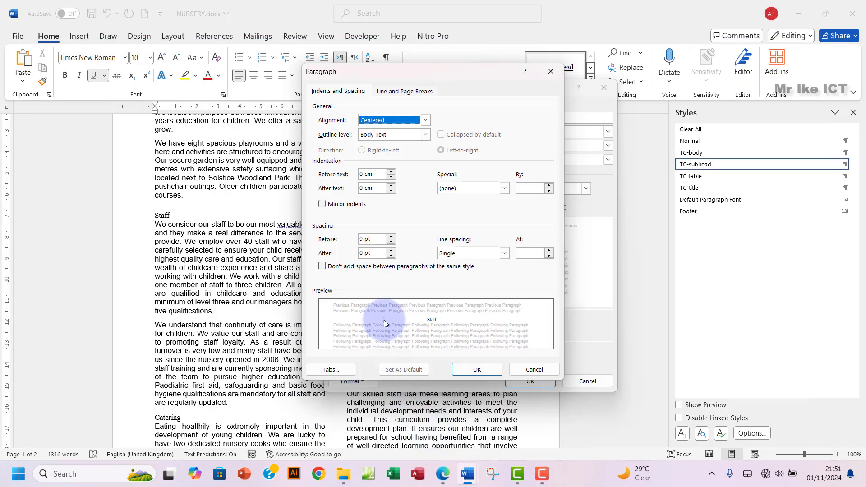
{"action": "left_click_drag", "start_coordinate": [364, 239], "coordinate": [350, 240]}
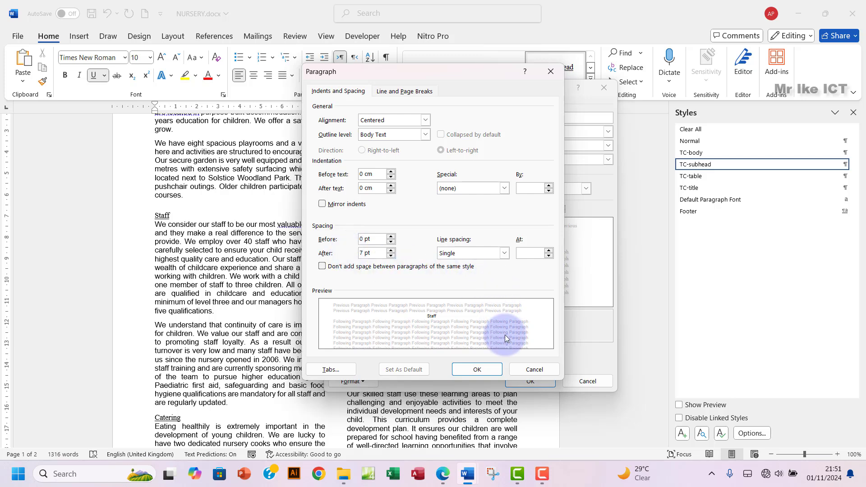
{"action": "left_click", "coordinate": [479, 369]}
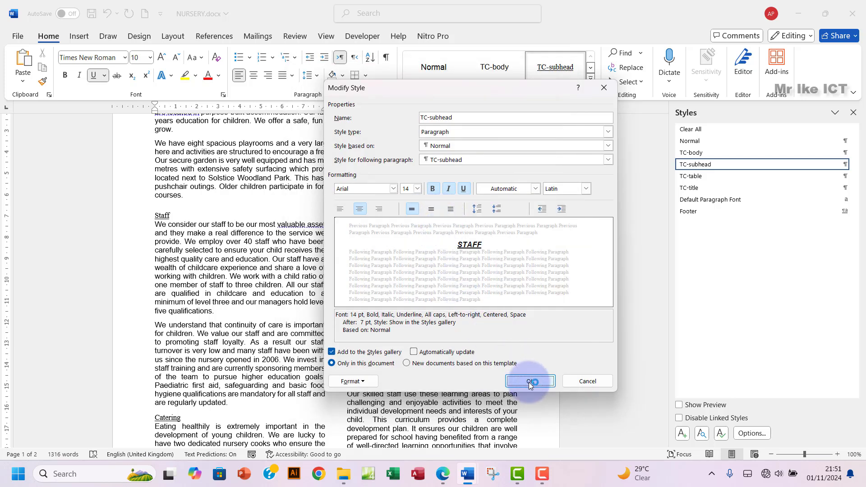
Step: Save the modified TC-subhead style after a last check against the exam paper
{"action": "left_click", "coordinate": [445, 481]}
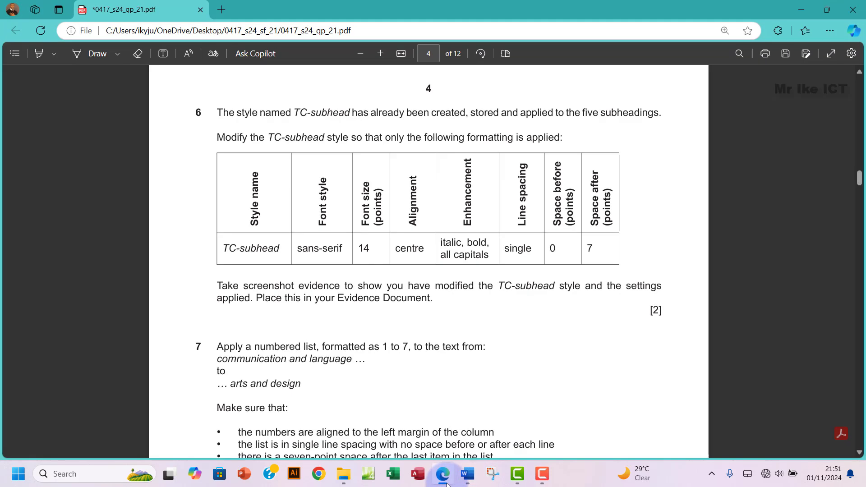
{"action": "left_click", "coordinate": [446, 484]}
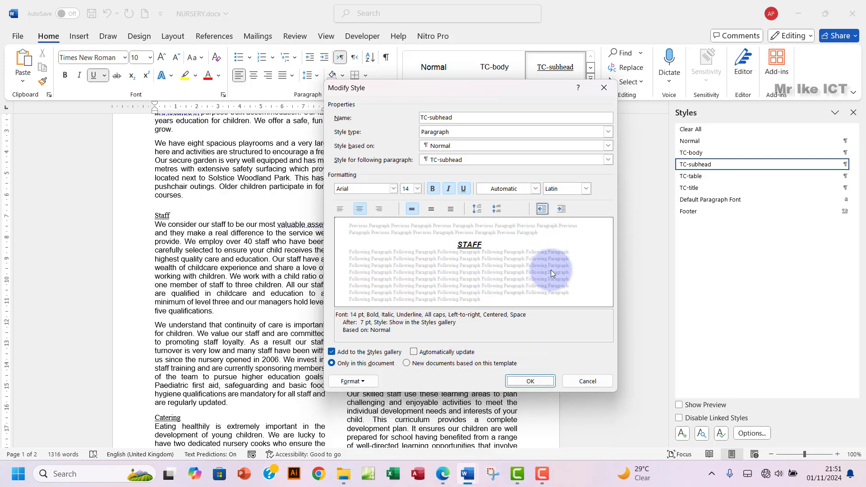
{"action": "left_click", "coordinate": [541, 381]}
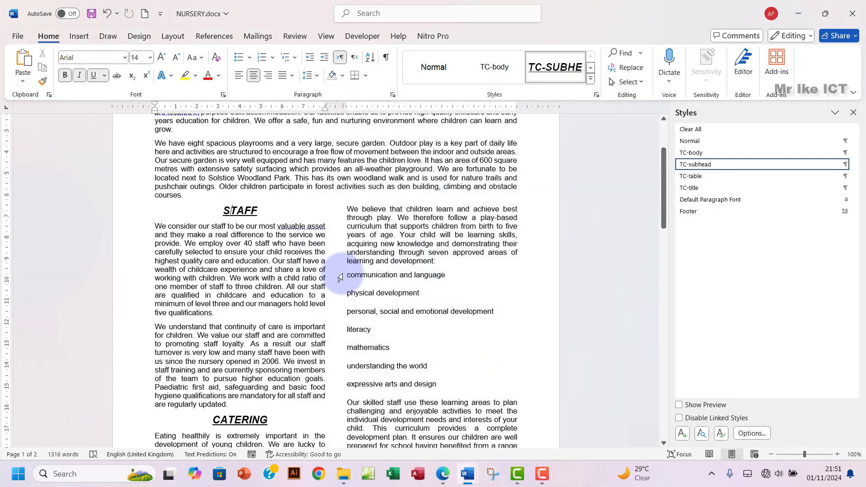
Step: Check that the STAFF and CATERING subheadings updated, then go back to the exam paper
{"action": "scroll", "coordinate": [374, 291], "scroll_direction": "down", "scroll_amount": 5}
{"action": "scroll", "coordinate": [374, 296], "scroll_direction": "down", "scroll_amount": 10}
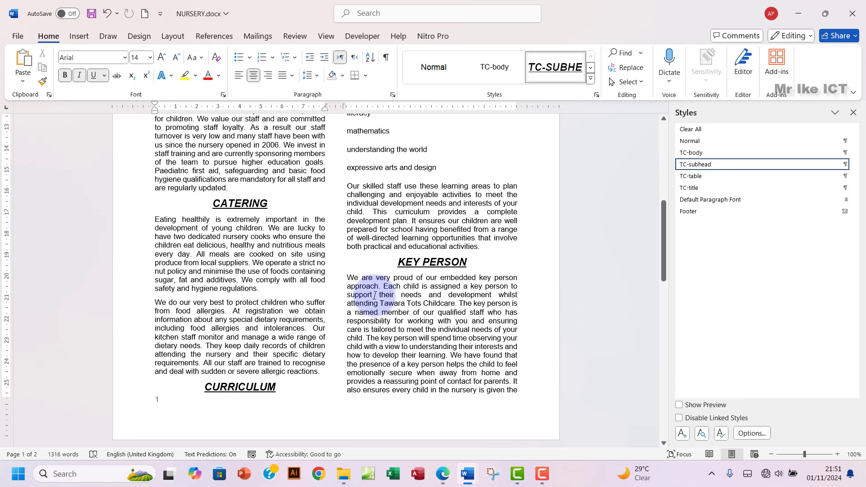
{"action": "scroll", "coordinate": [376, 298], "scroll_direction": "down", "scroll_amount": 10}
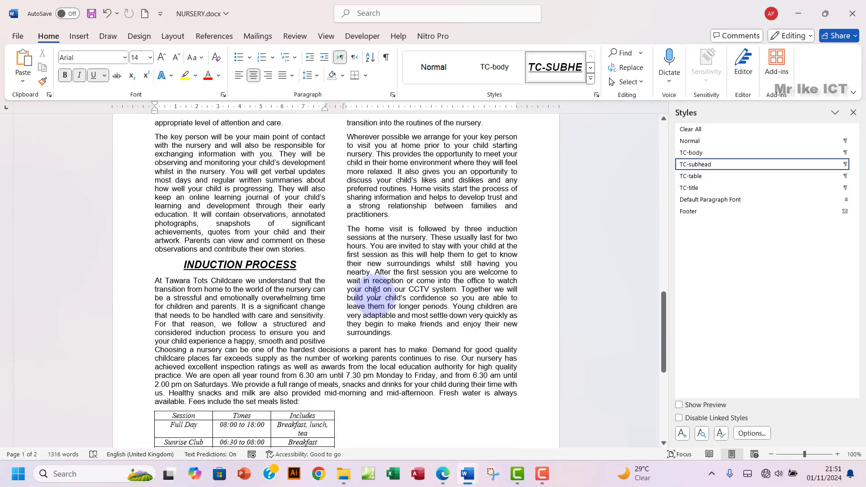
{"action": "scroll", "coordinate": [375, 296], "scroll_direction": "up", "scroll_amount": 20}
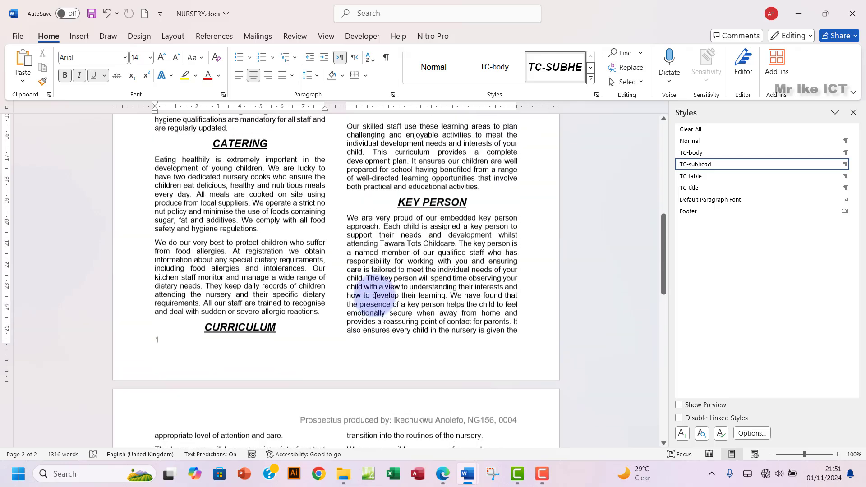
{"action": "scroll", "coordinate": [370, 296], "scroll_direction": "up", "scroll_amount": 2}
{"action": "scroll", "coordinate": [368, 291], "scroll_direction": "down", "scroll_amount": 2}
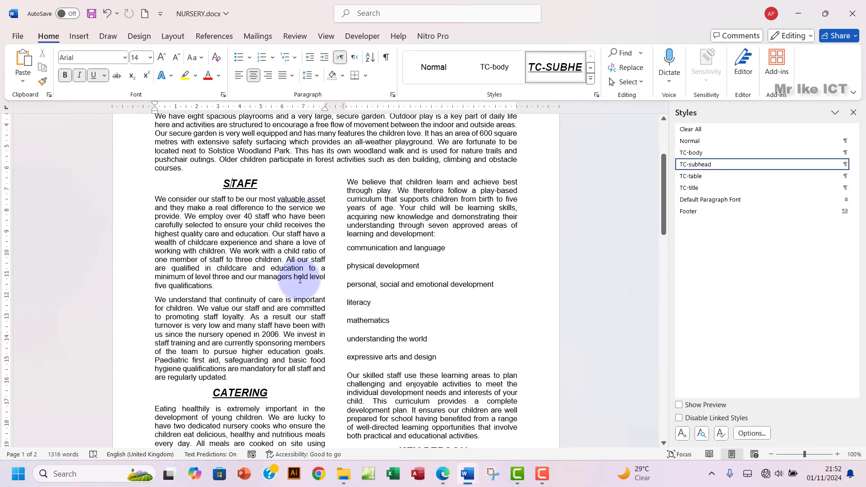
{"action": "left_click", "coordinate": [437, 474]}
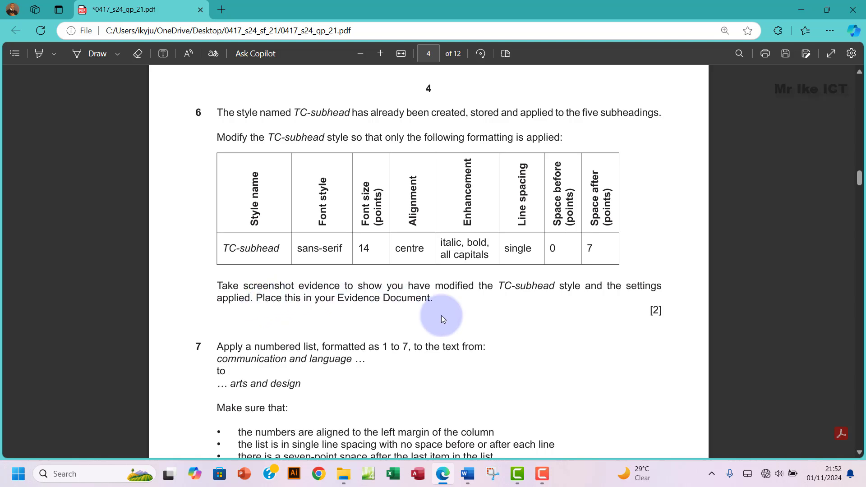
Step: Bring the NURSERY.docx window in Word back to the front
{"action": "mouse_move", "coordinate": [469, 479]}
{"action": "left_click", "coordinate": [494, 408]}
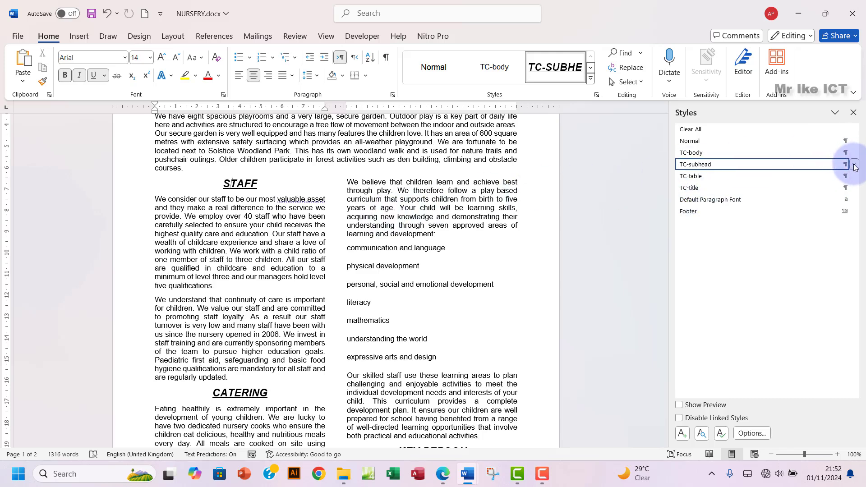
Step: Reopen TC-subhead's Modify Style dialog and screenshot its settings
{"action": "left_click", "coordinate": [855, 166]}
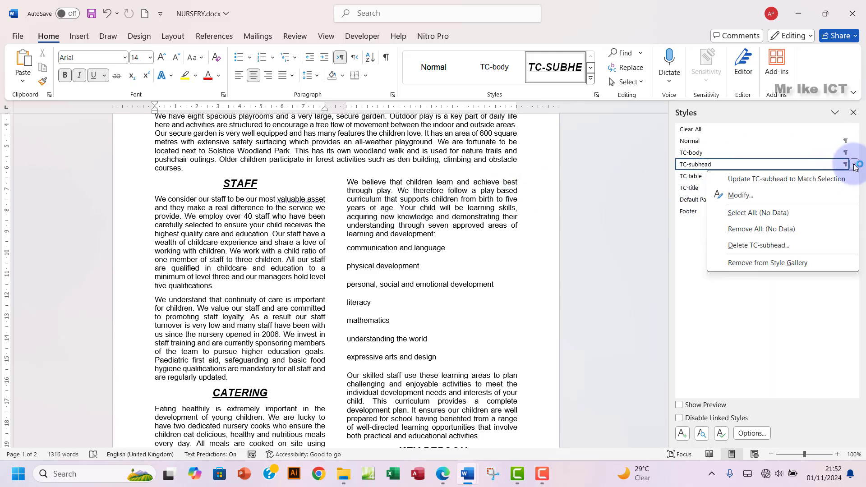
{"action": "left_click", "coordinate": [756, 199]}
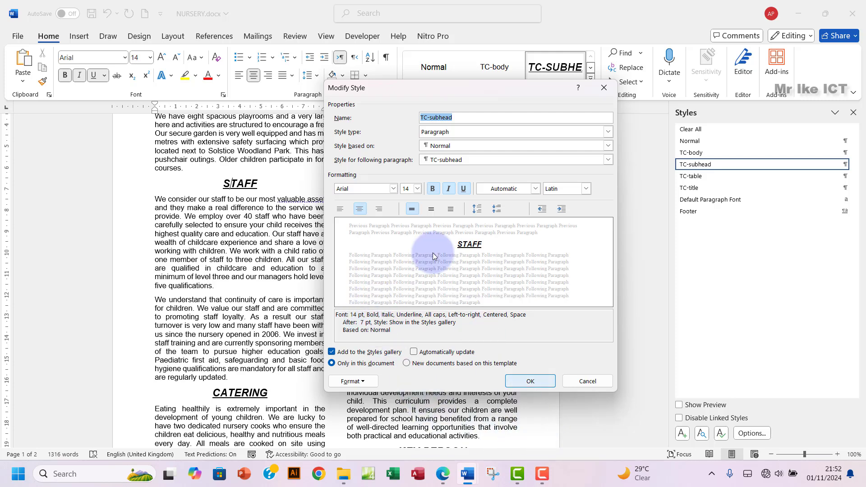
{"action": "key", "text": "super+shift+s"}
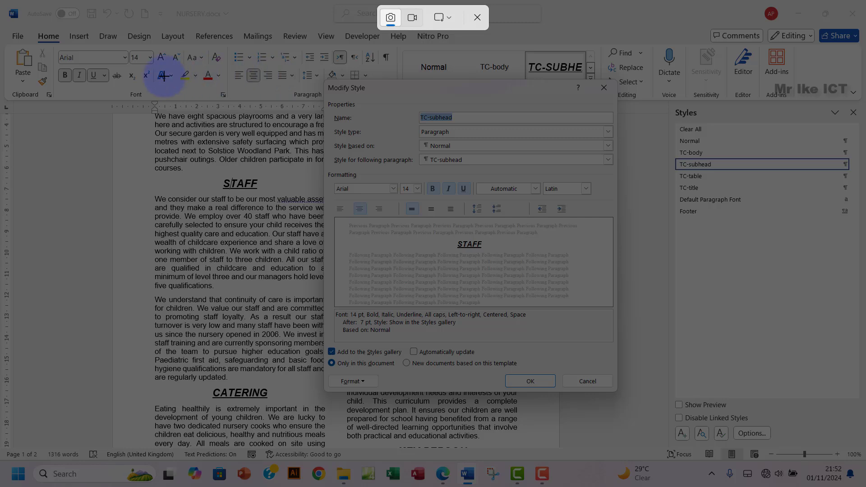
{"action": "left_click_drag", "start_coordinate": [154, 77], "coordinate": [618, 392]}
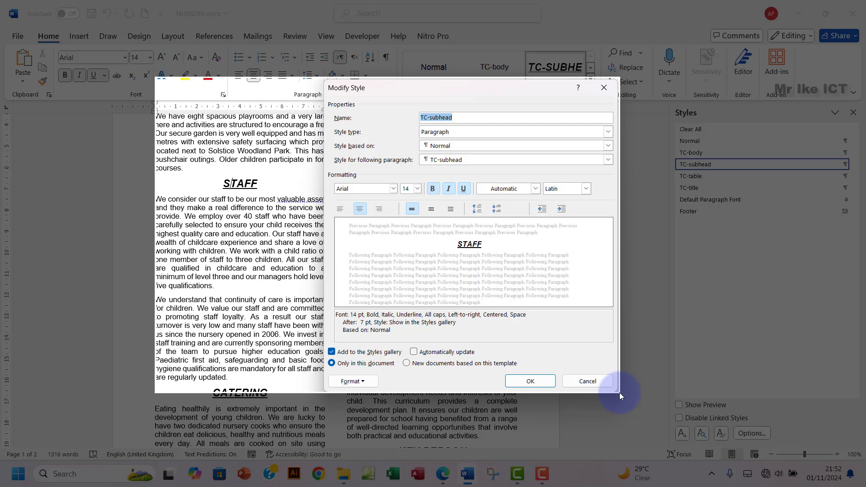
{"action": "left_click_drag", "start_coordinate": [619, 392], "coordinate": [619, 392]}
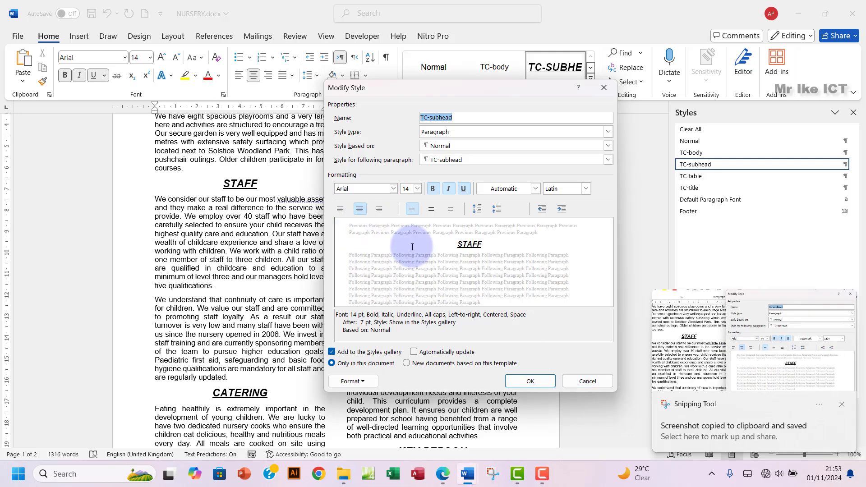
Step: Close the TC-subhead Modify Style dialog with OK after checking the exam paper
{"action": "mouse_move", "coordinate": [465, 479]}
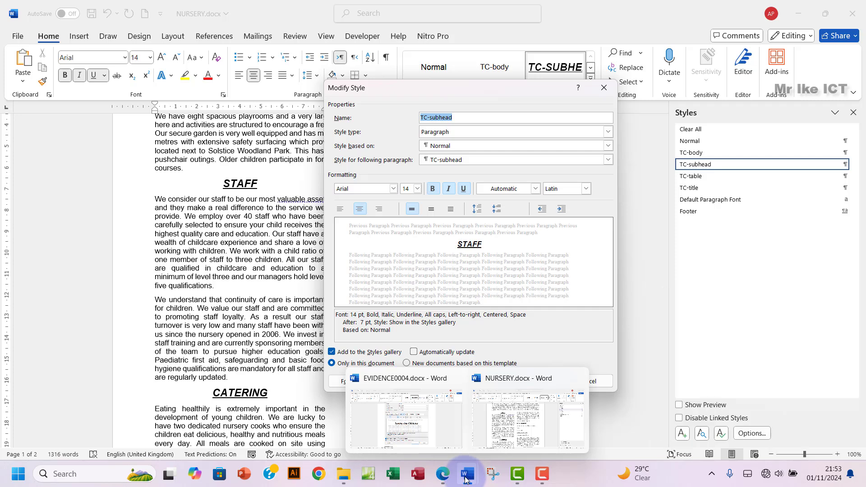
{"action": "left_click", "coordinate": [443, 474]}
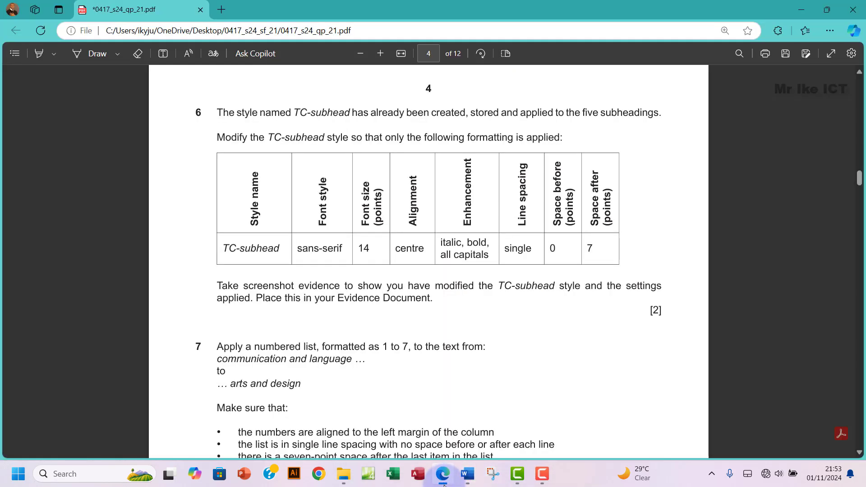
{"action": "mouse_move", "coordinate": [467, 480]}
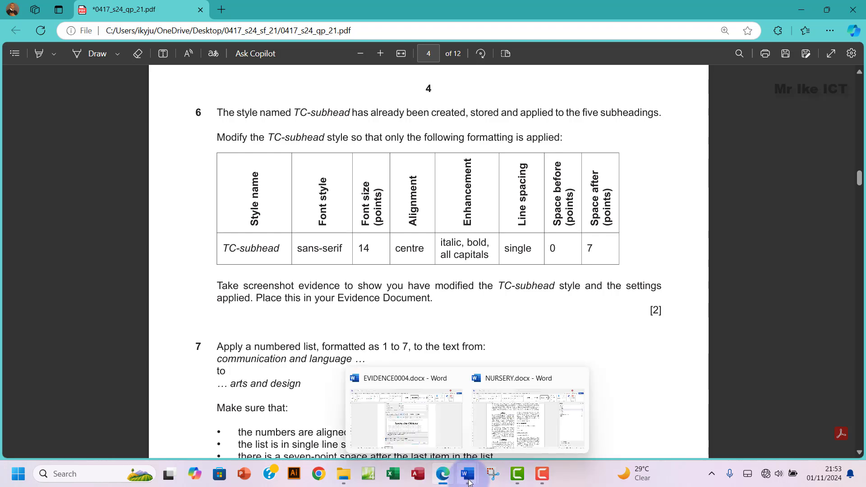
{"action": "left_click", "coordinate": [432, 429]}
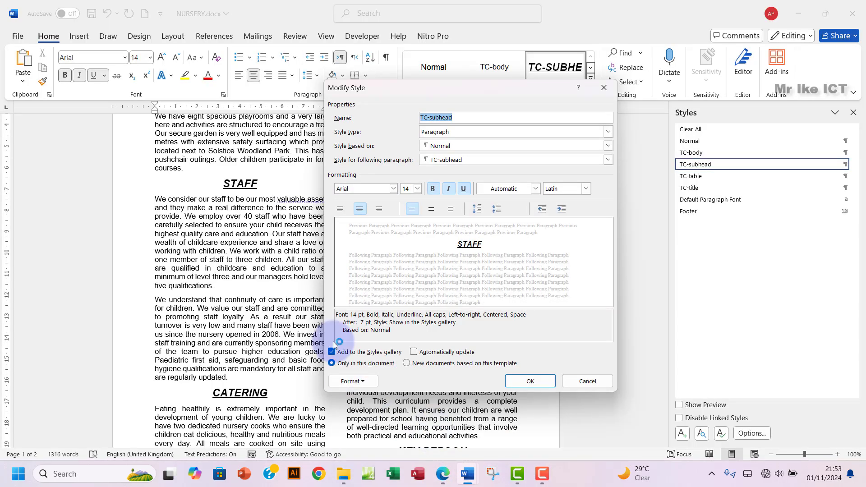
{"action": "left_click", "coordinate": [530, 382]}
{"action": "mouse_move", "coordinate": [446, 478]}
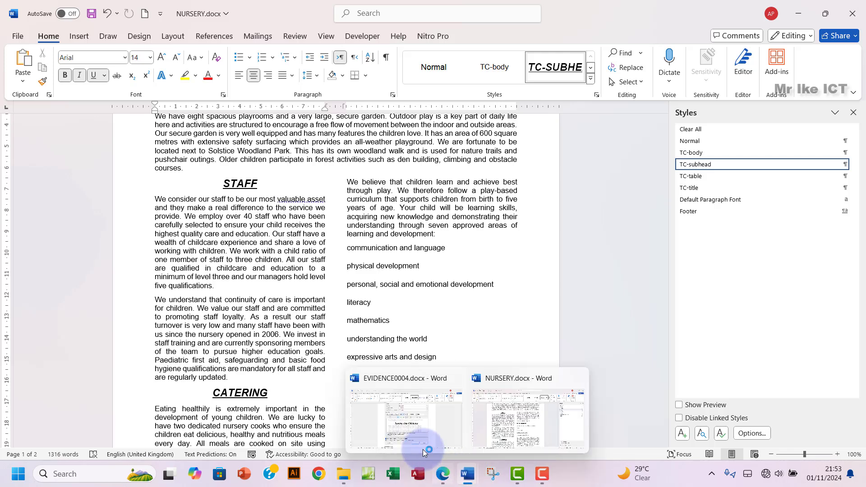
Step: Paste the style screenshot under 'Step 6 evidence:' in EVIDENCE0004.docx
{"action": "left_click", "coordinate": [412, 428]}
{"action": "scroll", "coordinate": [316, 331], "scroll_direction": "down", "scroll_amount": 3}
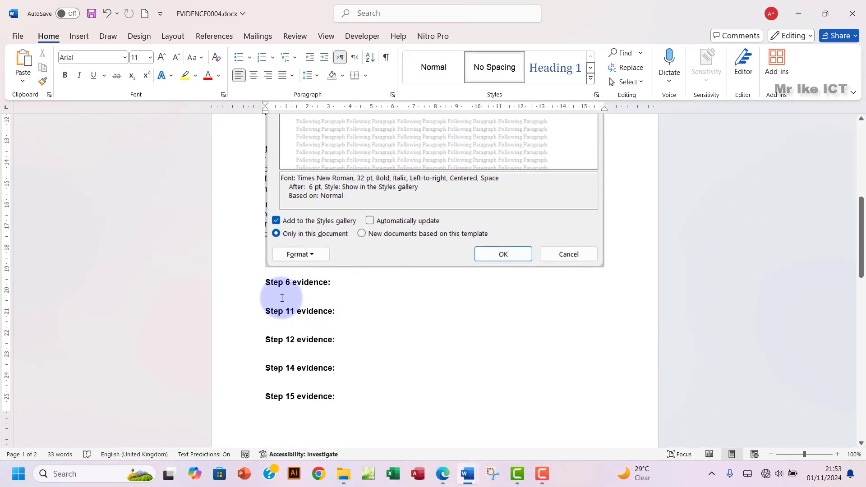
{"action": "left_click", "coordinate": [283, 297]}
{"action": "key", "text": "ctrl+v"}
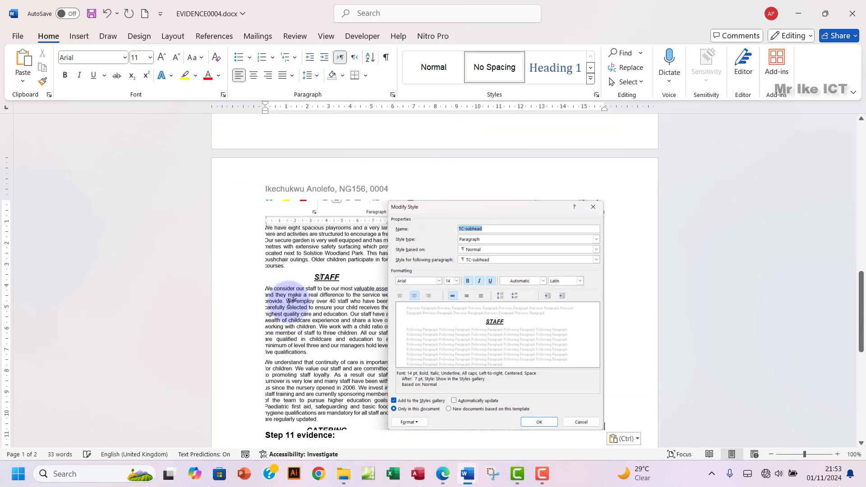
{"action": "scroll", "coordinate": [415, 315], "scroll_direction": "down", "scroll_amount": 3}
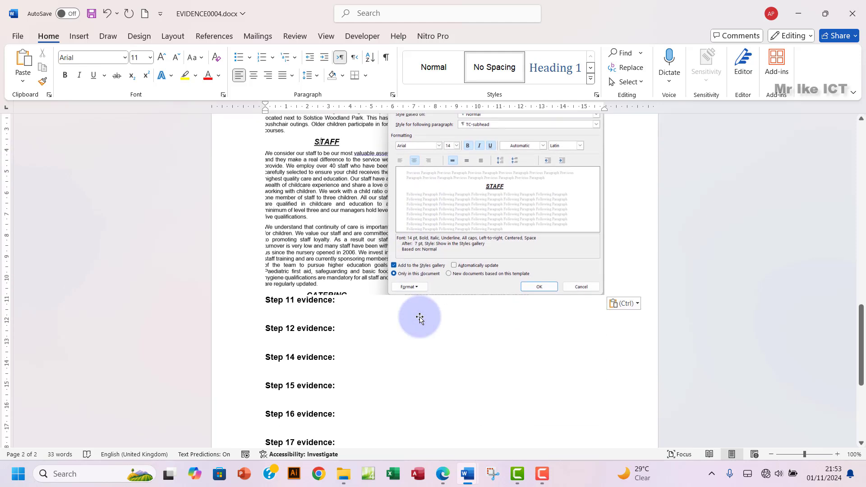
{"action": "left_click", "coordinate": [443, 474]}
{"action": "scroll", "coordinate": [273, 210], "scroll_direction": "down", "scroll_amount": 2}
Step: Highlight question 6's text green in the Edge exam paper, then switch back to NURSERY.docx
{"action": "scroll", "coordinate": [260, 200], "scroll_direction": "up", "scroll_amount": 2}
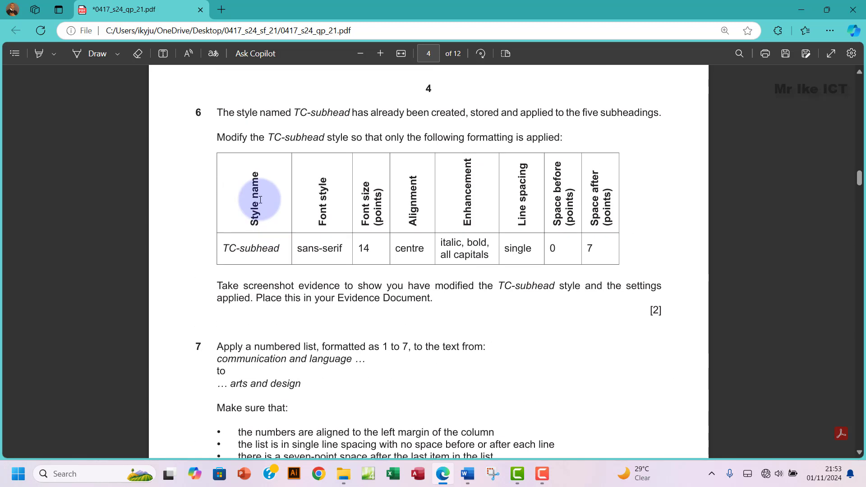
{"action": "left_click_drag", "start_coordinate": [213, 112], "coordinate": [497, 294]}
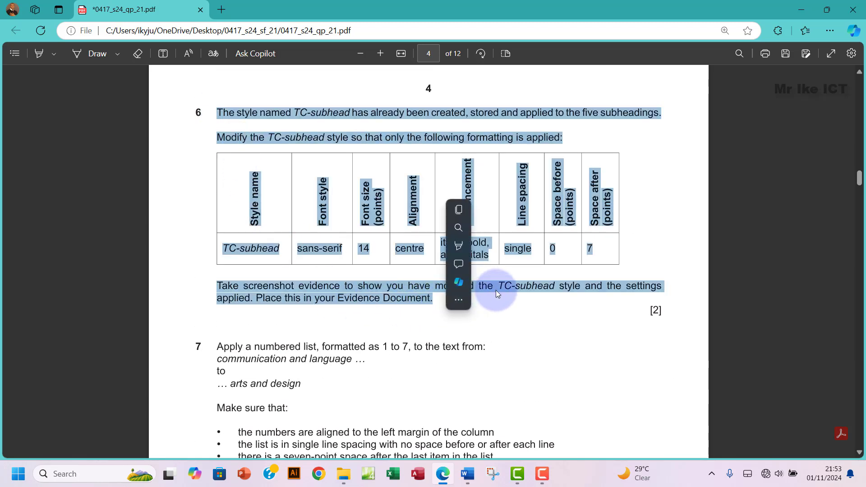
{"action": "left_click", "coordinate": [459, 300]}
{"action": "mouse_move", "coordinate": [473, 247]}
{"action": "left_click", "coordinate": [560, 266]}
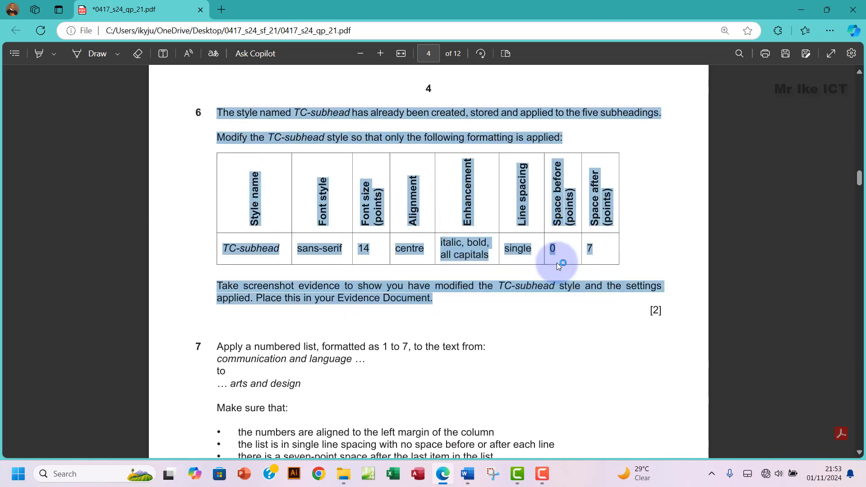
{"action": "scroll", "coordinate": [291, 315], "scroll_direction": "down", "scroll_amount": 5}
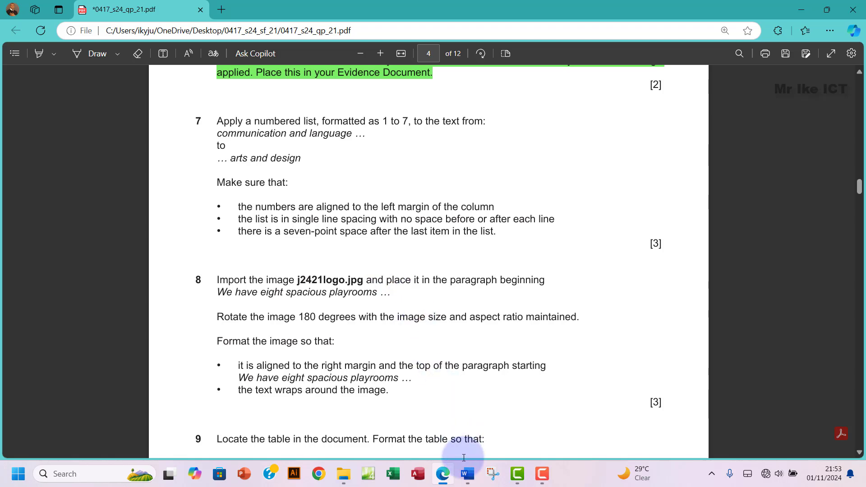
{"action": "mouse_move", "coordinate": [467, 473]}
{"action": "left_click", "coordinate": [508, 431]}
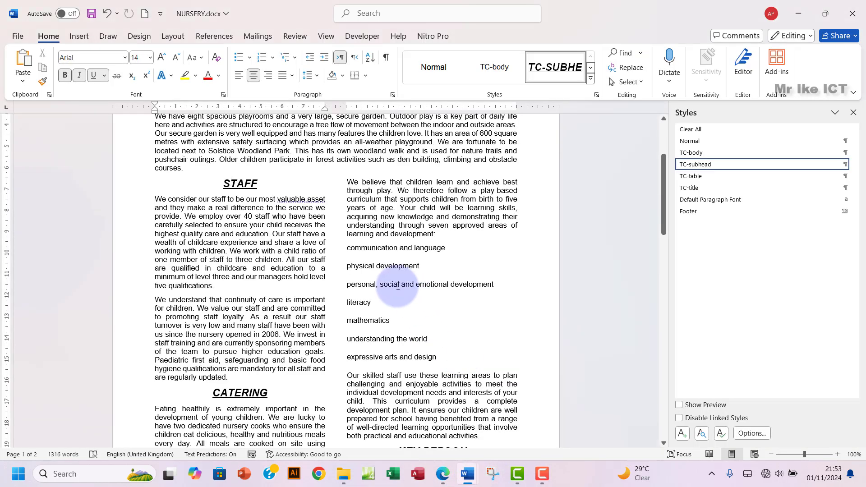
Step: Number the seven learning-area lines 1 to 7 and decrease the indent to the margin
{"action": "left_click_drag", "start_coordinate": [352, 250], "coordinate": [439, 358]}
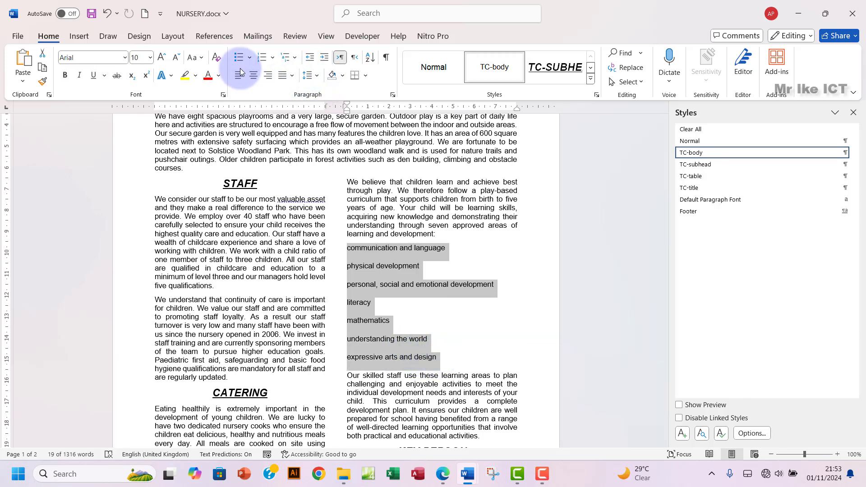
{"action": "left_click", "coordinate": [261, 59]}
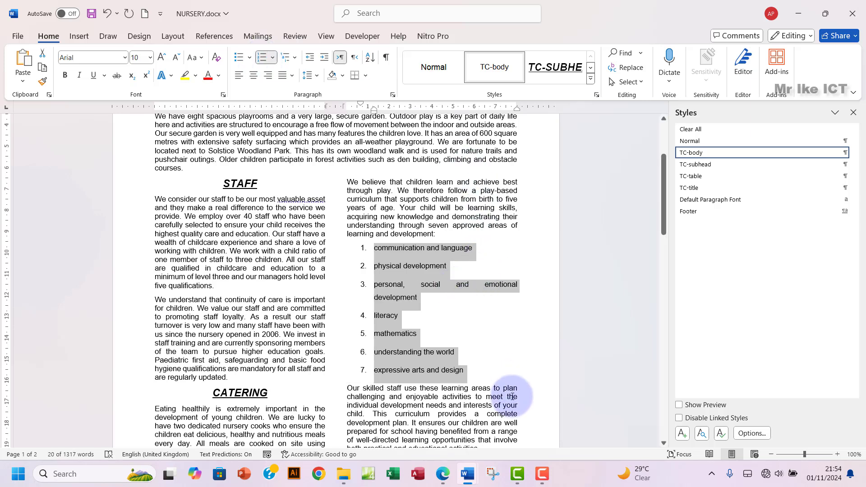
{"action": "left_click", "coordinate": [441, 477]}
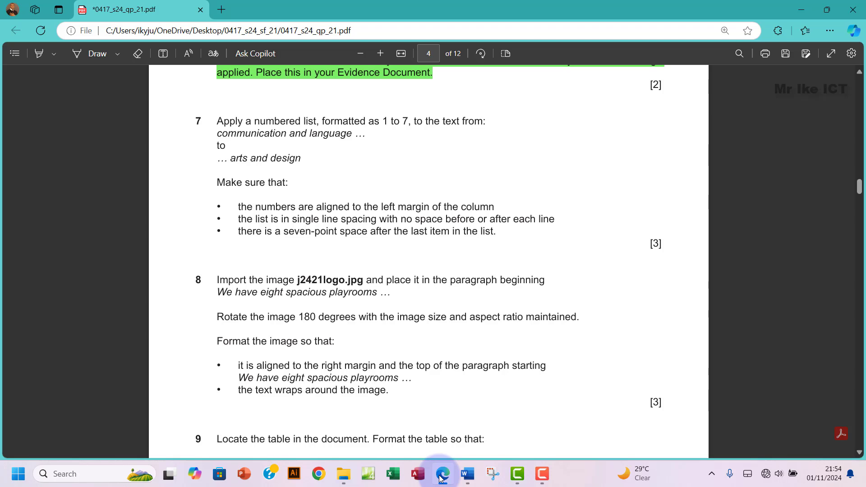
{"action": "left_click", "coordinate": [441, 478]}
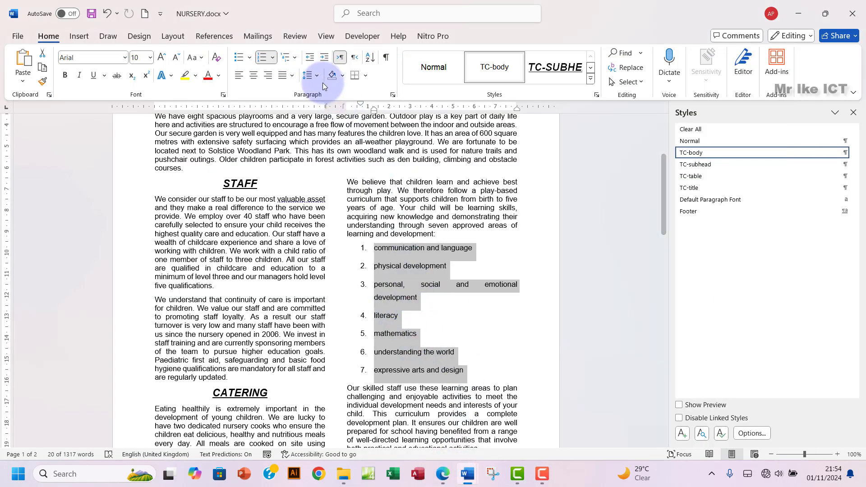
{"action": "left_click", "coordinate": [313, 59]}
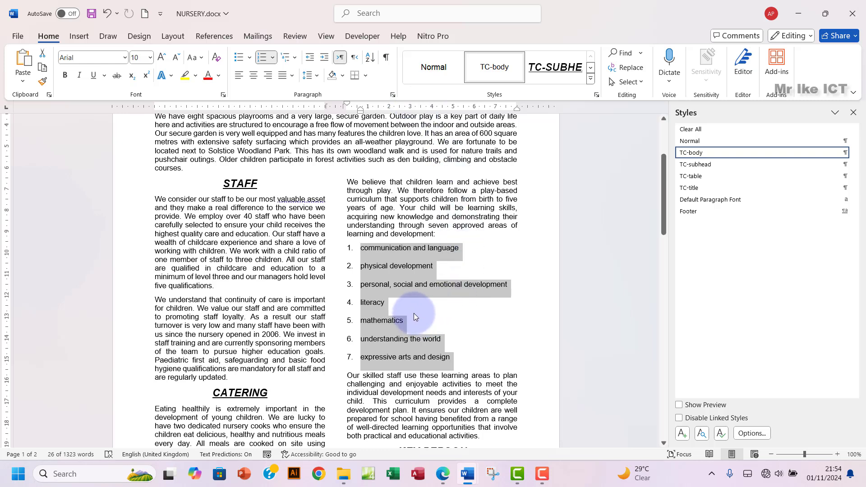
{"action": "left_click", "coordinate": [442, 474]}
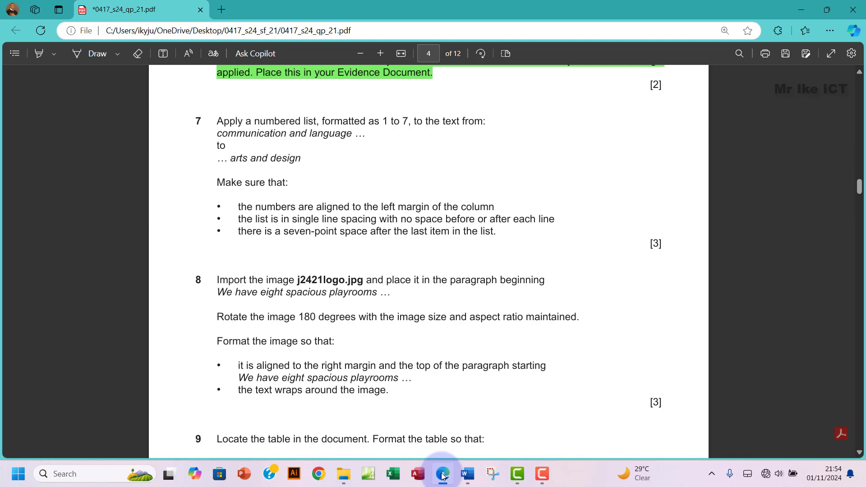
{"action": "left_click", "coordinate": [442, 476]}
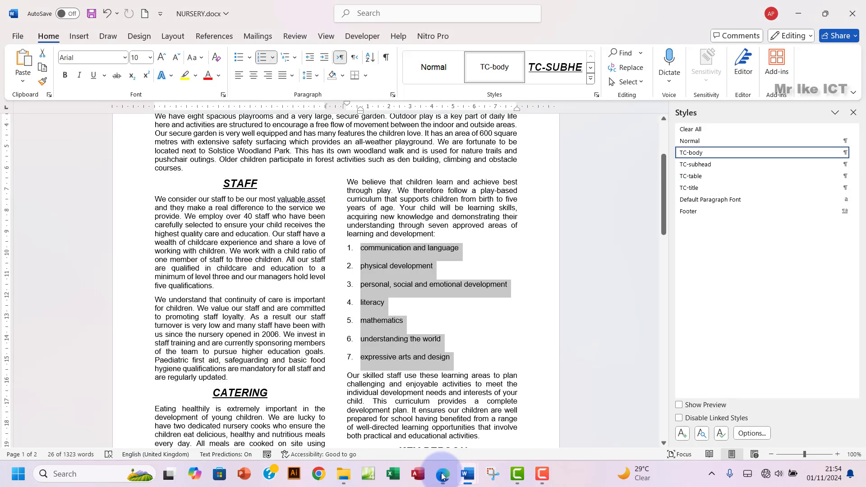
Step: Set the numbered list's line spacing to Single
{"action": "left_click", "coordinate": [392, 95]}
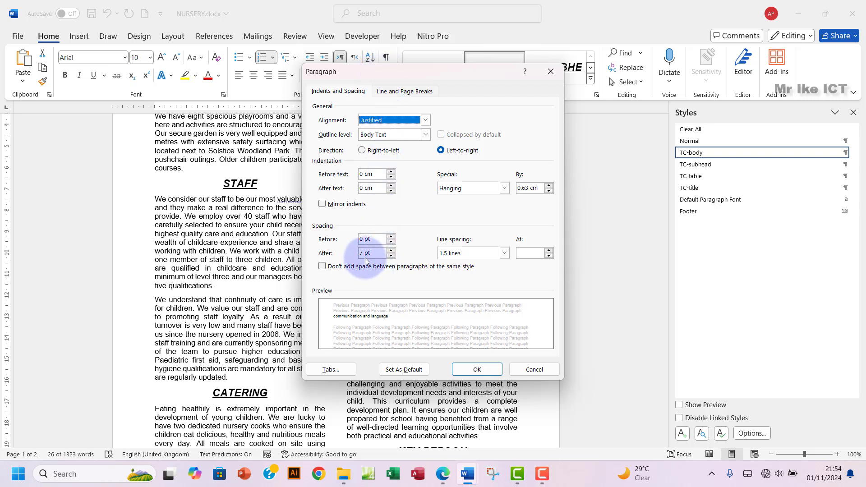
{"action": "left_click", "coordinate": [505, 253]}
{"action": "left_click", "coordinate": [462, 262]}
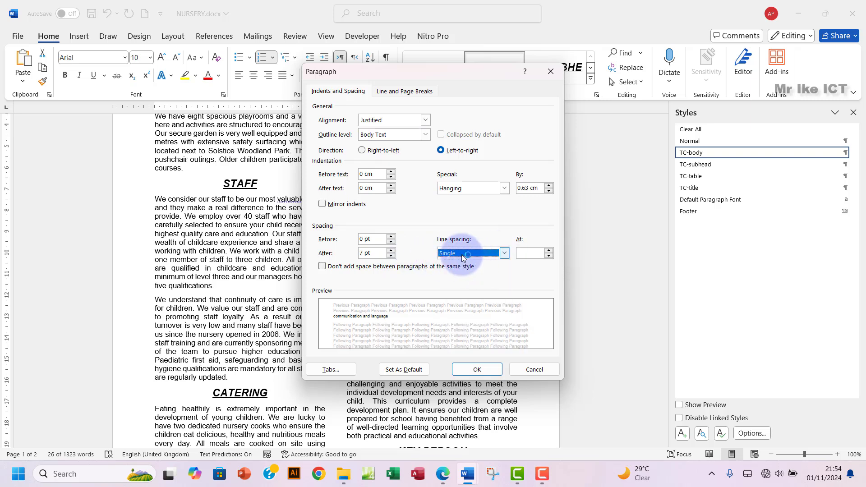
{"action": "left_click", "coordinate": [442, 475]}
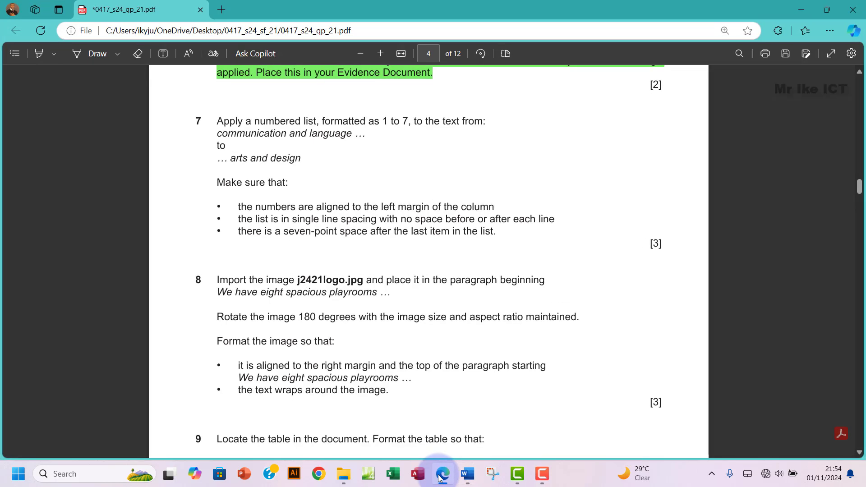
{"action": "left_click", "coordinate": [440, 475]}
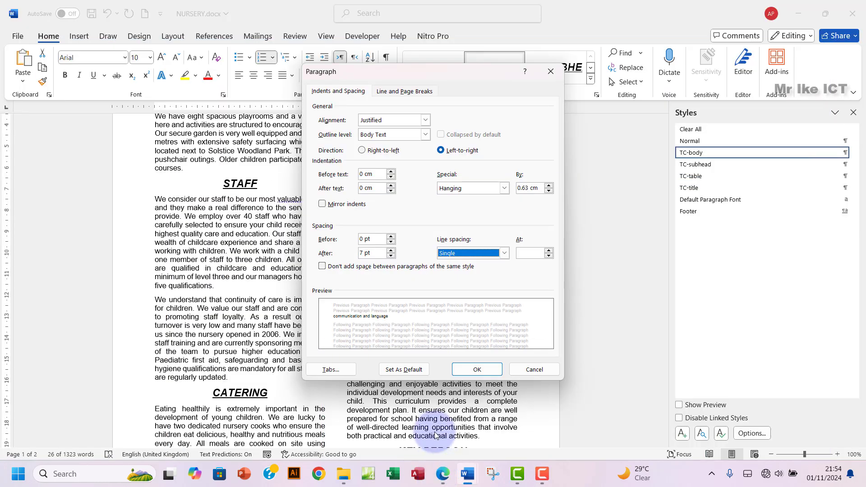
{"action": "left_click", "coordinate": [471, 369]}
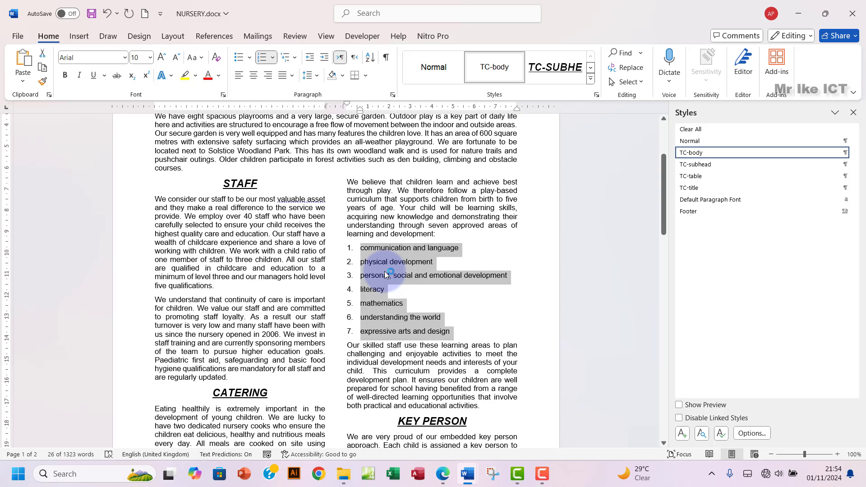
Step: Change the list's spacing after from 7 pt to 0 pt
{"action": "left_click", "coordinate": [393, 94]}
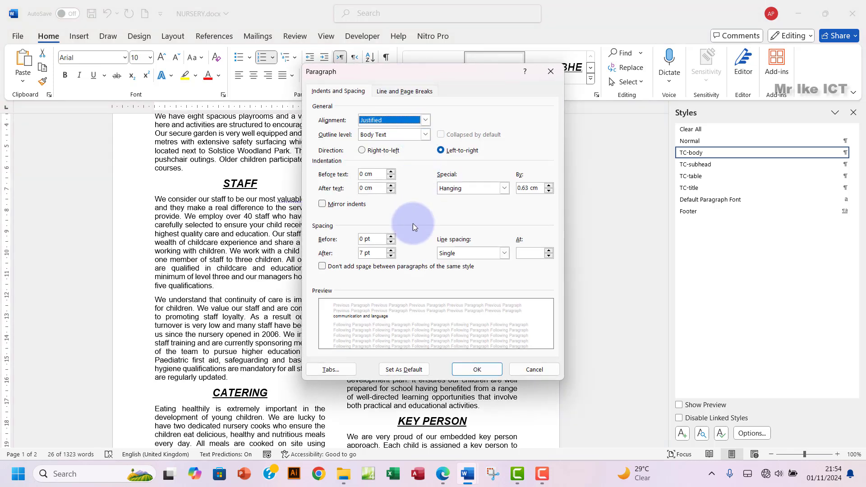
{"action": "left_click", "coordinate": [378, 254]}
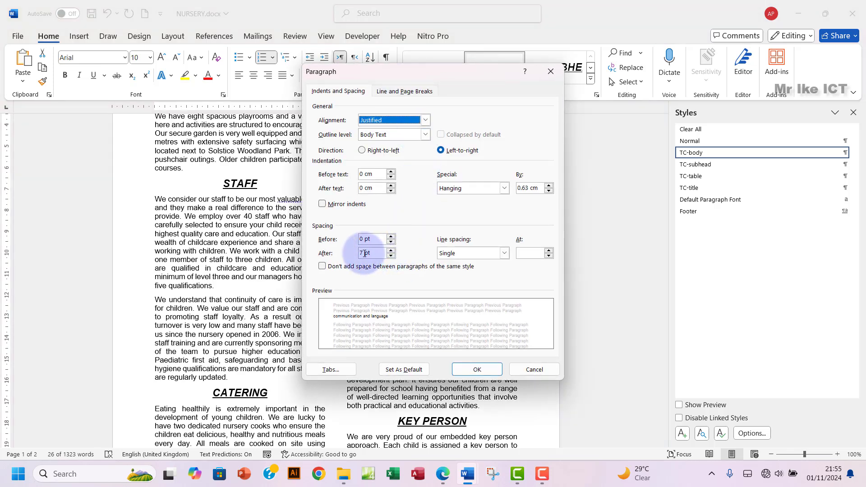
{"action": "left_click_drag", "start_coordinate": [365, 254], "coordinate": [360, 253]}
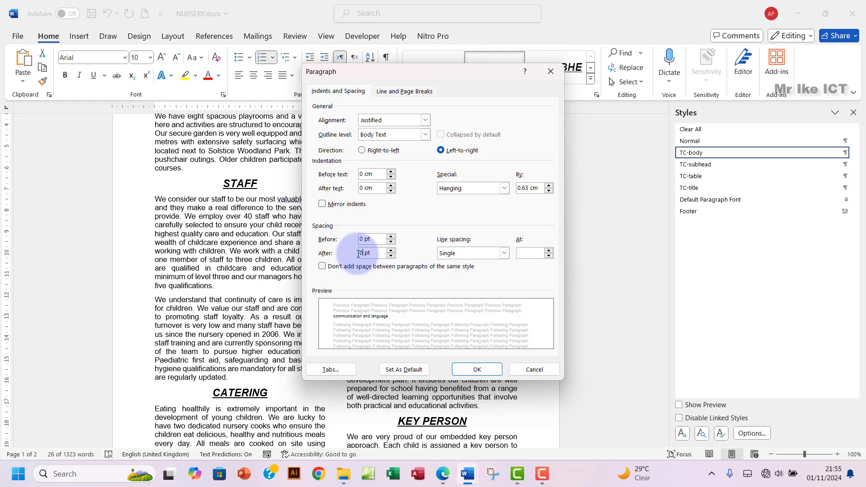
{"action": "type", "text": "0"}
{"action": "left_click", "coordinate": [478, 376]}
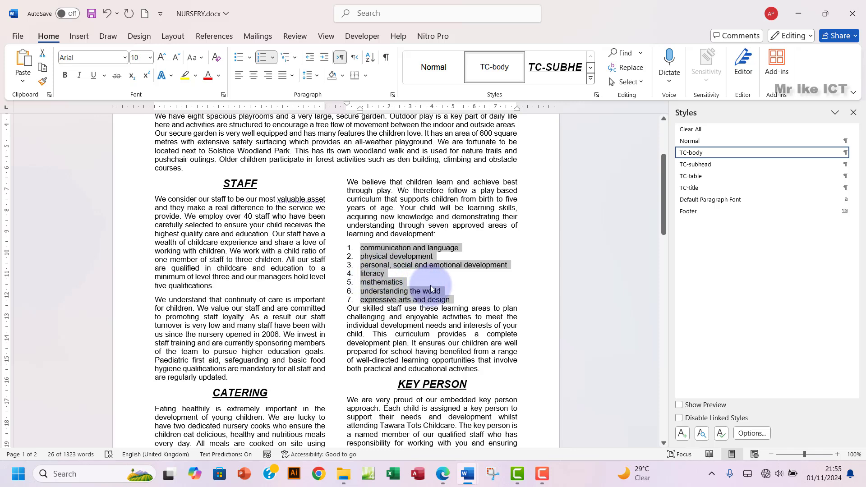
{"action": "left_click", "coordinate": [442, 474]}
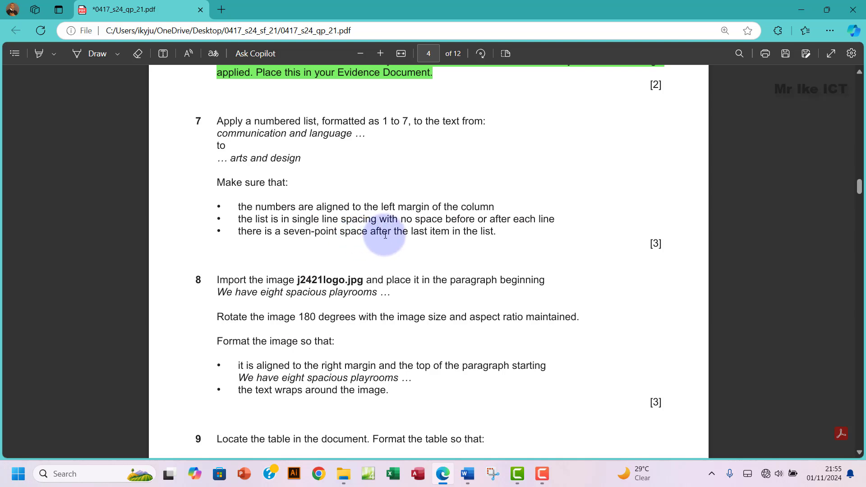
Step: Give the last list item, 'expressive arts and design', 7 pt spacing after
{"action": "left_click_drag", "start_coordinate": [441, 233], "coordinate": [502, 234]}
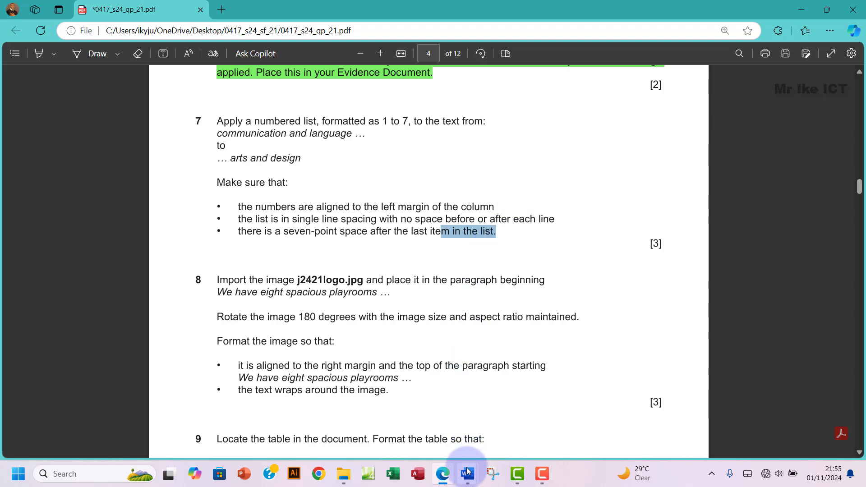
{"action": "mouse_move", "coordinate": [467, 473]}
{"action": "left_click", "coordinate": [483, 429]}
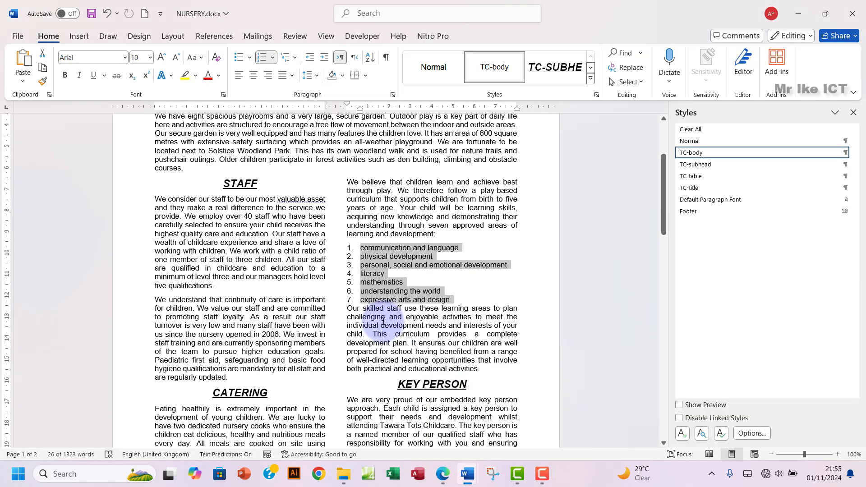
{"action": "left_click", "coordinate": [365, 299]}
{"action": "left_click_drag", "start_coordinate": [361, 300], "coordinate": [448, 300]}
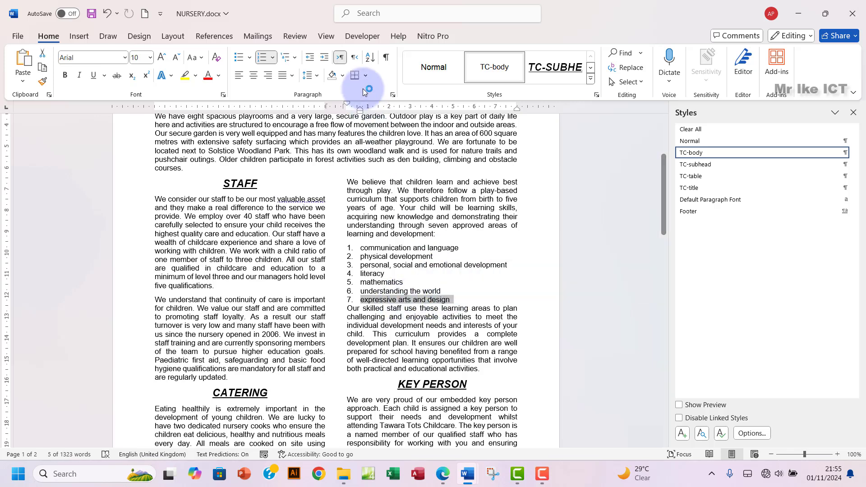
{"action": "left_click", "coordinate": [392, 95]}
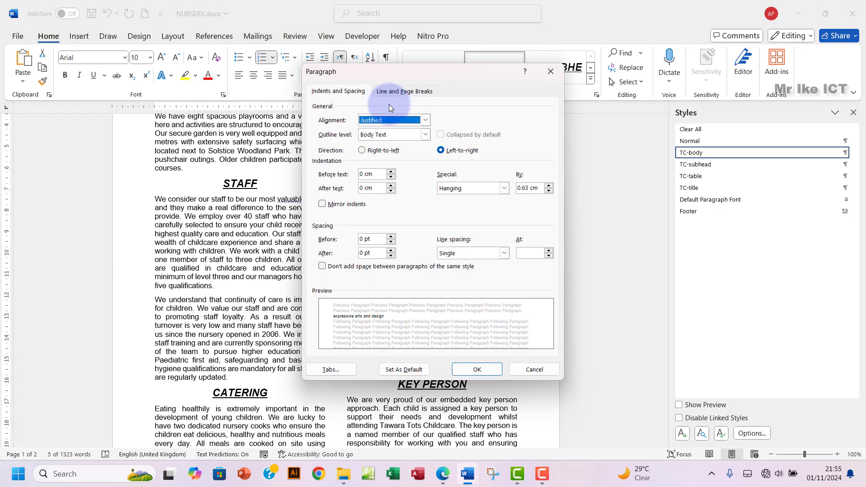
{"action": "double_click", "coordinate": [356, 253]}
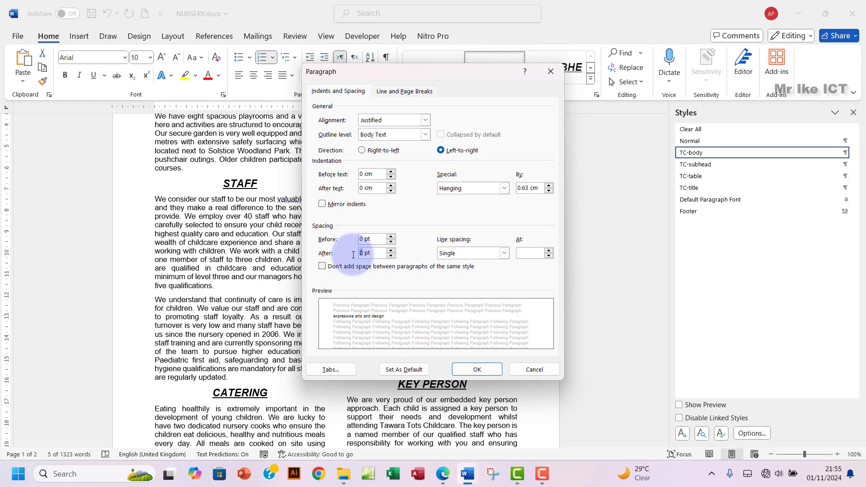
{"action": "left_click", "coordinate": [443, 475]}
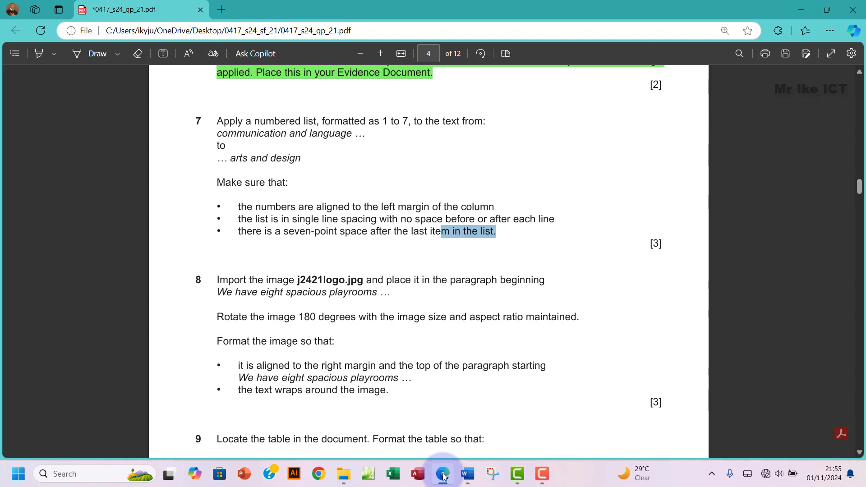
{"action": "left_click", "coordinate": [443, 475]}
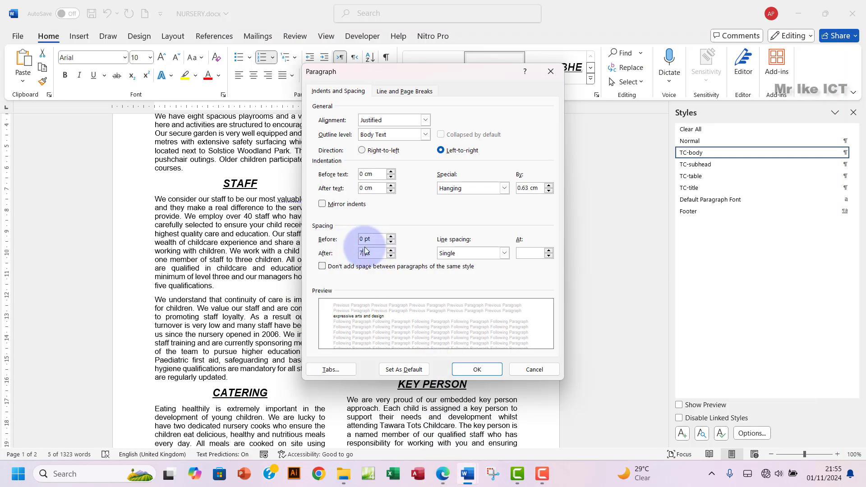
{"action": "type", "text": "7"}
{"action": "left_click", "coordinate": [477, 371]}
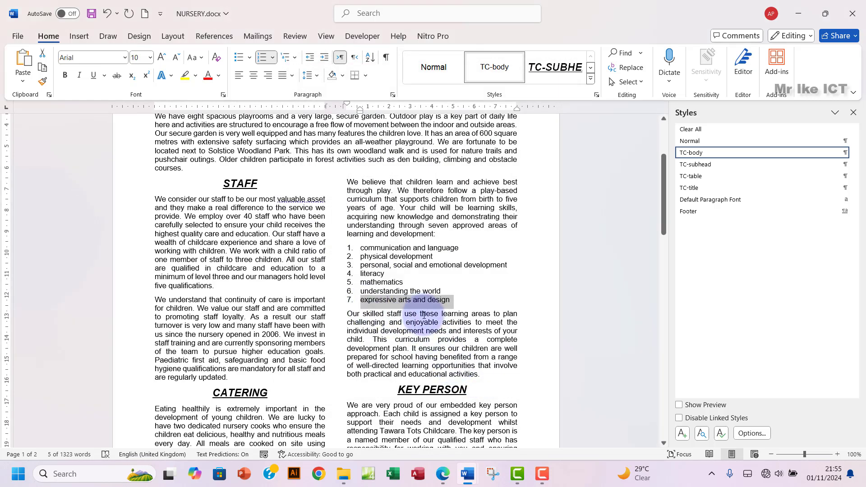
Step: Check the spacing of the 'Our skilled staff' paragraph after the list, leaving it unchanged
{"action": "left_click", "coordinate": [443, 474]}
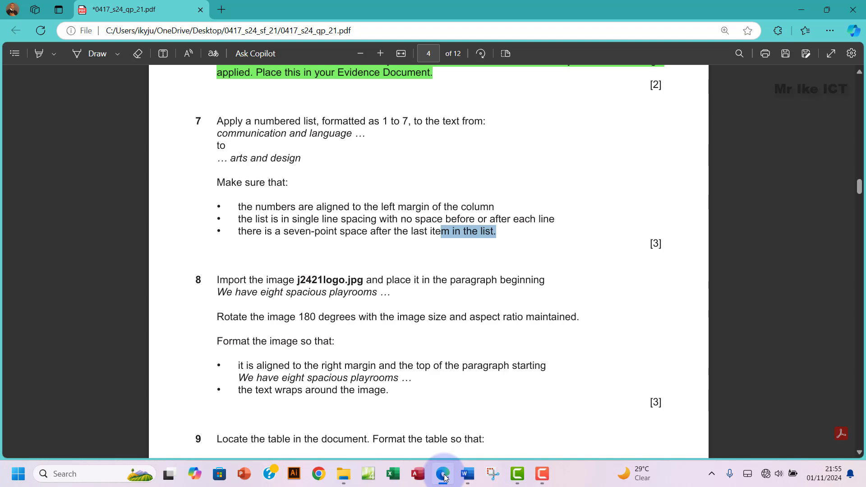
{"action": "left_click", "coordinate": [445, 477]}
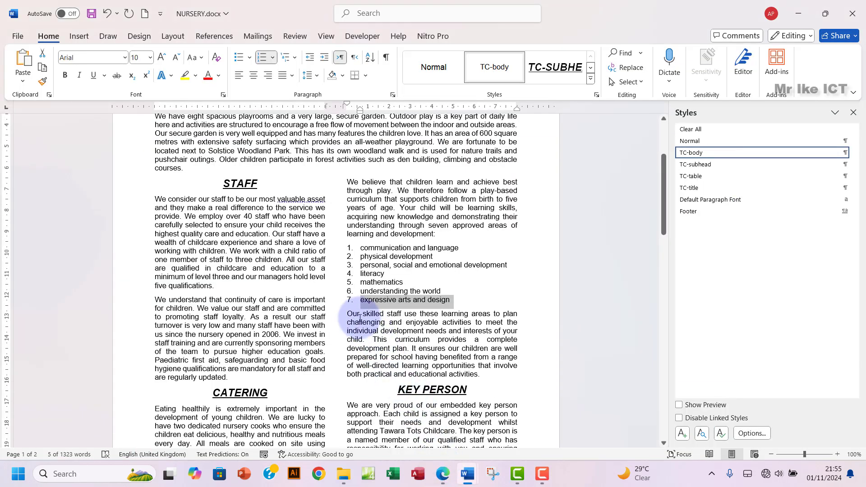
{"action": "left_click_drag", "start_coordinate": [347, 313], "coordinate": [479, 375]}
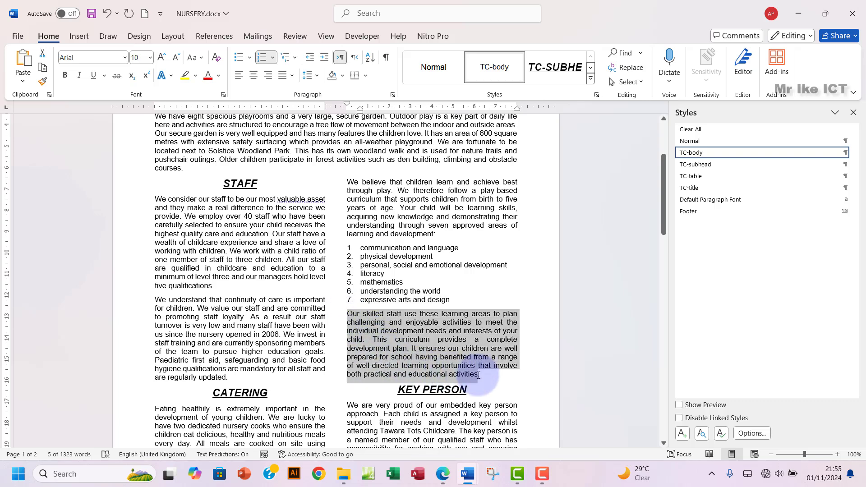
{"action": "left_click", "coordinate": [393, 96]}
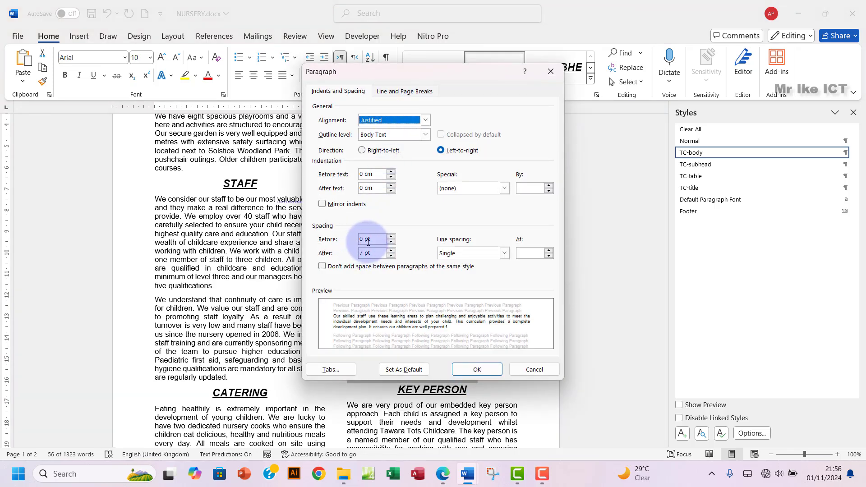
{"action": "left_click", "coordinate": [550, 72]}
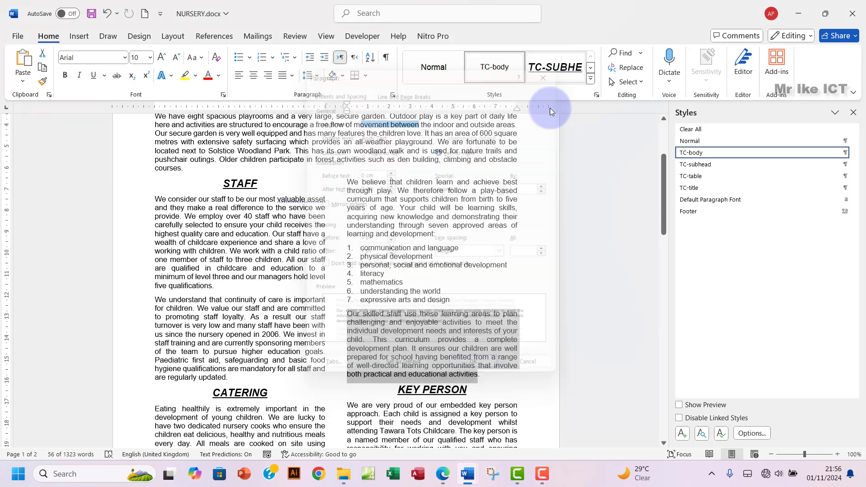
{"action": "left_click", "coordinate": [429, 300]}
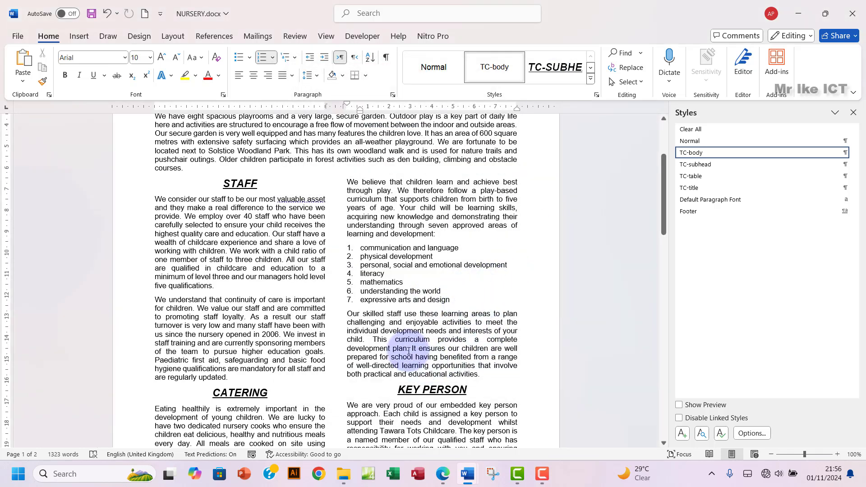
Step: Highlight question 7 green in the exam paper and scroll down to question 8
{"action": "left_click", "coordinate": [444, 474]}
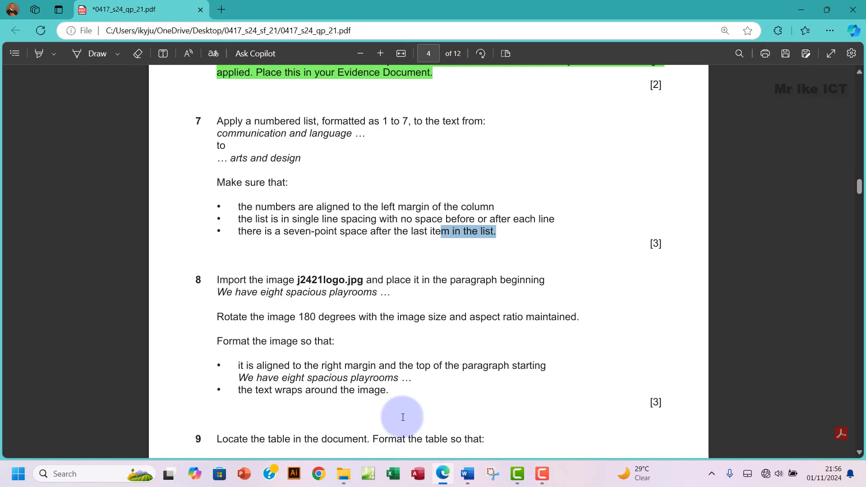
{"action": "left_click_drag", "start_coordinate": [219, 118], "coordinate": [507, 239]}
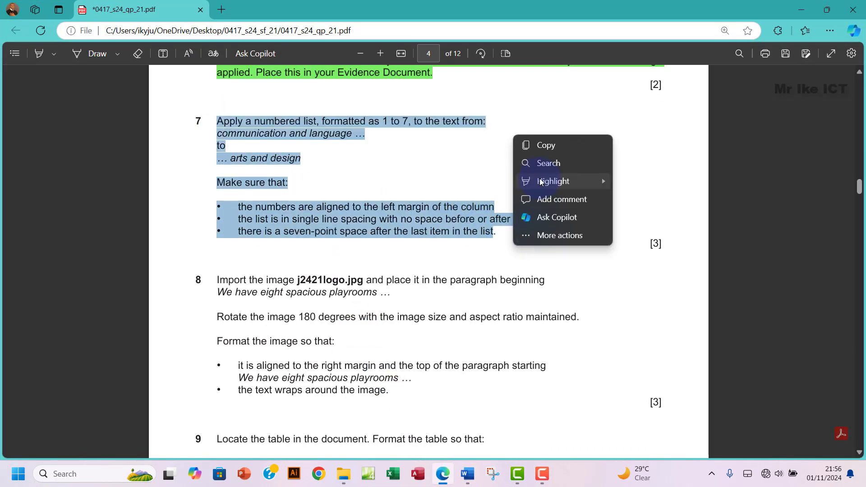
{"action": "mouse_move", "coordinate": [548, 180]}
{"action": "left_click", "coordinate": [631, 198]}
{"action": "scroll", "coordinate": [292, 276], "scroll_direction": "down", "scroll_amount": 4}
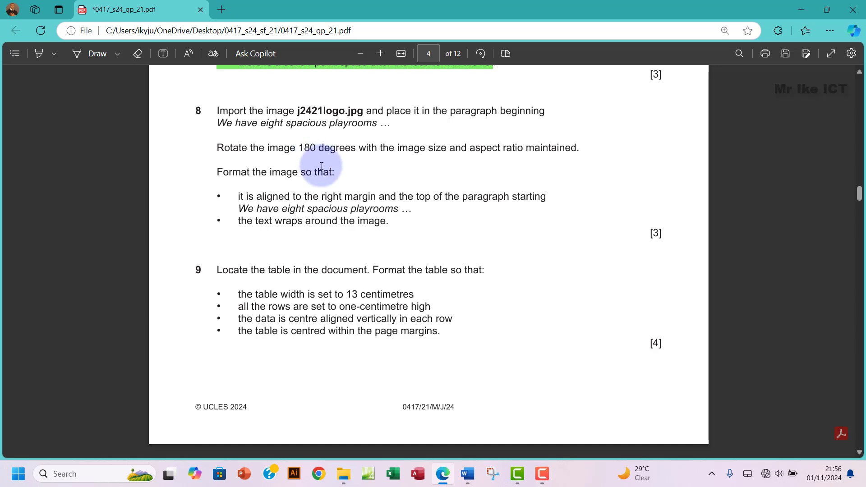
{"action": "mouse_move", "coordinate": [469, 484]}
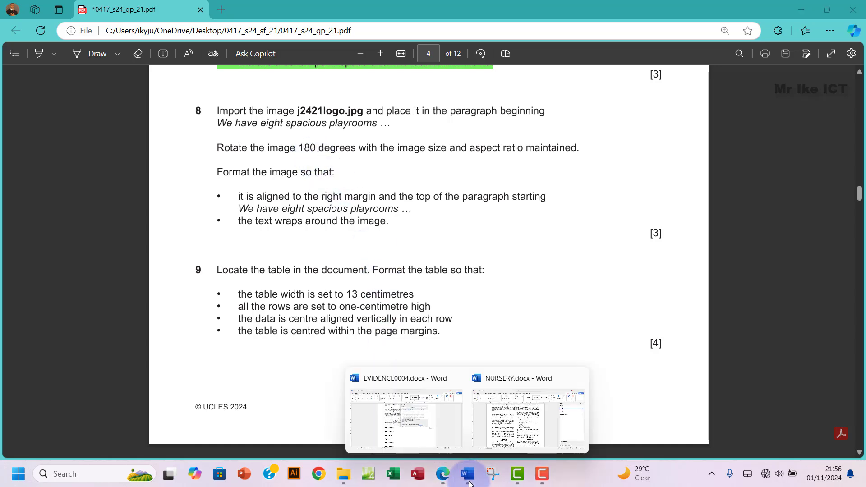
Step: Search the document for 'we have eight', then close the Navigation and Styles panes
{"action": "left_click", "coordinate": [523, 428]}
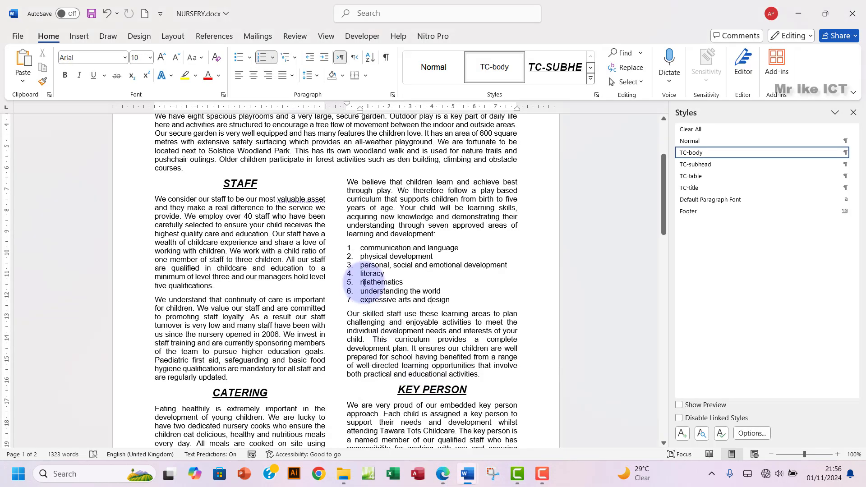
{"action": "scroll", "coordinate": [318, 300], "scroll_direction": "down", "scroll_amount": 3}
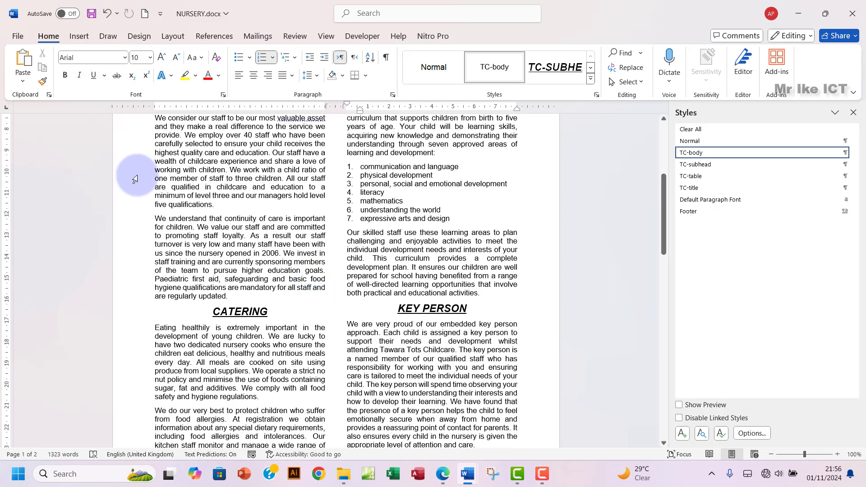
{"action": "key", "text": "ctrl+f"}
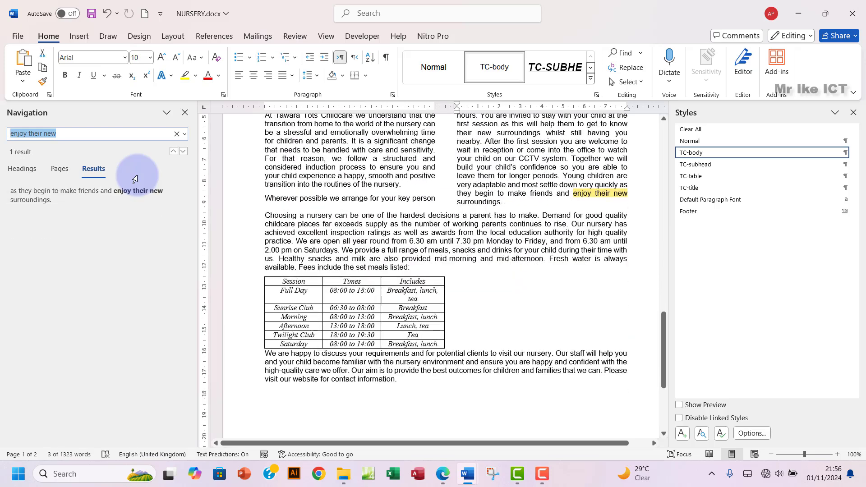
{"action": "type", "text": "we have"}
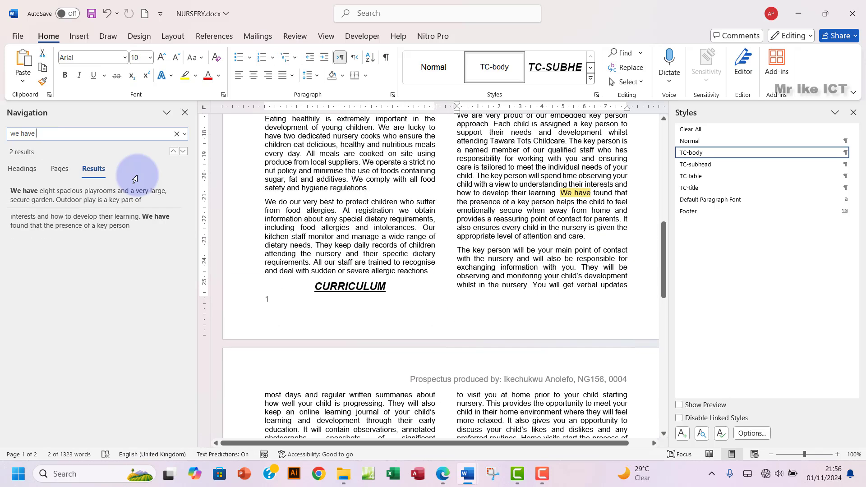
{"action": "type", "text": " eight"}
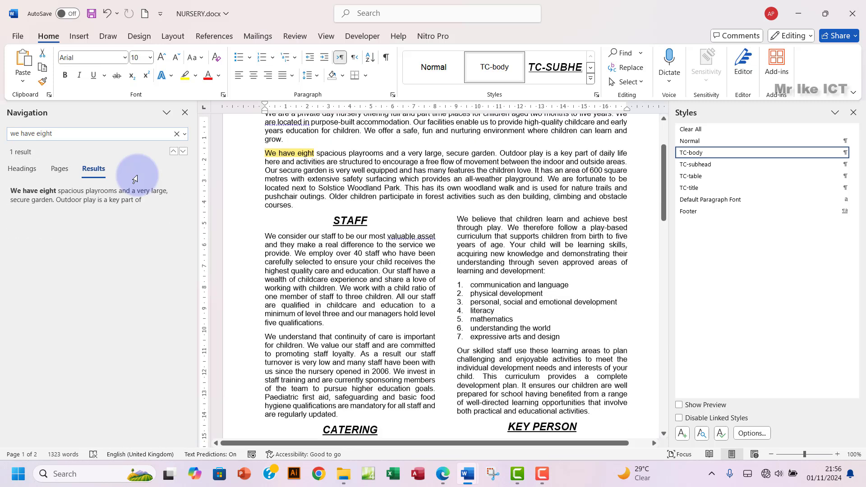
{"action": "left_click_drag", "start_coordinate": [317, 194], "coordinate": [385, 194]}
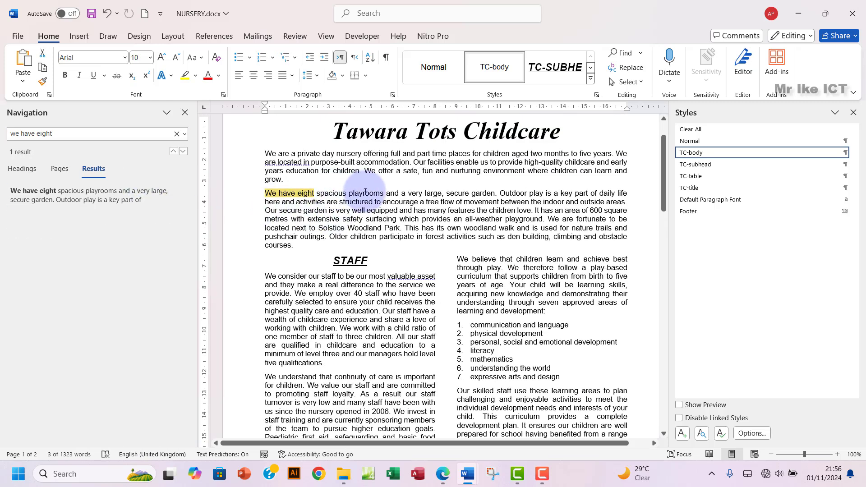
{"action": "left_click", "coordinate": [185, 112]}
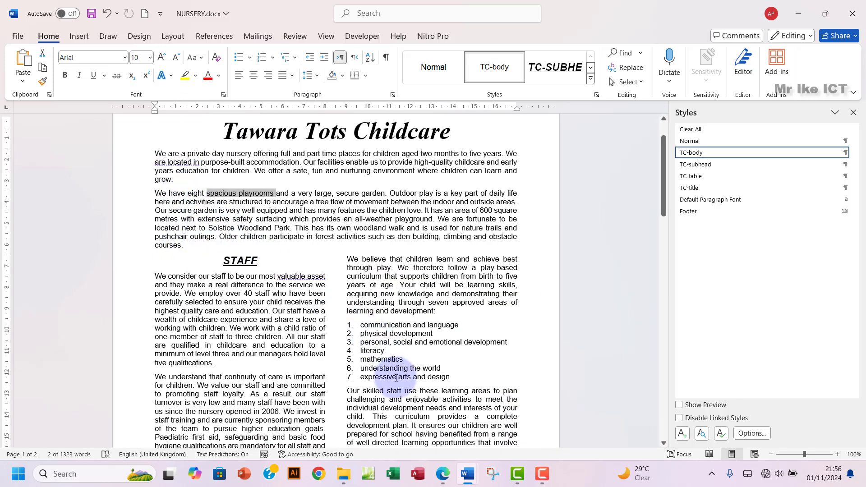
{"action": "left_click", "coordinate": [853, 112]}
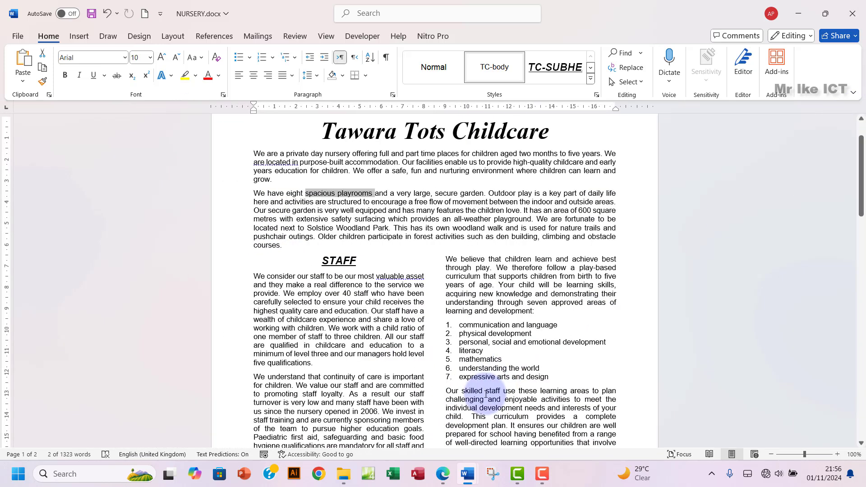
Step: Reread question 8 and place the cursor at the start of the playrooms paragraph
{"action": "left_click", "coordinate": [444, 474]}
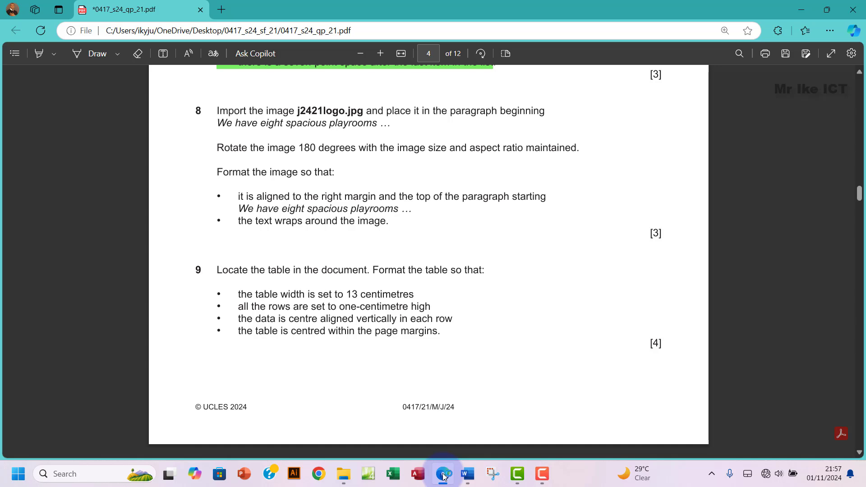
{"action": "mouse_move", "coordinate": [466, 480]}
{"action": "left_click", "coordinate": [582, 415]}
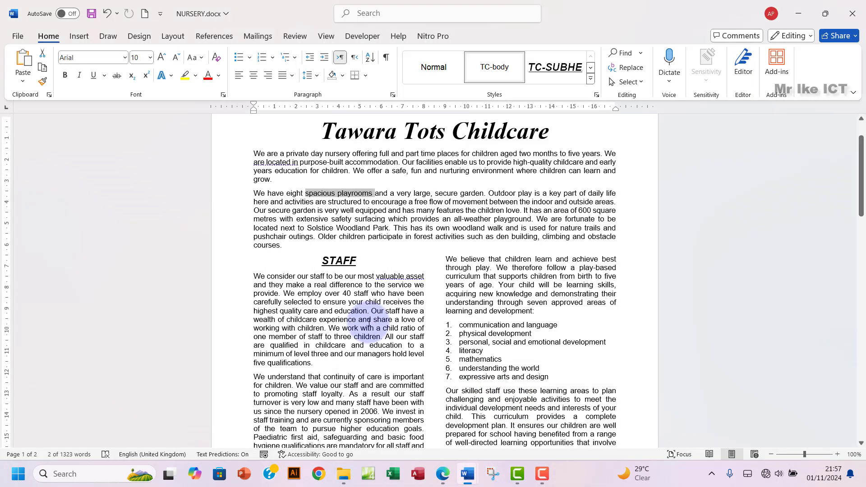
{"action": "left_click", "coordinate": [254, 193]}
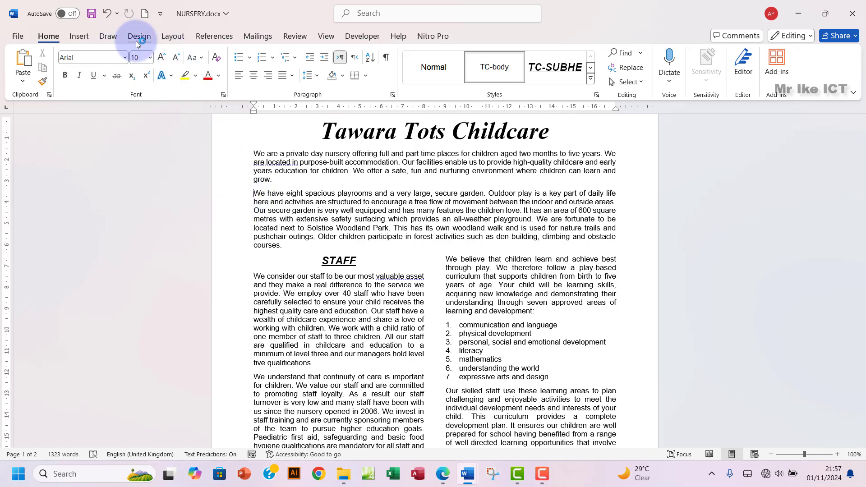
Step: Insert j2421logo.jpg from Desktop > 0417_s24_sf_21 at the playrooms paragraph's start
{"action": "left_click", "coordinate": [78, 37]}
{"action": "left_click", "coordinate": [138, 82]}
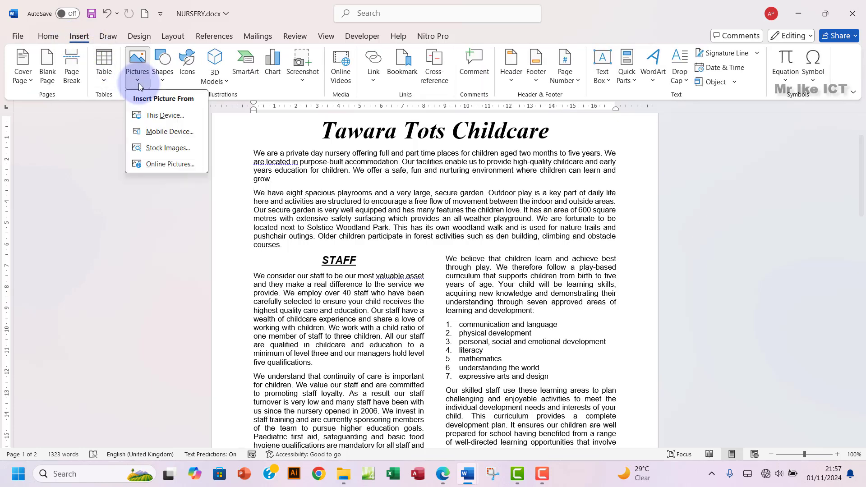
{"action": "left_click", "coordinate": [160, 117]}
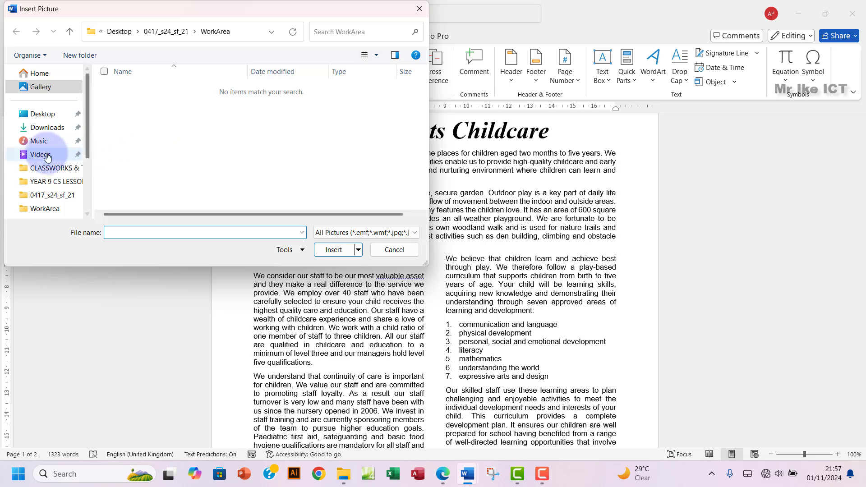
{"action": "left_click", "coordinate": [43, 114]}
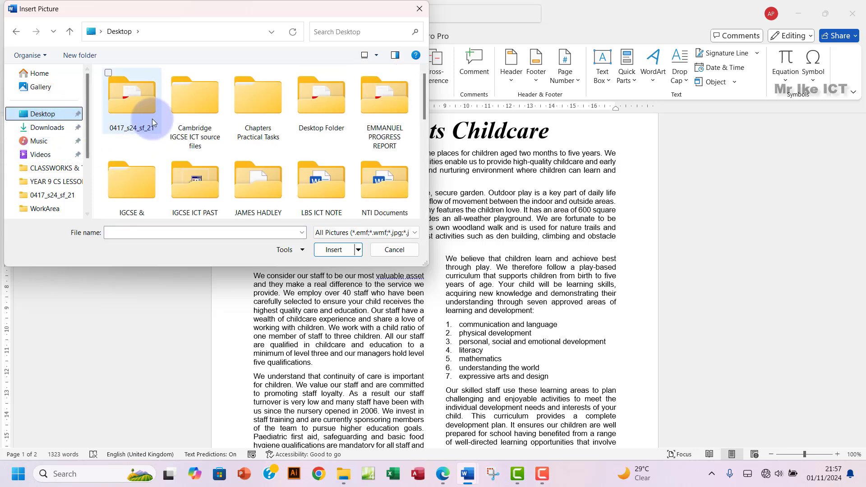
{"action": "left_click", "coordinate": [140, 123]}
{"action": "double_click", "coordinate": [139, 123]}
{"action": "left_click", "coordinate": [197, 125]}
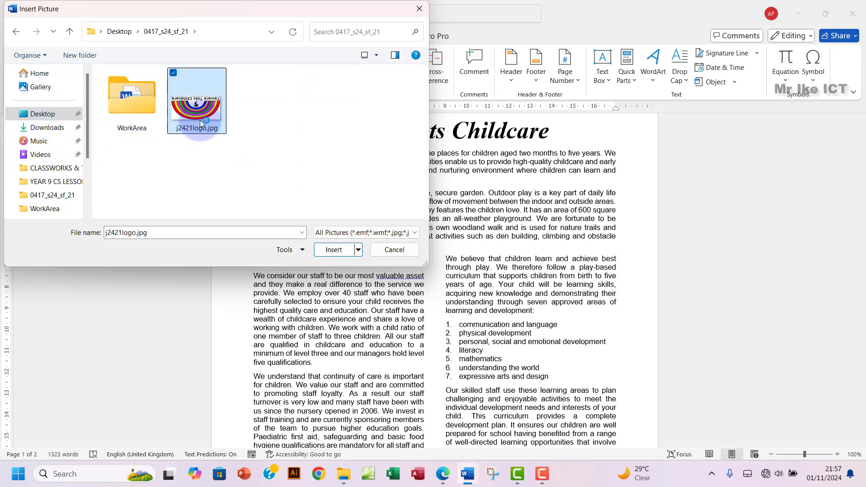
{"action": "left_click", "coordinate": [334, 249]}
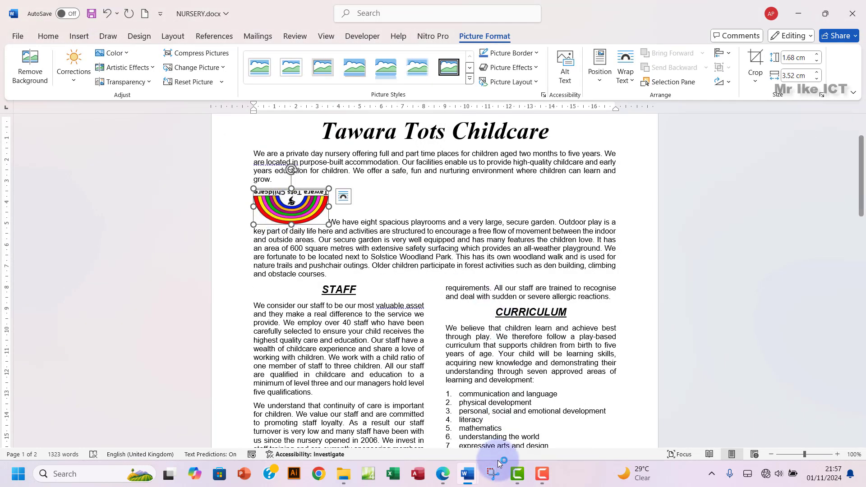
{"action": "left_click", "coordinate": [443, 474]}
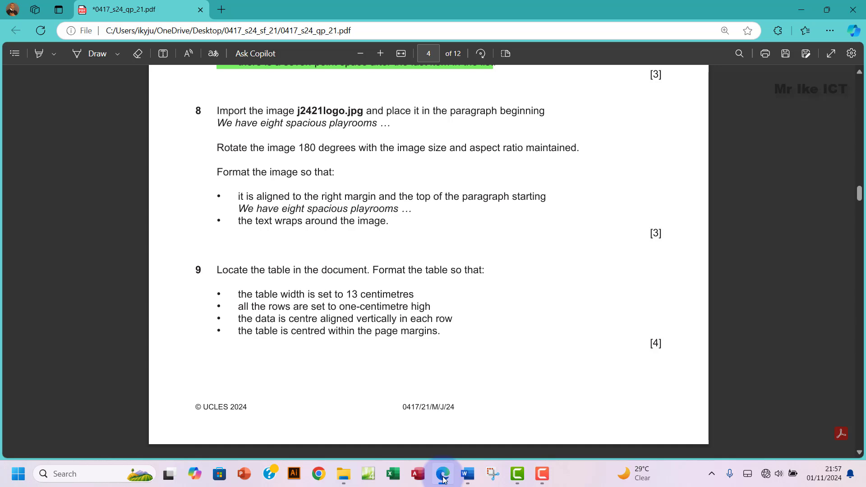
Step: Rotate the logo 180° with two Rotate Right 90° turns
{"action": "left_click", "coordinate": [443, 477]}
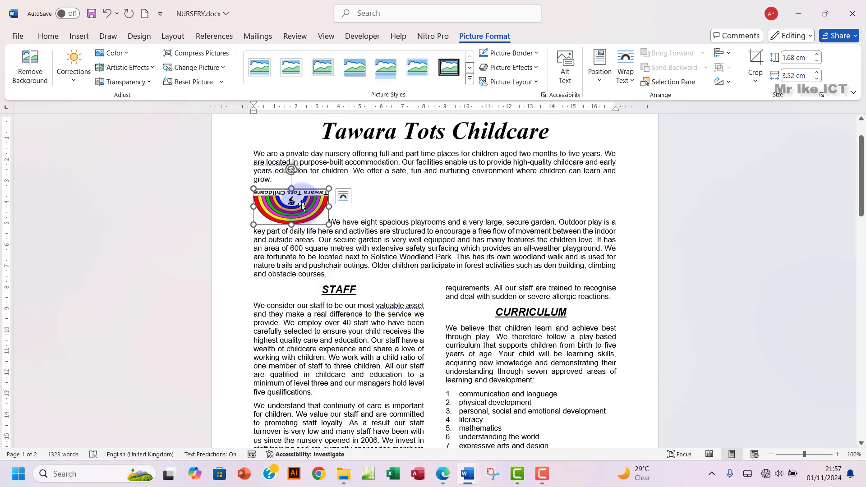
{"action": "left_click", "coordinate": [729, 83]}
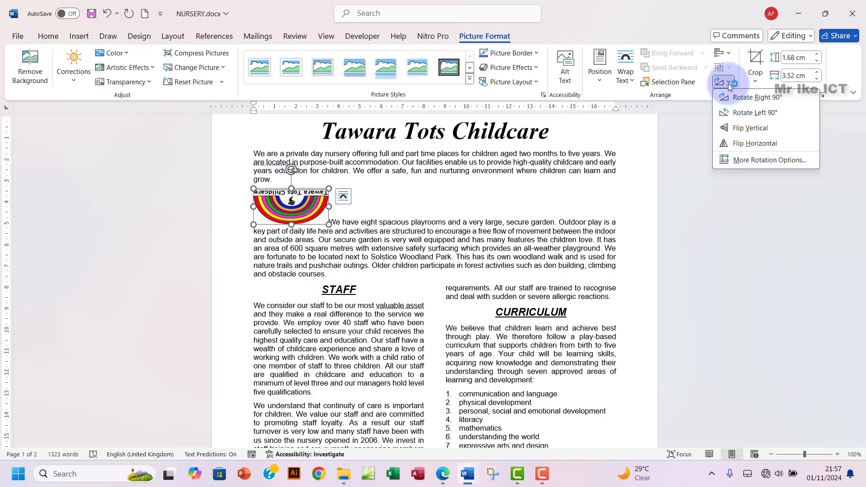
{"action": "left_click", "coordinate": [693, 98]}
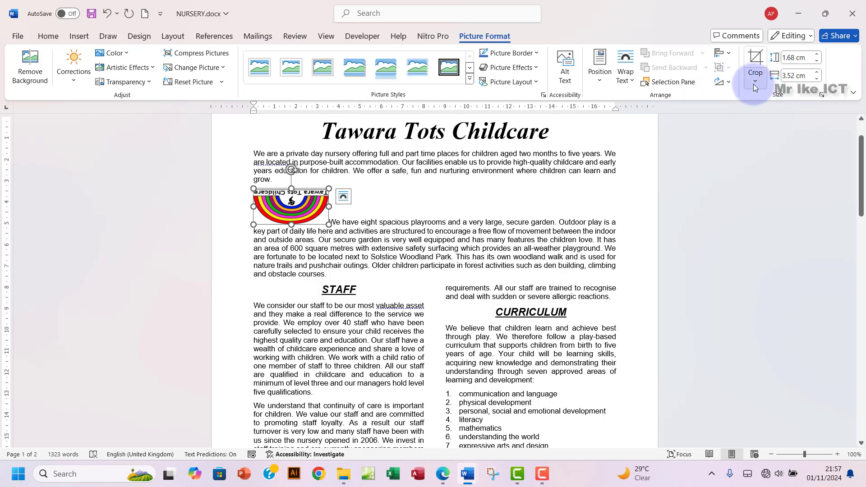
{"action": "left_click", "coordinate": [722, 81]}
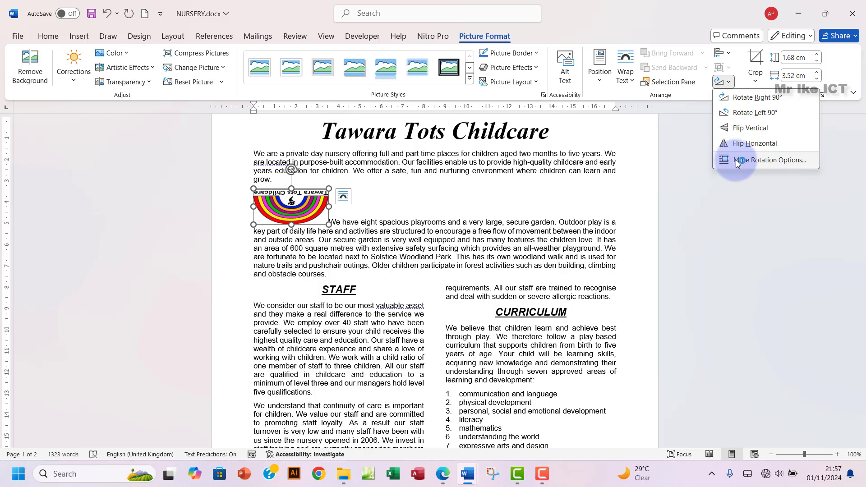
{"action": "left_click", "coordinate": [754, 99]}
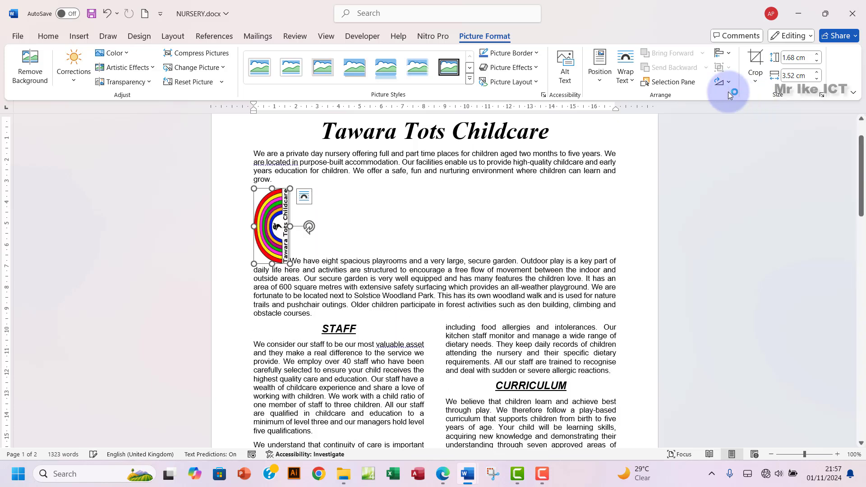
{"action": "left_click", "coordinate": [722, 82]}
{"action": "left_click", "coordinate": [747, 99]}
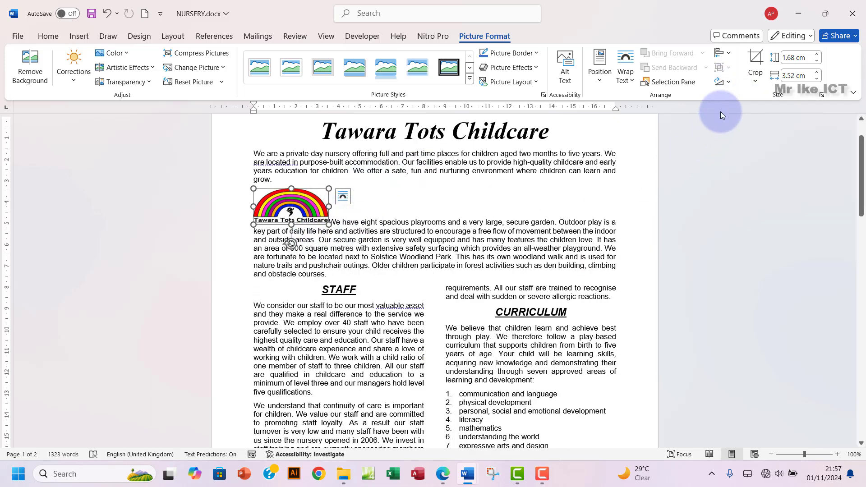
Step: Confirm in More Rotation Options that the logo's rotation is 180°
{"action": "left_click", "coordinate": [723, 82]}
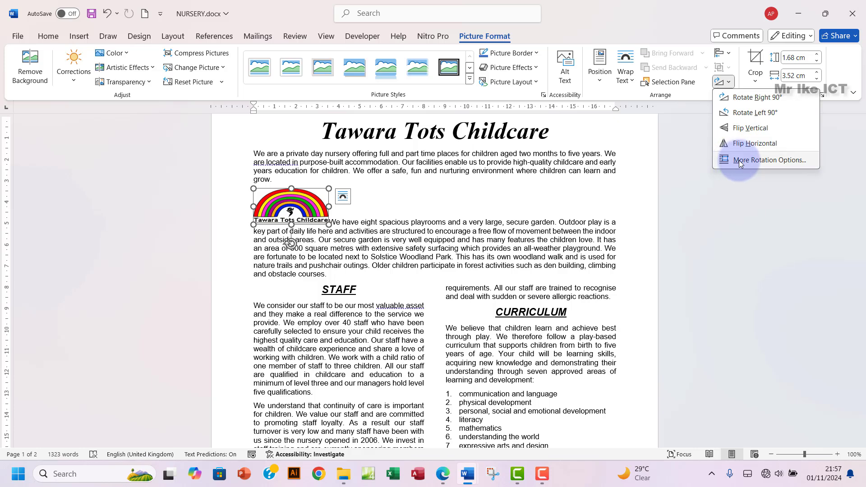
{"action": "left_click", "coordinate": [734, 161]}
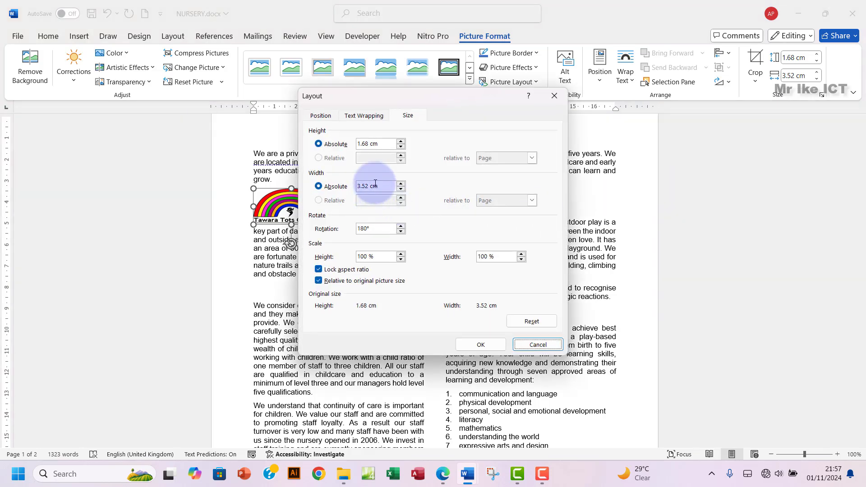
{"action": "left_click_drag", "start_coordinate": [374, 228], "coordinate": [345, 233]}
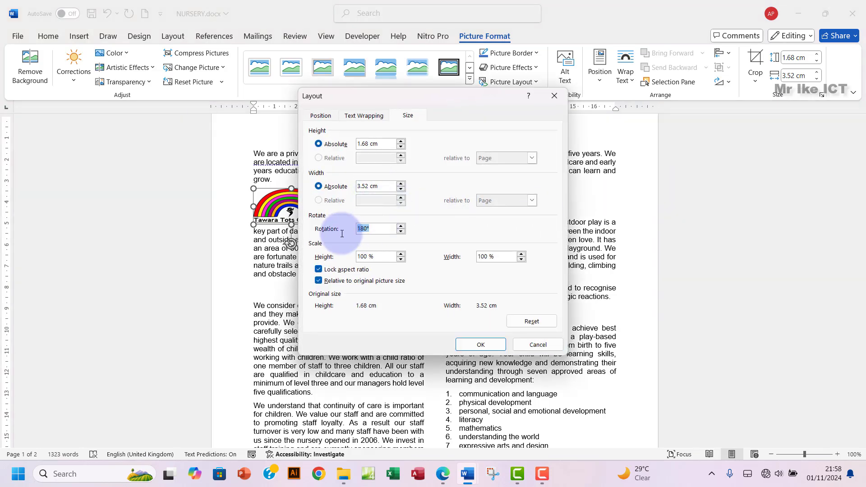
{"action": "left_click", "coordinate": [555, 96]}
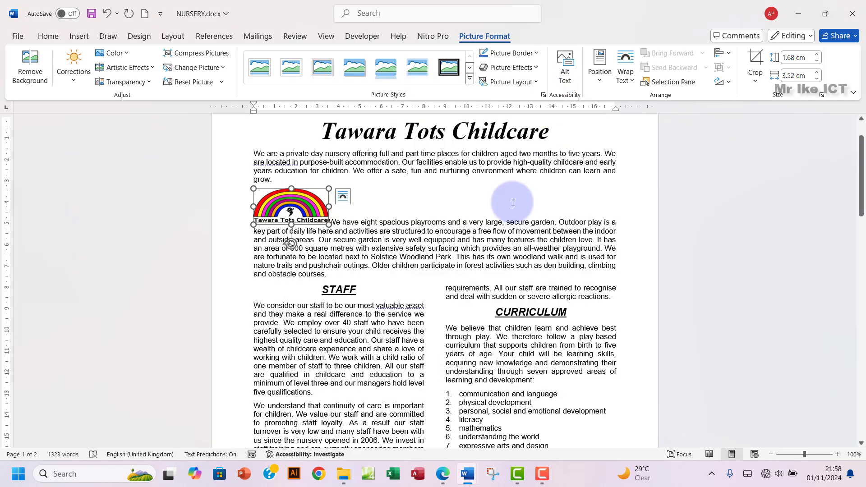
{"action": "left_click", "coordinate": [444, 479]}
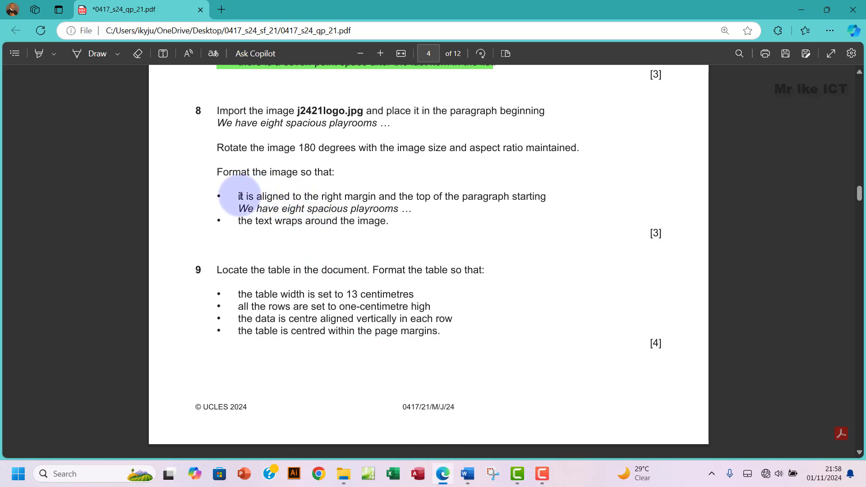
Step: Mark question 8's image alignment and text-wrap requirements in the exam paper
{"action": "left_click_drag", "start_coordinate": [220, 197], "coordinate": [393, 196]}
{"action": "left_click_drag", "start_coordinate": [461, 200], "coordinate": [563, 203]}
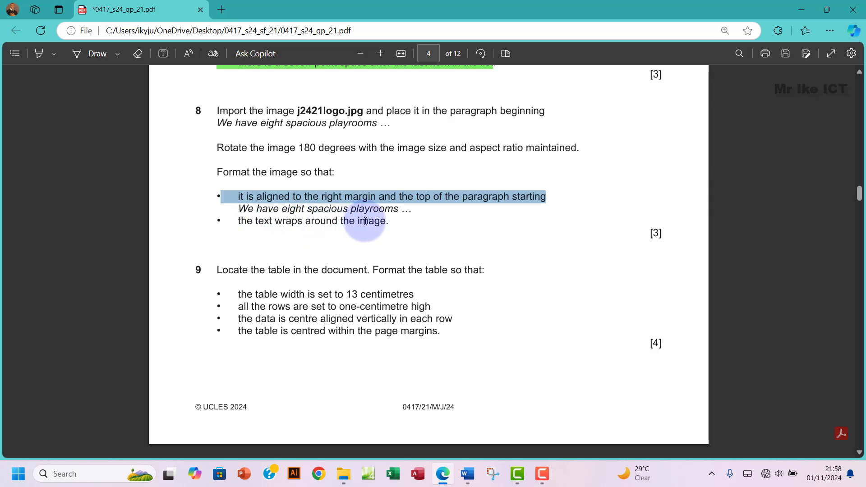
{"action": "left_click_drag", "start_coordinate": [366, 221], "coordinate": [389, 221]}
{"action": "mouse_move", "coordinate": [472, 463]}
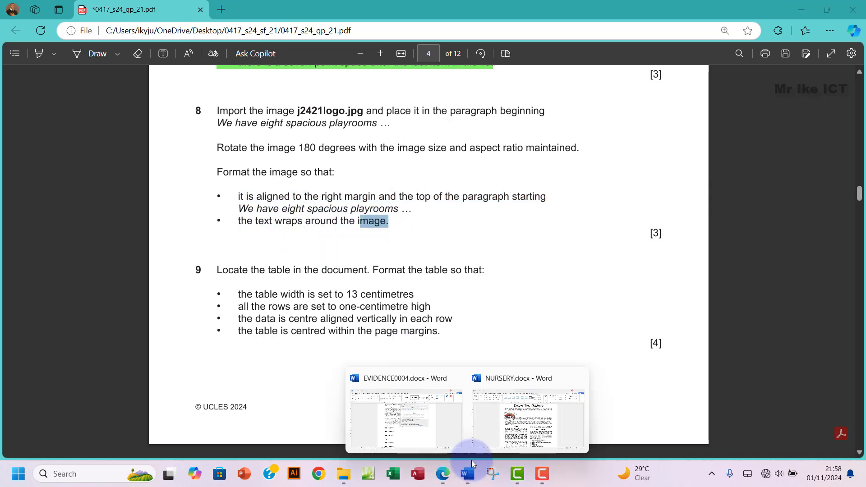
{"action": "left_click", "coordinate": [526, 414]}
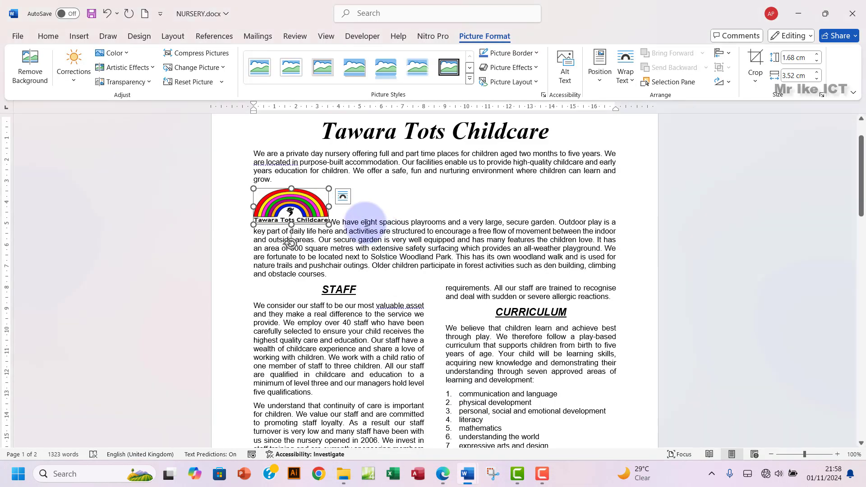
Step: Give the logo Square text wrapping and drag it to the right margin at the paragraph's top
{"action": "left_click", "coordinate": [348, 199]}
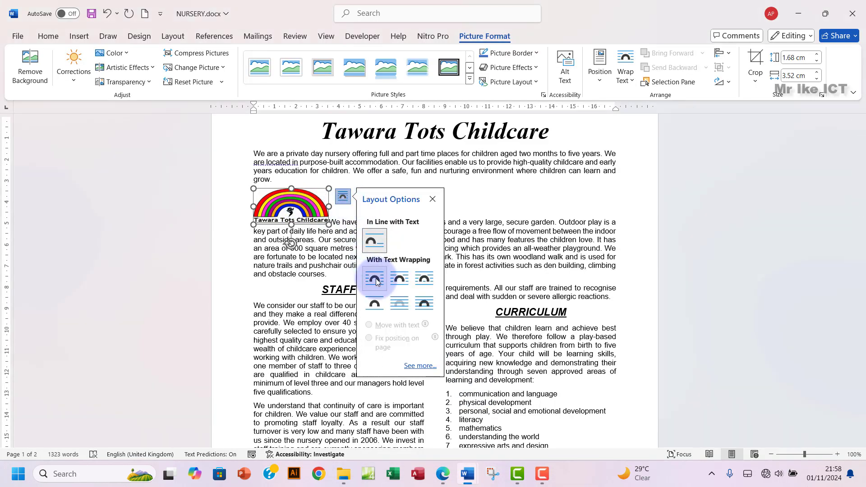
{"action": "left_click", "coordinate": [376, 280]}
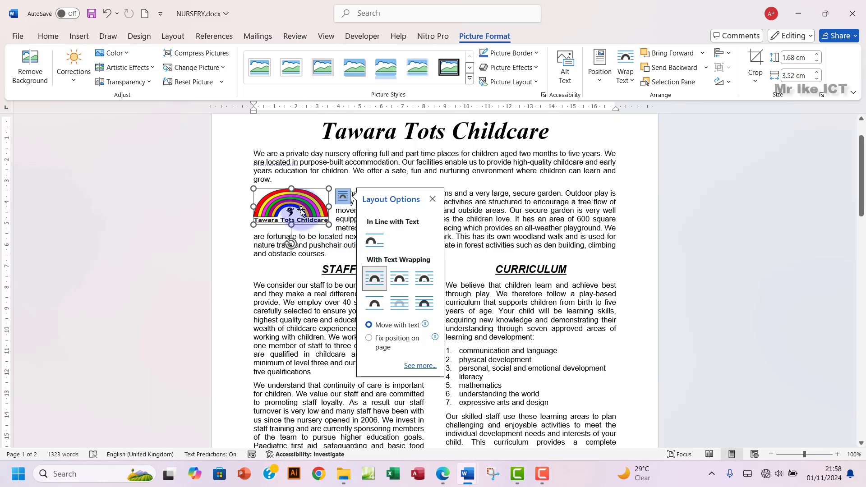
{"action": "left_click_drag", "start_coordinate": [302, 210], "coordinate": [590, 207]}
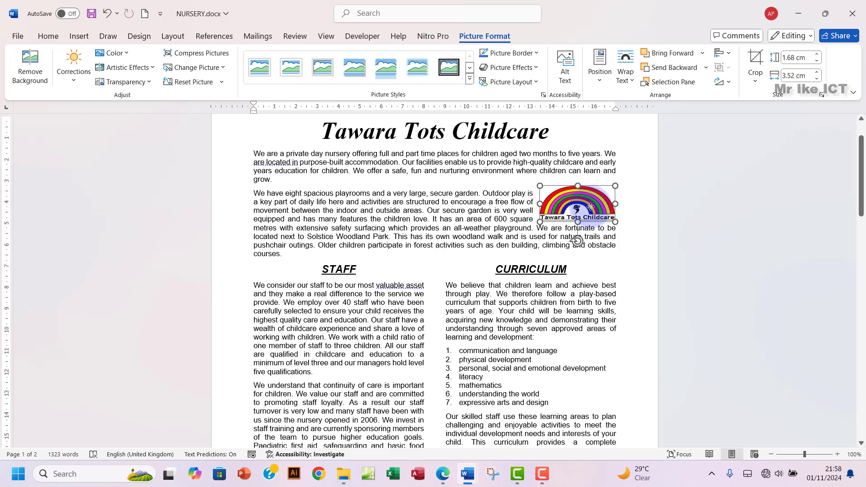
{"action": "mouse_move", "coordinate": [591, 207]}
{"action": "left_mouse_down"}
{"action": "mouse_move", "coordinate": [595, 200]}
{"action": "mouse_move", "coordinate": [596, 212]}
{"action": "left_mouse_up"}
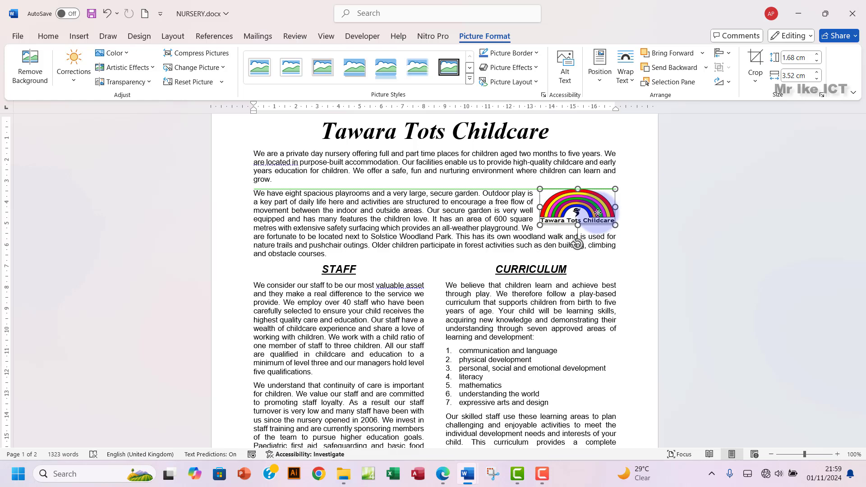
{"action": "left_click_drag", "start_coordinate": [599, 212], "coordinate": [601, 213]}
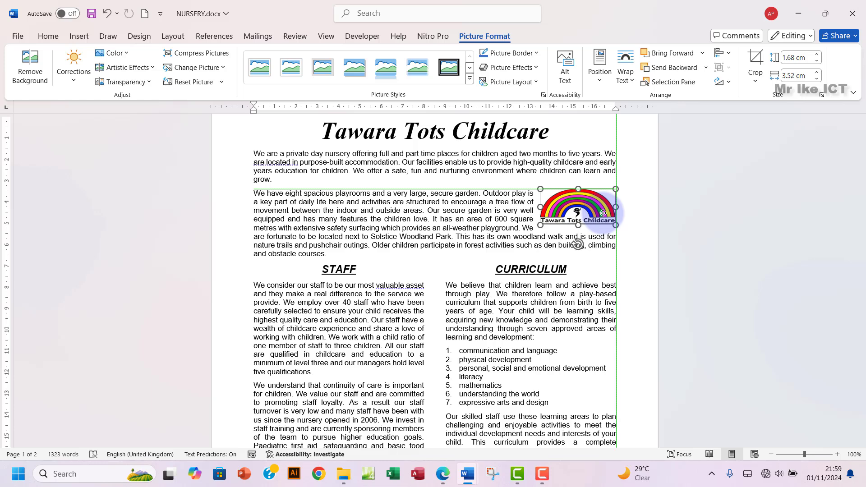
{"action": "left_click_drag", "start_coordinate": [603, 213], "coordinate": [603, 213]}
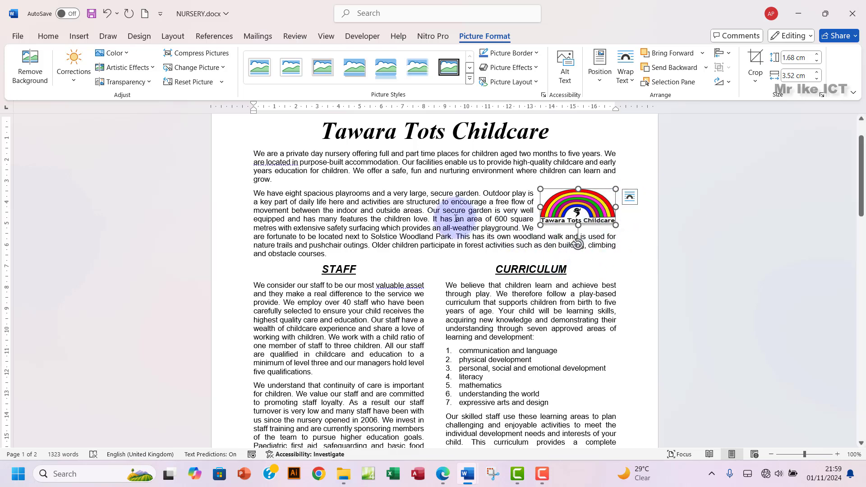
{"action": "left_click", "coordinate": [437, 210]}
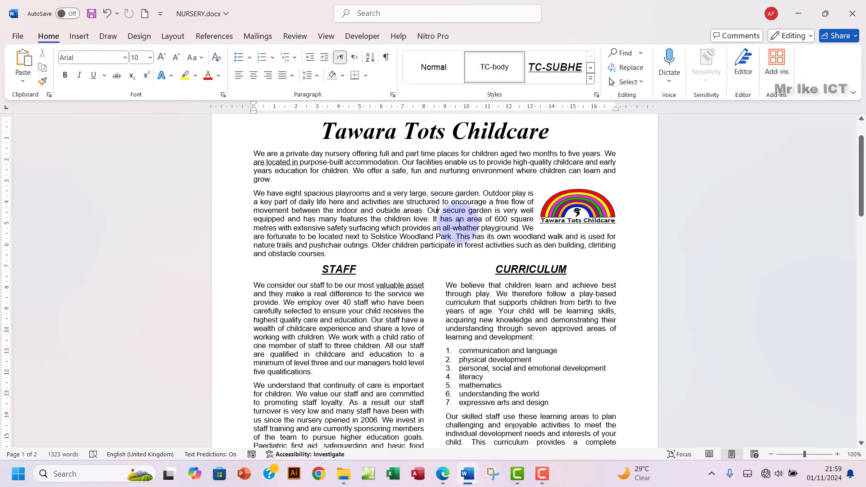
Step: Highlight question 8 green and mark question 9's table width requirement in the exam paper
{"action": "left_click", "coordinate": [438, 479]}
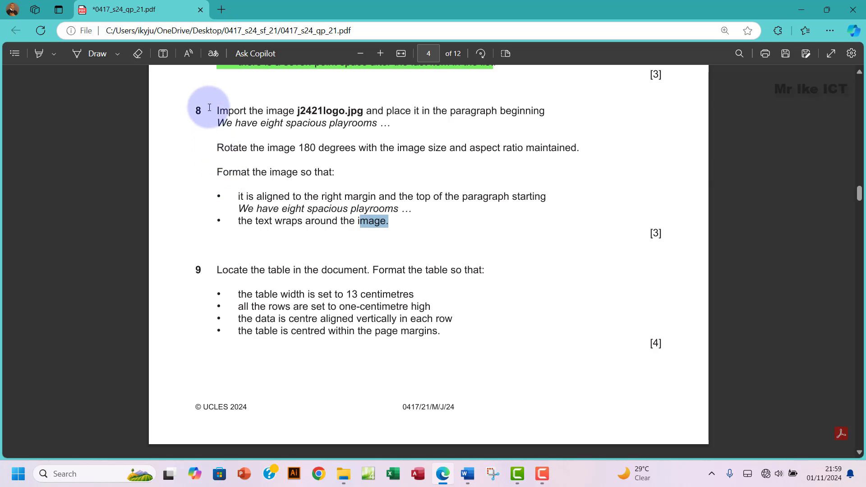
{"action": "left_click_drag", "start_coordinate": [215, 110], "coordinate": [392, 225]}
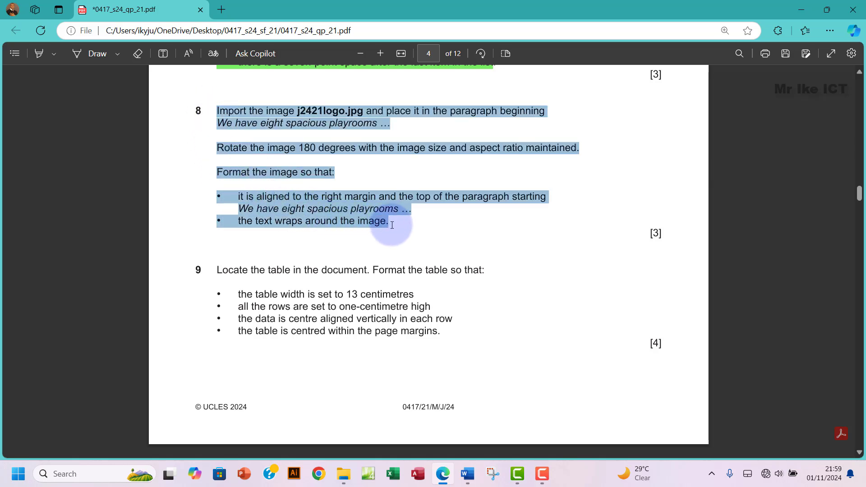
{"action": "right_click", "coordinate": [369, 211]}
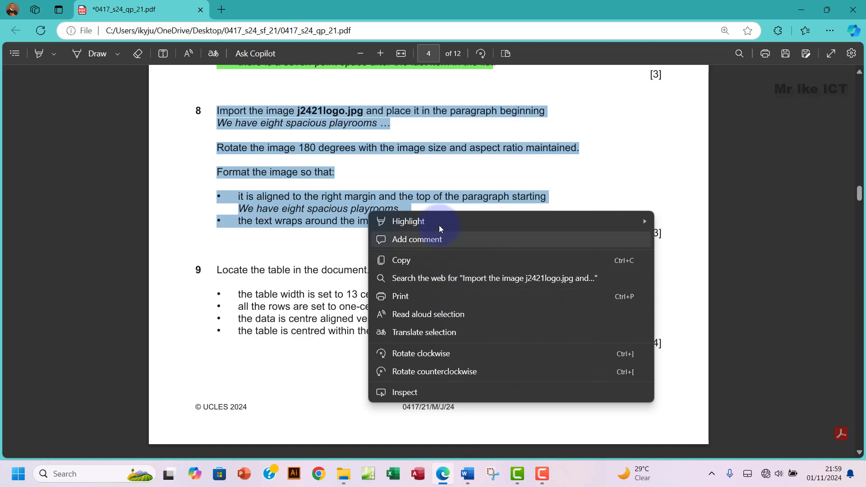
{"action": "mouse_move", "coordinate": [440, 222]}
{"action": "left_click", "coordinate": [685, 239]}
{"action": "scroll", "coordinate": [353, 237], "scroll_direction": "down", "scroll_amount": 3}
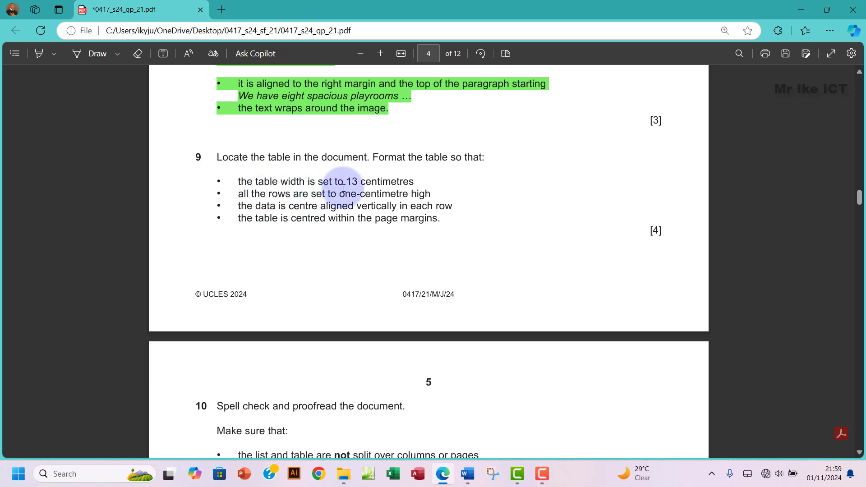
{"action": "left_click_drag", "start_coordinate": [366, 182], "coordinate": [381, 183]}
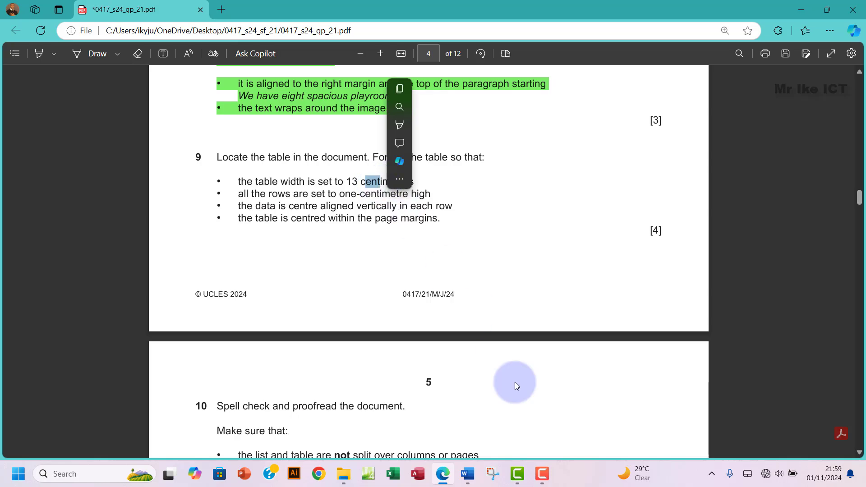
Step: Scroll to the Session, Times and Includes meals fees table and select the whole table
{"action": "mouse_move", "coordinate": [467, 473]}
{"action": "left_click", "coordinate": [519, 421]}
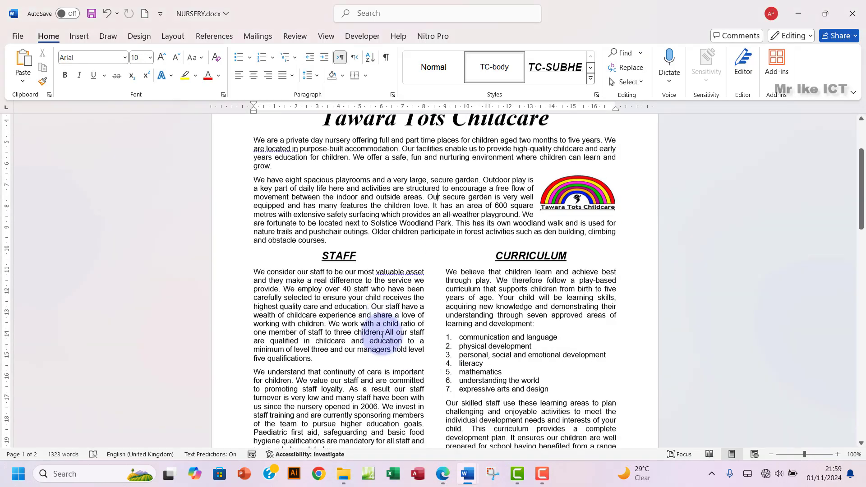
{"action": "scroll", "coordinate": [382, 335], "scroll_direction": "down", "scroll_amount": 15}
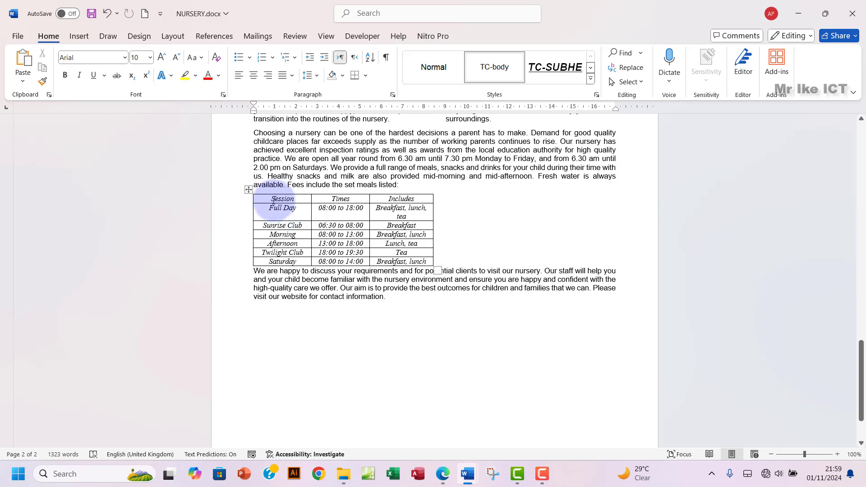
{"action": "left_click", "coordinate": [446, 482]}
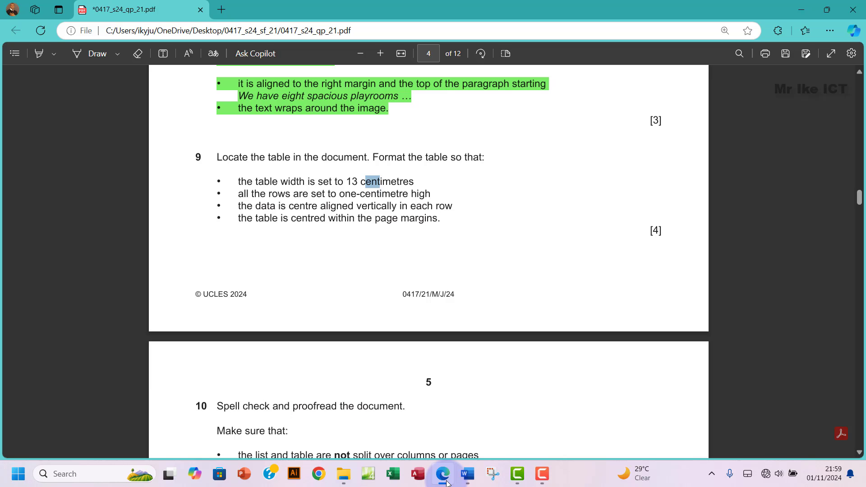
{"action": "left_click", "coordinate": [446, 481]}
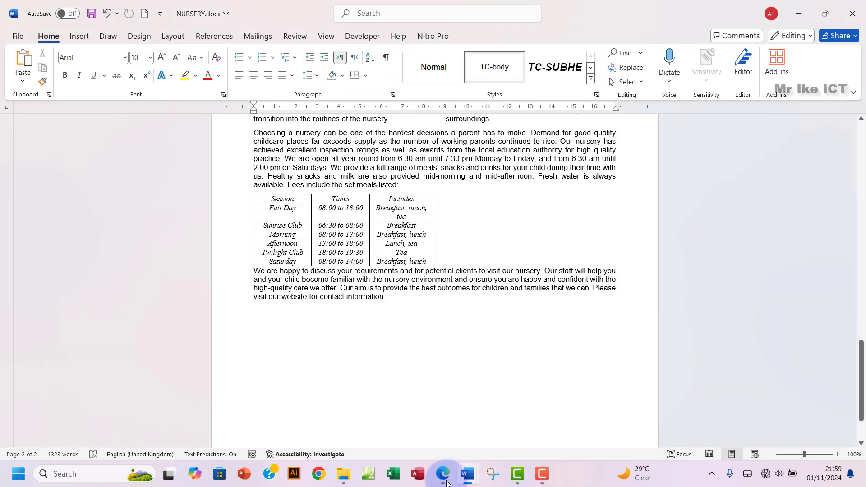
{"action": "left_click", "coordinate": [249, 191]}
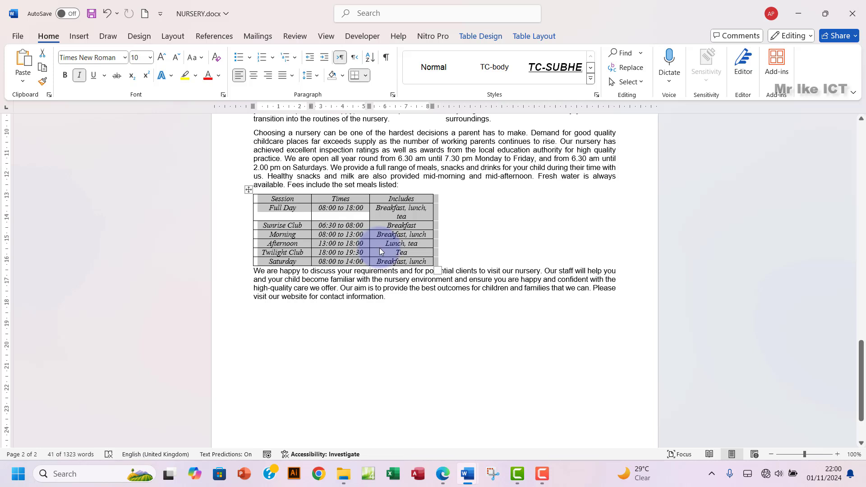
{"action": "left_click", "coordinate": [526, 36]}
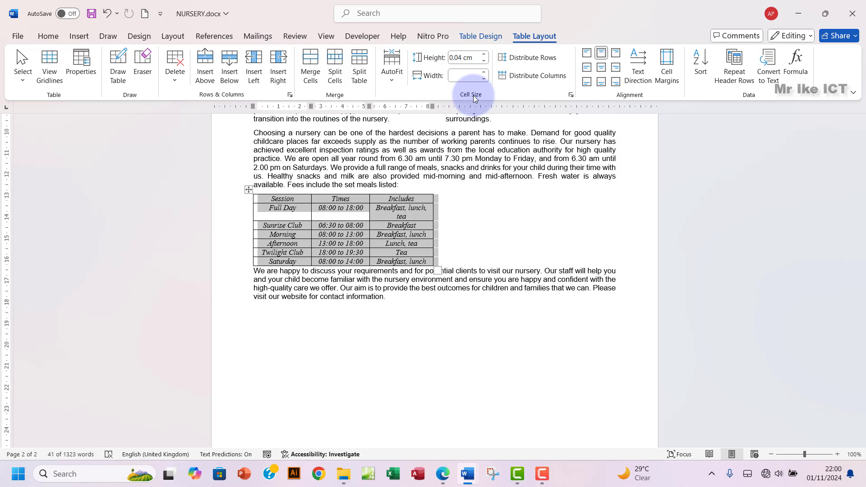
Step: Set the fees table's preferred width to 13 cm, then go back to the exam question
{"action": "left_click", "coordinate": [571, 95]}
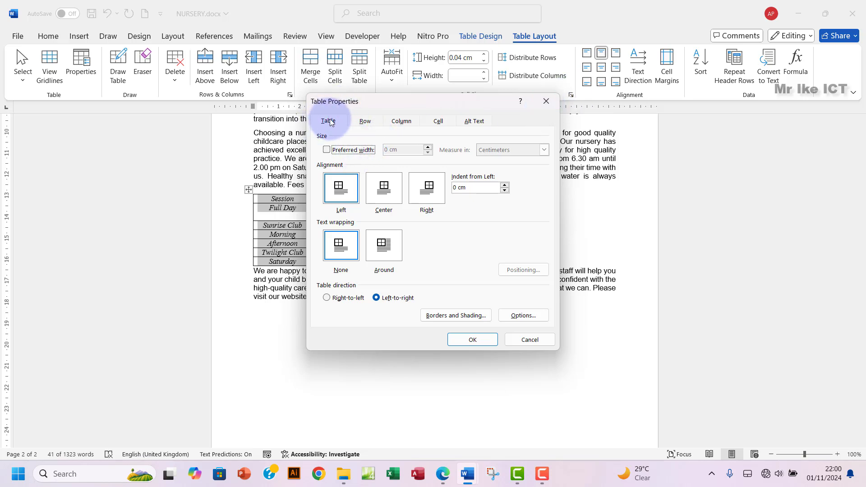
{"action": "left_click", "coordinate": [326, 150]}
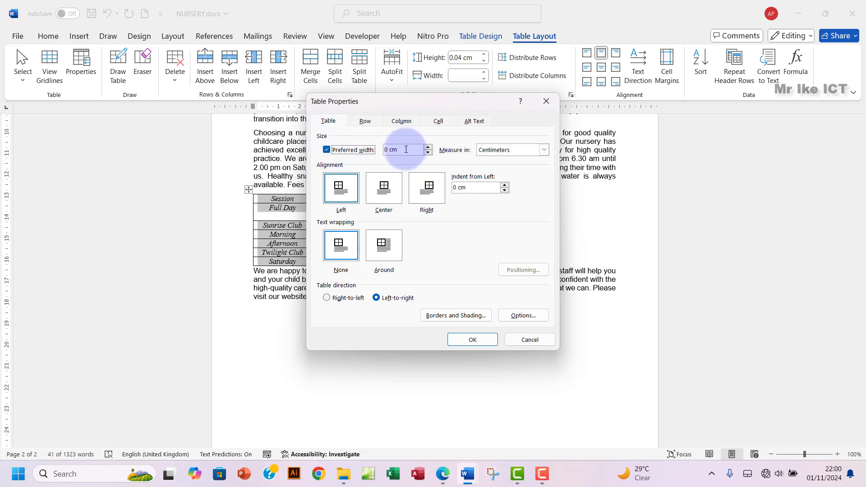
{"action": "left_click_drag", "start_coordinate": [388, 149], "coordinate": [376, 152]}
{"action": "type", "text": "1"}
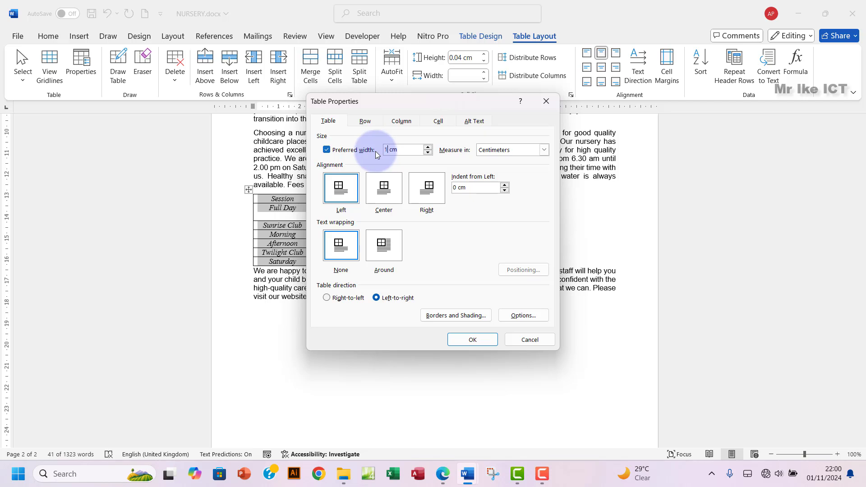
{"action": "type", "text": "3"}
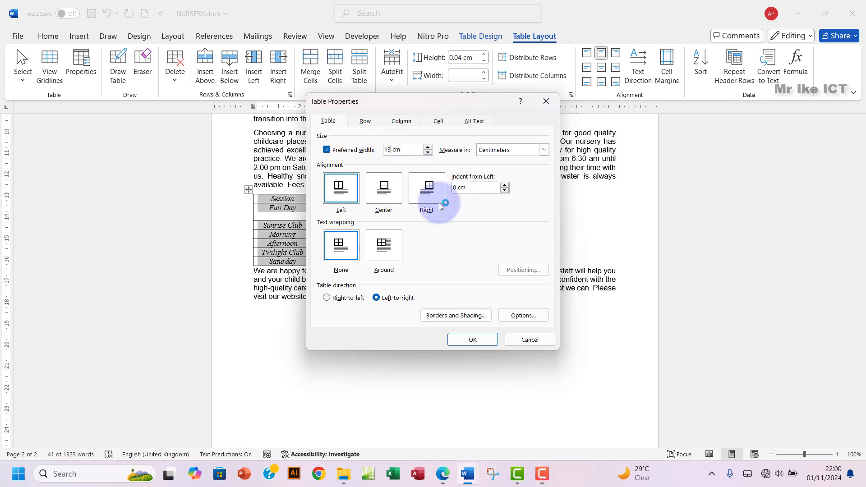
{"action": "left_click", "coordinate": [470, 345]}
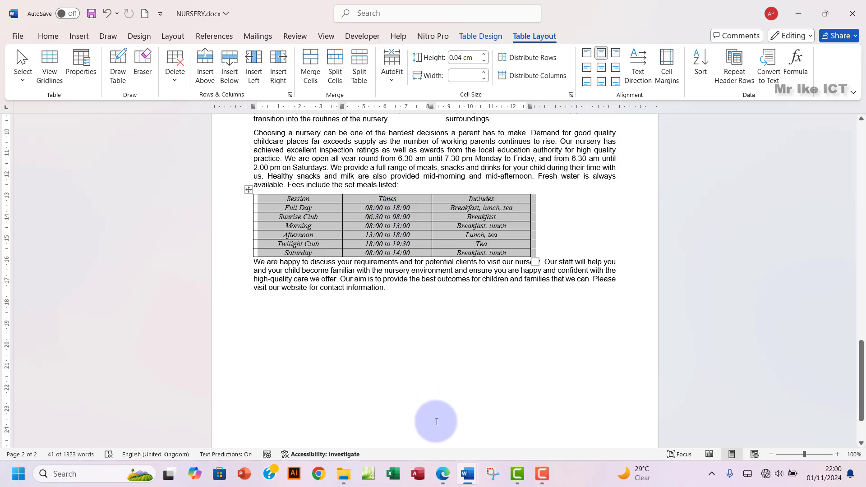
{"action": "left_click", "coordinate": [442, 474]}
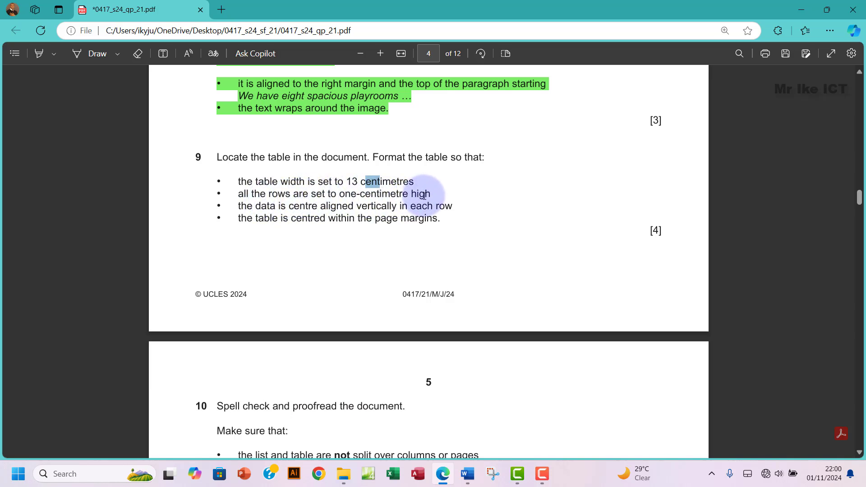
Step: Give every row of the fees table a specified height of 1 cm in Table Properties
{"action": "mouse_move", "coordinate": [467, 473]}
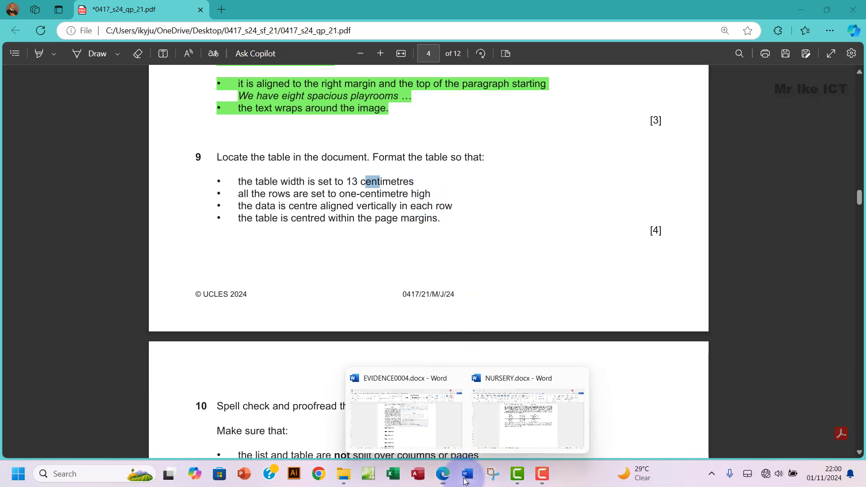
{"action": "left_click", "coordinate": [518, 412]}
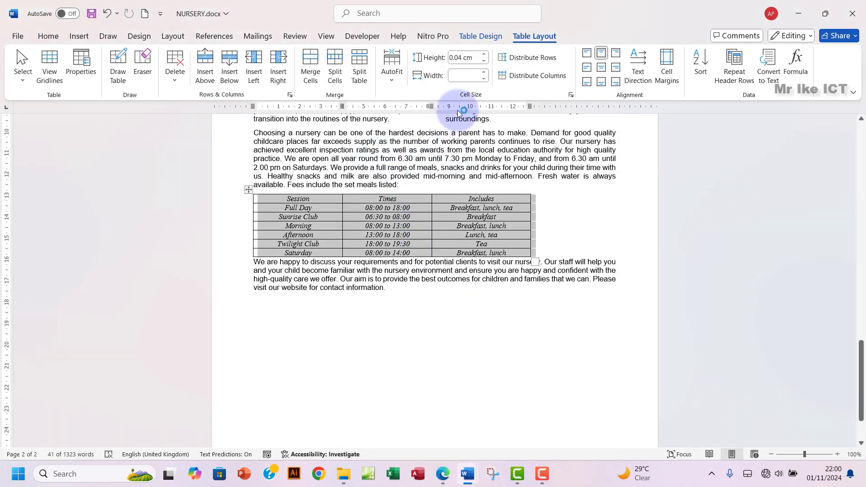
{"action": "left_click", "coordinate": [571, 95]}
{"action": "left_click_drag", "start_coordinate": [414, 102], "coordinate": [434, 120]}
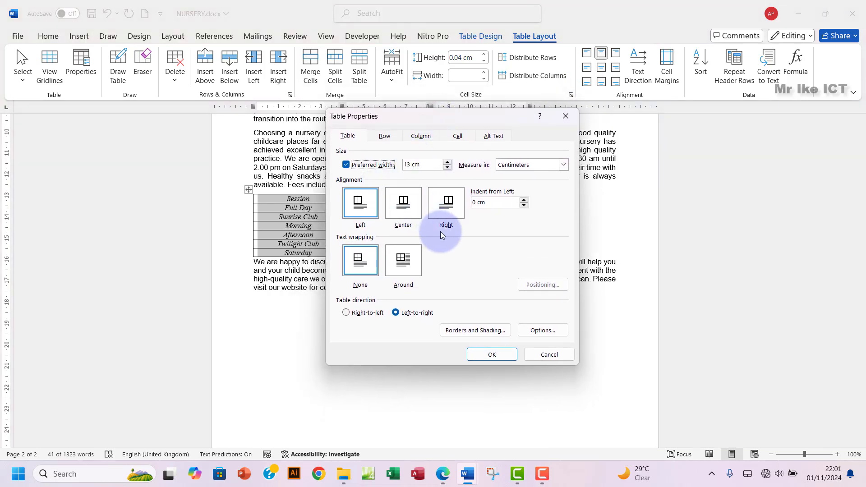
{"action": "left_click", "coordinate": [442, 474]}
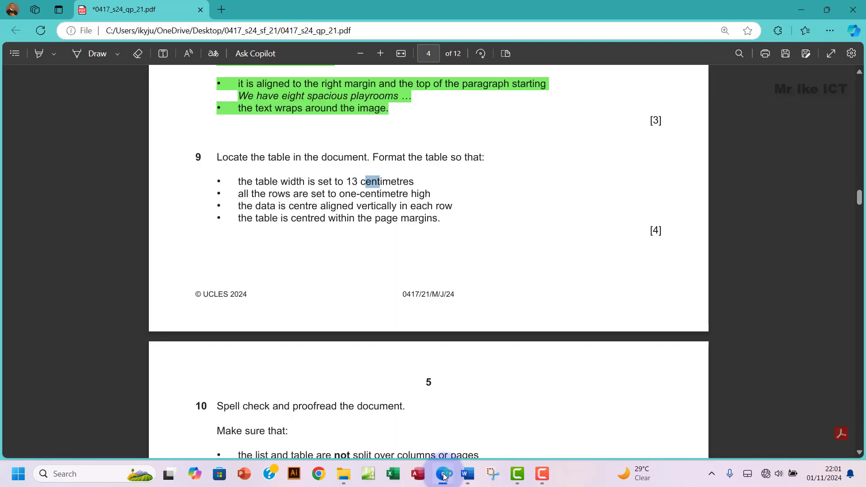
{"action": "left_click", "coordinate": [443, 474]}
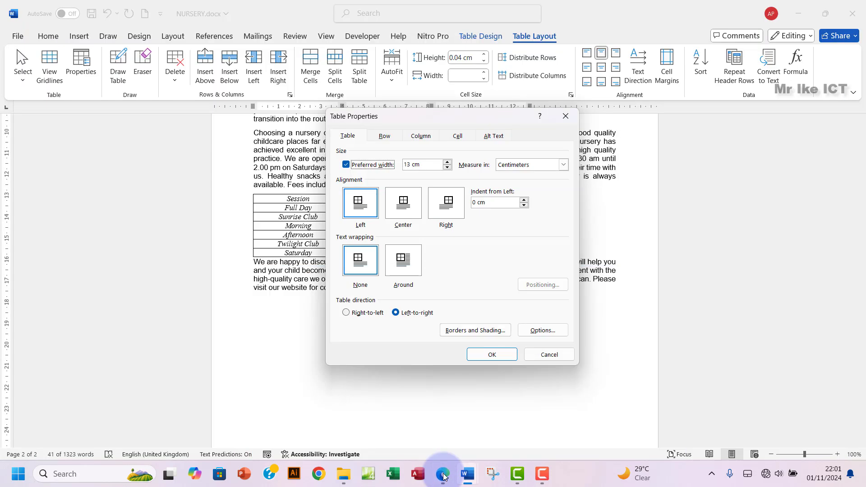
{"action": "left_click", "coordinate": [383, 137]}
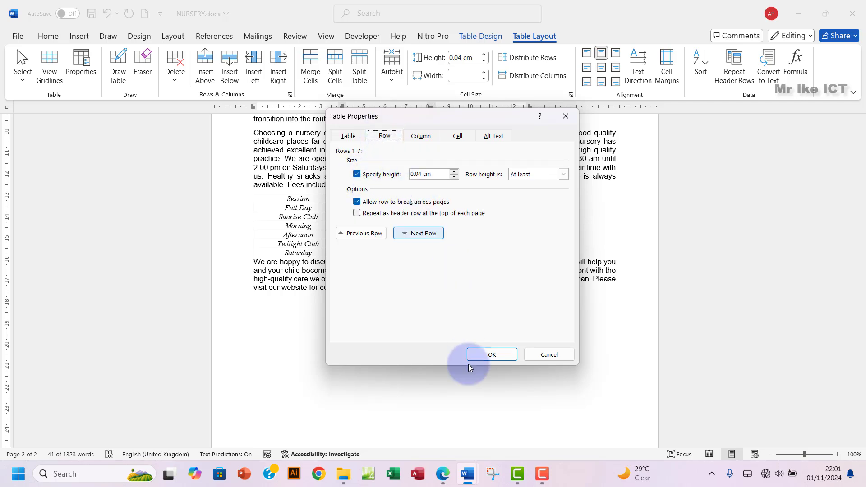
{"action": "left_click", "coordinate": [443, 474]}
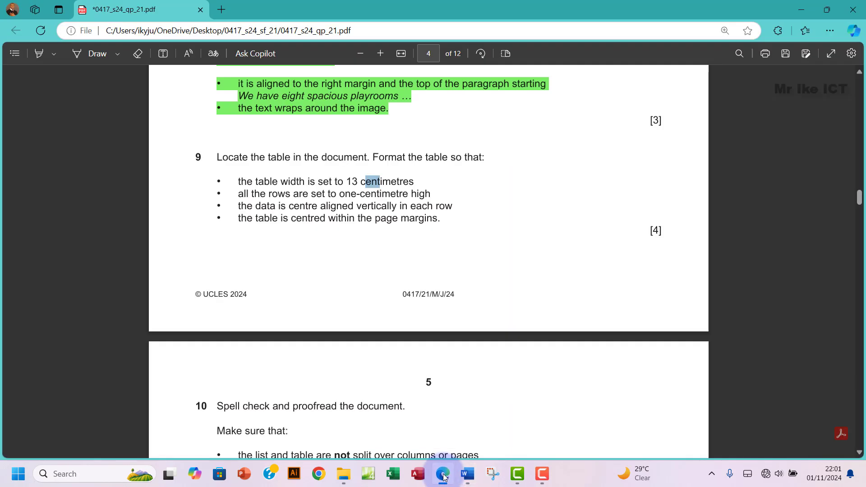
{"action": "left_click", "coordinate": [443, 475]}
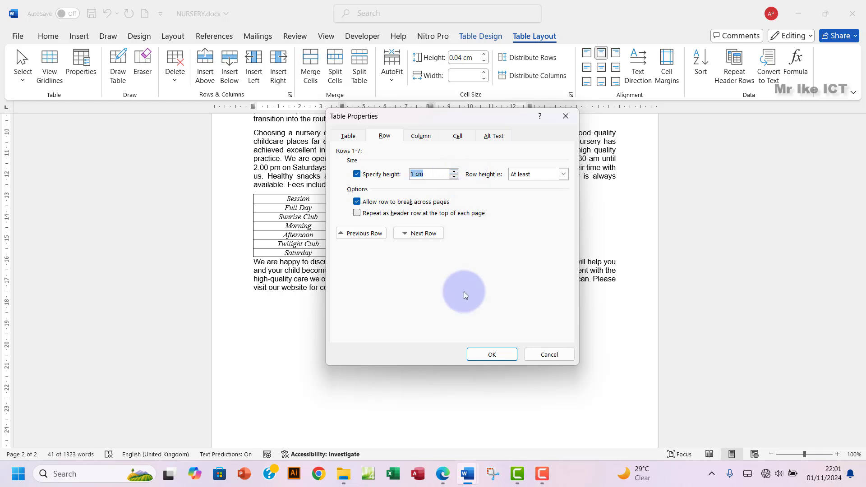
{"action": "left_click", "coordinate": [491, 354]}
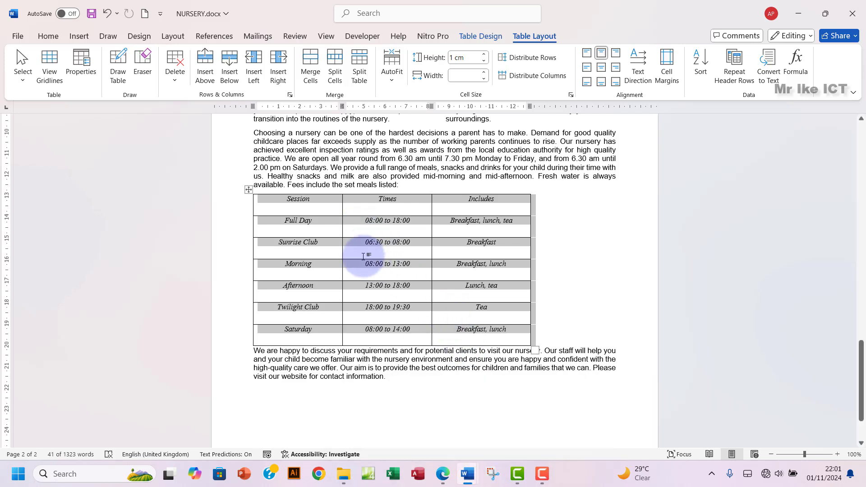
Step: Read the vertical-centring requirement, then apply Align Center to the fees table's cell data
{"action": "left_click", "coordinate": [443, 472]}
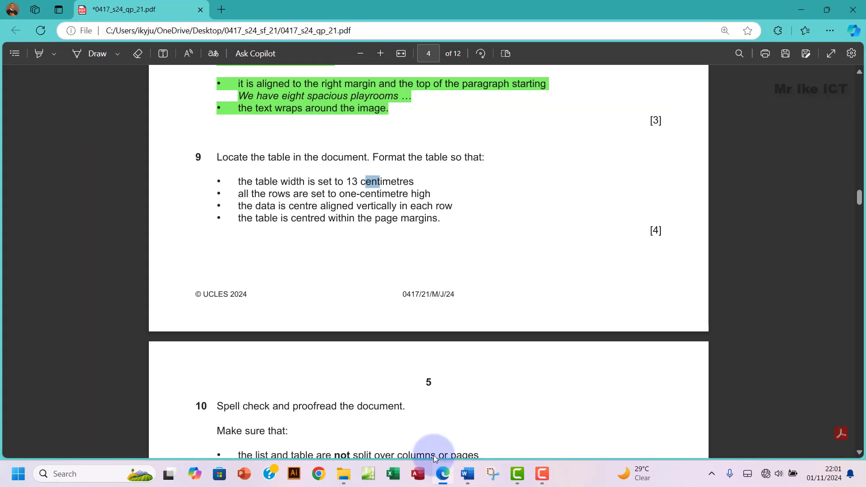
{"action": "left_click_drag", "start_coordinate": [239, 207], "coordinate": [264, 210]}
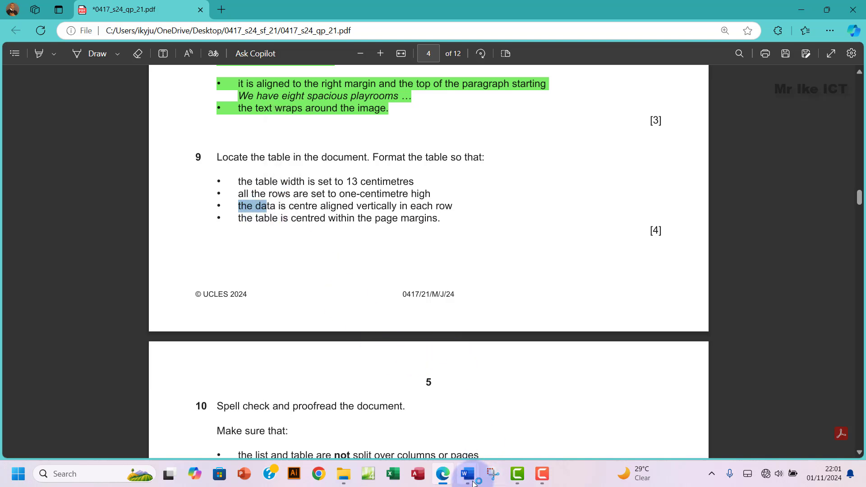
{"action": "mouse_move", "coordinate": [468, 465]}
{"action": "left_click", "coordinate": [516, 428]}
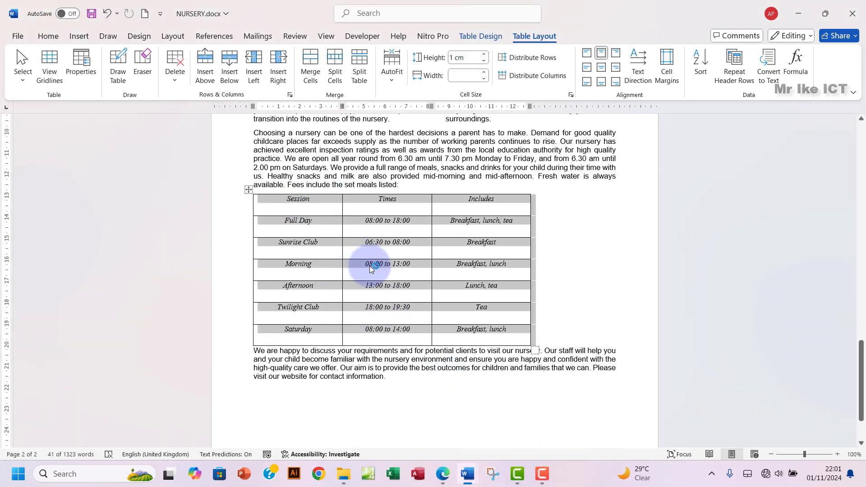
{"action": "left_click", "coordinate": [602, 68]}
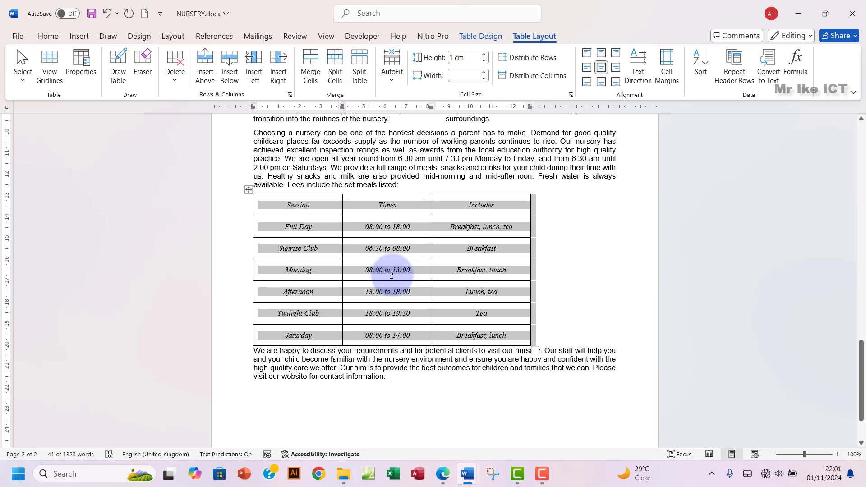
{"action": "left_click", "coordinate": [444, 472]}
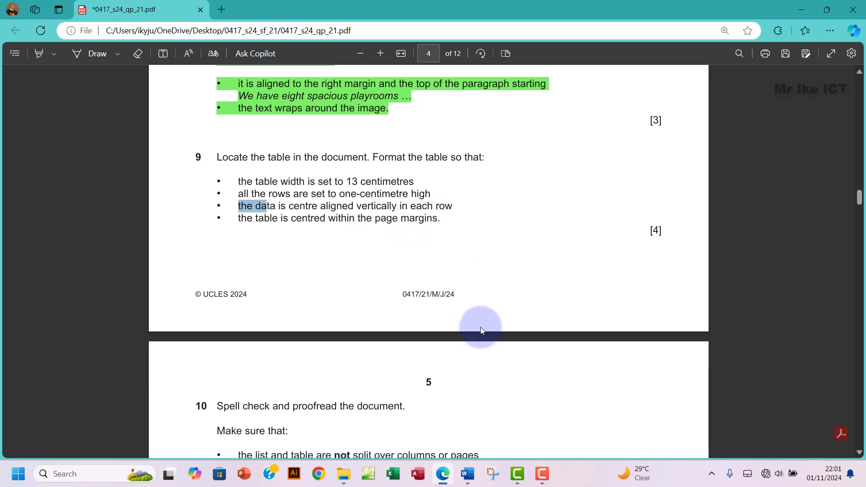
Step: Give the fees table Center alignment on the Table tab of Table Properties
{"action": "mouse_move", "coordinate": [467, 473]}
{"action": "left_click", "coordinate": [475, 447]}
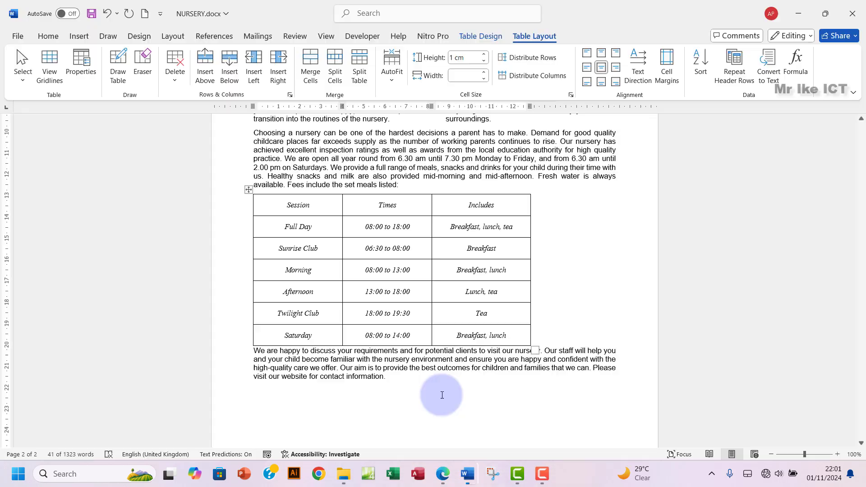
{"action": "left_click", "coordinate": [571, 96]}
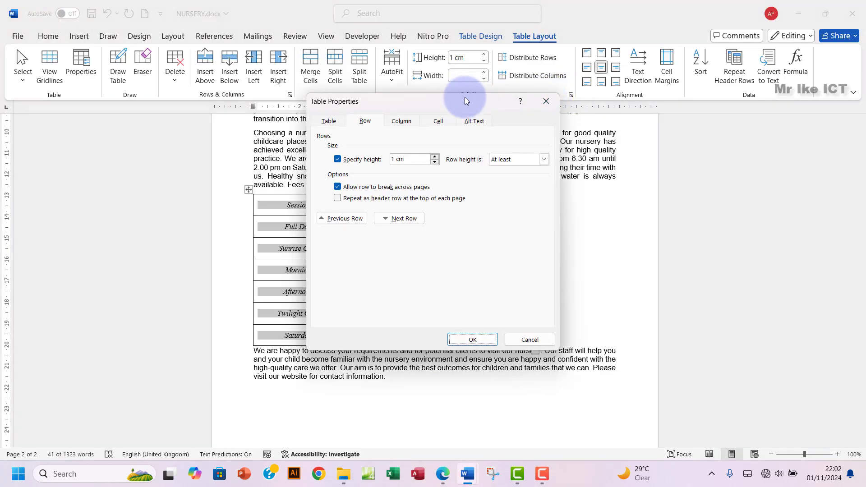
{"action": "left_click_drag", "start_coordinate": [465, 100], "coordinate": [471, 115]}
{"action": "left_click", "coordinate": [335, 136]}
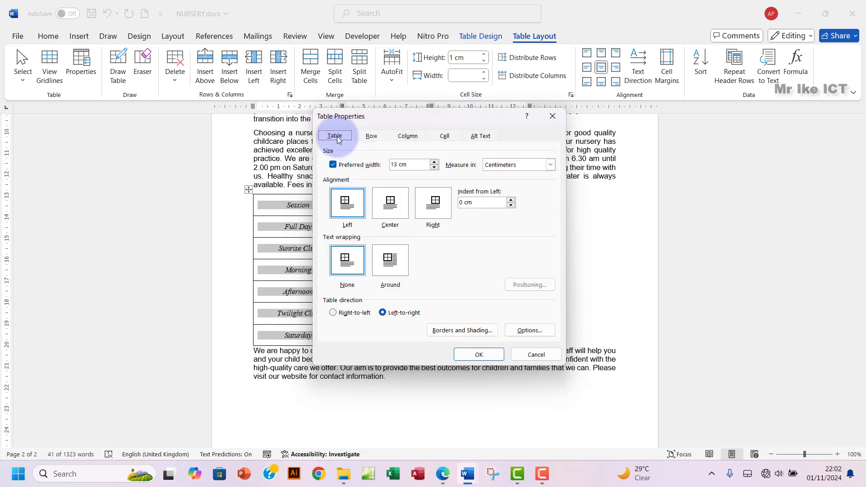
{"action": "left_click", "coordinate": [391, 213]}
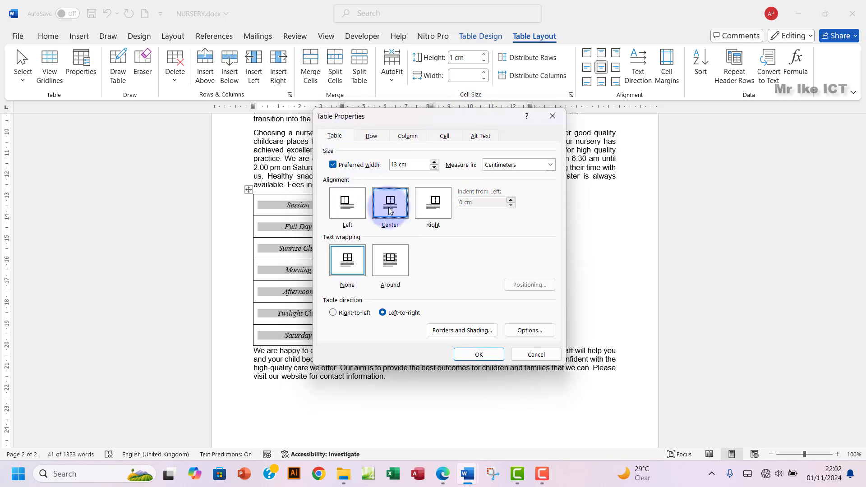
{"action": "left_click", "coordinate": [478, 354]}
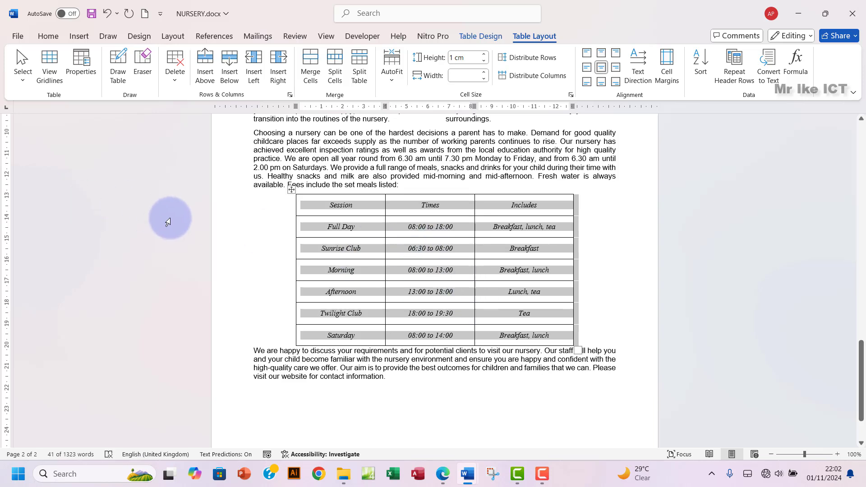
{"action": "left_click", "coordinate": [48, 36]}
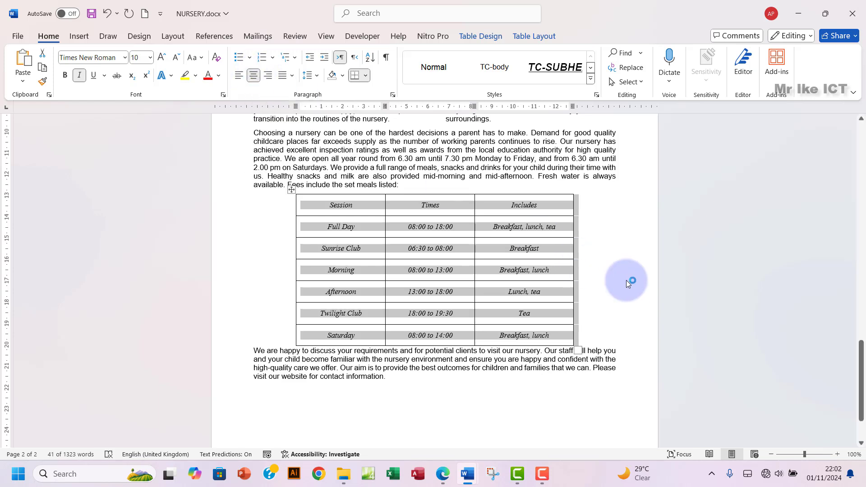
Step: Highlight question 9 and its four requirements green in the exam PDF
{"action": "left_click", "coordinate": [442, 474]}
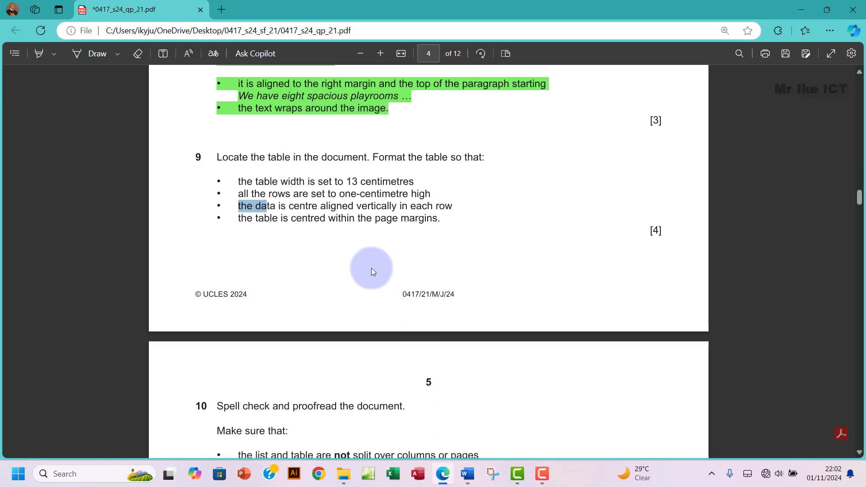
{"action": "left_click_drag", "start_coordinate": [220, 158], "coordinate": [441, 223]}
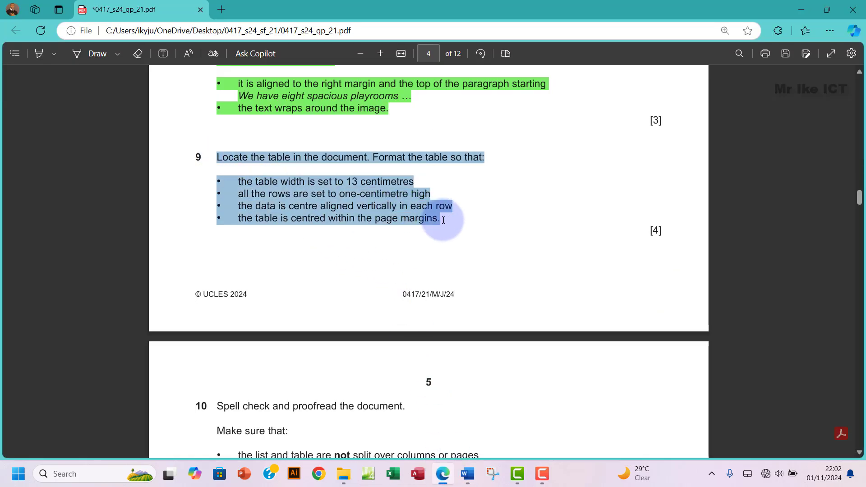
{"action": "mouse_move", "coordinate": [469, 168]}
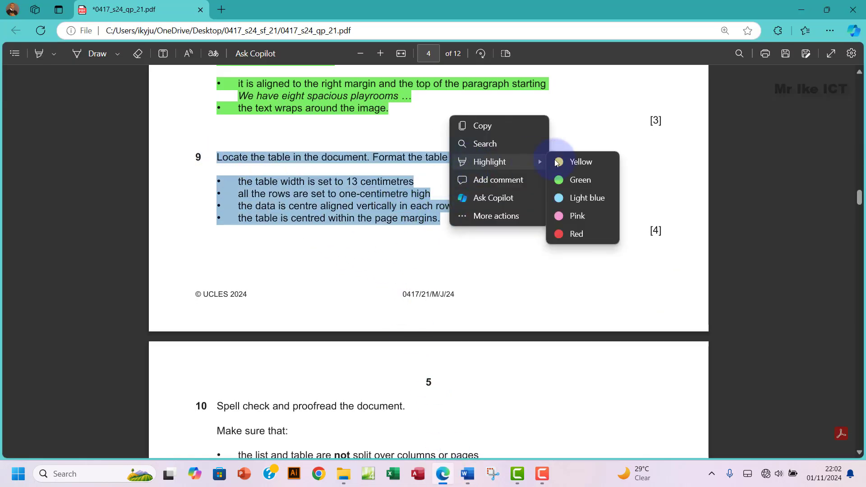
{"action": "left_click", "coordinate": [581, 179]}
Step: Scroll on to question 10 in the paper, then bring NURSERY.docx back in Word
{"action": "scroll", "coordinate": [496, 247], "scroll_direction": "down", "scroll_amount": 5}
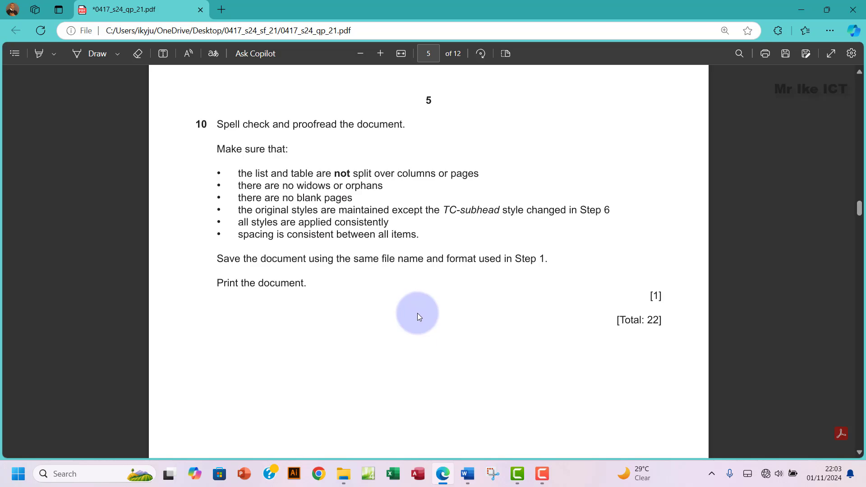
{"action": "mouse_move", "coordinate": [468, 474]}
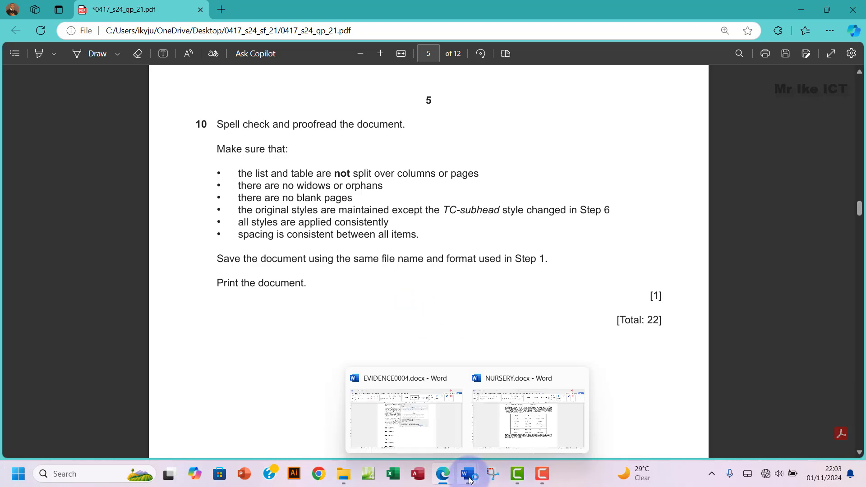
{"action": "left_click", "coordinate": [516, 430]}
{"action": "scroll", "coordinate": [335, 269], "scroll_direction": "down", "scroll_amount": 1}
{"action": "scroll", "coordinate": [335, 269], "scroll_direction": "up", "scroll_amount": 8}
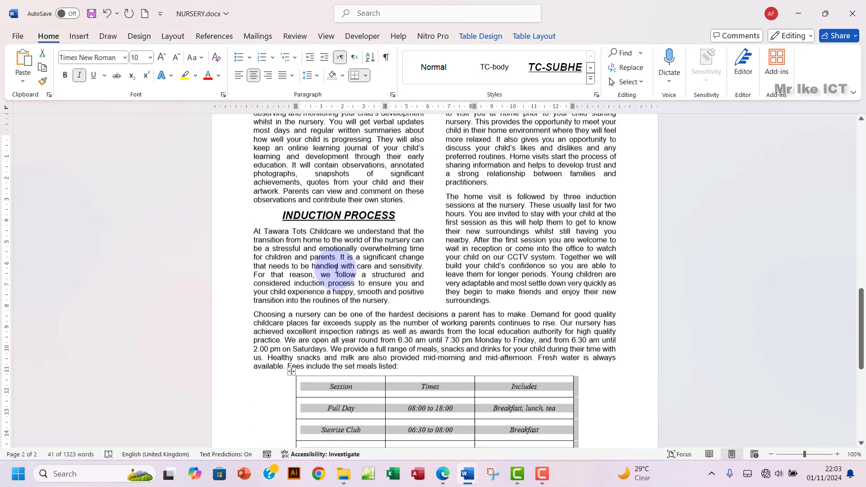
Step: Scroll through the prospectus to proofread it
{"action": "scroll", "coordinate": [335, 270], "scroll_direction": "up", "scroll_amount": 12}
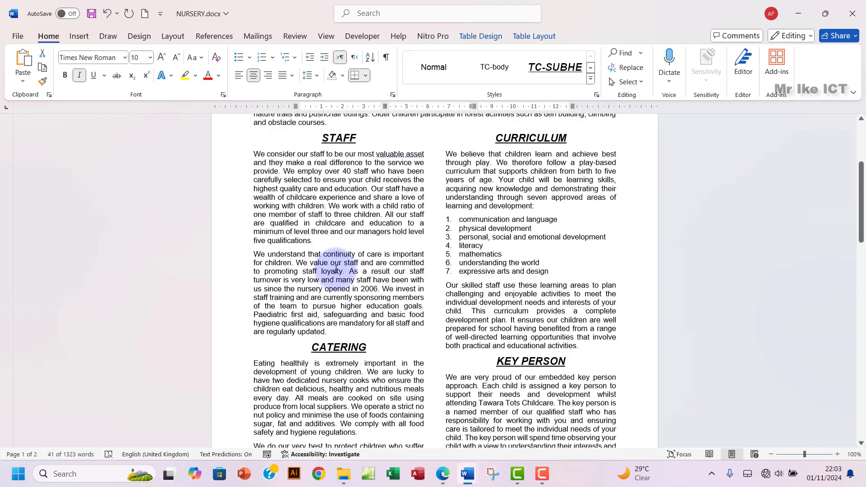
{"action": "scroll", "coordinate": [335, 270], "scroll_direction": "up", "scroll_amount": 4}
{"action": "scroll", "coordinate": [336, 269], "scroll_direction": "down", "scroll_amount": 6}
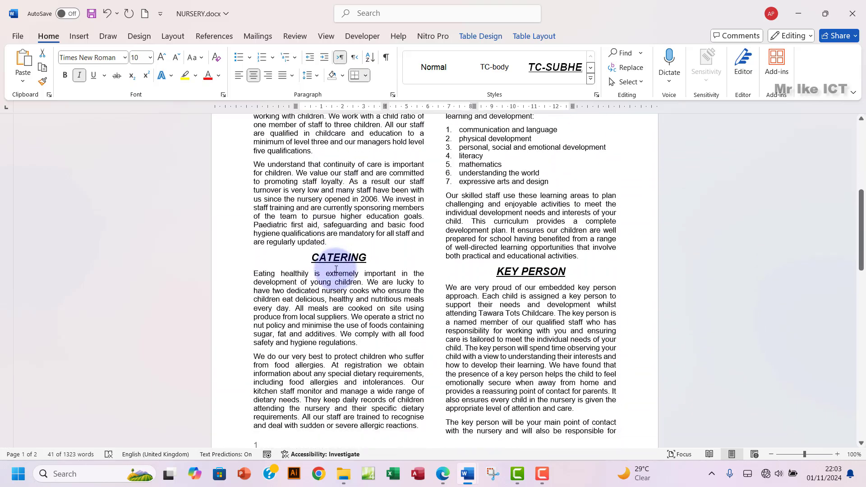
{"action": "scroll", "coordinate": [336, 270], "scroll_direction": "down", "scroll_amount": 10}
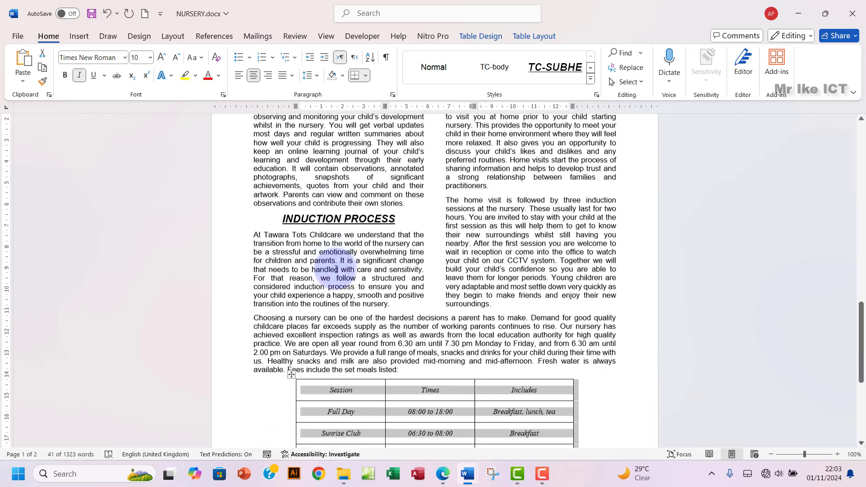
{"action": "scroll", "coordinate": [336, 269], "scroll_direction": "down", "scroll_amount": 5}
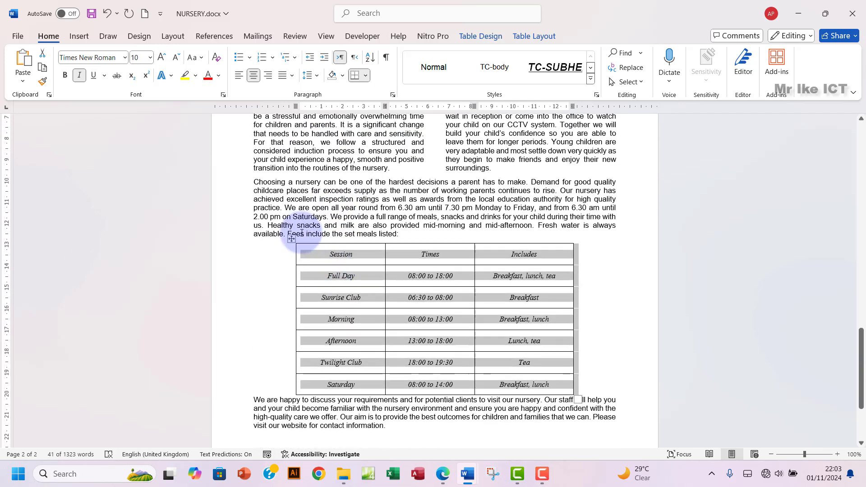
Step: Run Spelling and Grammar, confirm no corrections are needed, and close the Editor pane
{"action": "left_click", "coordinate": [295, 36]}
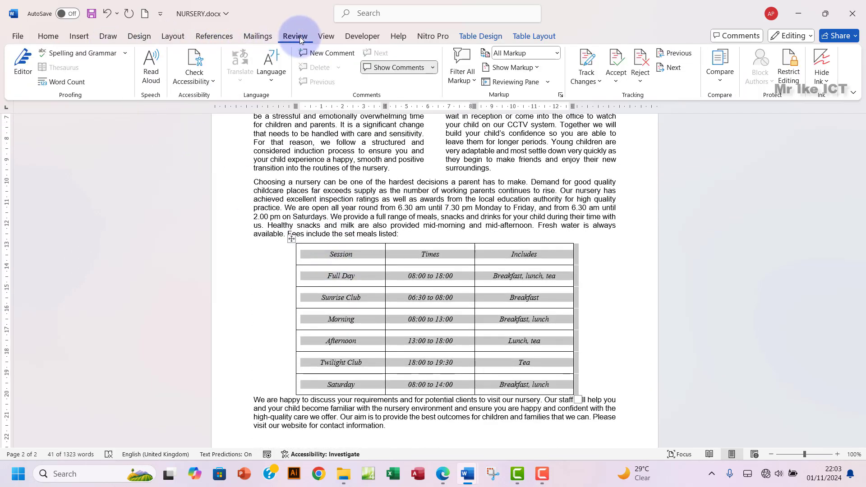
{"action": "left_click", "coordinate": [72, 53]}
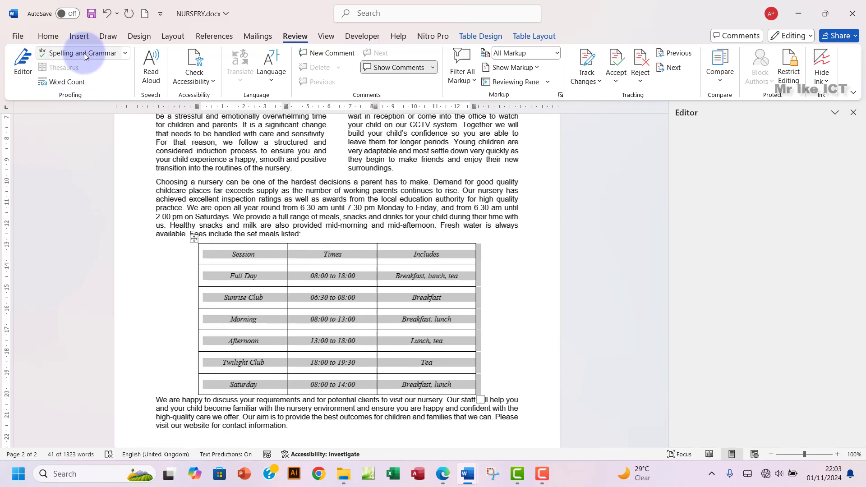
{"action": "scroll", "coordinate": [647, 306], "scroll_direction": "up", "scroll_amount": 3}
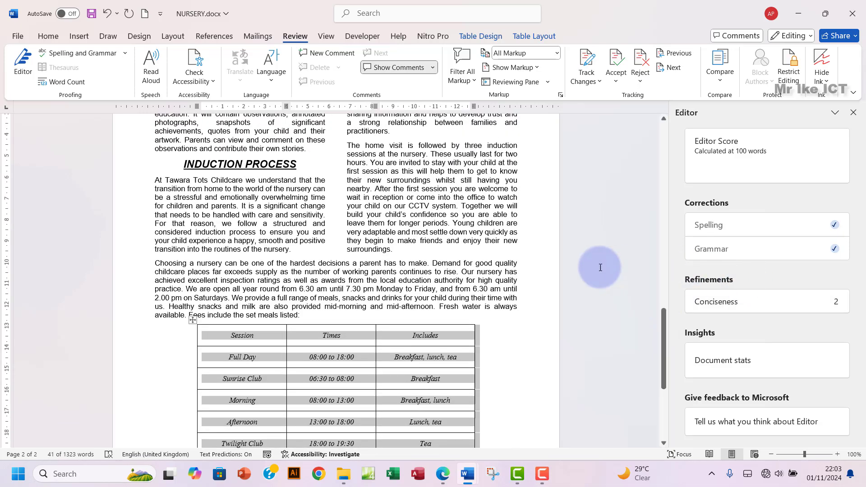
{"action": "scroll", "coordinate": [604, 266], "scroll_direction": "up", "scroll_amount": 6}
{"action": "scroll", "coordinate": [503, 269], "scroll_direction": "up", "scroll_amount": 15}
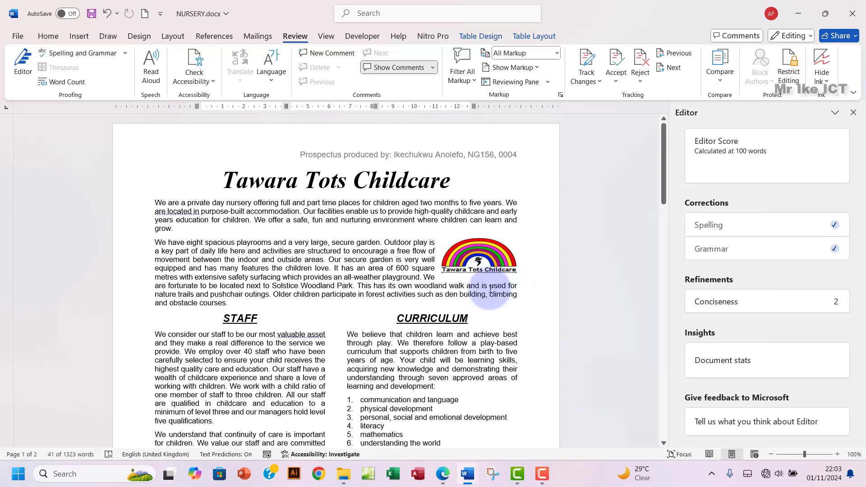
{"action": "scroll", "coordinate": [491, 289], "scroll_direction": "down", "scroll_amount": 3}
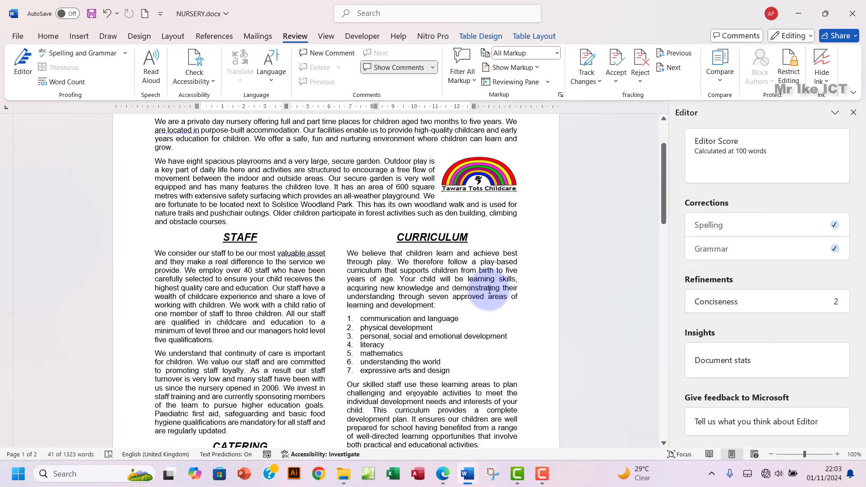
{"action": "scroll", "coordinate": [490, 290], "scroll_direction": "down", "scroll_amount": 5}
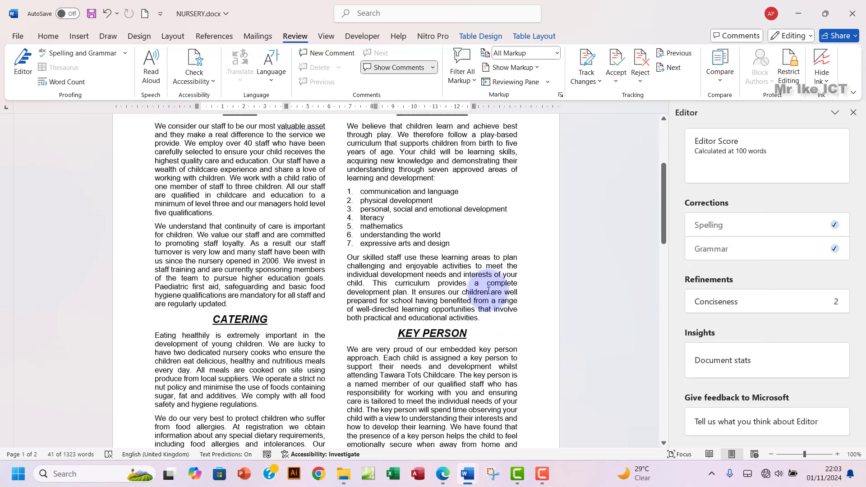
{"action": "scroll", "coordinate": [488, 291], "scroll_direction": "up", "scroll_amount": 3}
{"action": "left_click", "coordinate": [857, 115]}
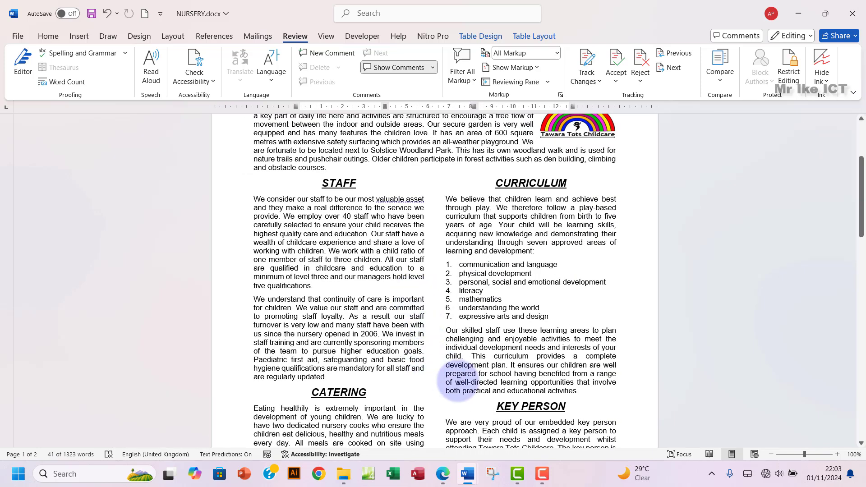
{"action": "left_click", "coordinate": [442, 479]}
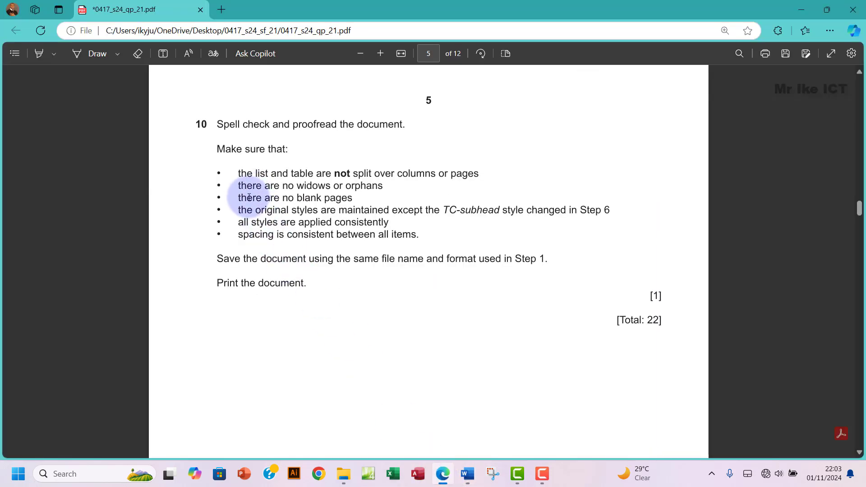
{"action": "left_click_drag", "start_coordinate": [248, 191], "coordinate": [383, 186]}
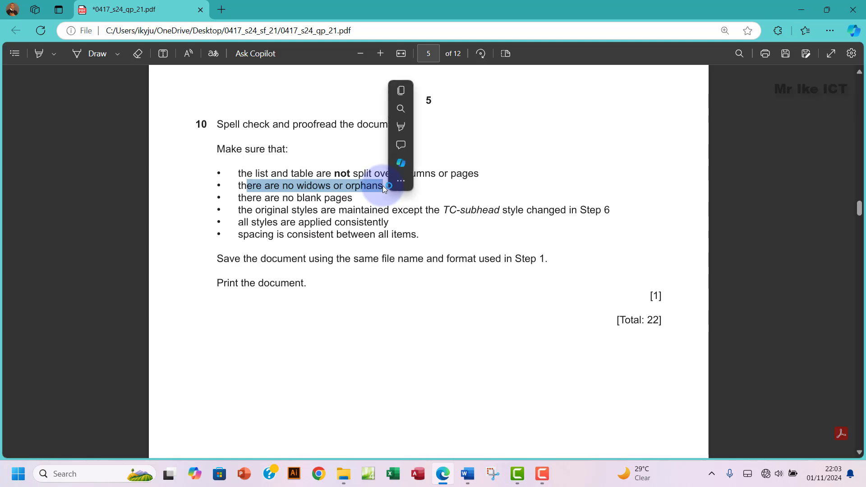
{"action": "mouse_move", "coordinate": [467, 475]}
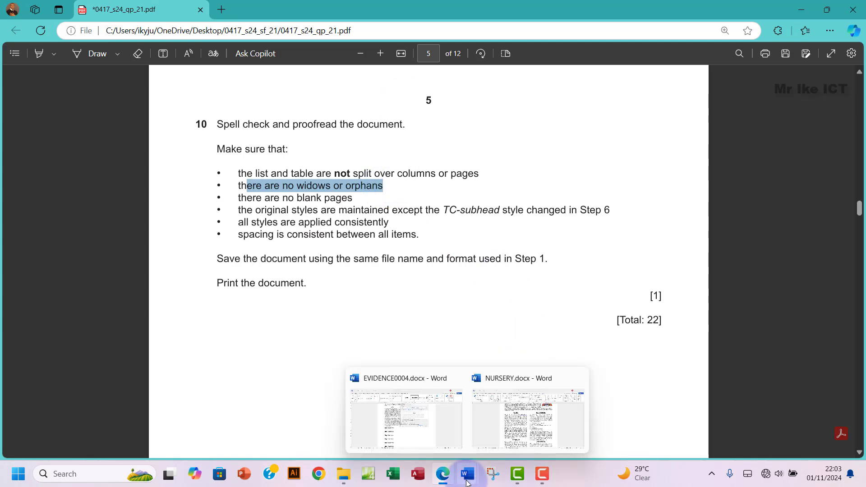
{"action": "left_click", "coordinate": [483, 405]}
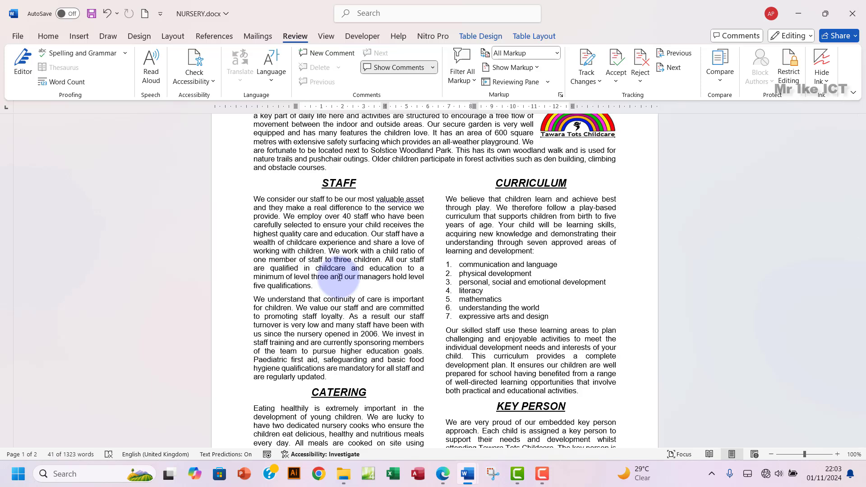
Step: Turn on Widow/Orphan control in the Paragraph dialog's Line and Page Breaks settings
{"action": "left_click", "coordinate": [48, 36]}
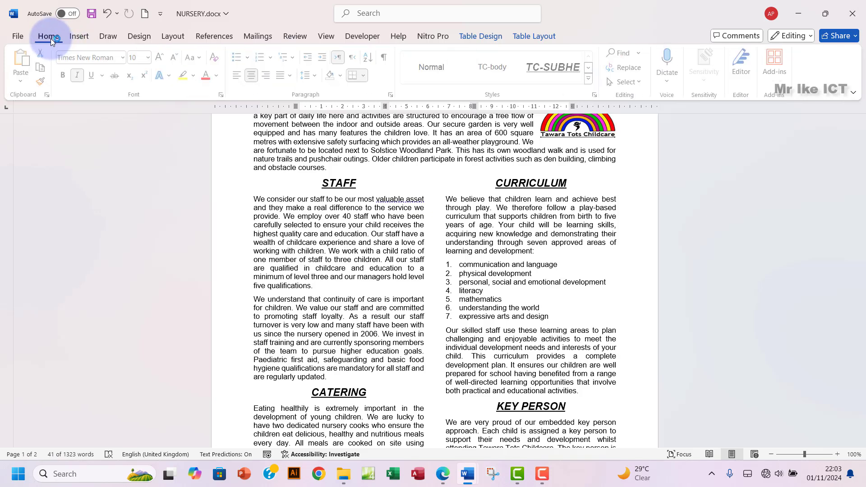
{"action": "left_click", "coordinate": [394, 94]}
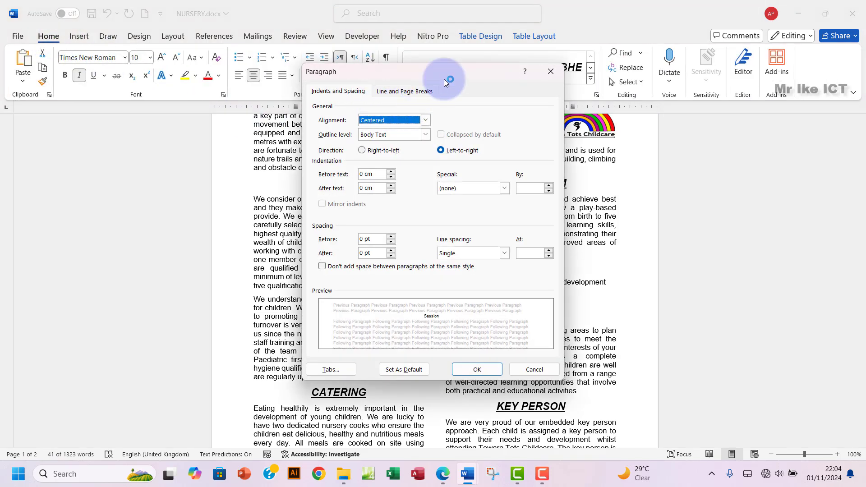
{"action": "left_click", "coordinate": [400, 92]}
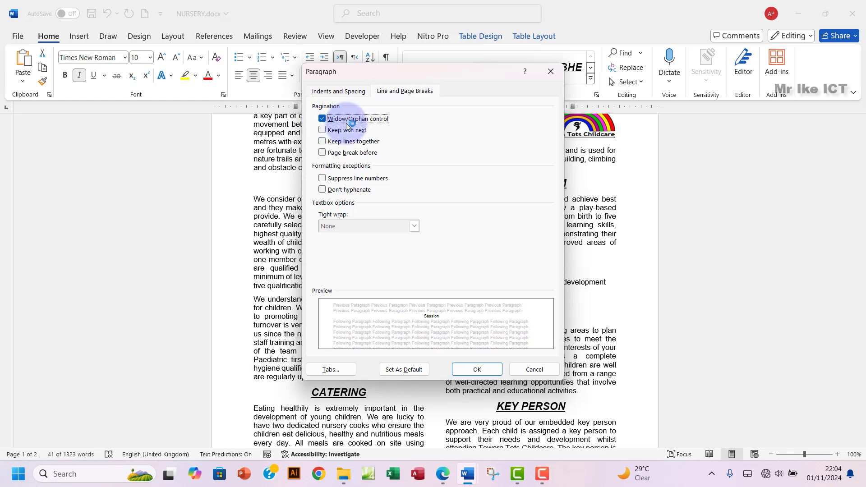
{"action": "left_click", "coordinate": [470, 370]}
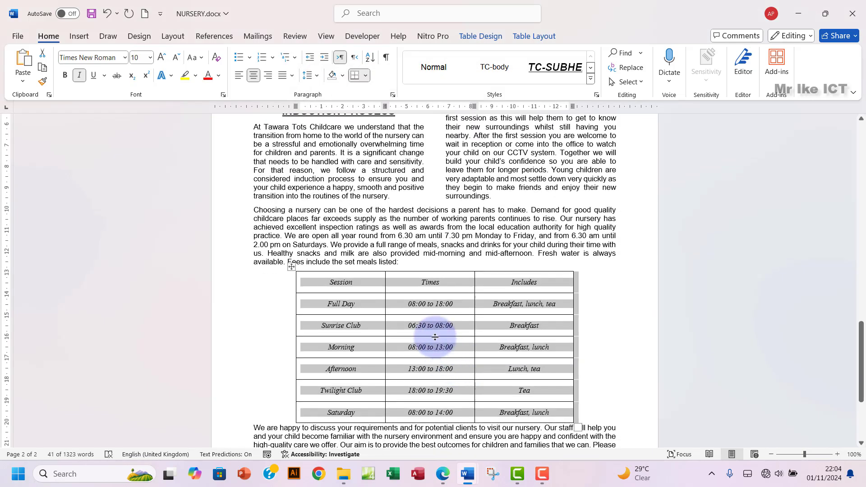
{"action": "scroll", "coordinate": [435, 337], "scroll_direction": "up", "scroll_amount": 10}
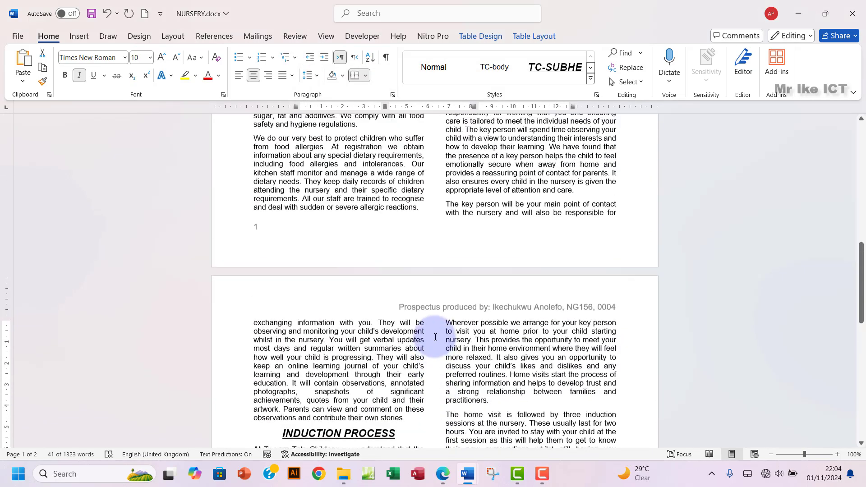
{"action": "scroll", "coordinate": [436, 337], "scroll_direction": "up", "scroll_amount": 10}
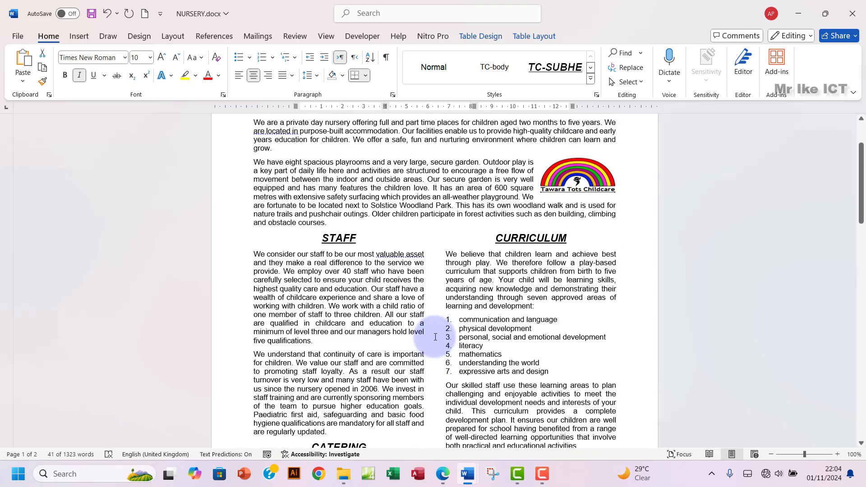
{"action": "scroll", "coordinate": [436, 337], "scroll_direction": "up", "scroll_amount": 4}
{"action": "scroll", "coordinate": [435, 337], "scroll_direction": "down", "scroll_amount": 10}
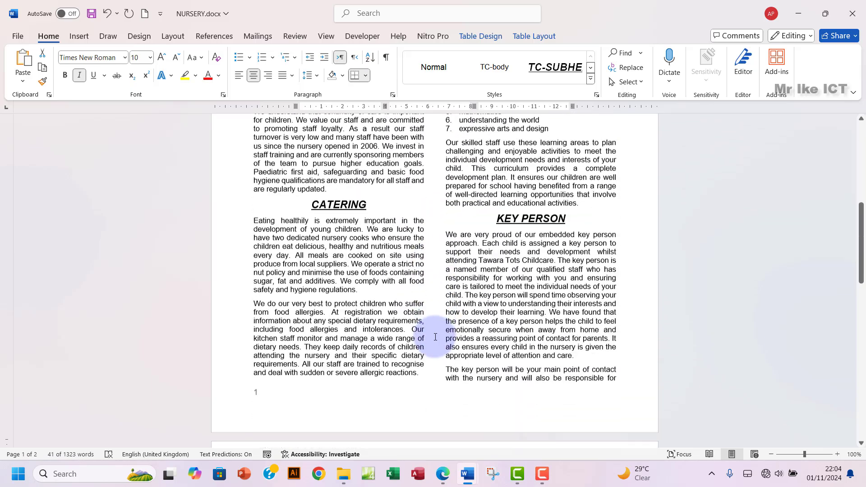
{"action": "scroll", "coordinate": [435, 337], "scroll_direction": "down", "scroll_amount": 3}
{"action": "scroll", "coordinate": [435, 337], "scroll_direction": "down", "scroll_amount": 8}
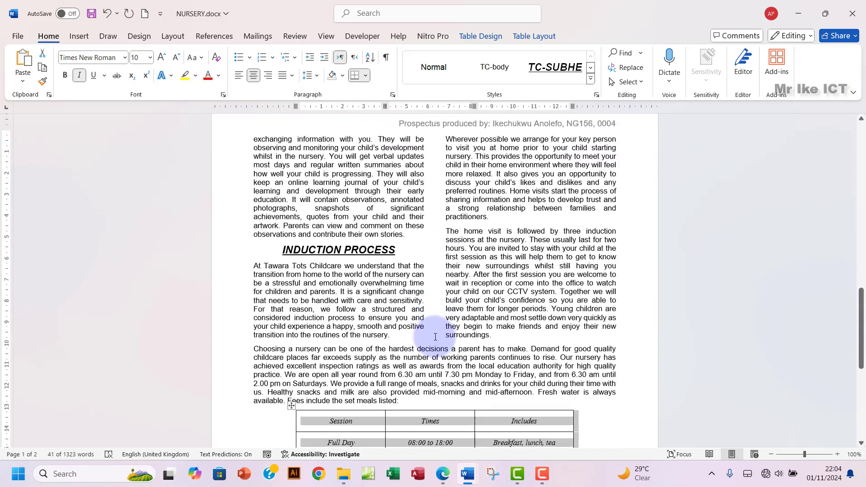
{"action": "scroll", "coordinate": [435, 337], "scroll_direction": "down", "scroll_amount": 10}
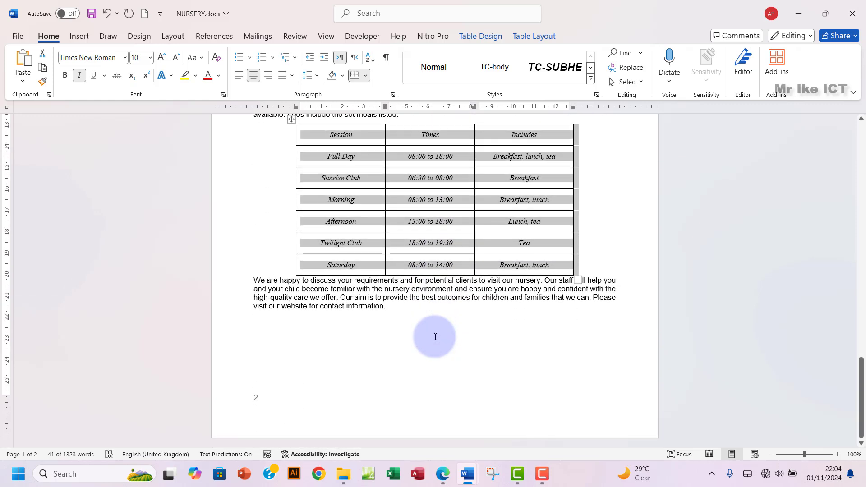
{"action": "left_click", "coordinate": [597, 310]}
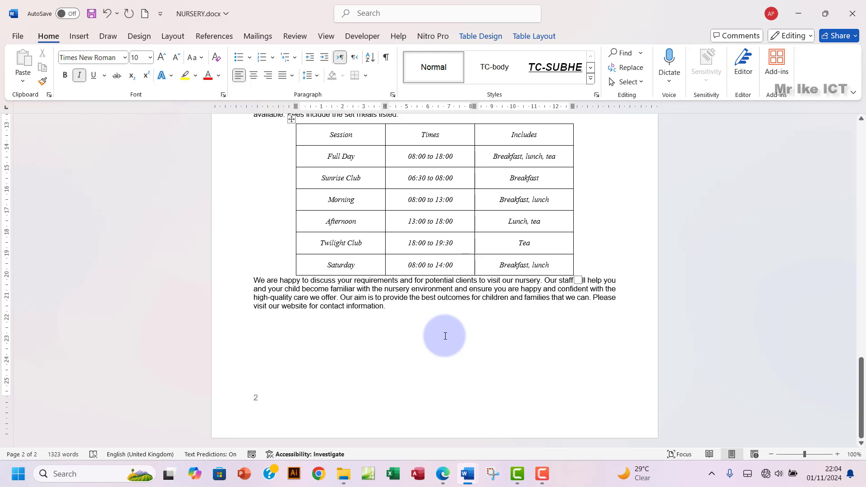
{"action": "left_click", "coordinate": [443, 473]}
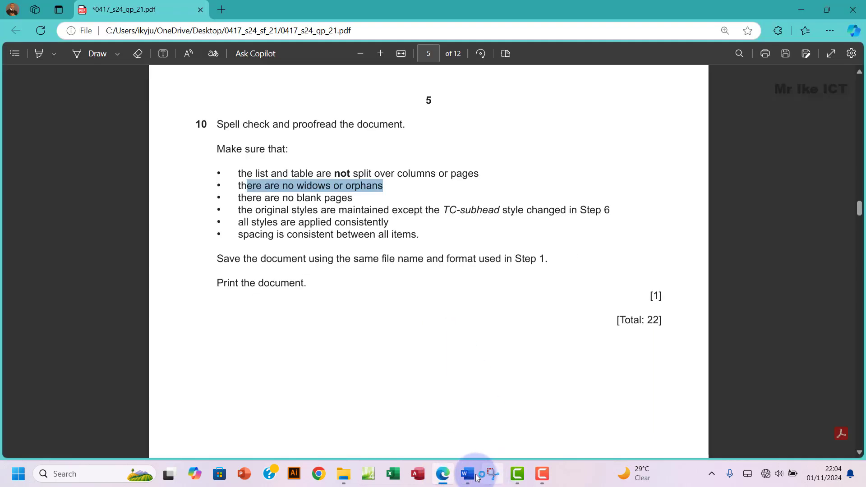
{"action": "mouse_move", "coordinate": [468, 474]}
{"action": "left_click", "coordinate": [503, 422]}
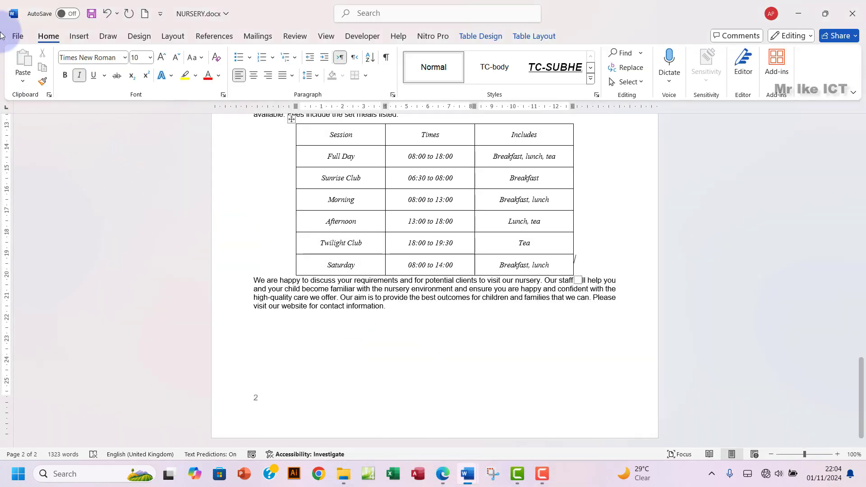
Step: Print the prospectus from File > Print using the Microsoft Print to PDF printer
{"action": "left_click", "coordinate": [18, 36]}
{"action": "left_click", "coordinate": [40, 254]}
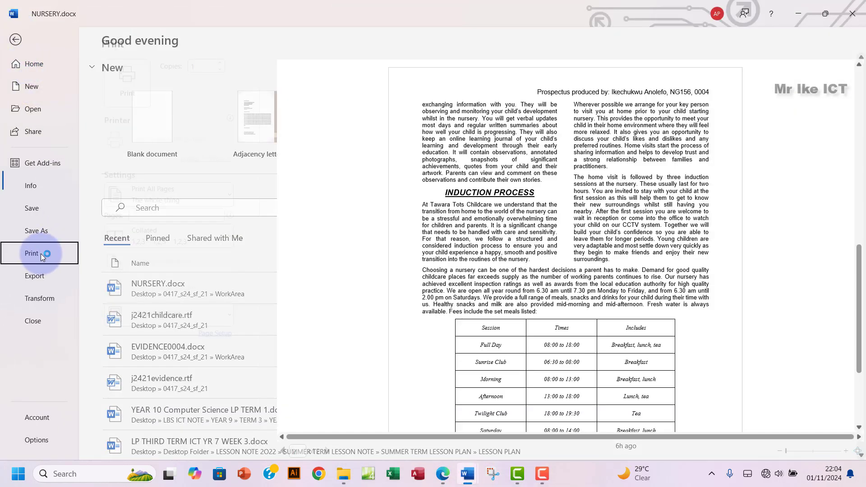
{"action": "scroll", "coordinate": [555, 233], "scroll_direction": "down", "scroll_amount": 3}
{"action": "scroll", "coordinate": [556, 234], "scroll_direction": "up", "scroll_amount": 5}
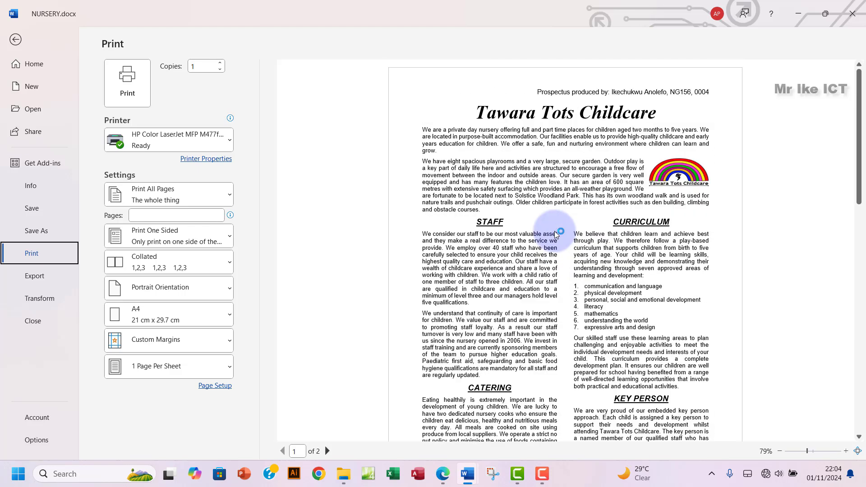
{"action": "left_click", "coordinate": [167, 143]}
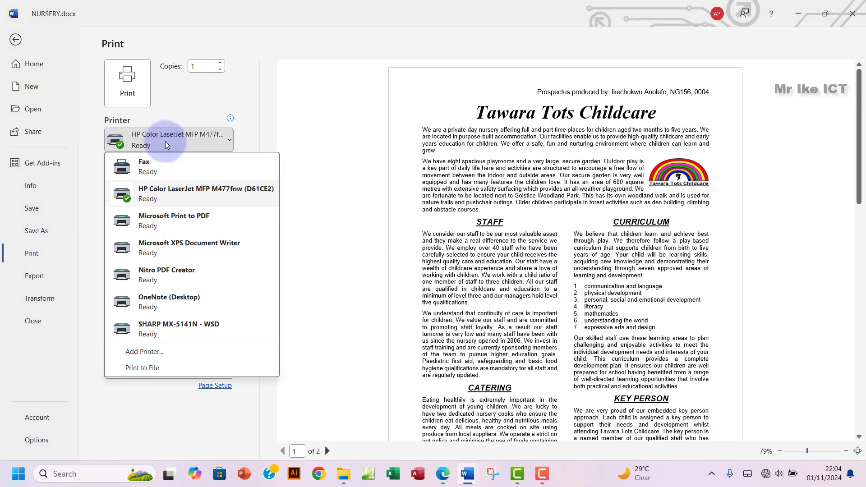
{"action": "left_click", "coordinate": [210, 222]}
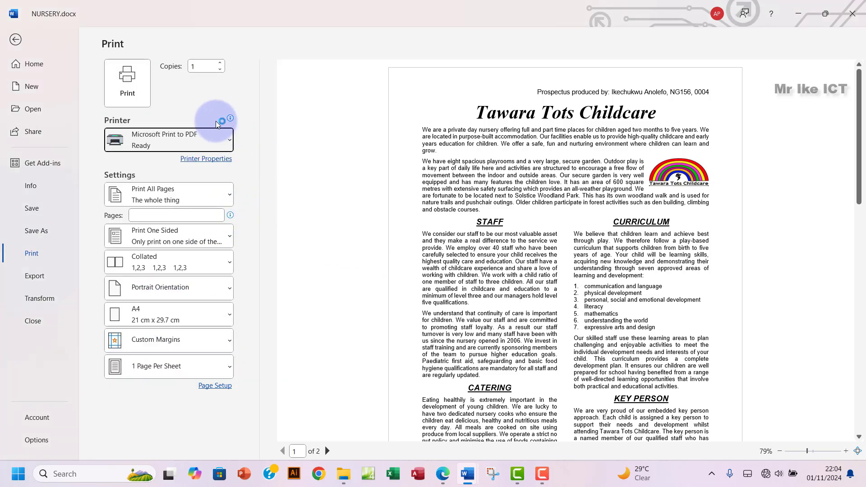
{"action": "left_click", "coordinate": [128, 85]}
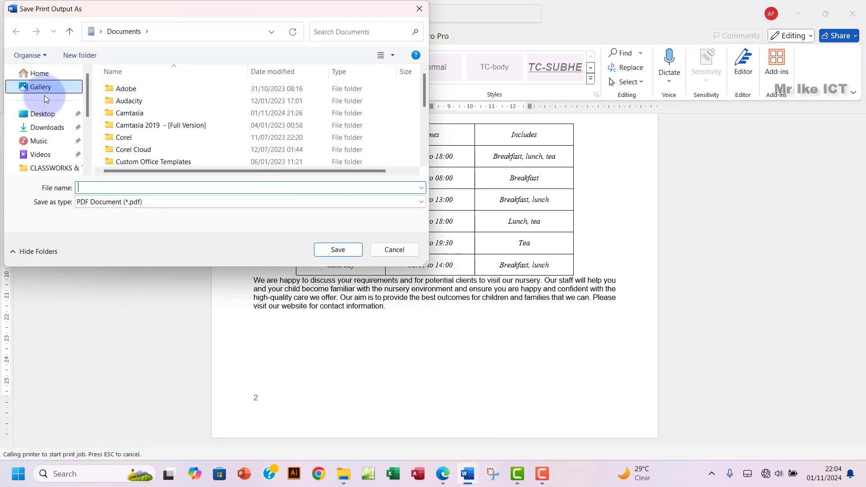
Step: Save the print output as 'word print 1' in Desktop > 0417_s24_sf_21 > WorkArea
{"action": "left_click", "coordinate": [51, 118]}
{"action": "double_click", "coordinate": [132, 124]}
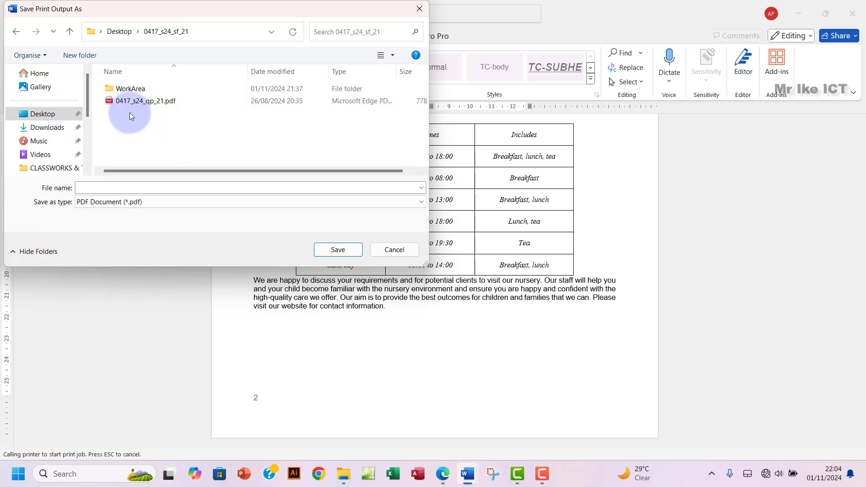
{"action": "double_click", "coordinate": [118, 88]}
{"action": "left_click", "coordinate": [147, 188]}
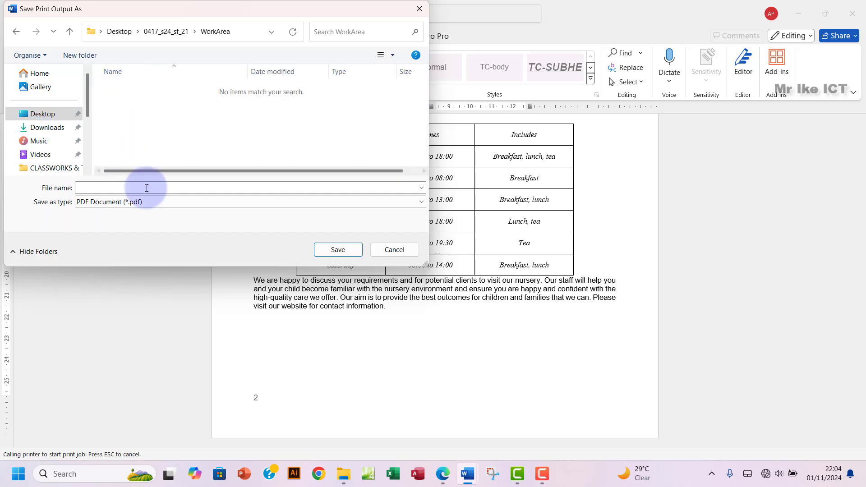
{"action": "left_click", "coordinate": [443, 478]}
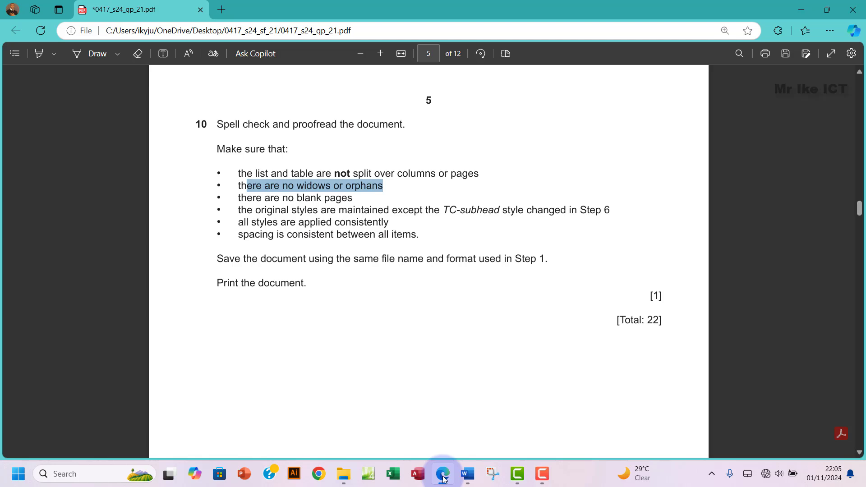
{"action": "left_click", "coordinate": [443, 478]}
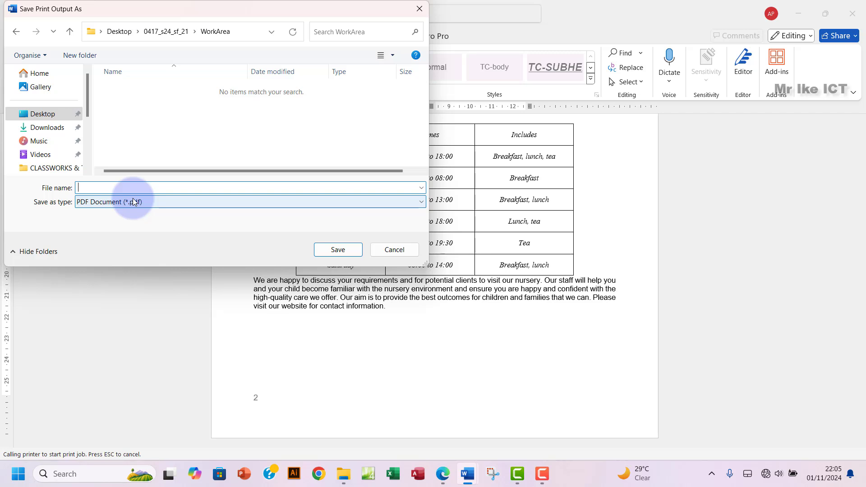
{"action": "type", "text": "=wo"}
{"action": "key", "text": "BackSpace"}
{"action": "key", "text": "BackSpace"}
{"action": "key", "text": "BackSpace"}
{"action": "type", "text": "word print"}
{"action": "left_click", "coordinate": [343, 250]}
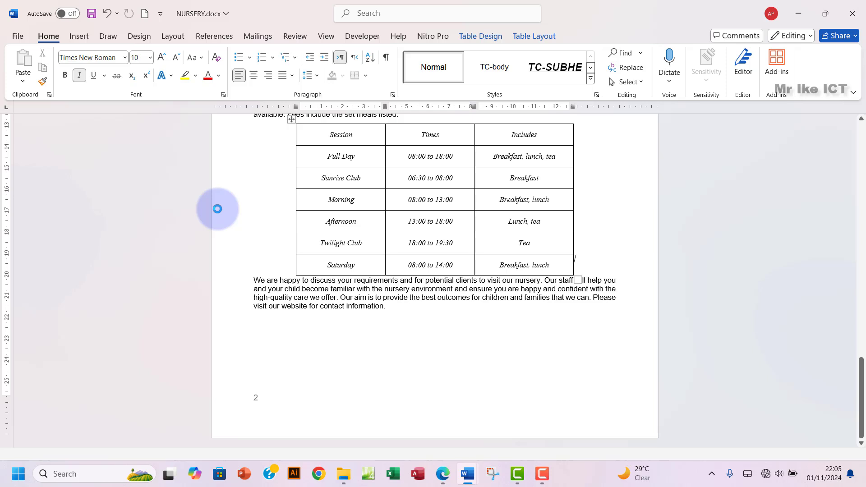
Step: Open word print 1.pdf from the WorkArea folder in File Explorer
{"action": "left_click", "coordinate": [442, 481]}
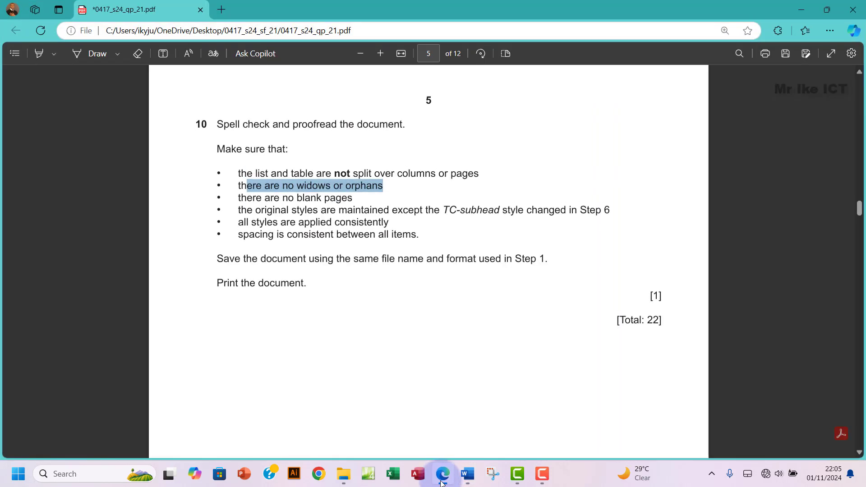
{"action": "left_click", "coordinate": [343, 474]}
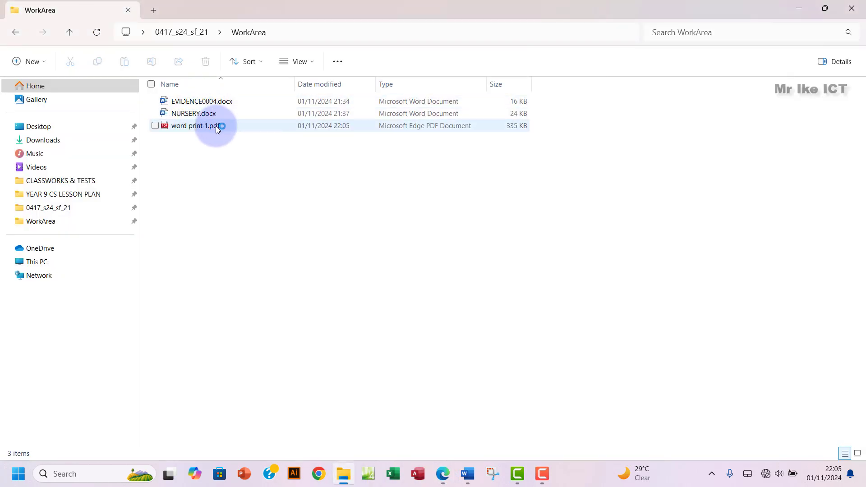
{"action": "double_click", "coordinate": [242, 126]}
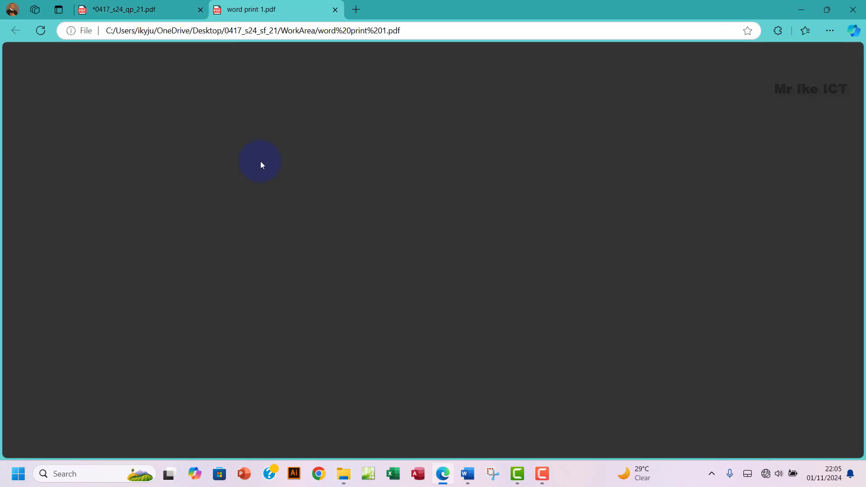
Step: Review the two-page word print 1 PDF in Edge, then close its tab
{"action": "scroll", "coordinate": [407, 251], "scroll_direction": "down", "scroll_amount": 12}
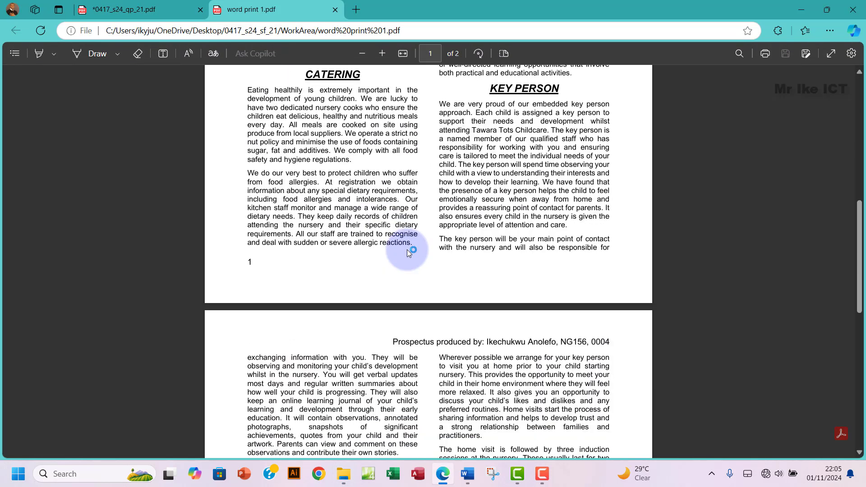
{"action": "scroll", "coordinate": [407, 251], "scroll_direction": "up", "scroll_amount": 12}
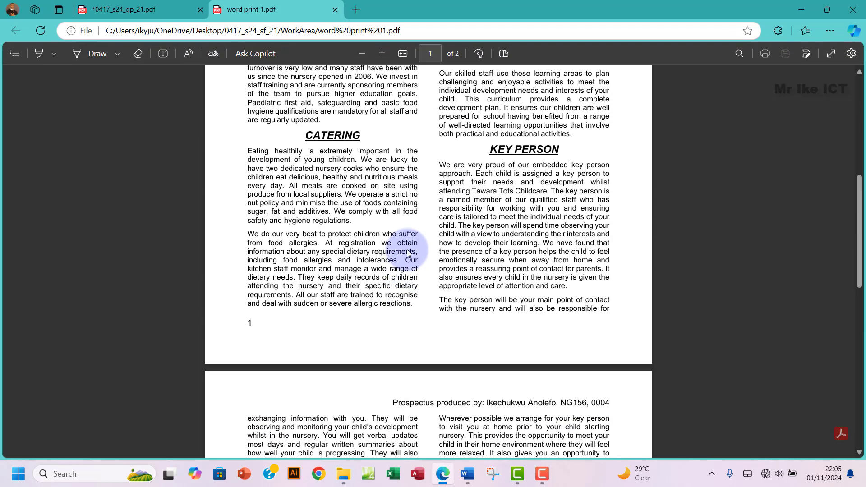
{"action": "left_click", "coordinate": [336, 10]}
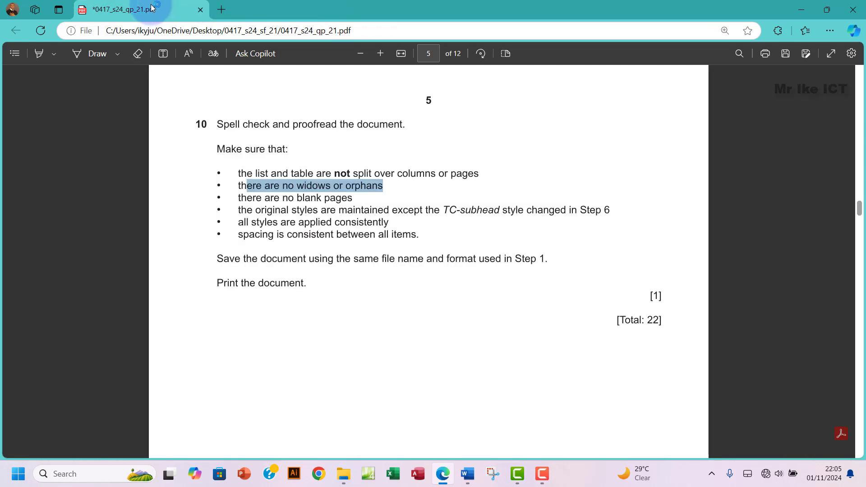
Step: Select the step 10 instructions in the question paper and scroll around them
{"action": "left_click_drag", "start_coordinate": [226, 125], "coordinate": [325, 284]}
{"action": "scroll", "coordinate": [450, 264], "scroll_direction": "down", "scroll_amount": 5}
{"action": "scroll", "coordinate": [450, 265], "scroll_direction": "down", "scroll_amount": 5}
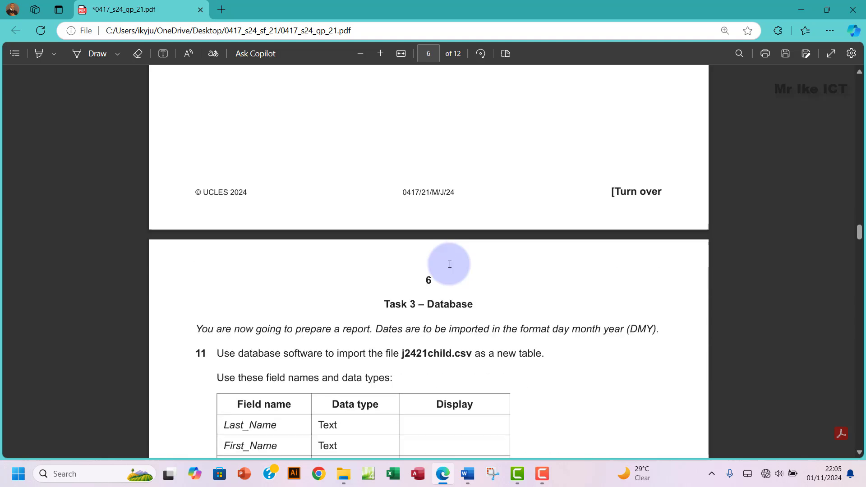
{"action": "scroll", "coordinate": [450, 264], "scroll_direction": "up", "scroll_amount": 7}
{"action": "scroll", "coordinate": [450, 266], "scroll_direction": "up", "scroll_amount": 4}
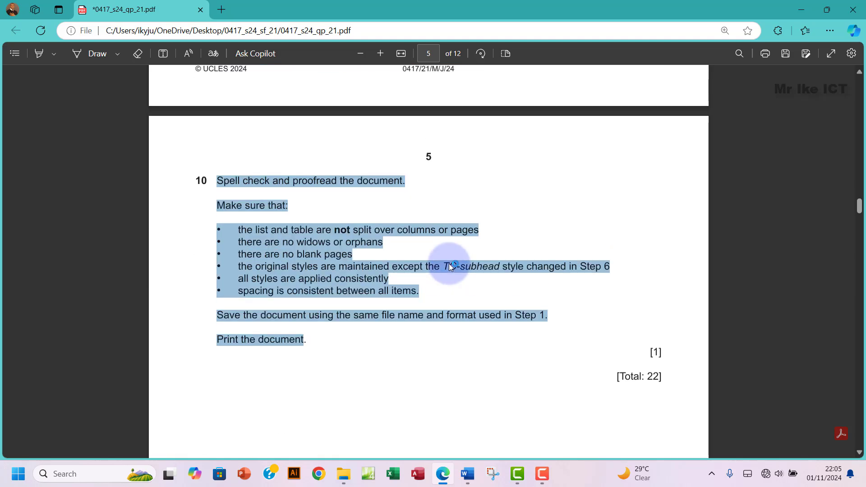